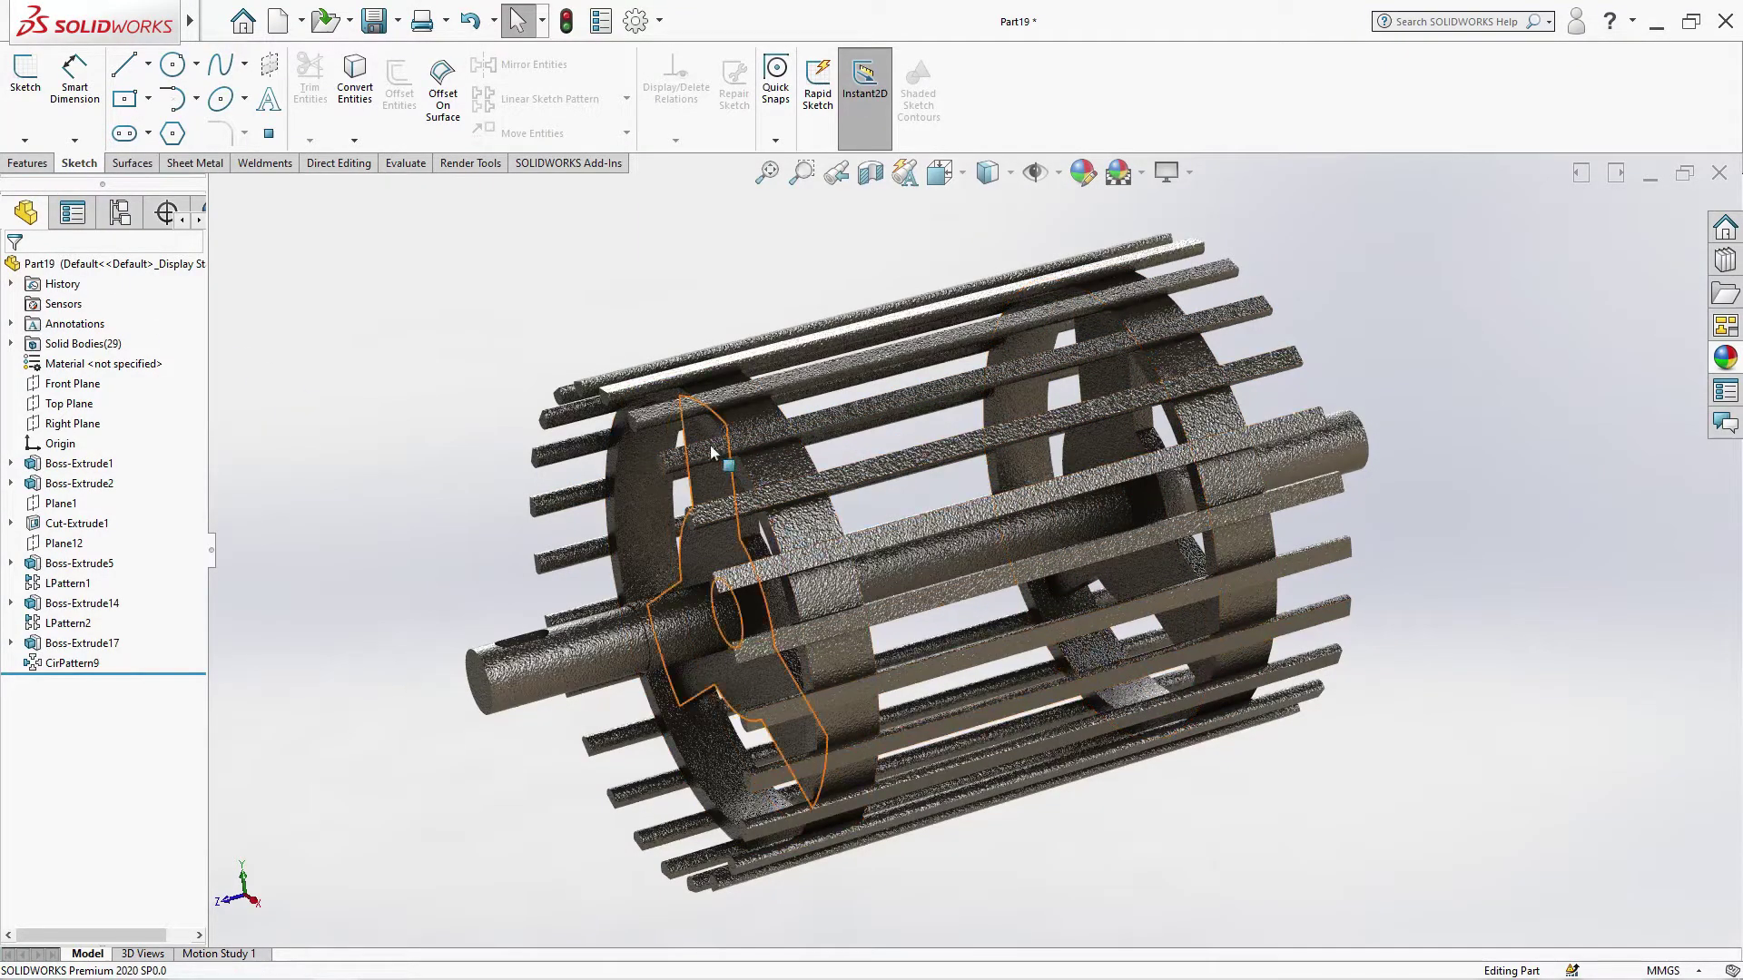
# Step: Create a Rotate Model animation of the rotor in Motion Study 1 and play it
pyautogui.click(601, 251)
pyautogui.click(488, 165)
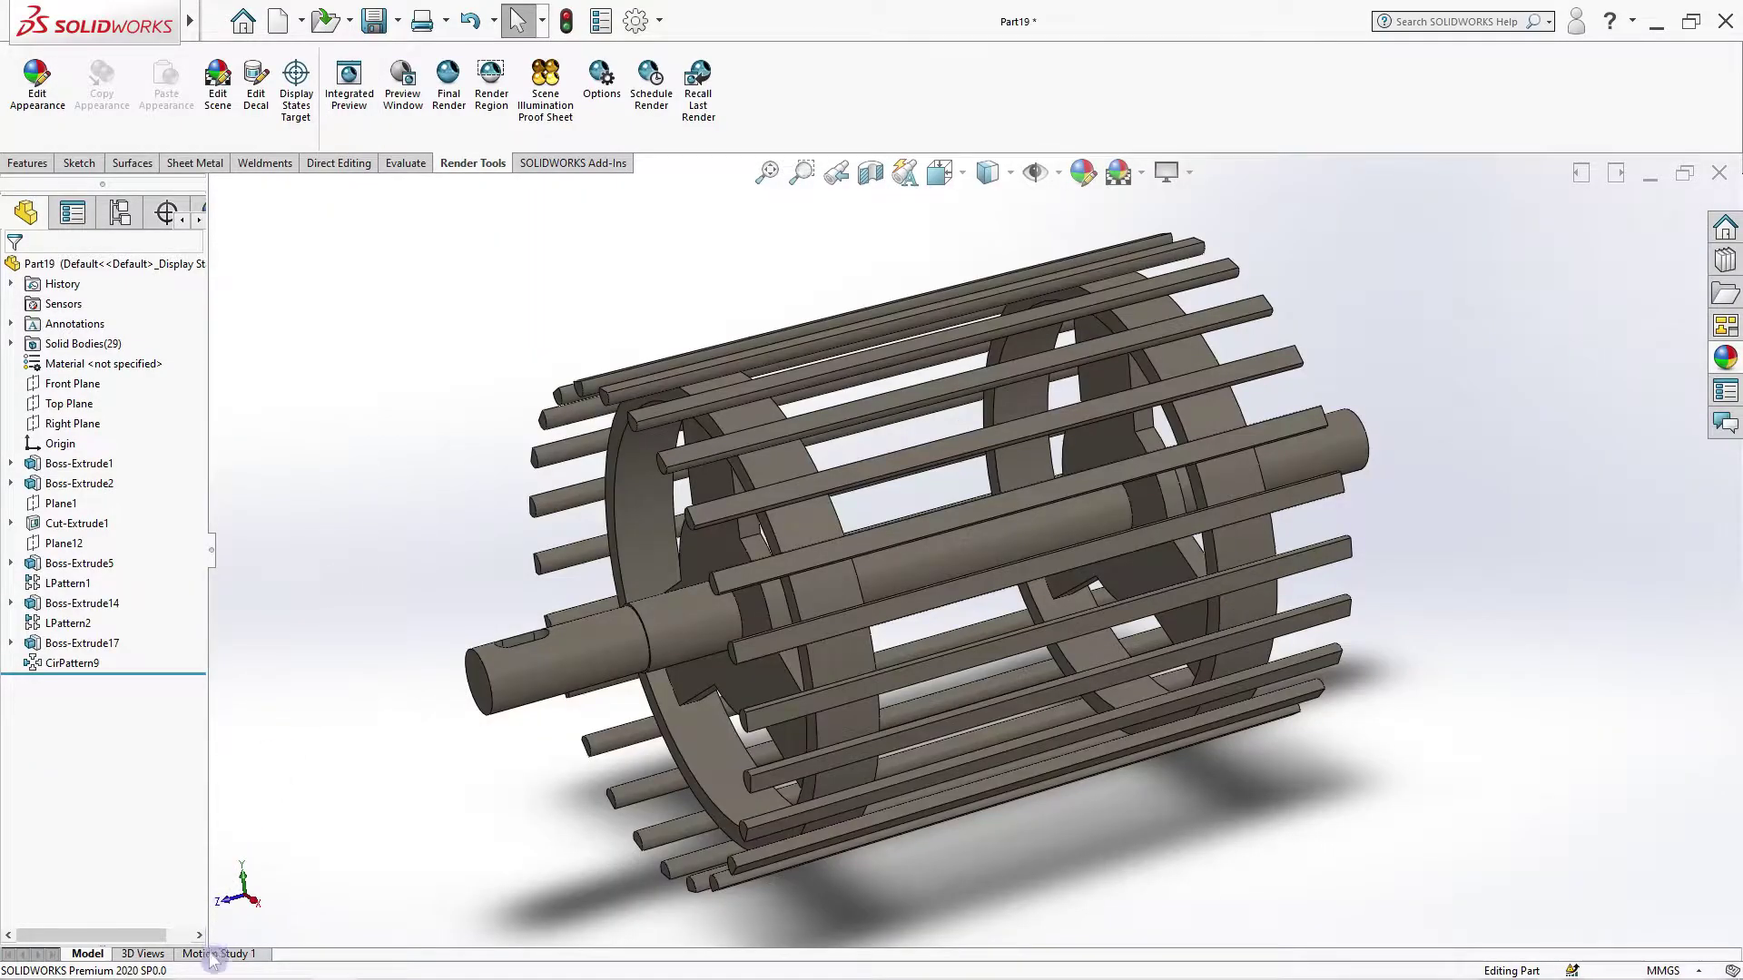
pyautogui.click(212, 955)
pyautogui.click(506, 935)
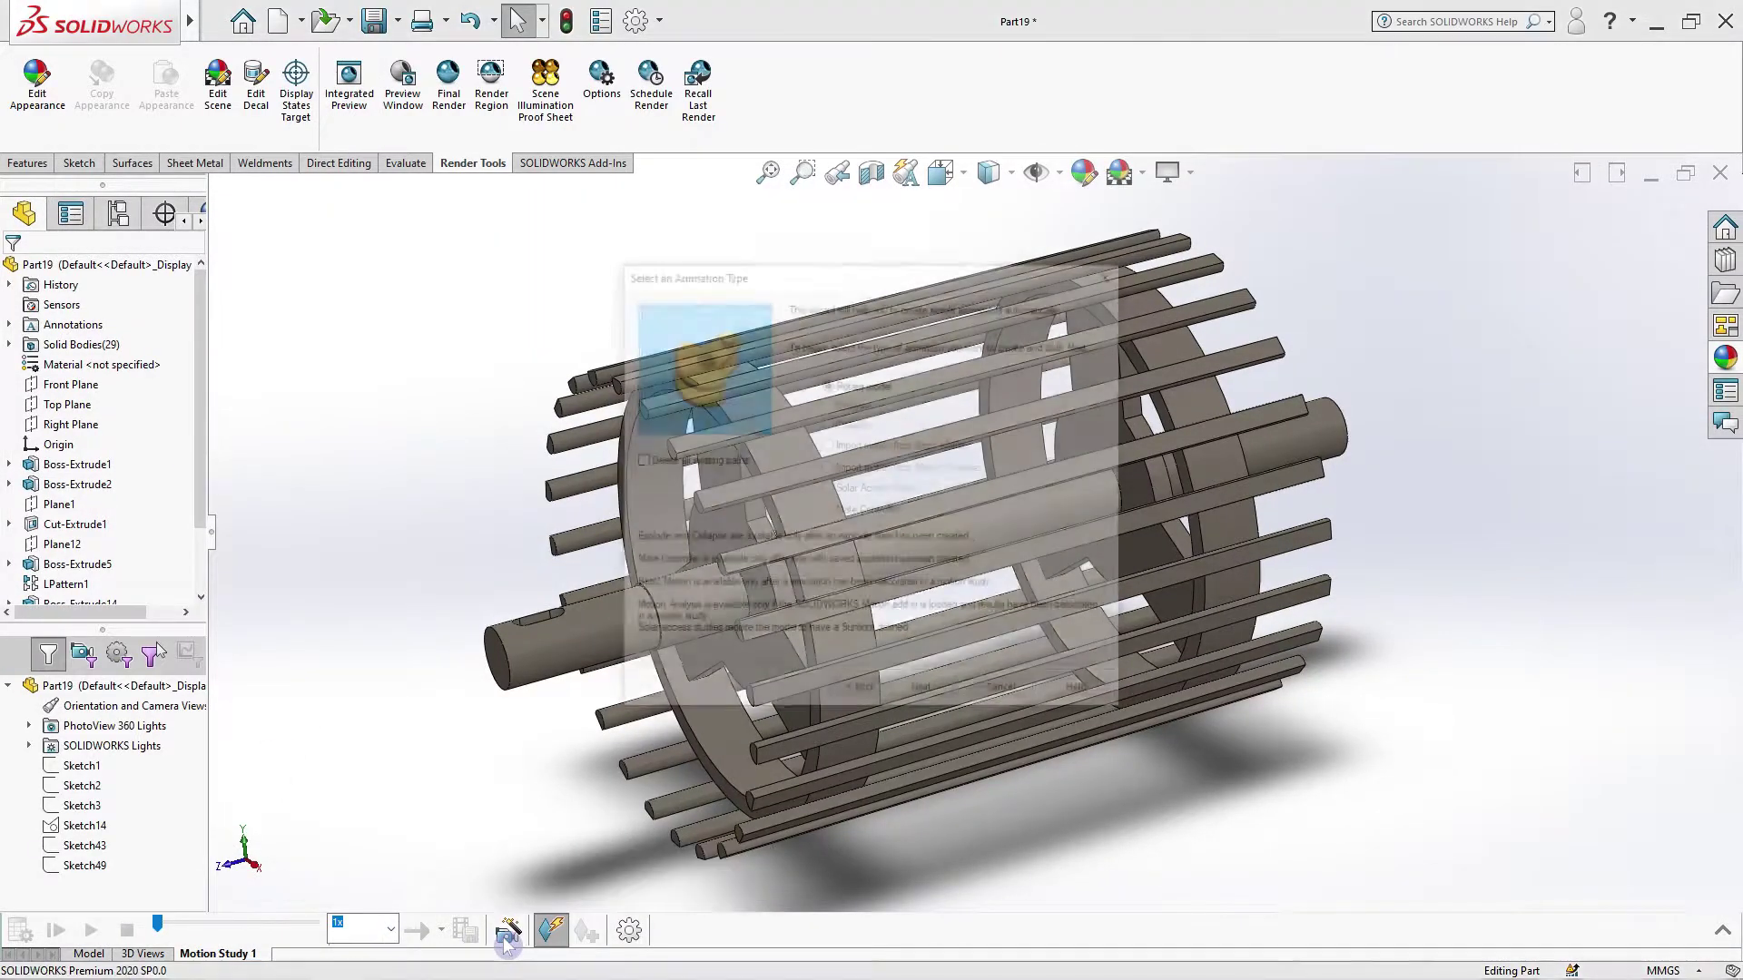
pyautogui.click(928, 695)
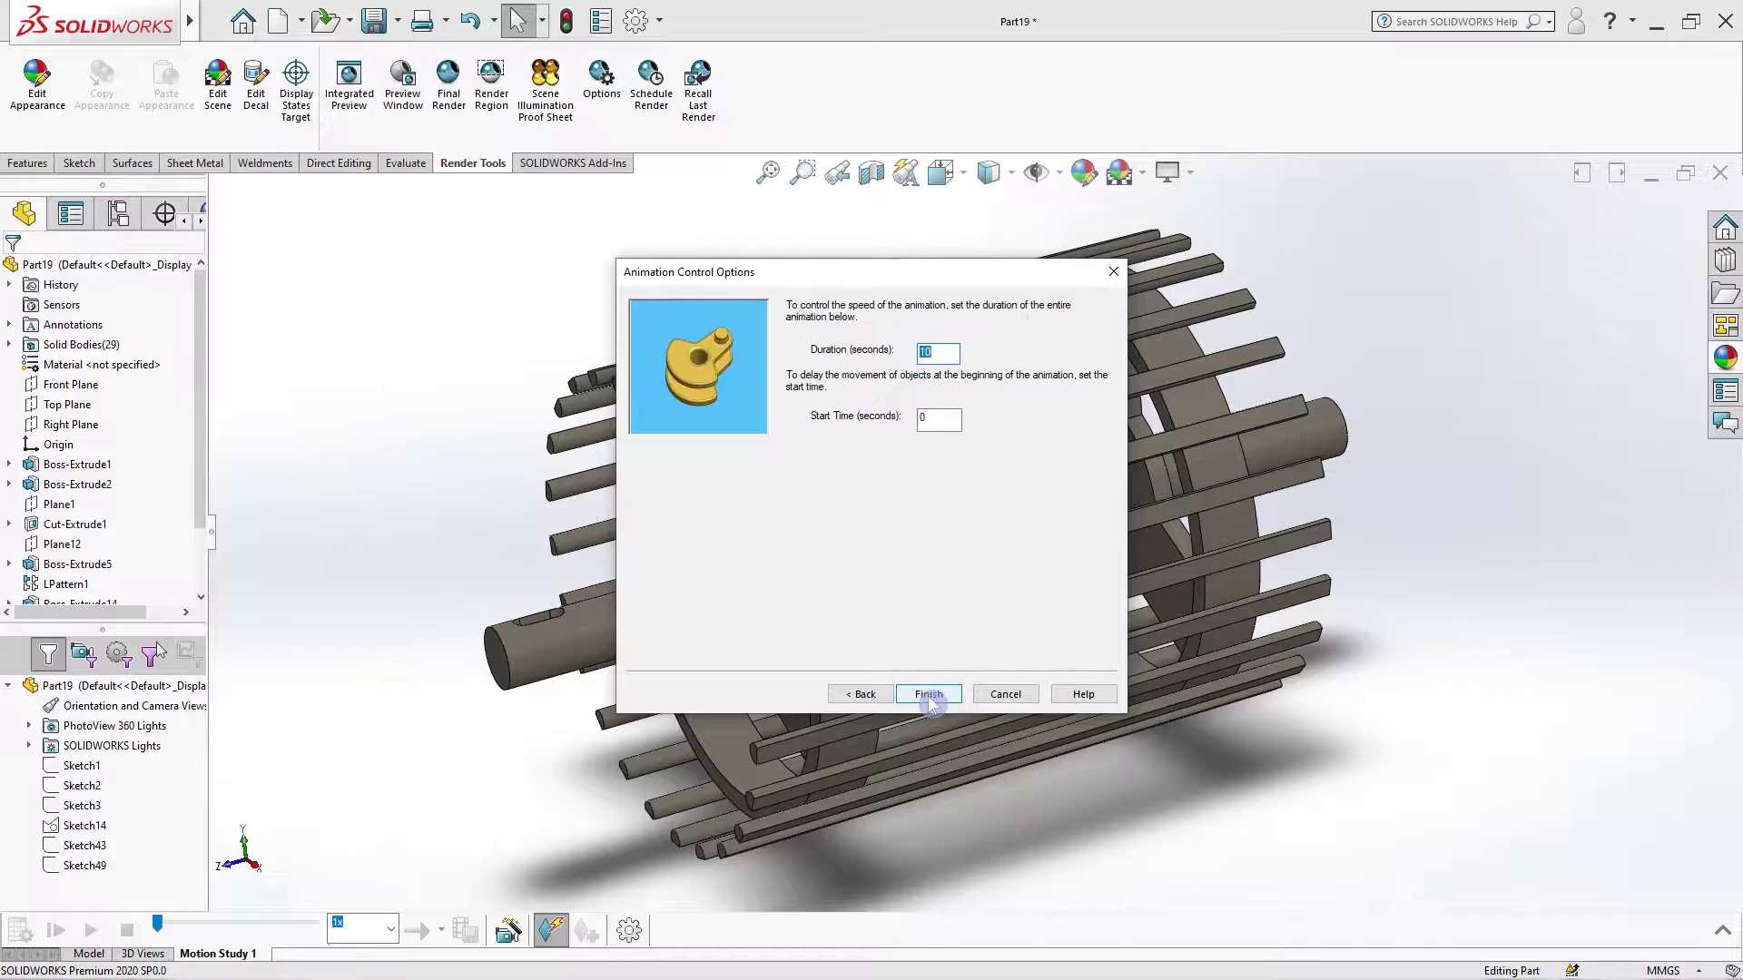
pyautogui.click(929, 697)
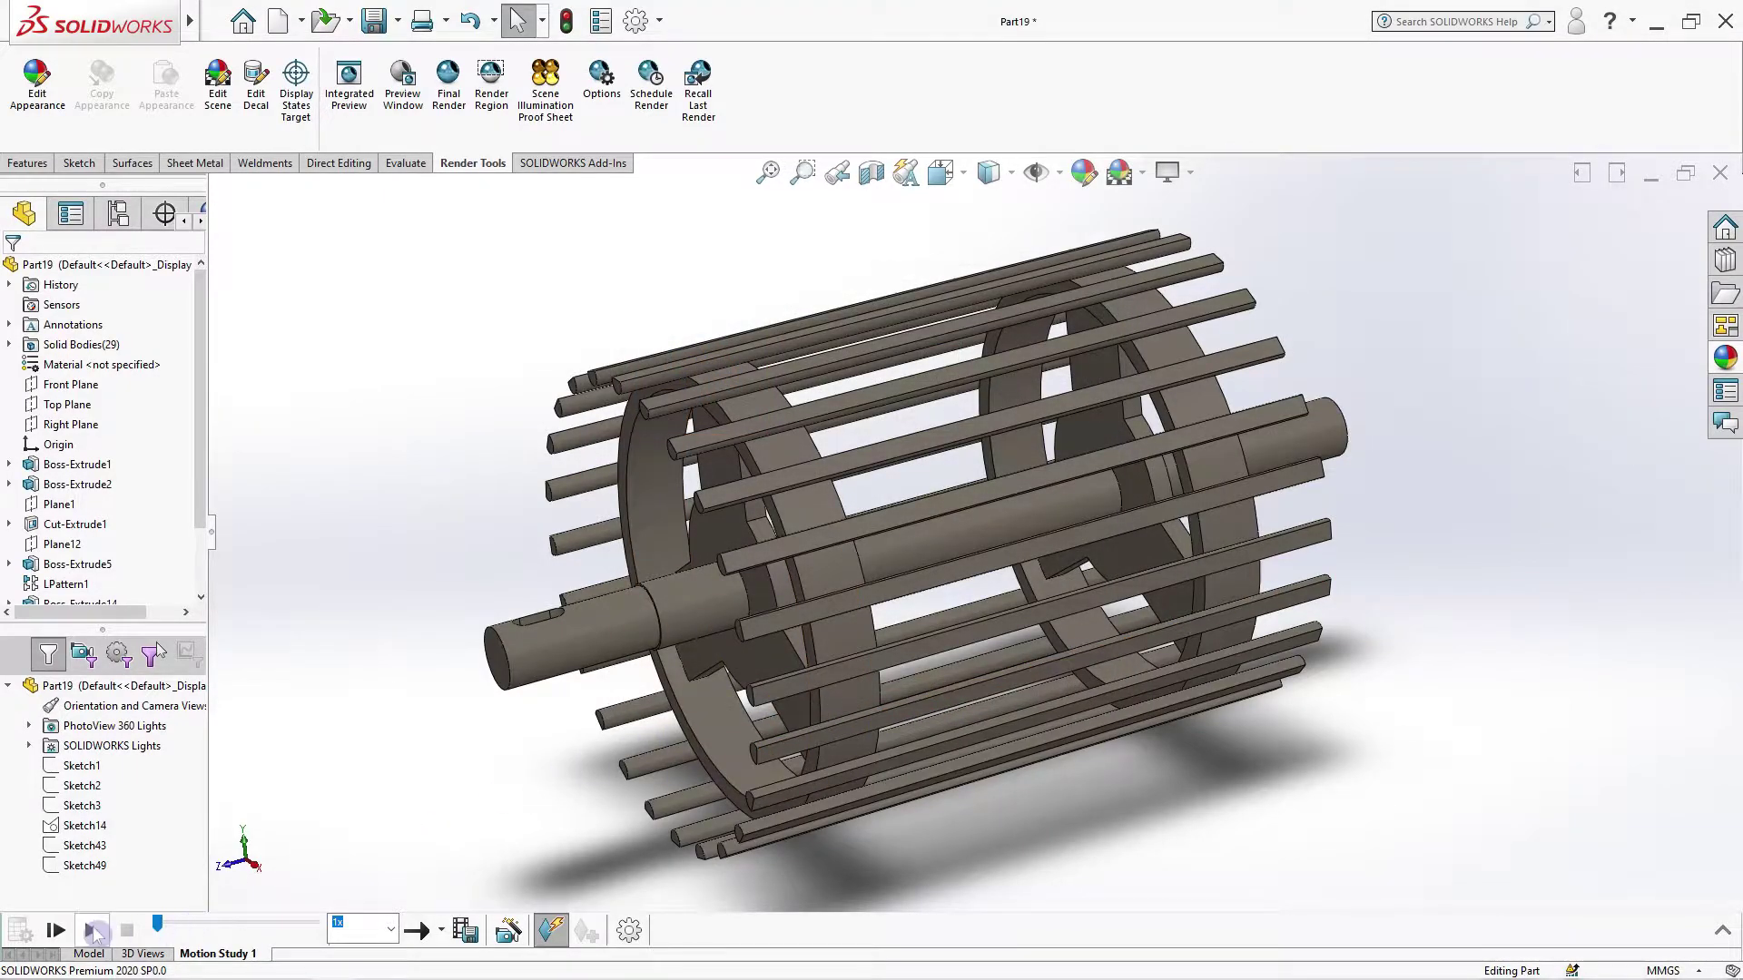
pyautogui.click(91, 931)
# Step: Sketch a circle centred on the origin on the Front Plane
pyautogui.click(80, 163)
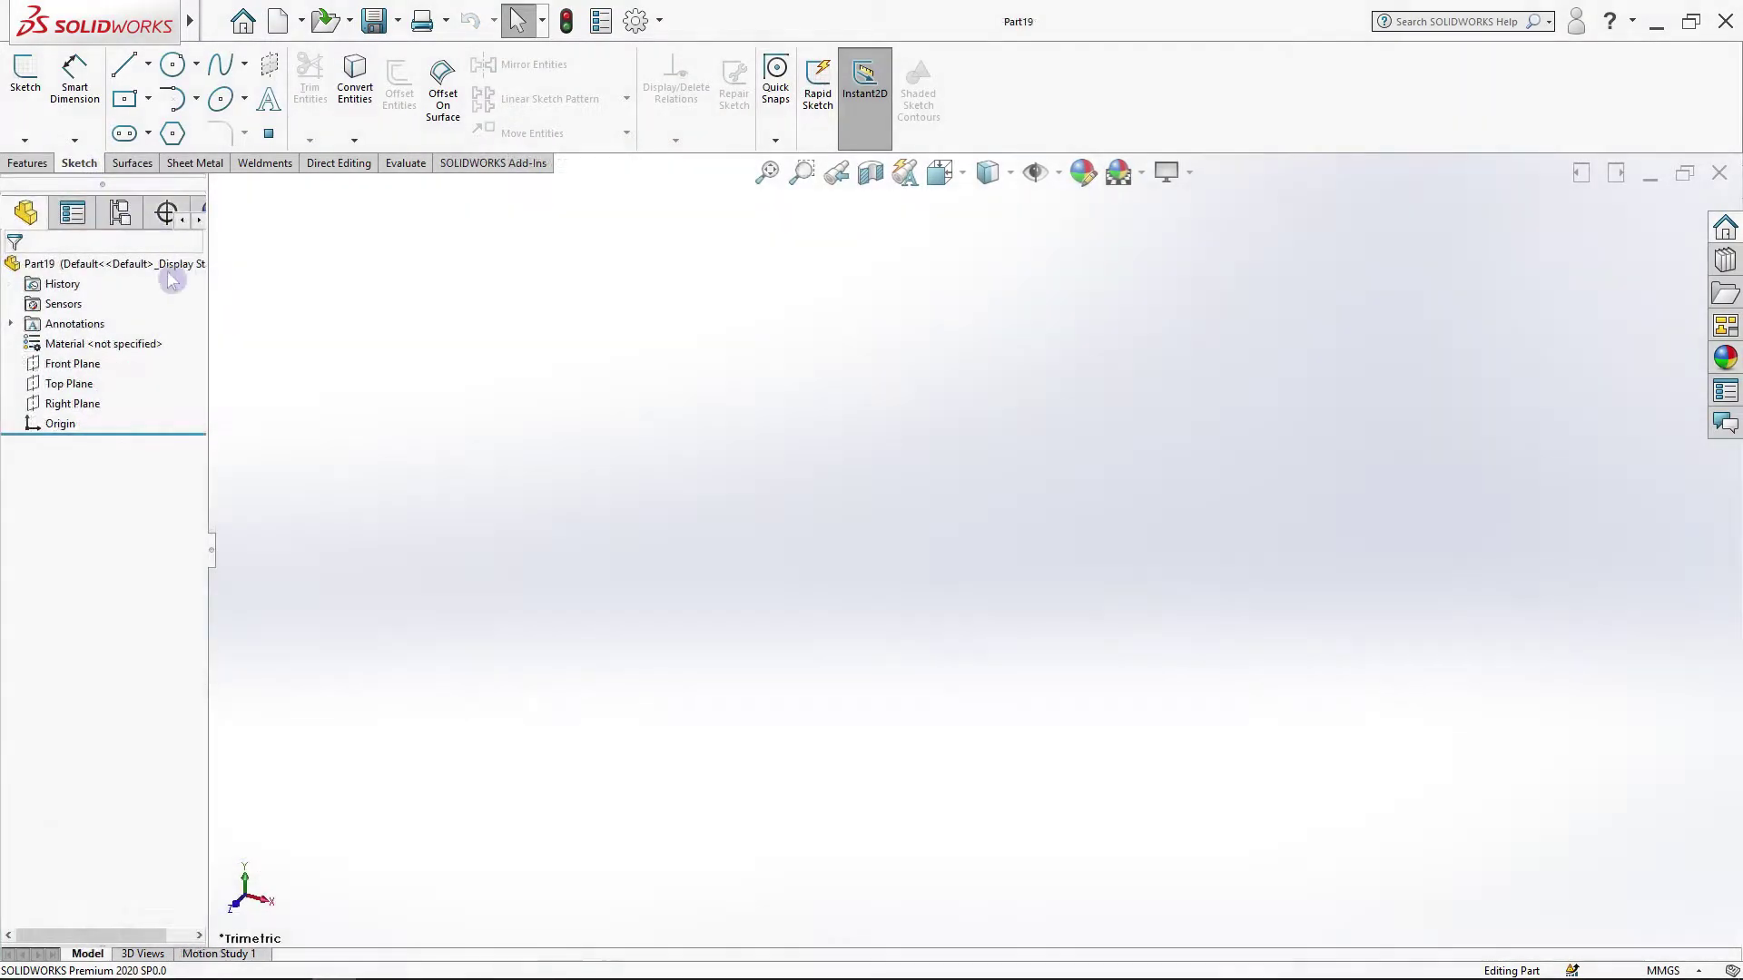
pyautogui.click(73, 363)
pyautogui.click(109, 336)
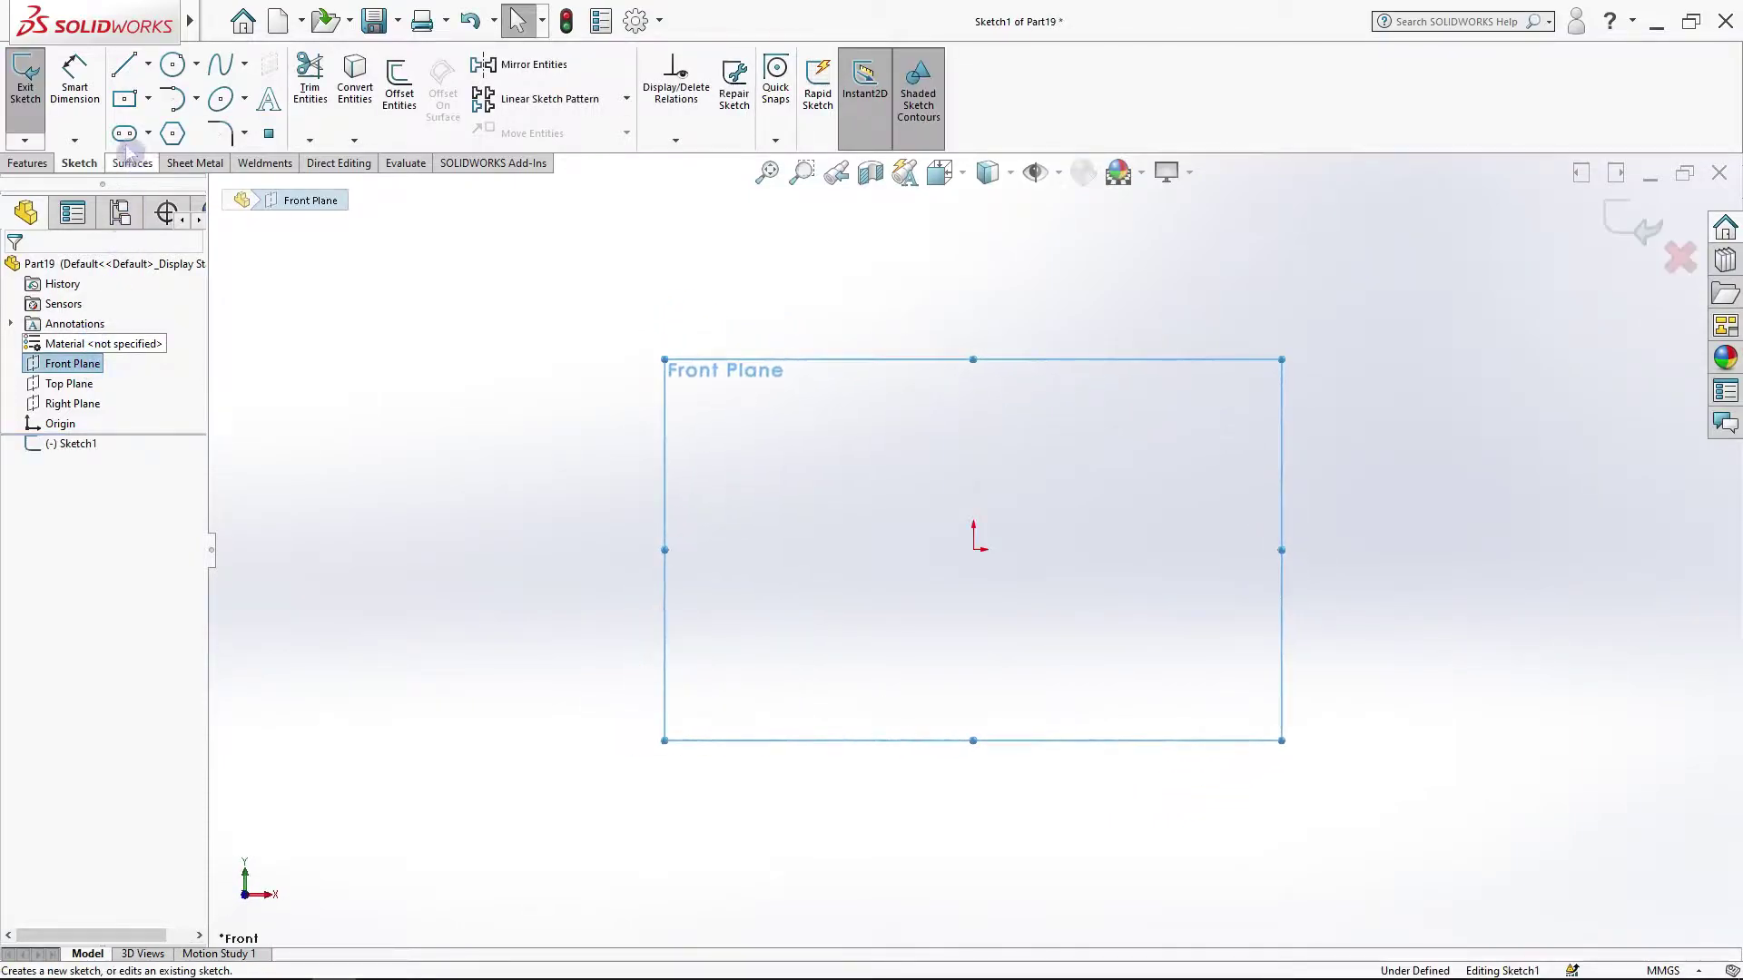
pyautogui.click(172, 64)
pyautogui.click(974, 549)
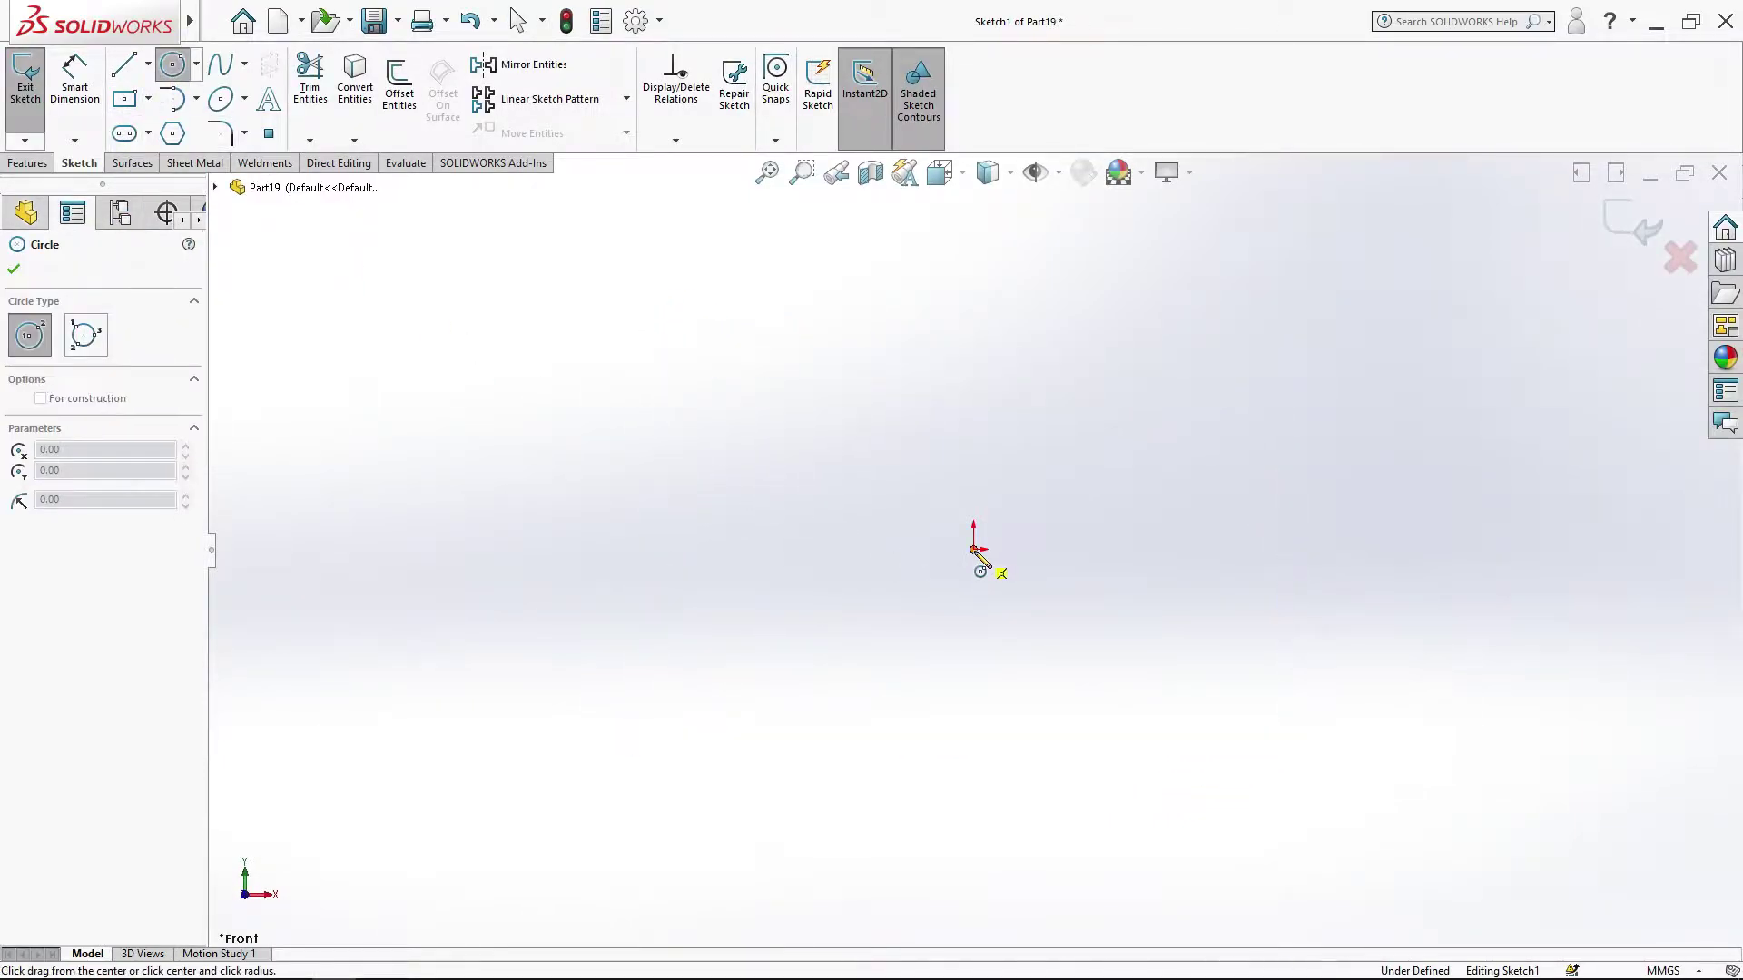
pyautogui.click(1050, 688)
# Step: Dimension the circle's diameter to 30 mm
pyautogui.click(75, 77)
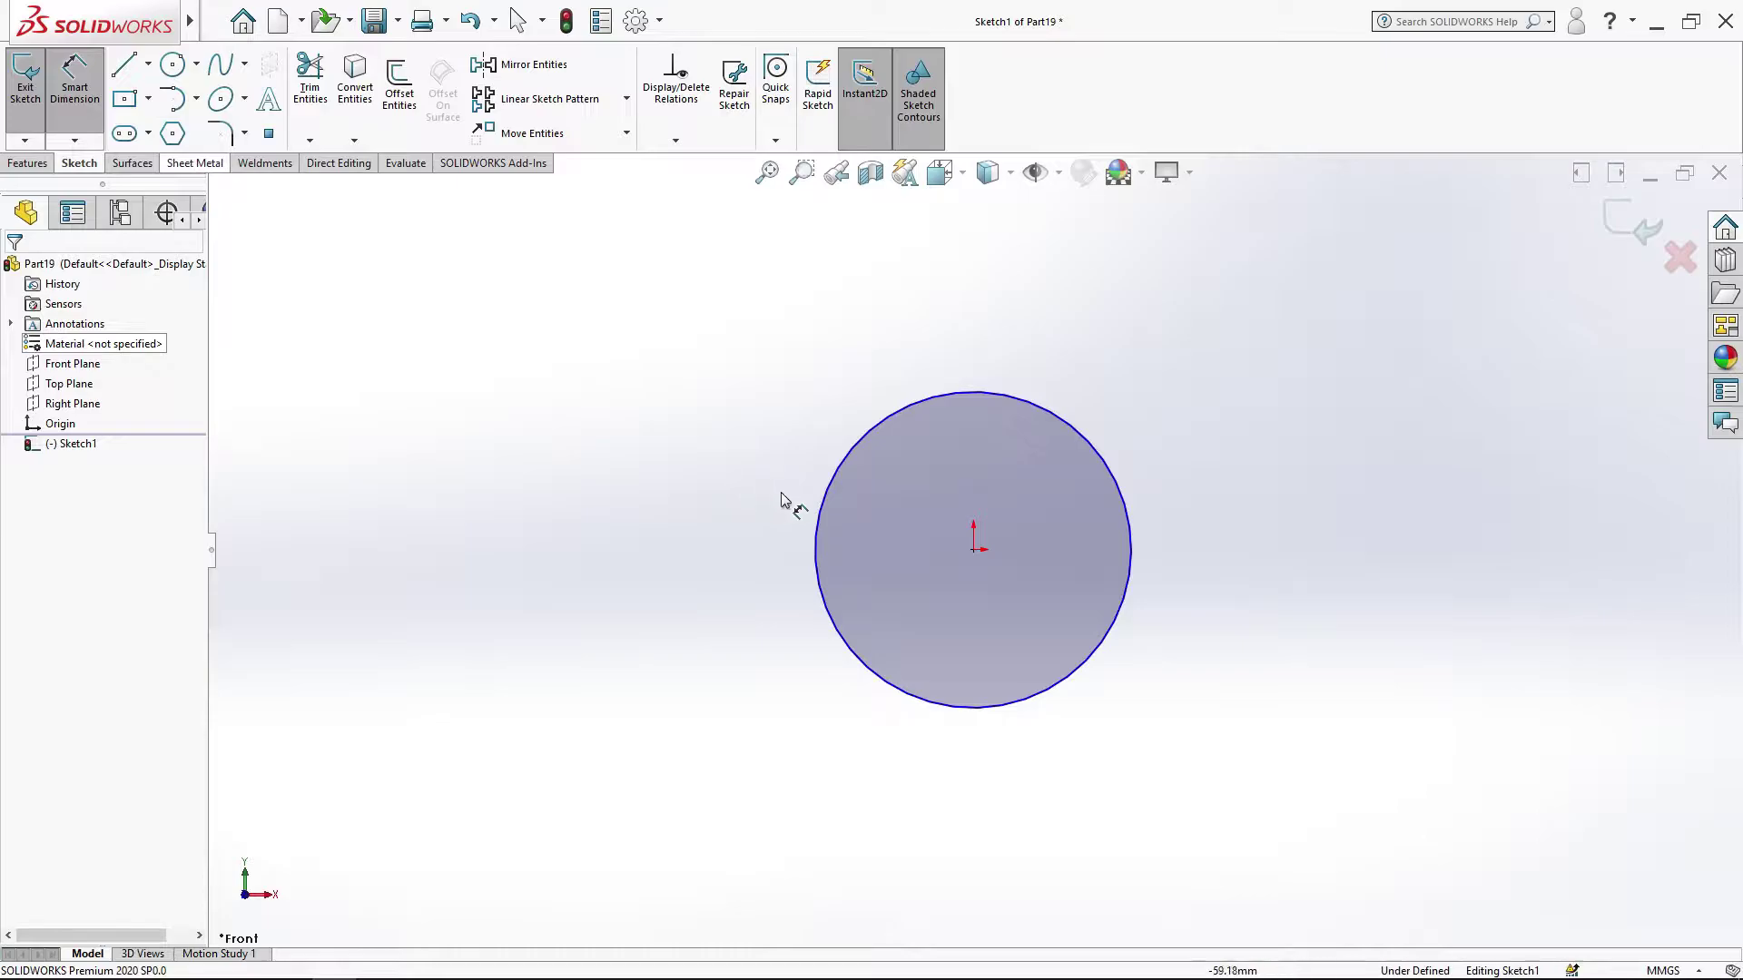
pyautogui.click(817, 508)
pyautogui.click(726, 363)
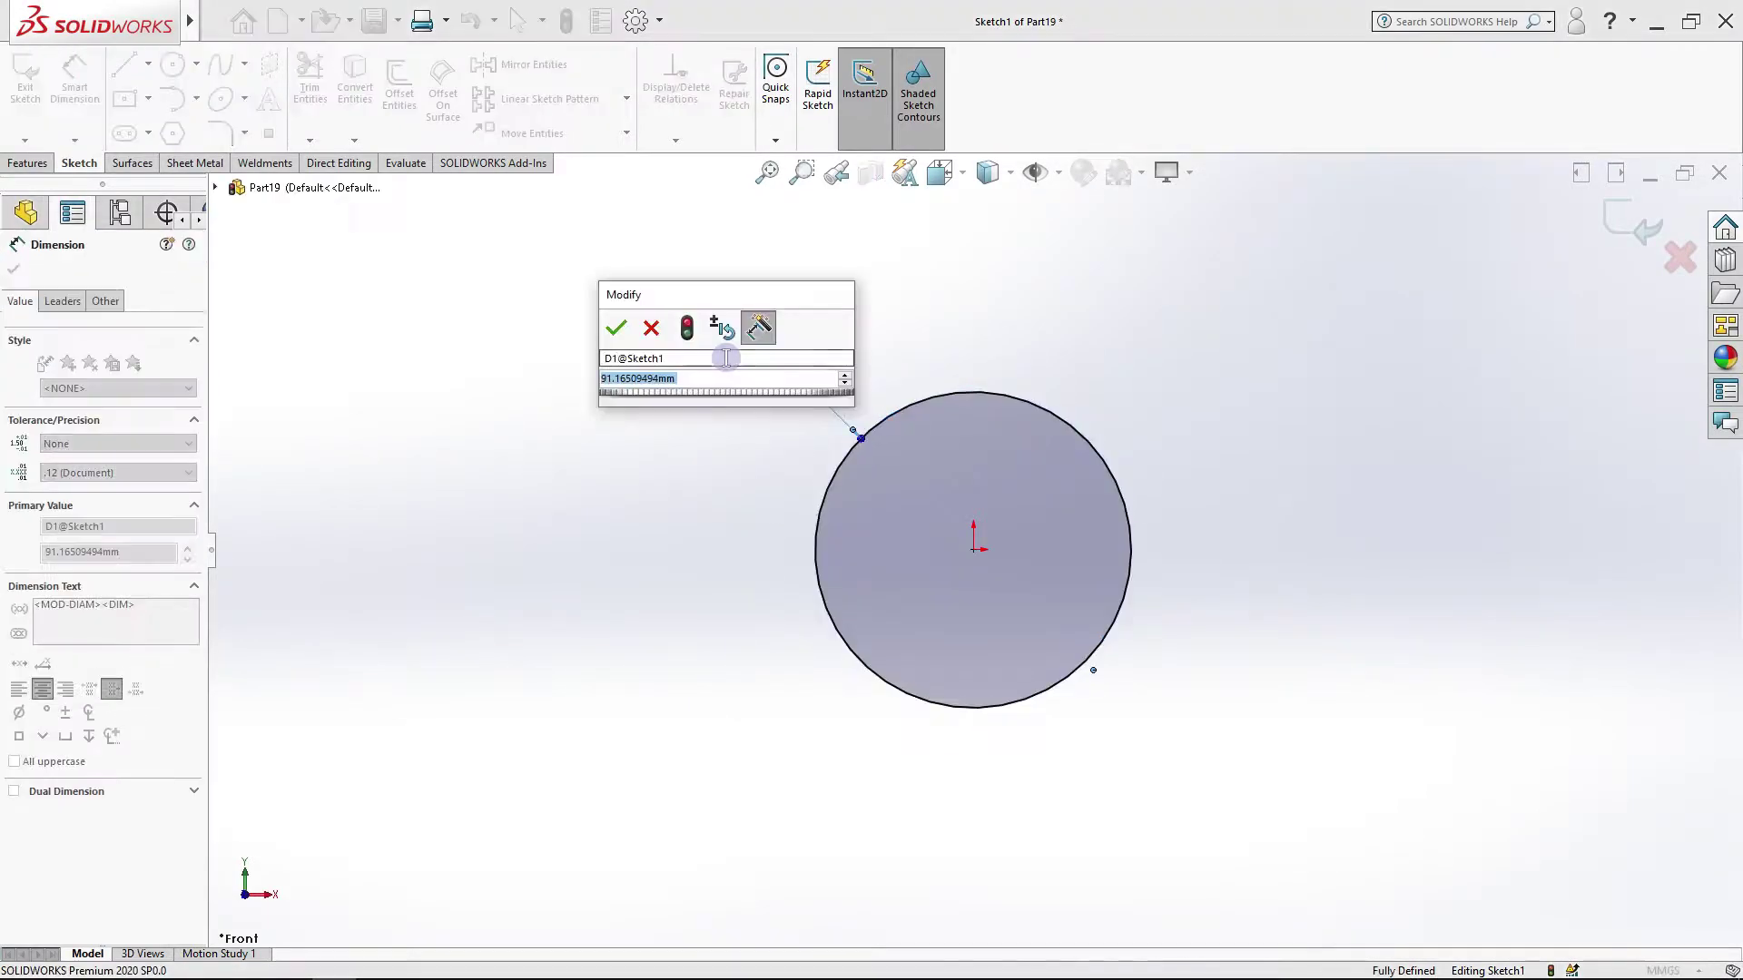
pyautogui.write('30')
pyautogui.click(616, 329)
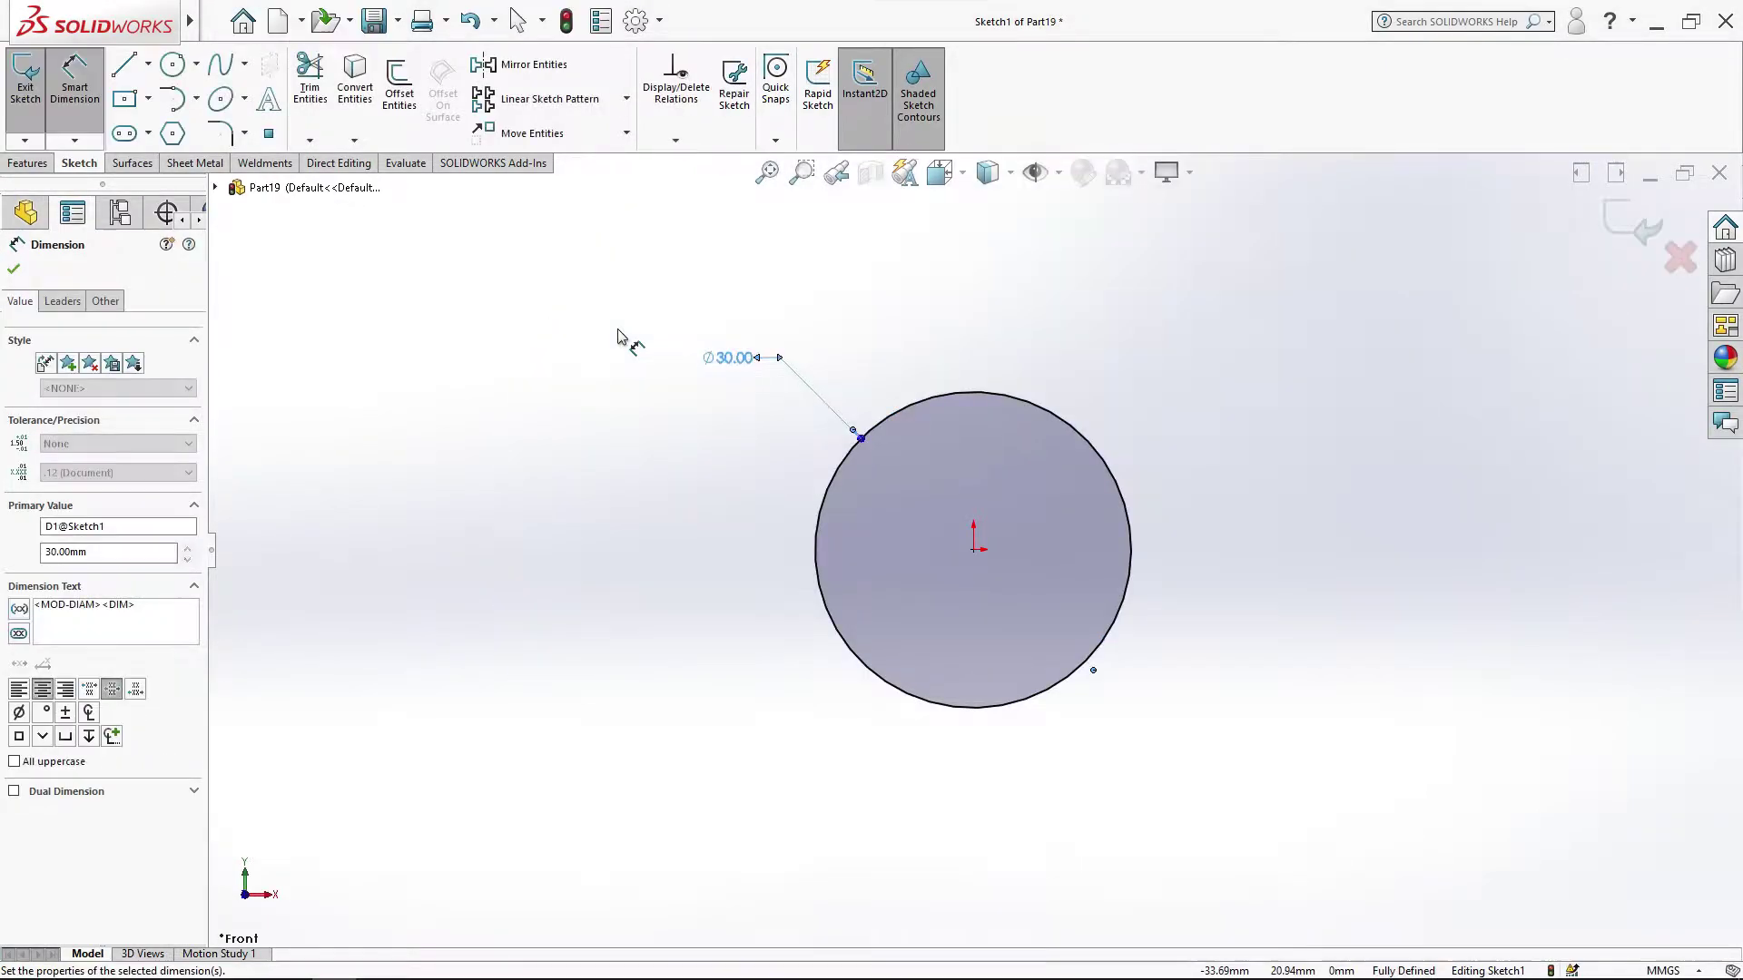
pyautogui.click(12, 271)
# Step: Extrude the 30 mm circle mid-plane to 450 mm as Boss-Extrude1, viewed isometrically
pyautogui.click(27, 162)
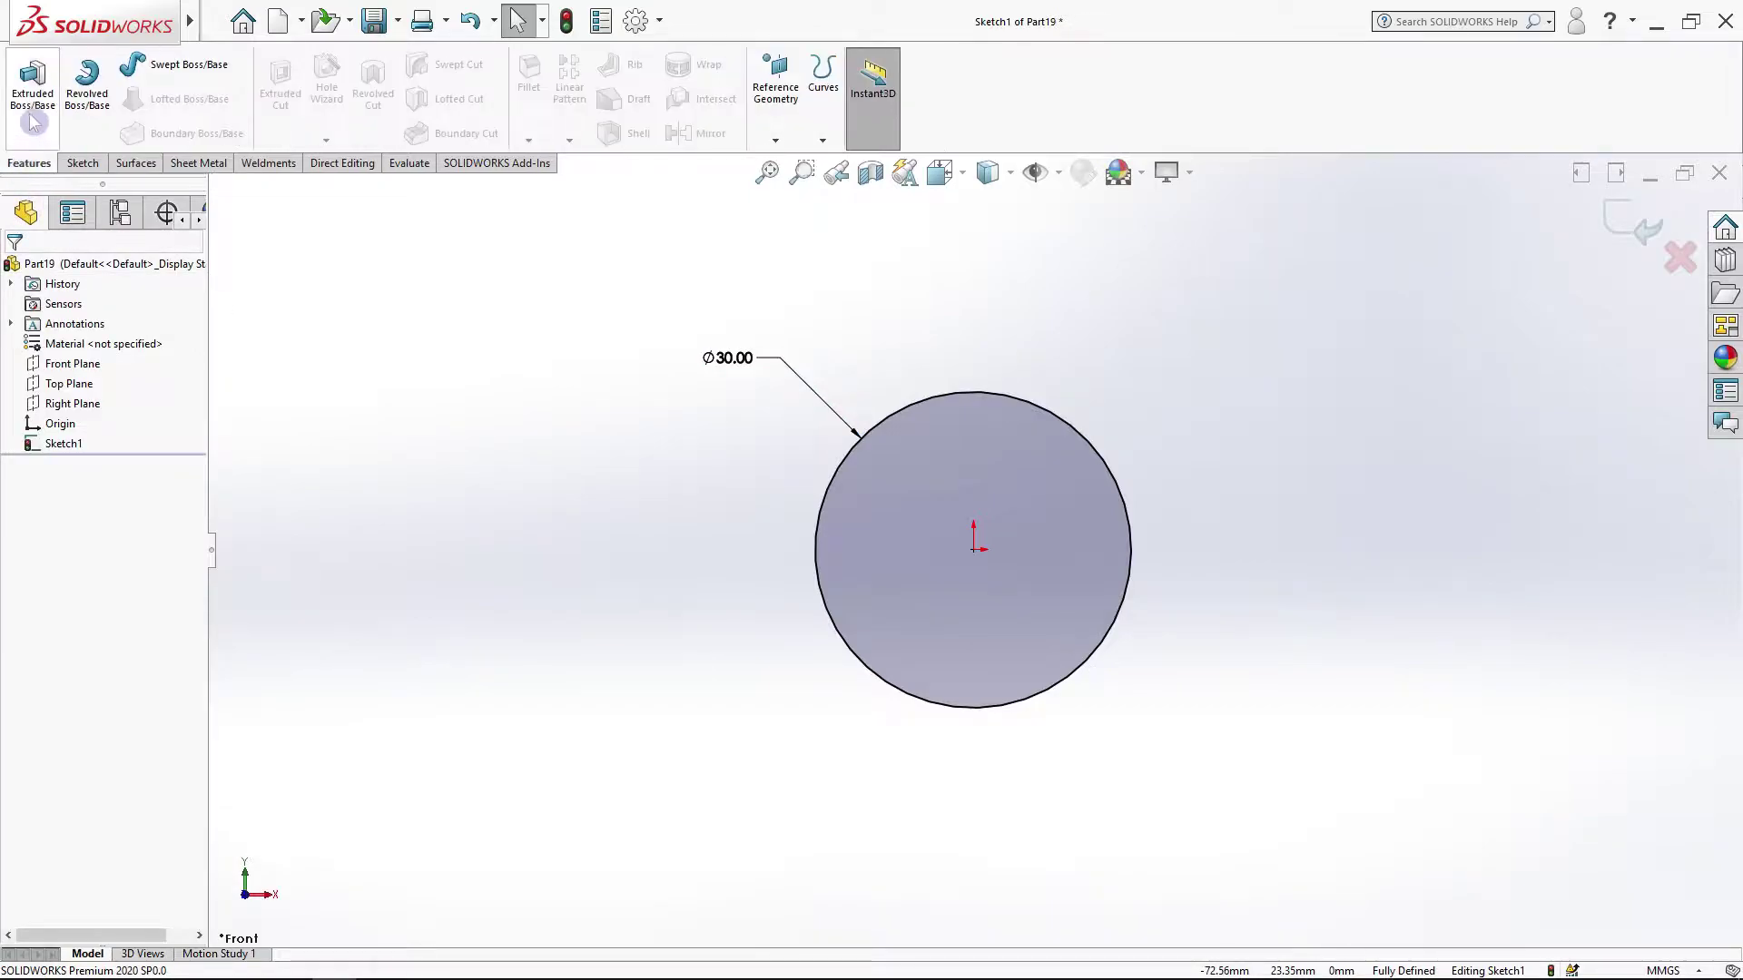
pyautogui.click(33, 81)
pyautogui.click(150, 377)
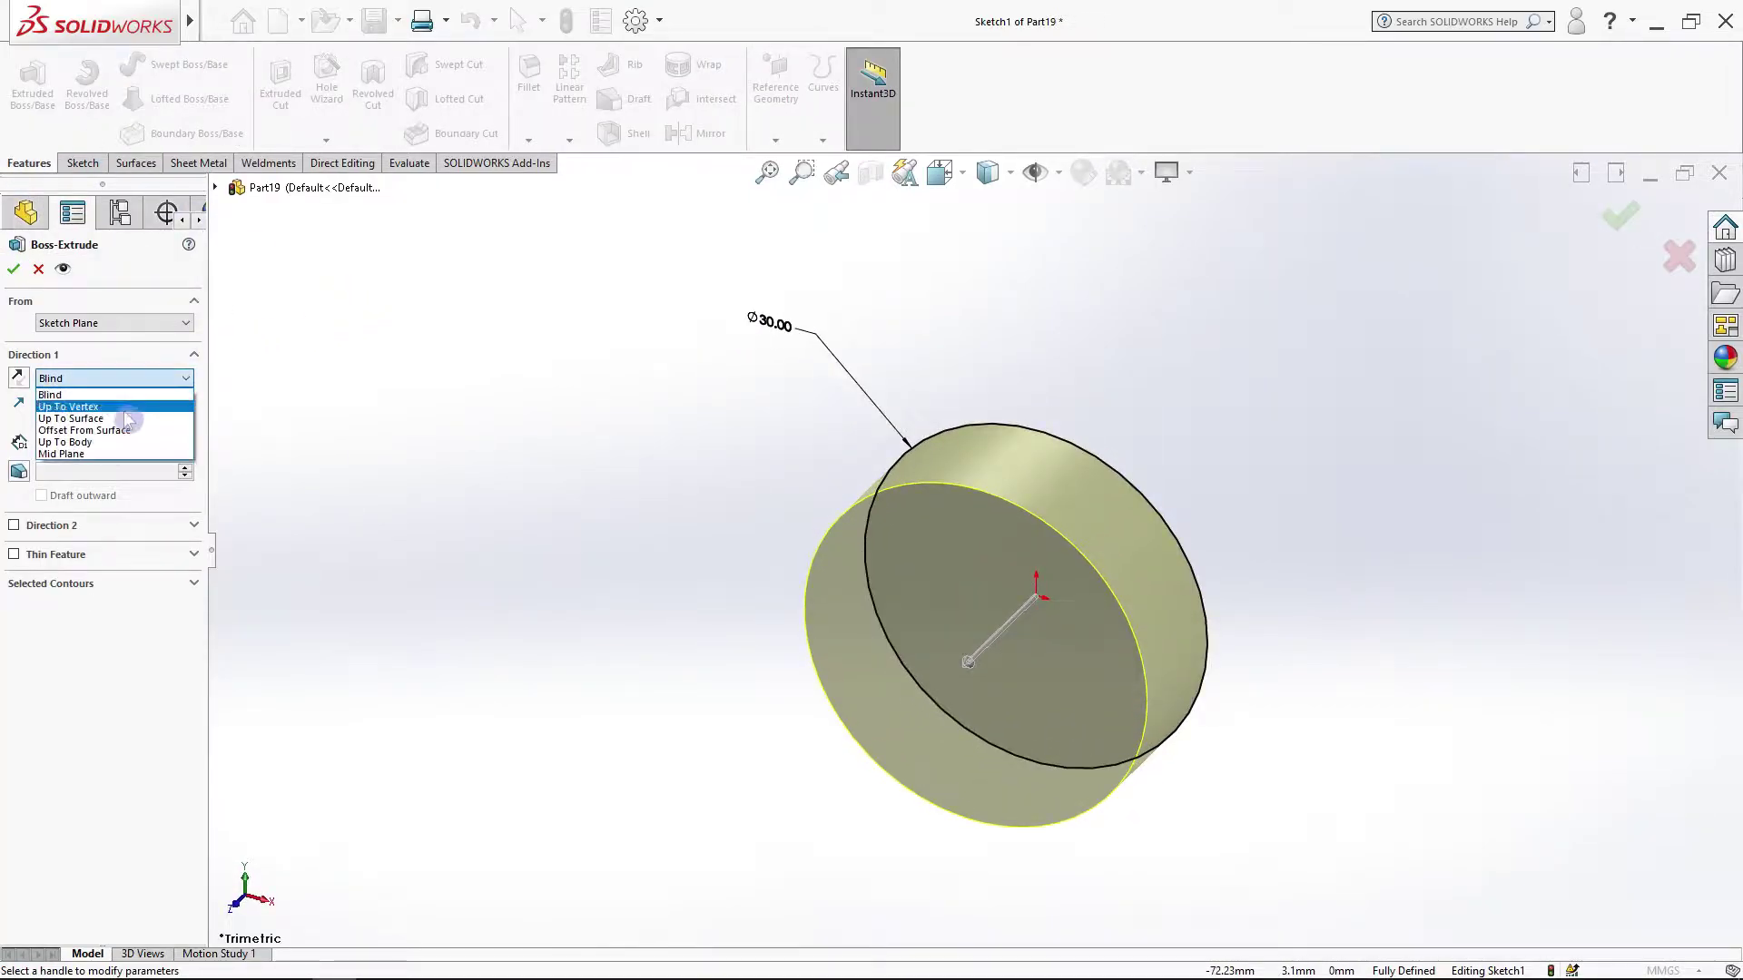
pyautogui.click(145, 452)
pyautogui.press('f')
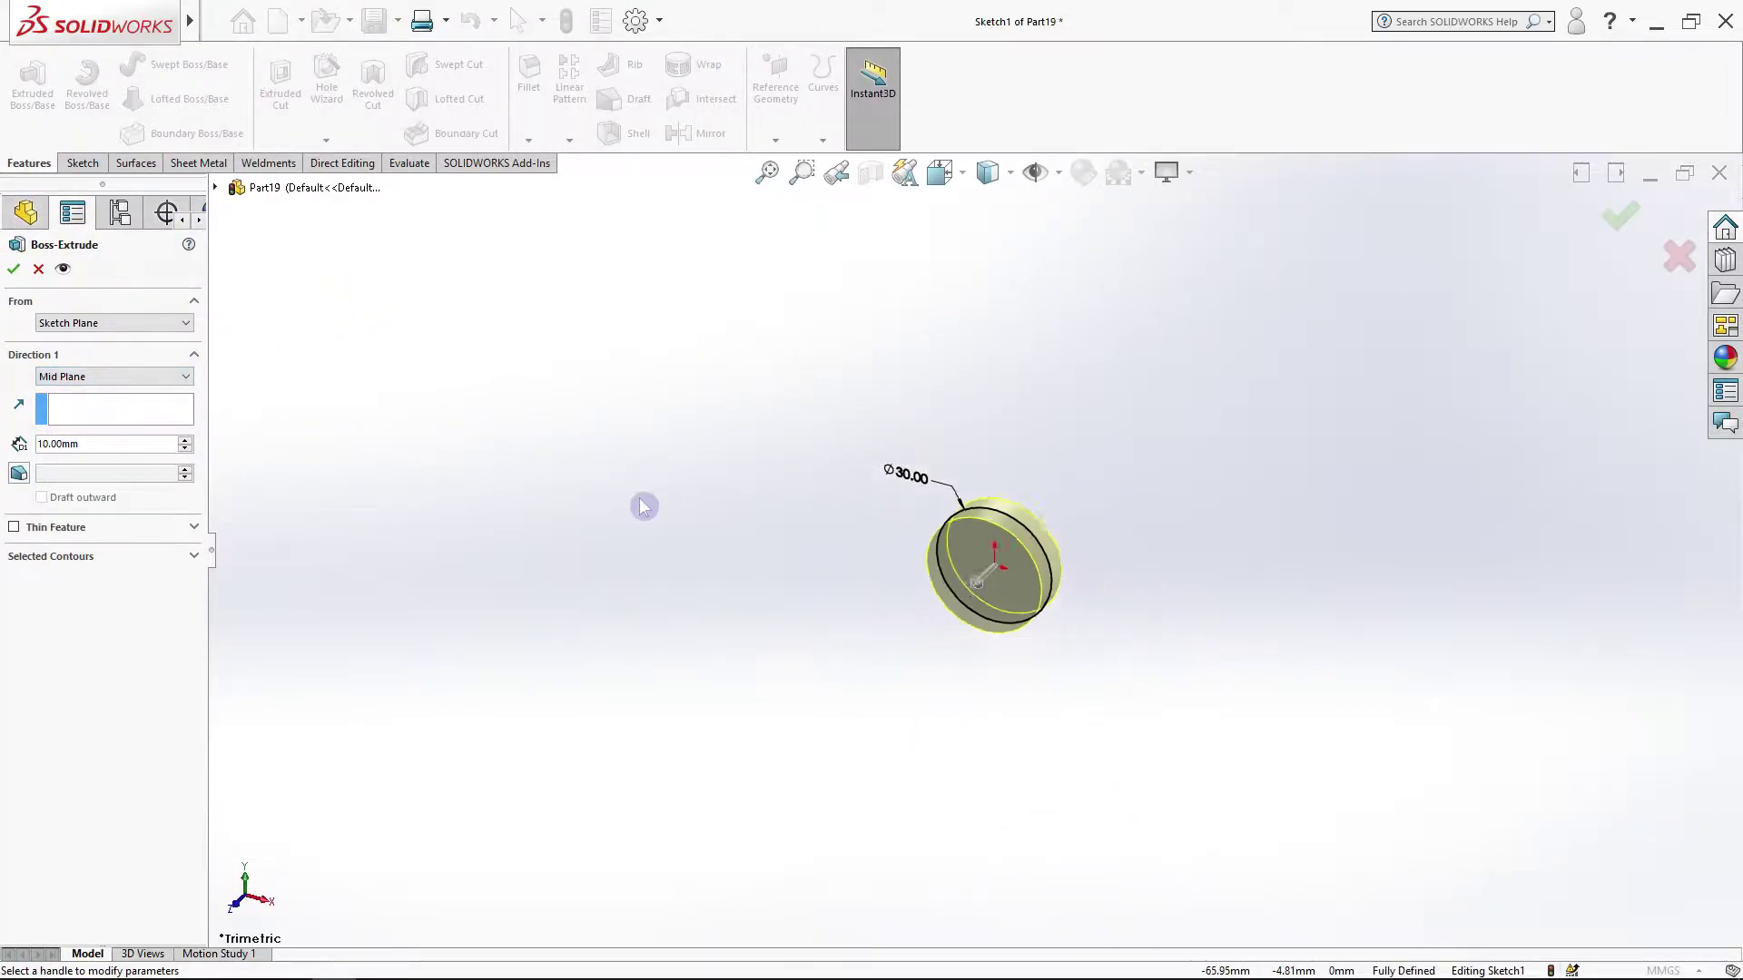
pyautogui.doubleClick(122, 444)
pyautogui.write('450')
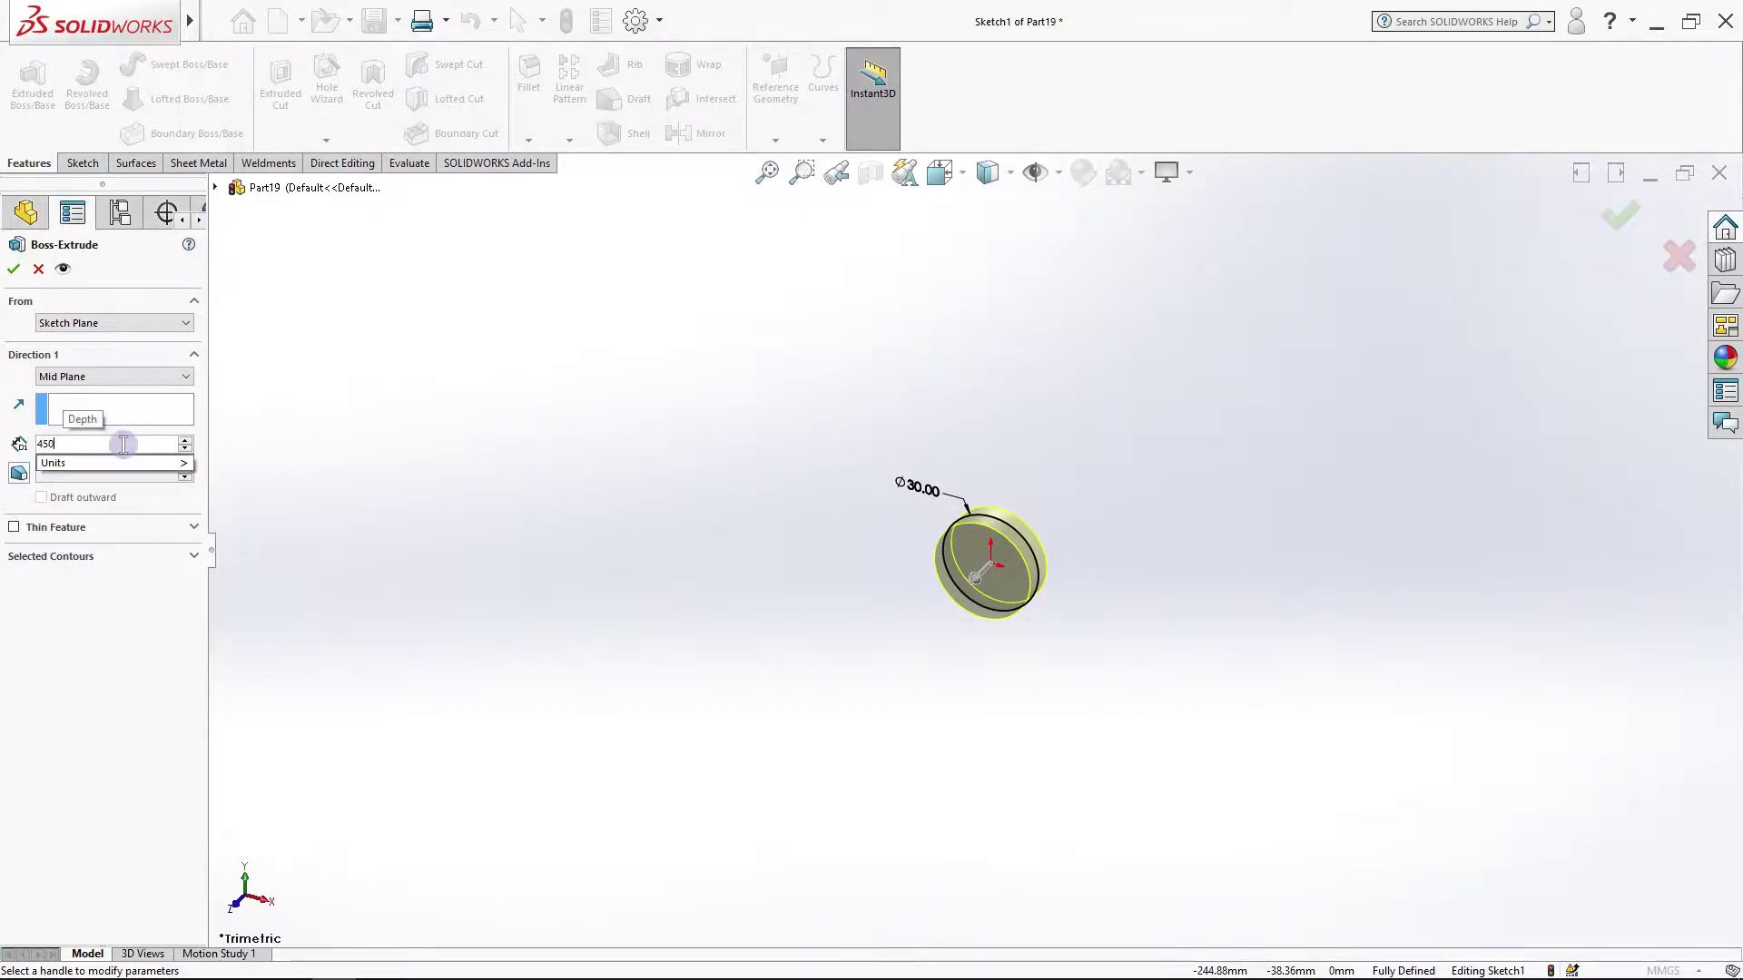
pyautogui.press('Return')
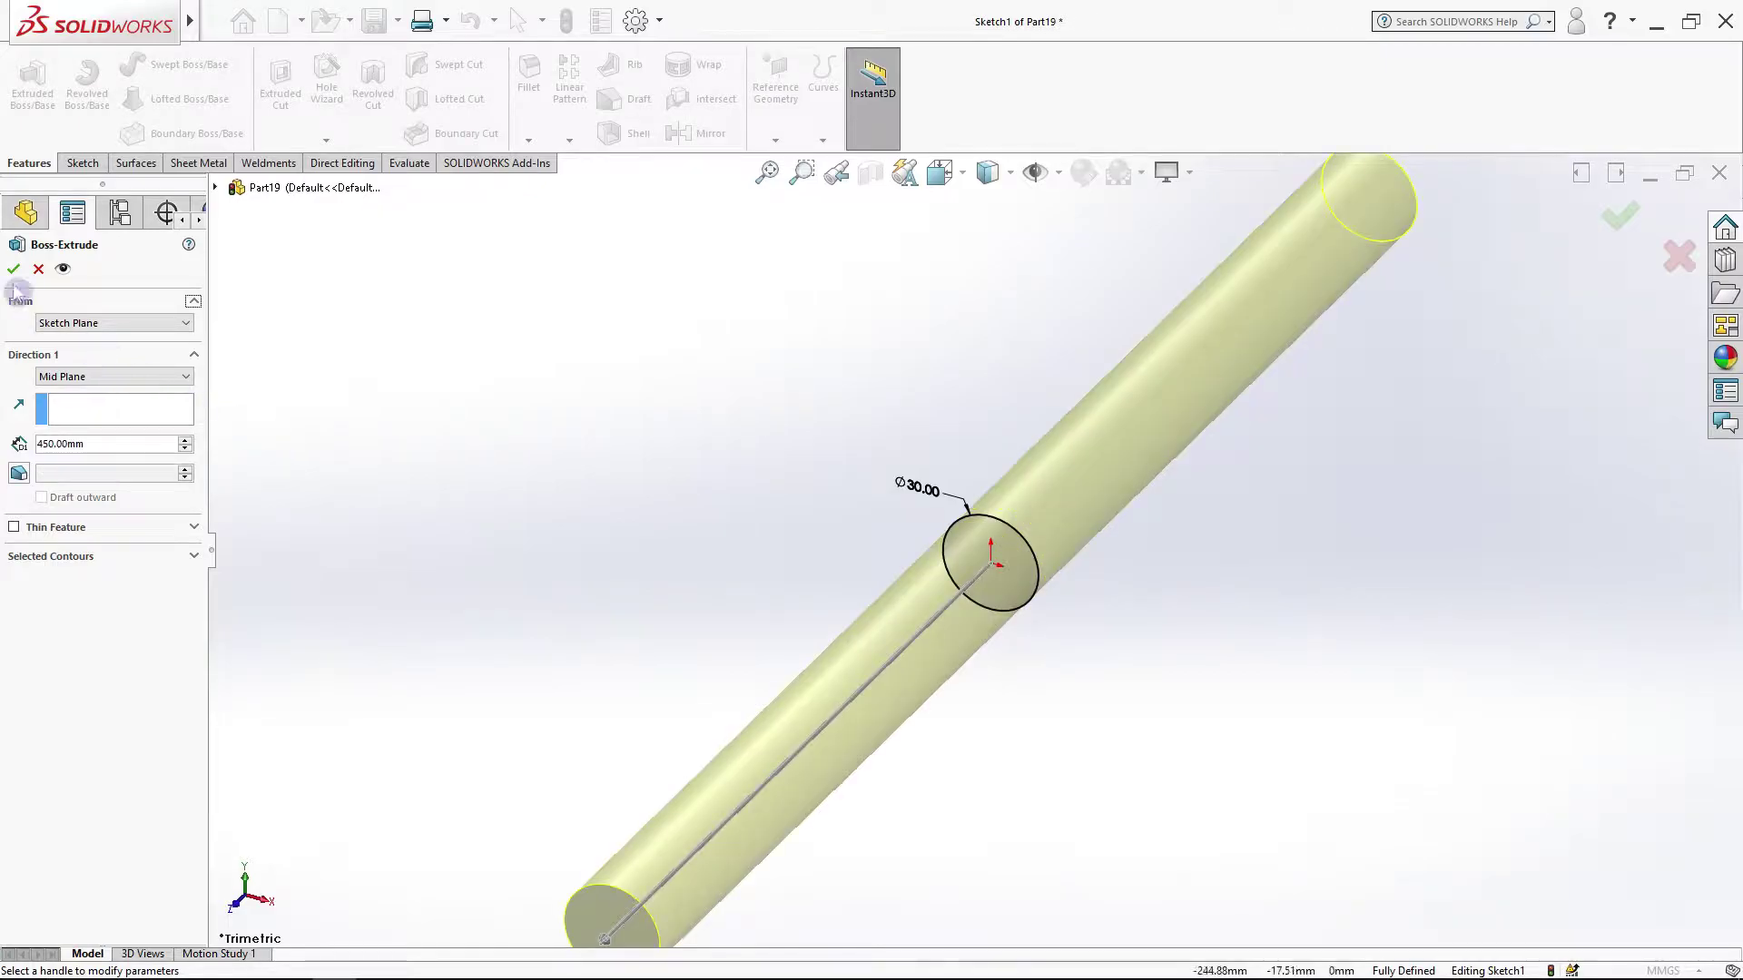
pyautogui.click(13, 269)
pyautogui.hotkey('ctrl', '7')
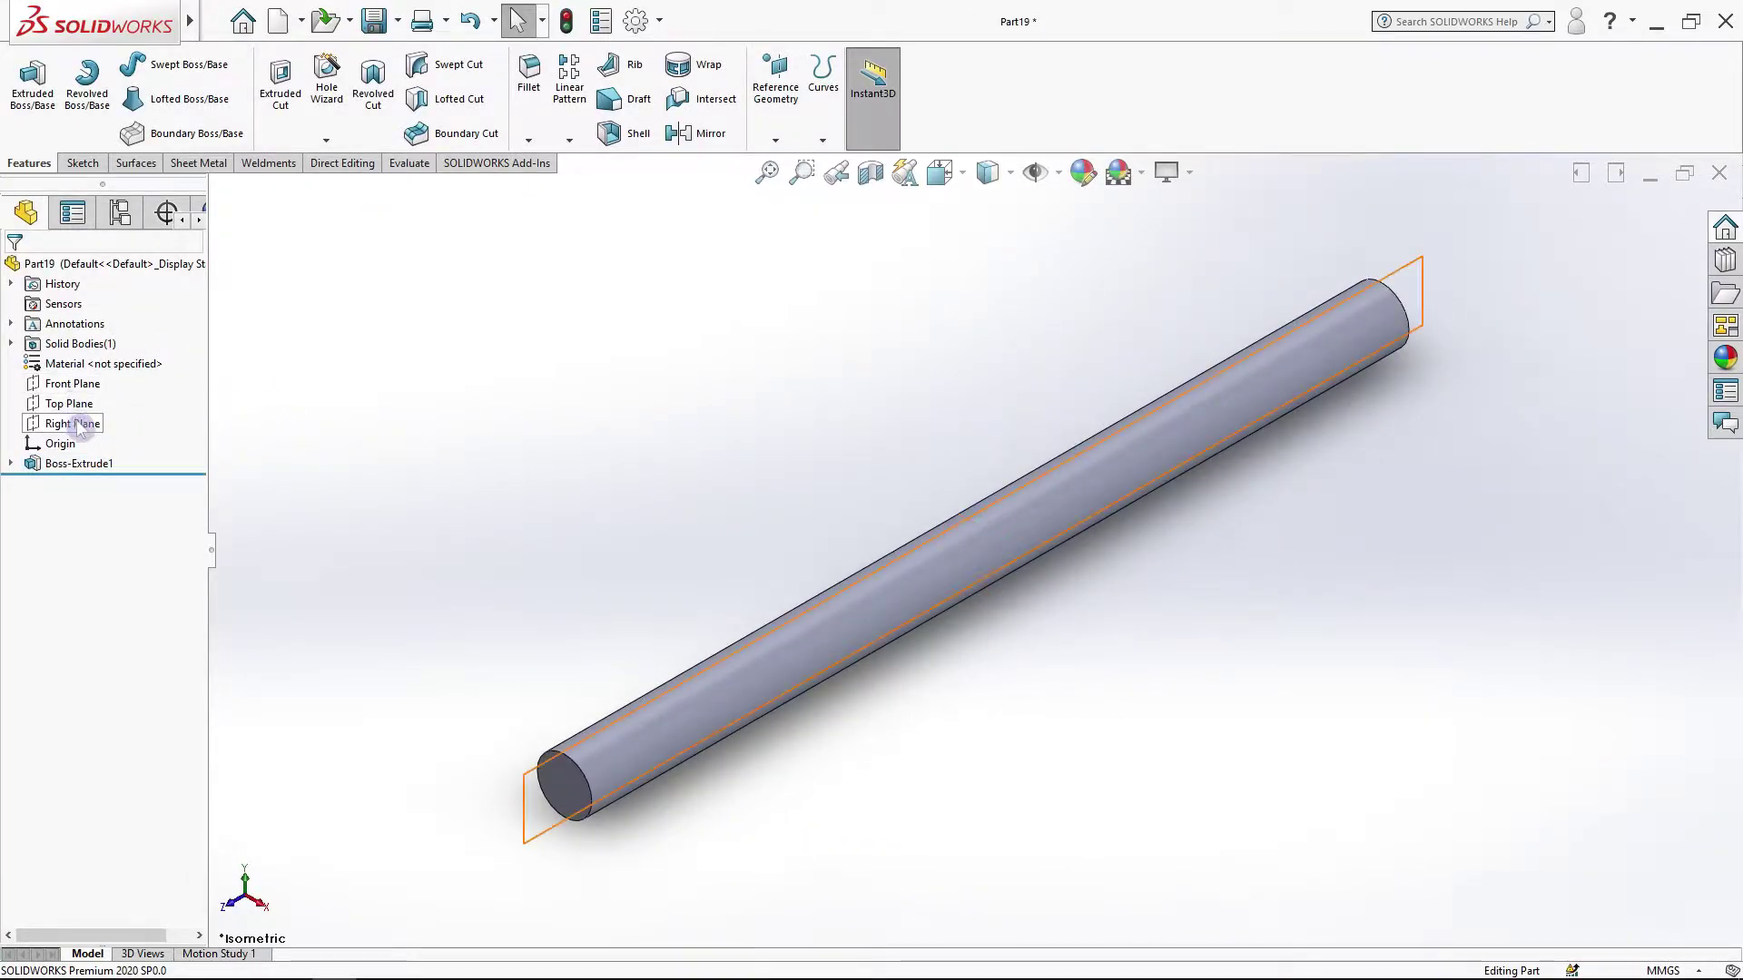
# Step: Sketch a new circle centred on the origin on the Front Plane
pyautogui.click(73, 384)
pyautogui.click(122, 356)
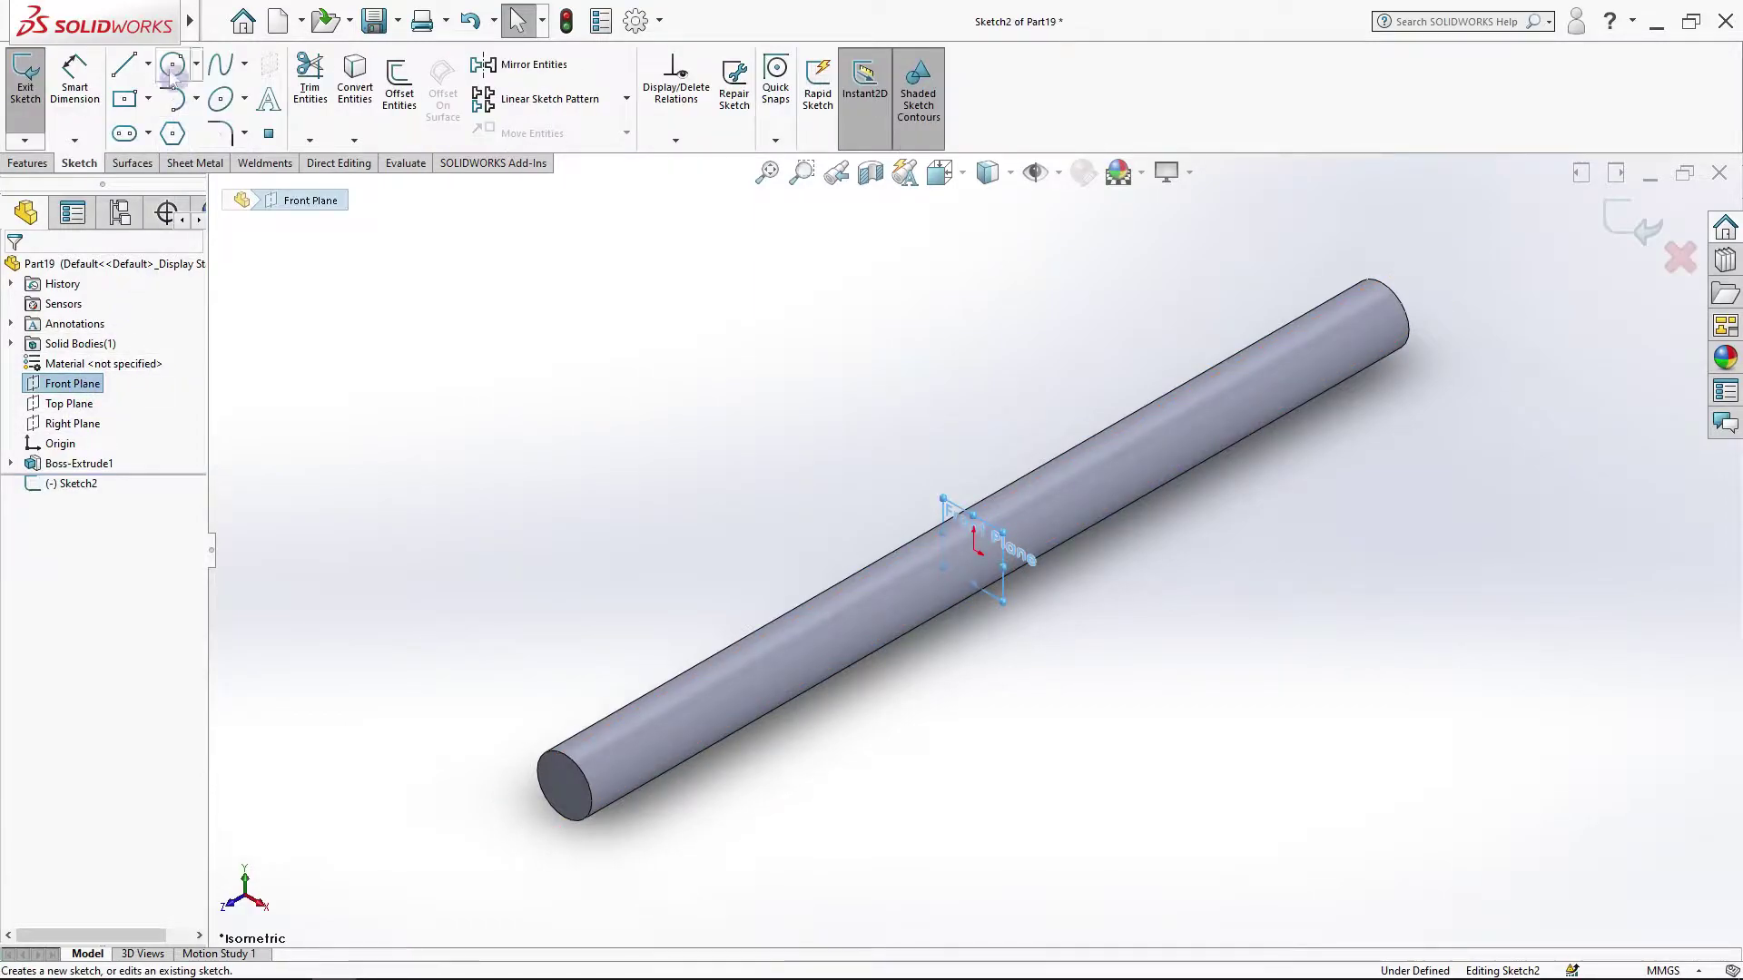
pyautogui.click(172, 67)
pyautogui.click(974, 549)
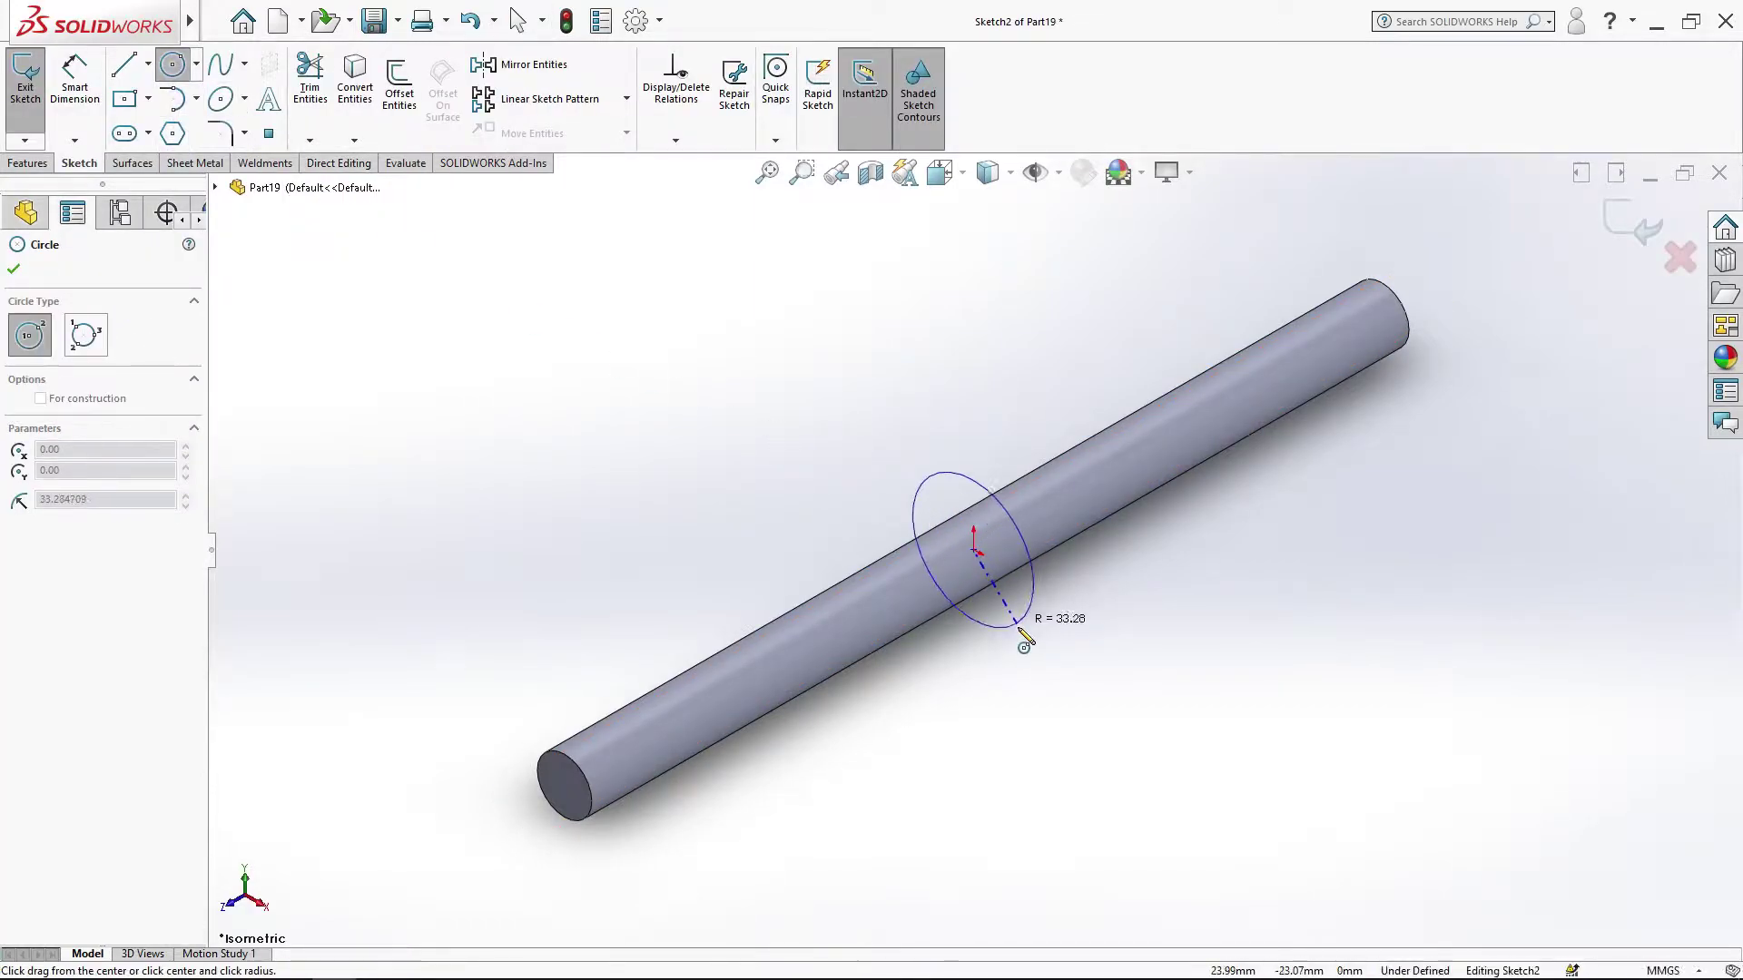
pyautogui.click(1035, 635)
# Step: Dimension the new circle's diameter to 32 mm
pyautogui.click(84, 95)
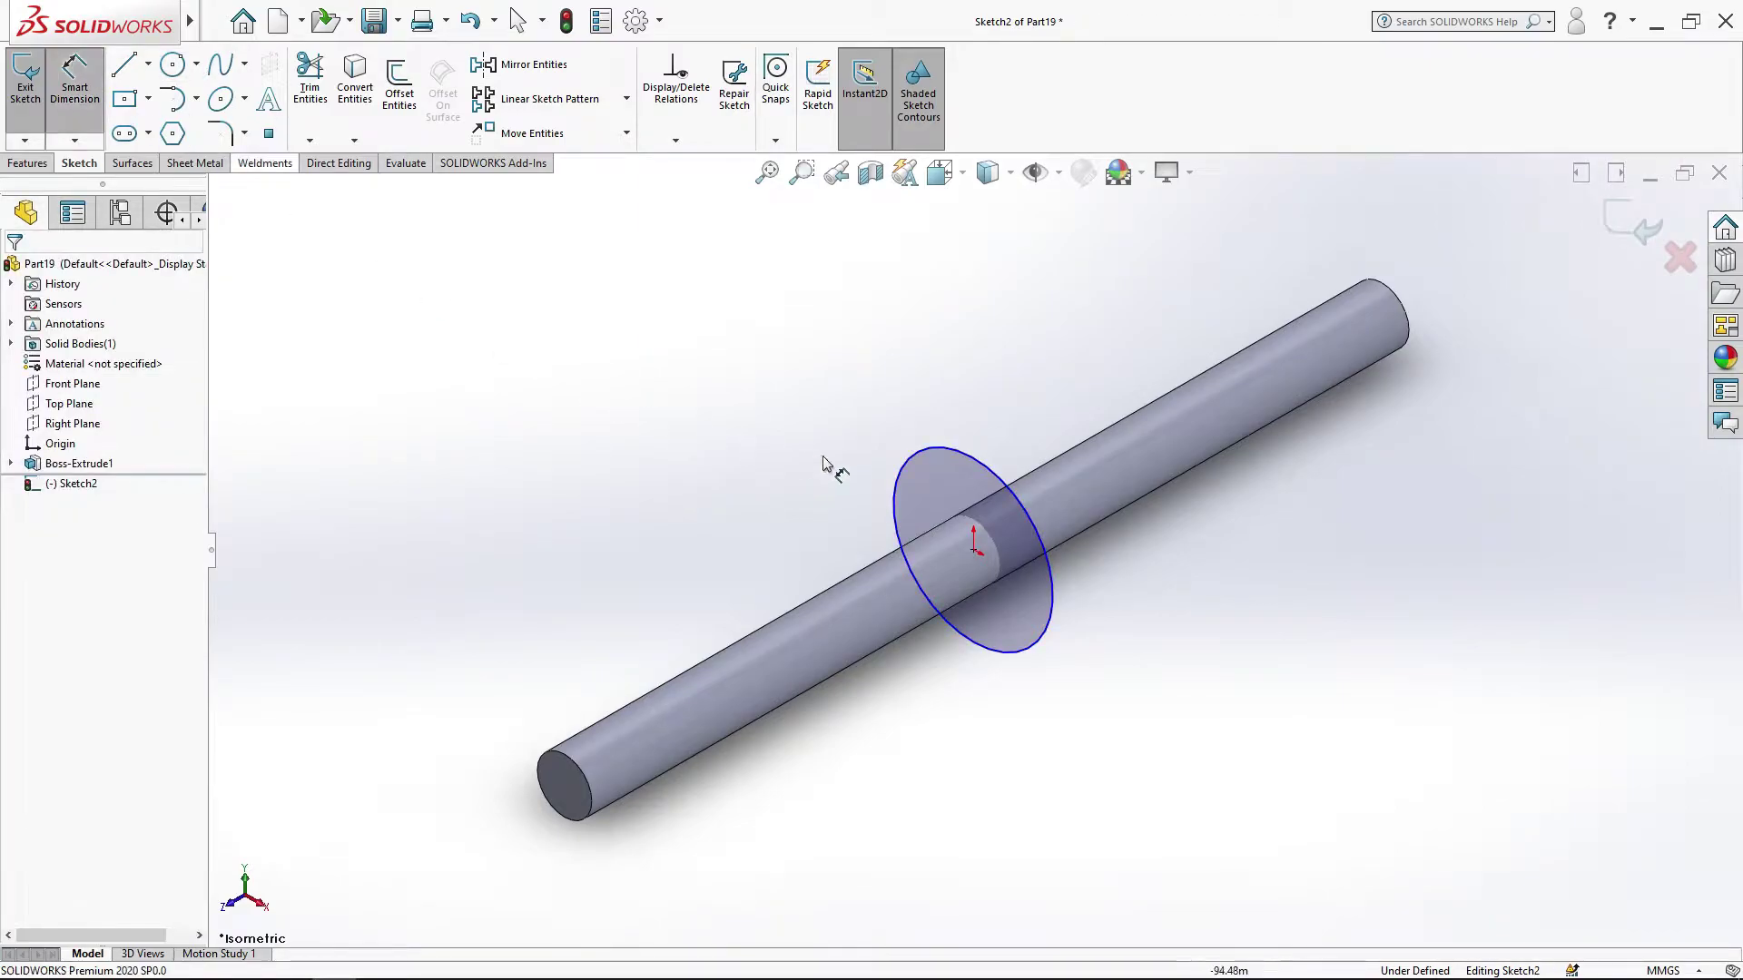
pyautogui.click(896, 495)
pyautogui.click(835, 353)
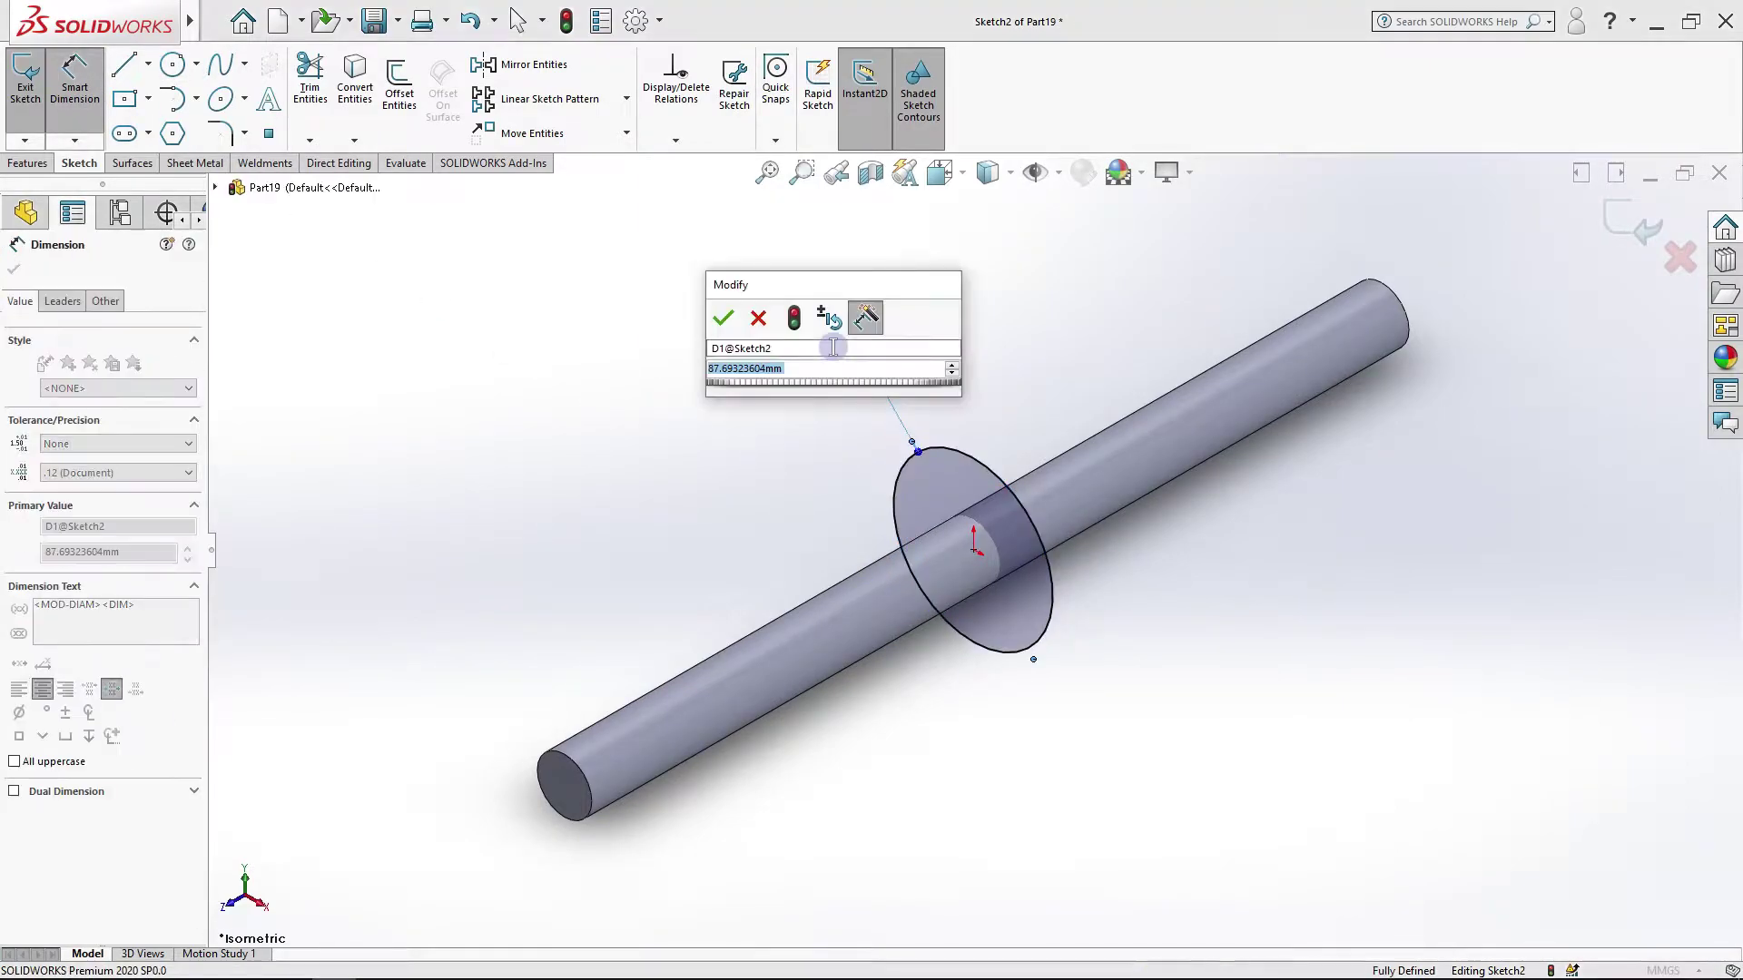
pyautogui.write('32')
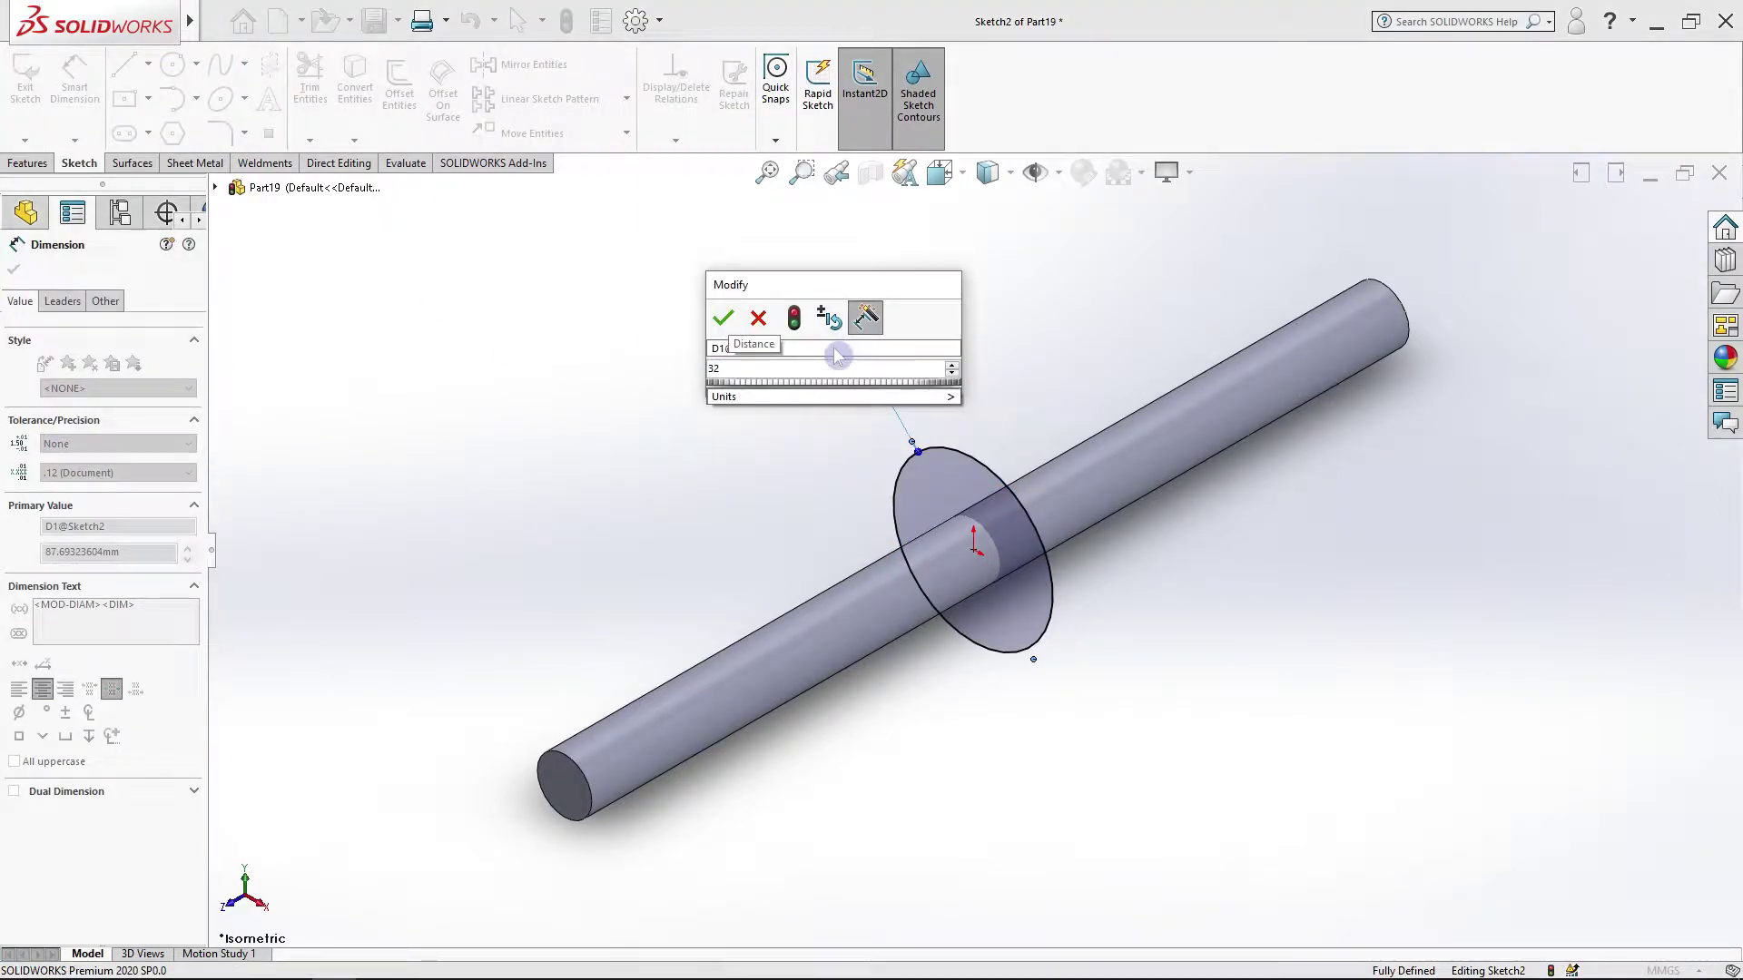
pyautogui.click(726, 322)
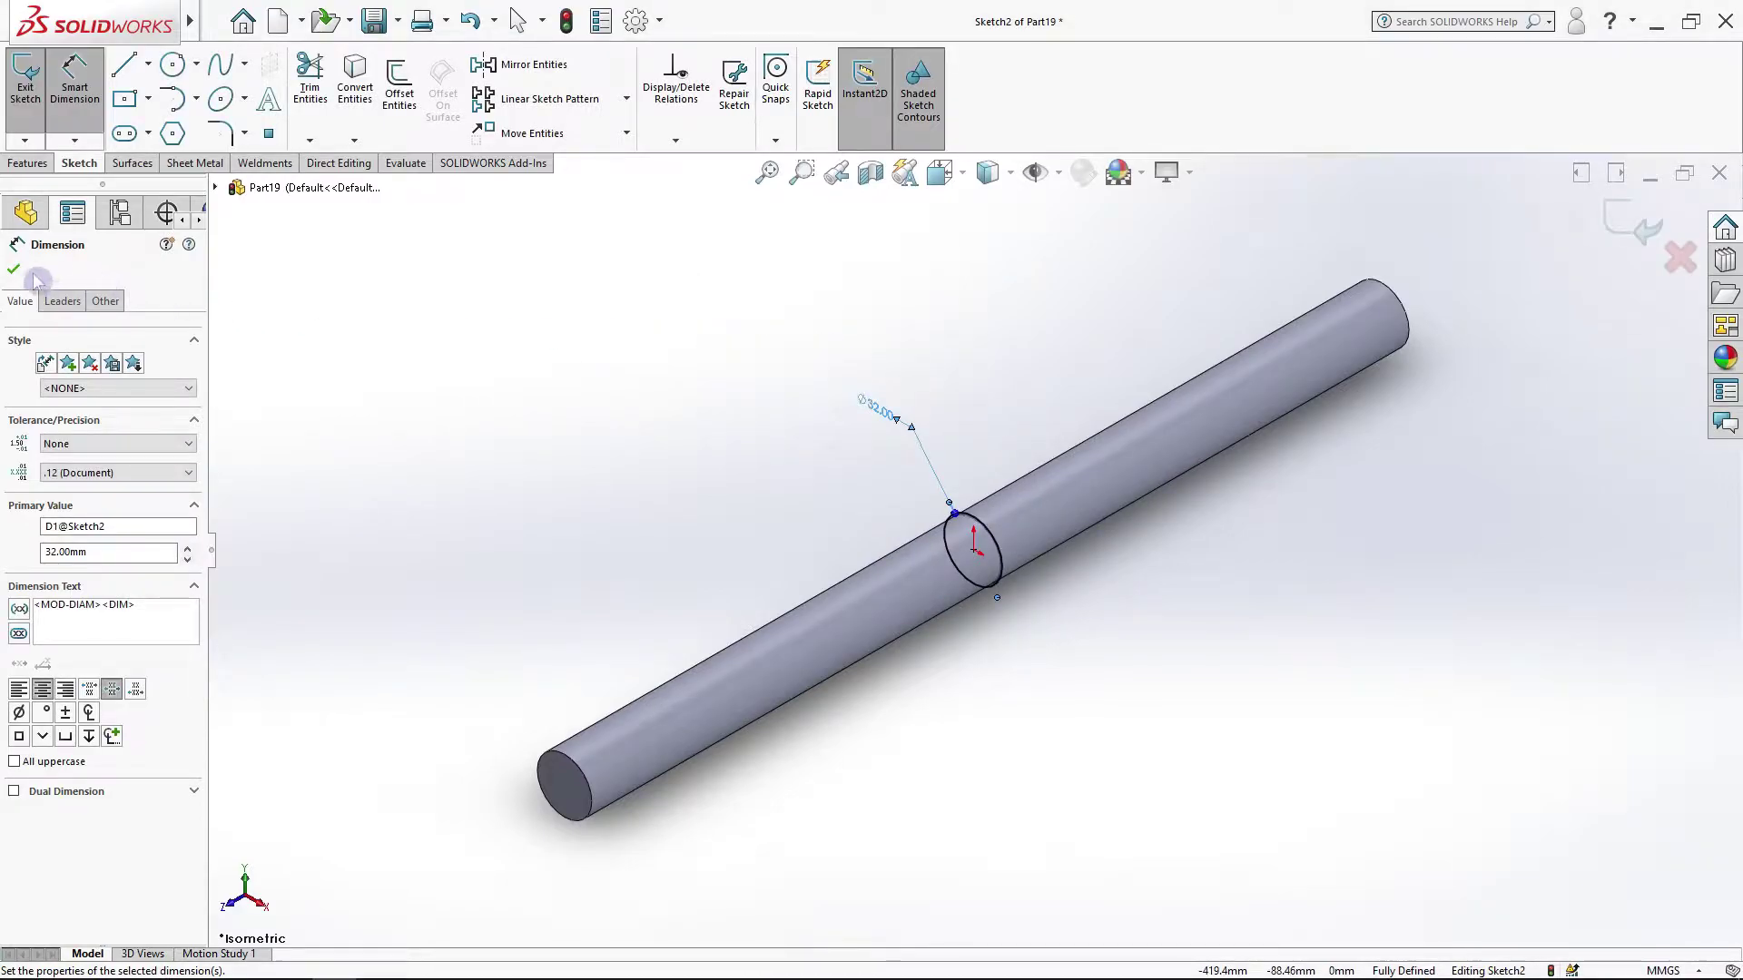
pyautogui.click(33, 275)
# Step: Extrude the 32 mm circle mid-plane 300 mm as Boss-Extrude2
pyautogui.click(28, 163)
pyautogui.click(34, 119)
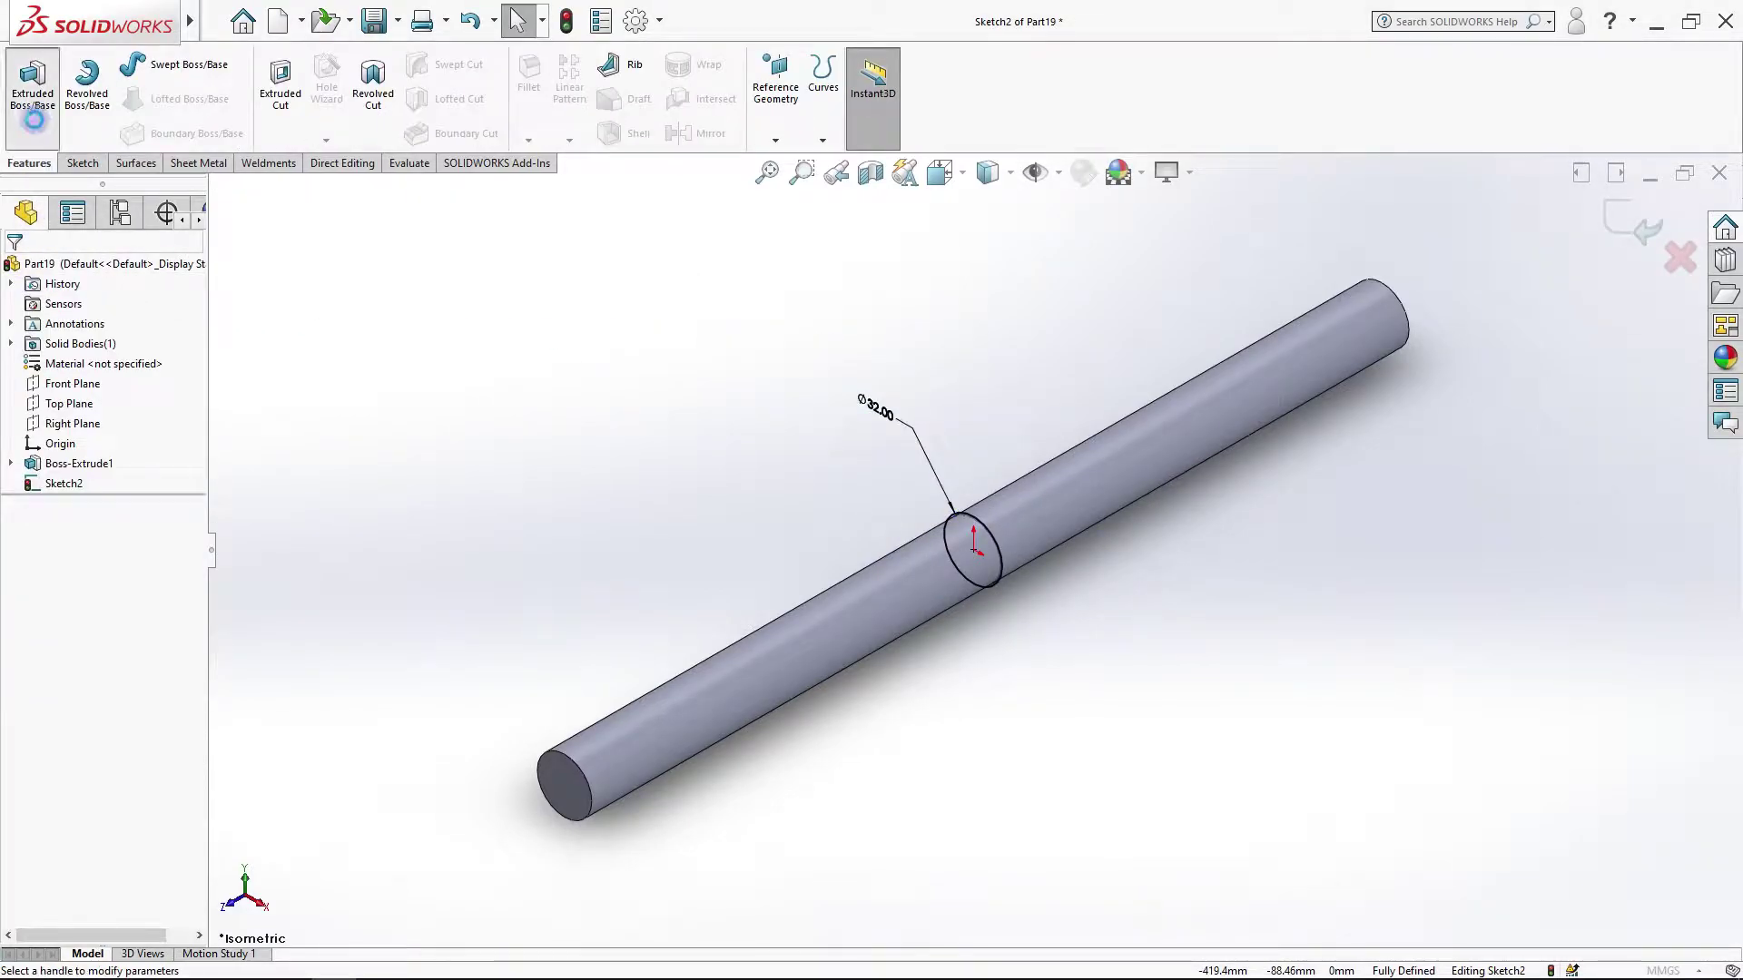
pyautogui.click(114, 376)
pyautogui.click(82, 459)
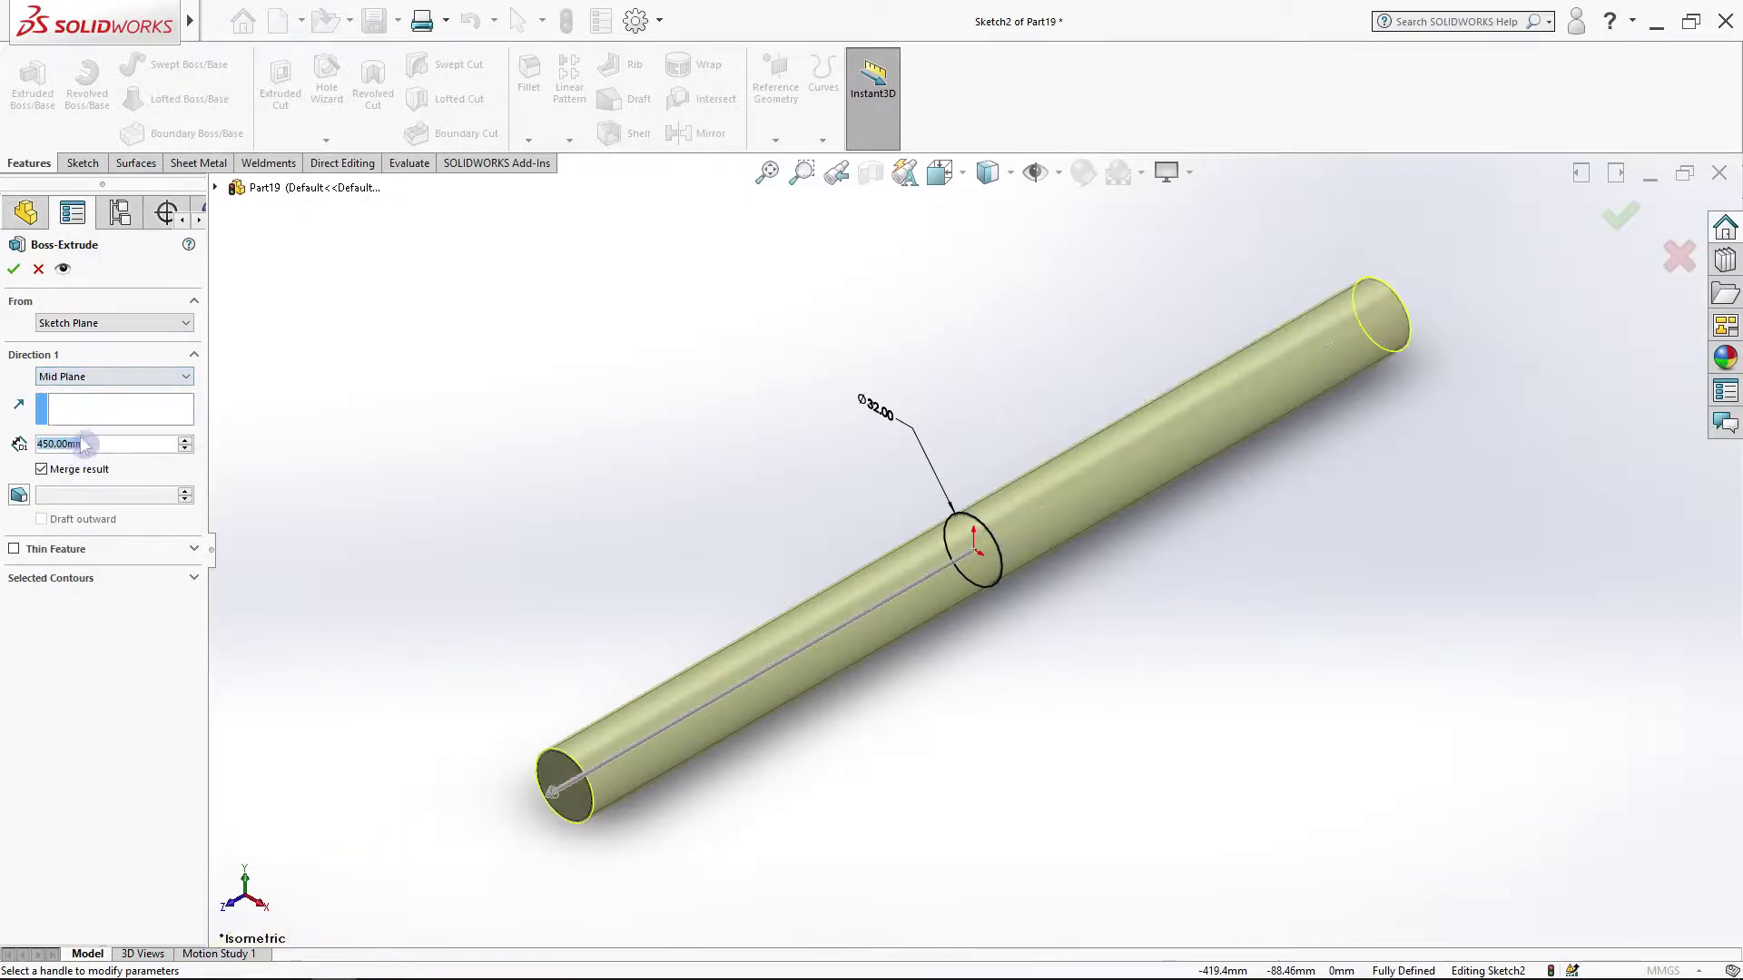
pyautogui.doubleClick(121, 443)
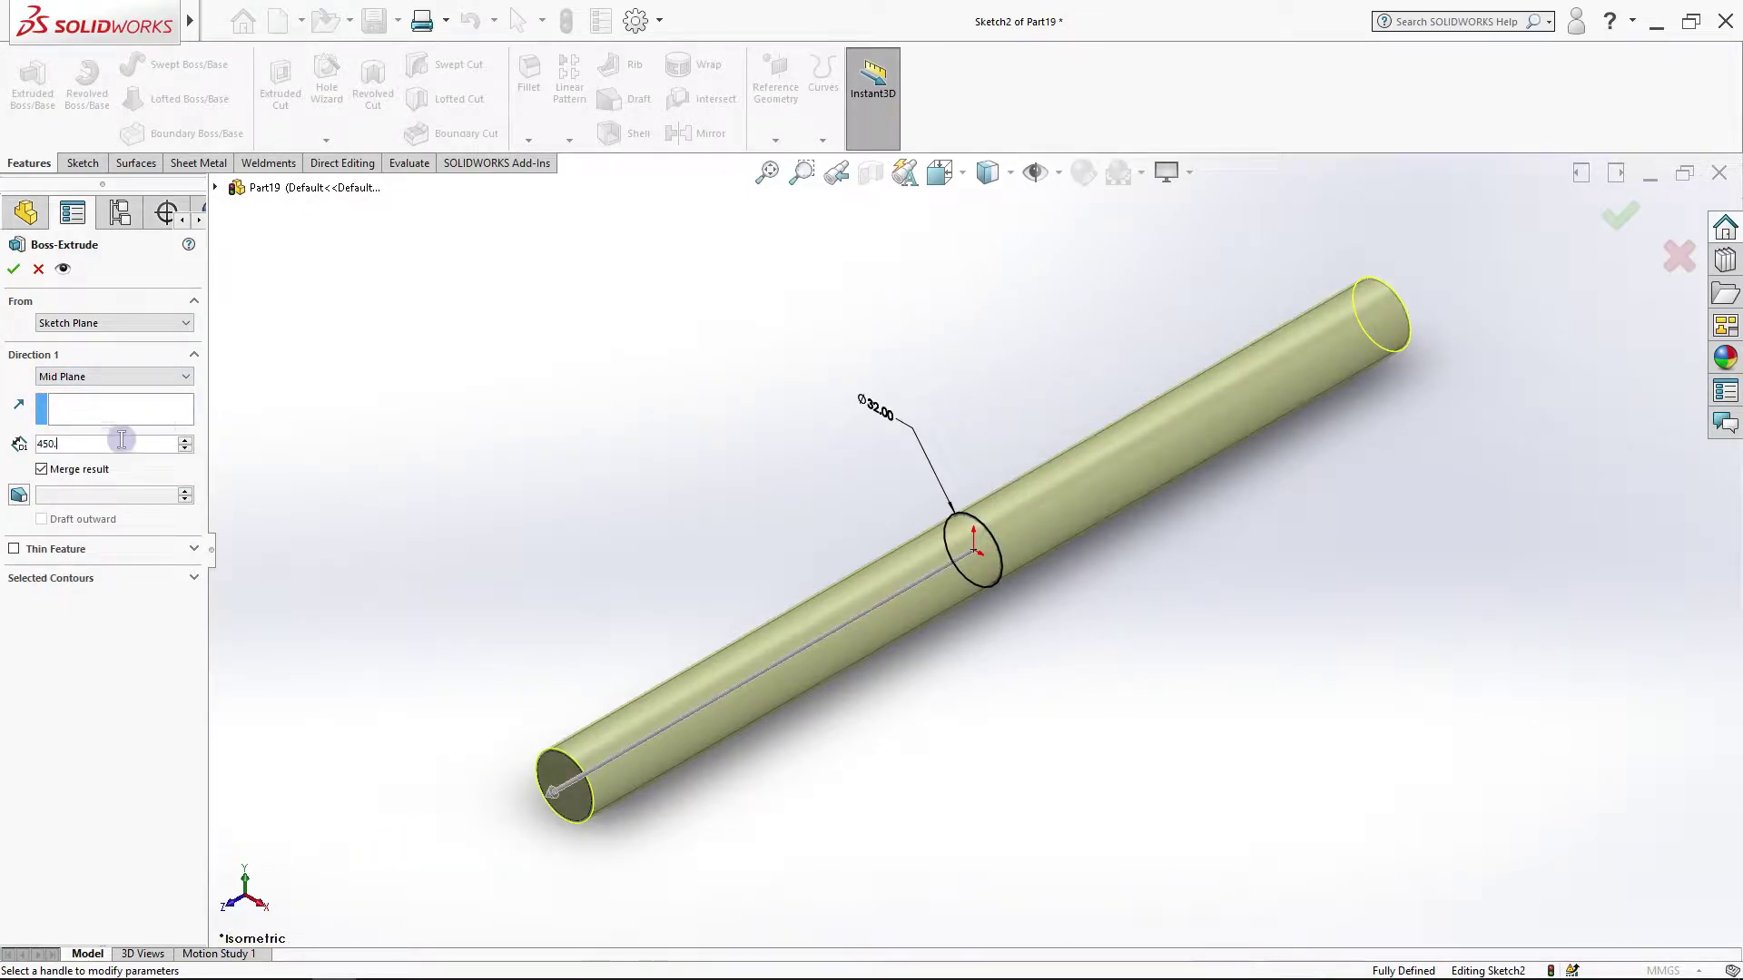
pyautogui.write('4300')
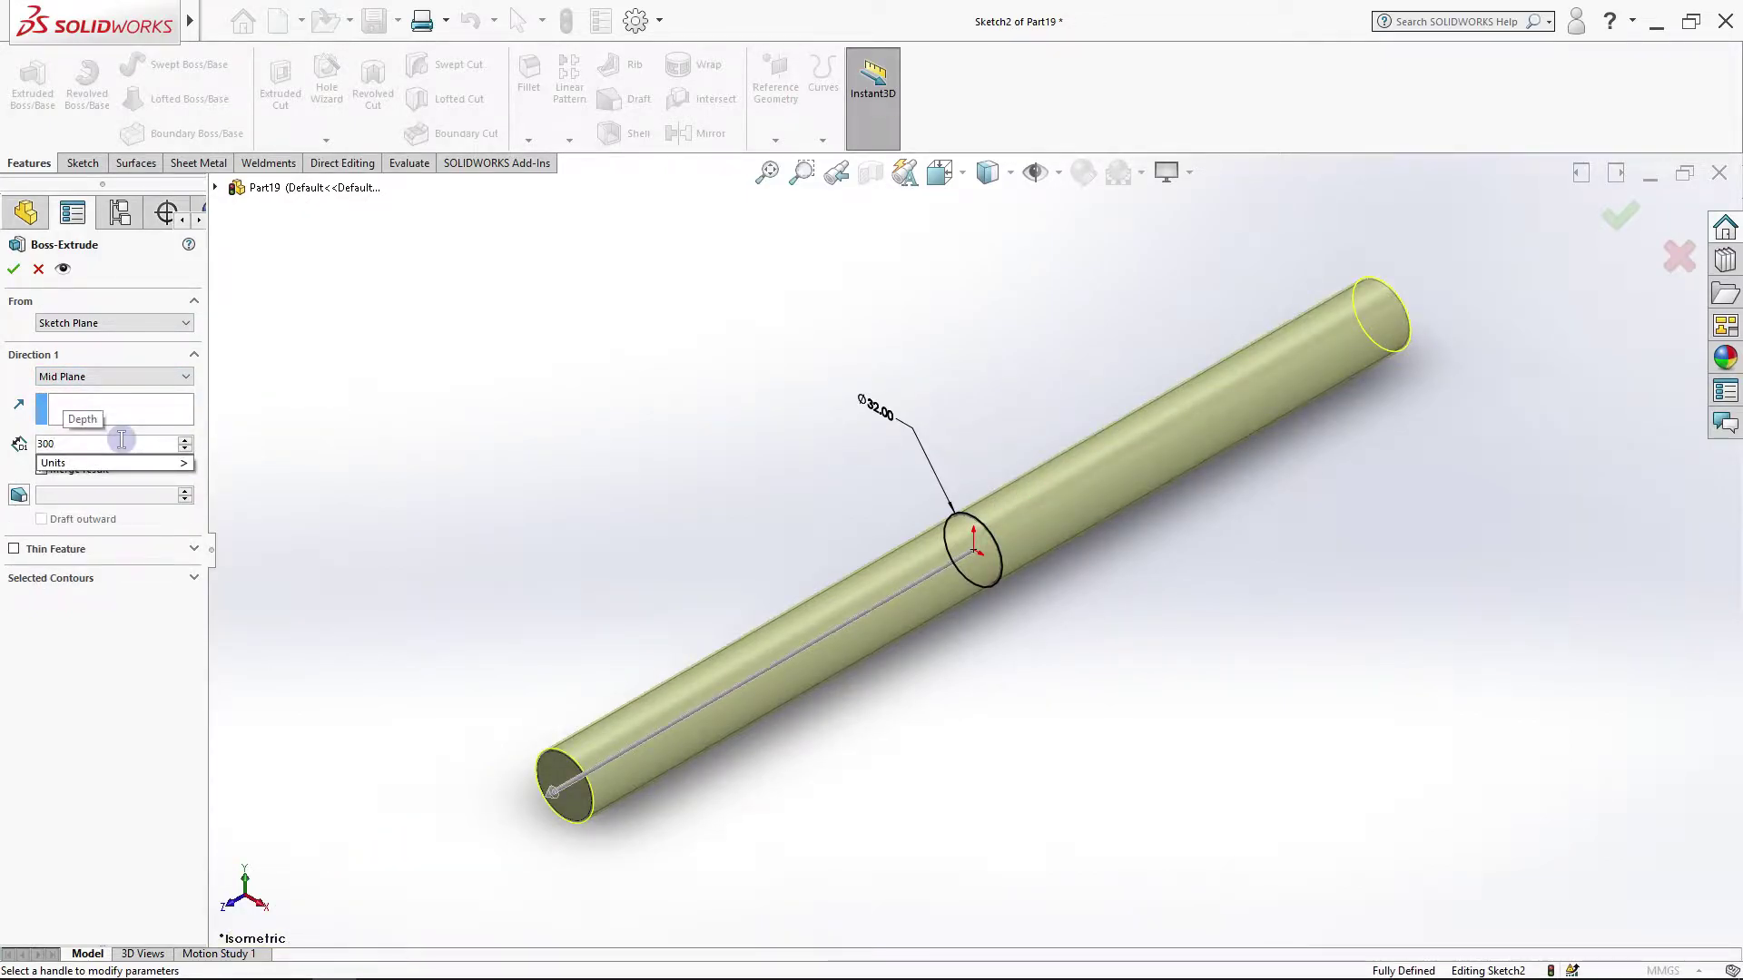
pyautogui.press('Return')
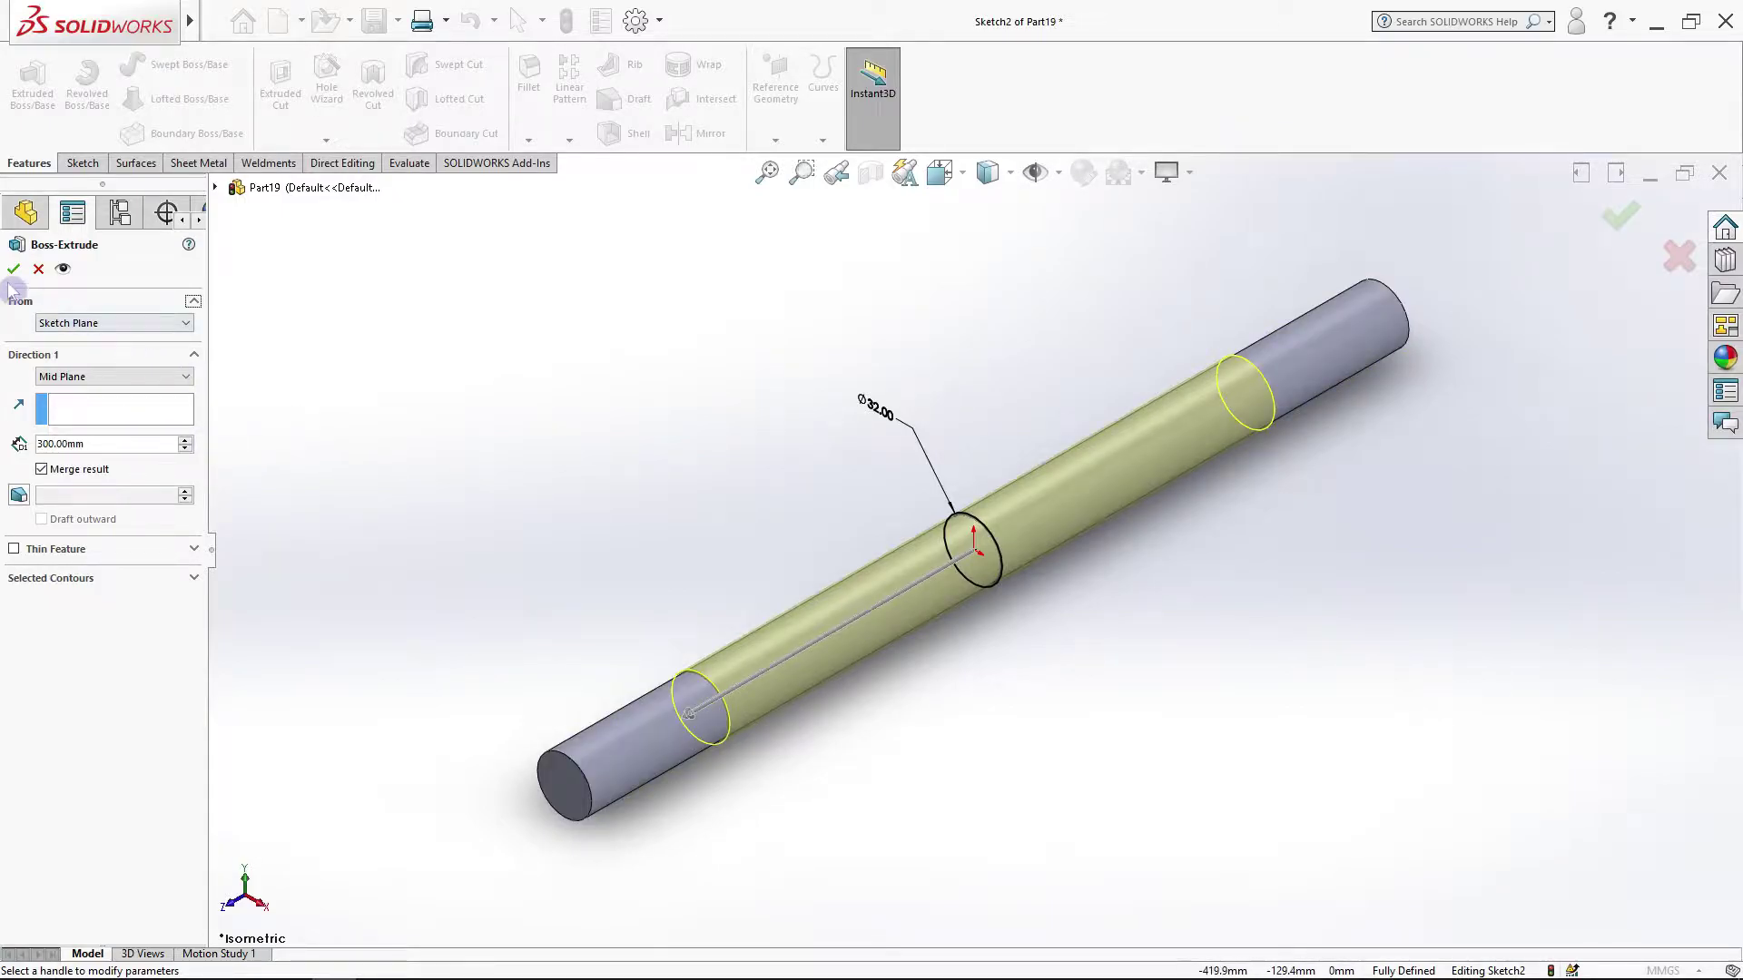
pyautogui.click(14, 274)
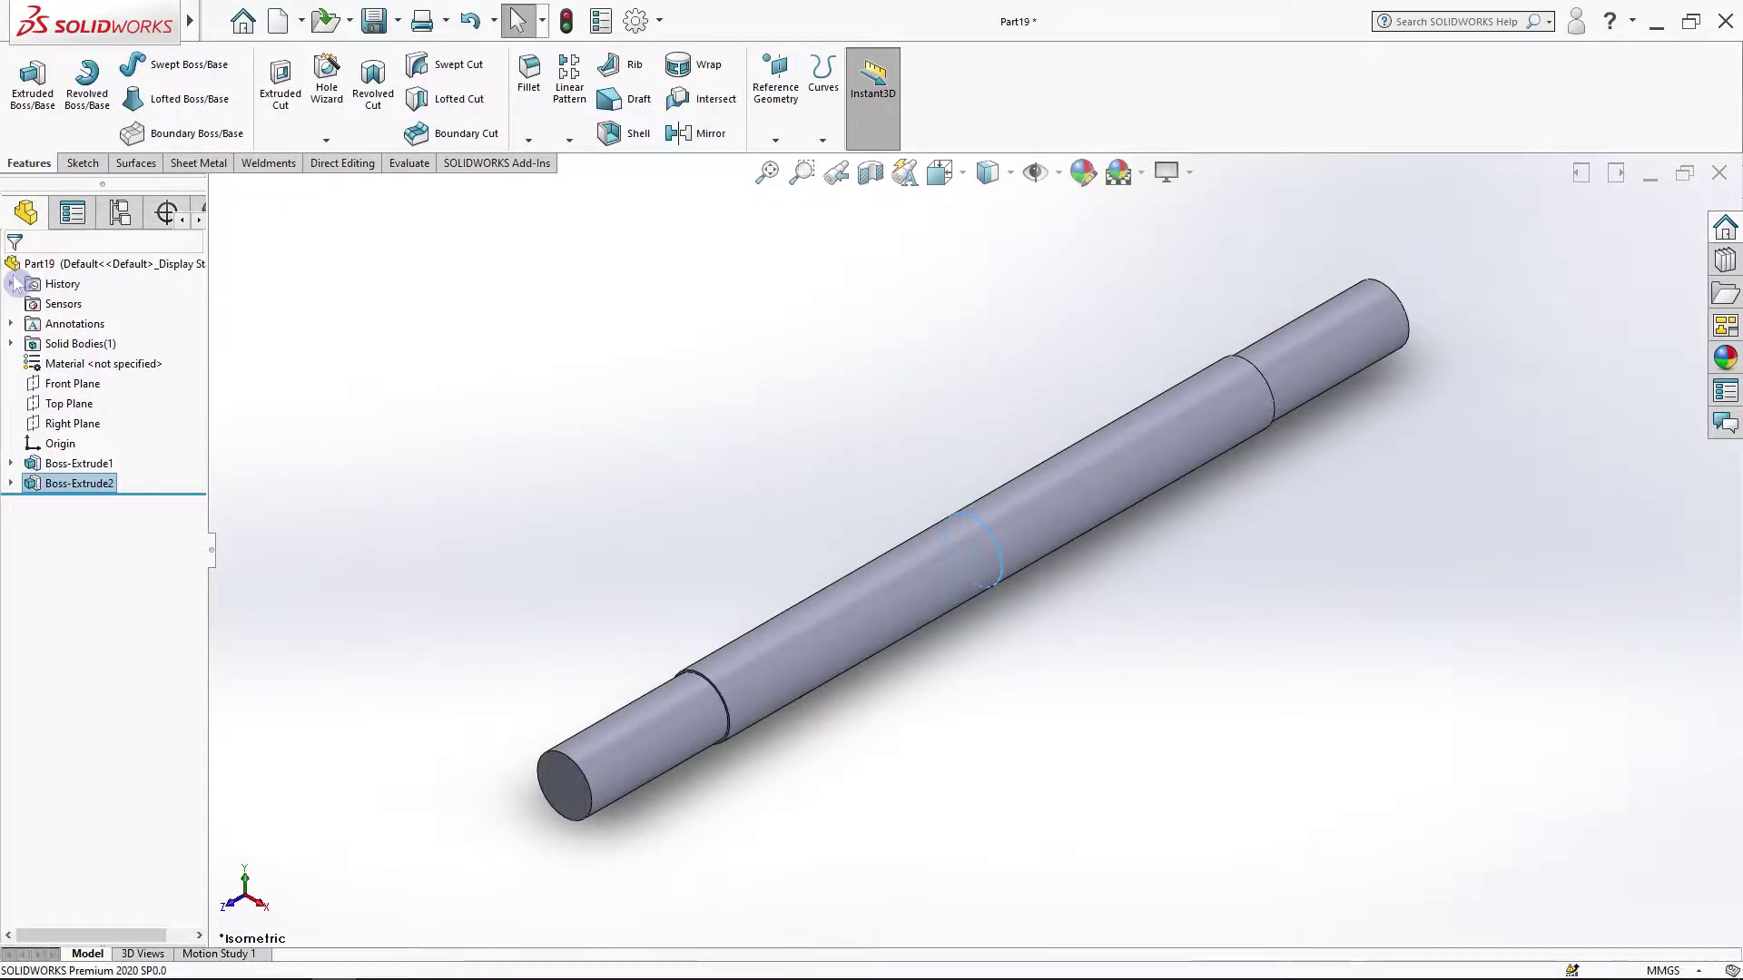
# Step: Create Plane1 offset 15 mm from the Top Plane and select it
pyautogui.click(775, 140)
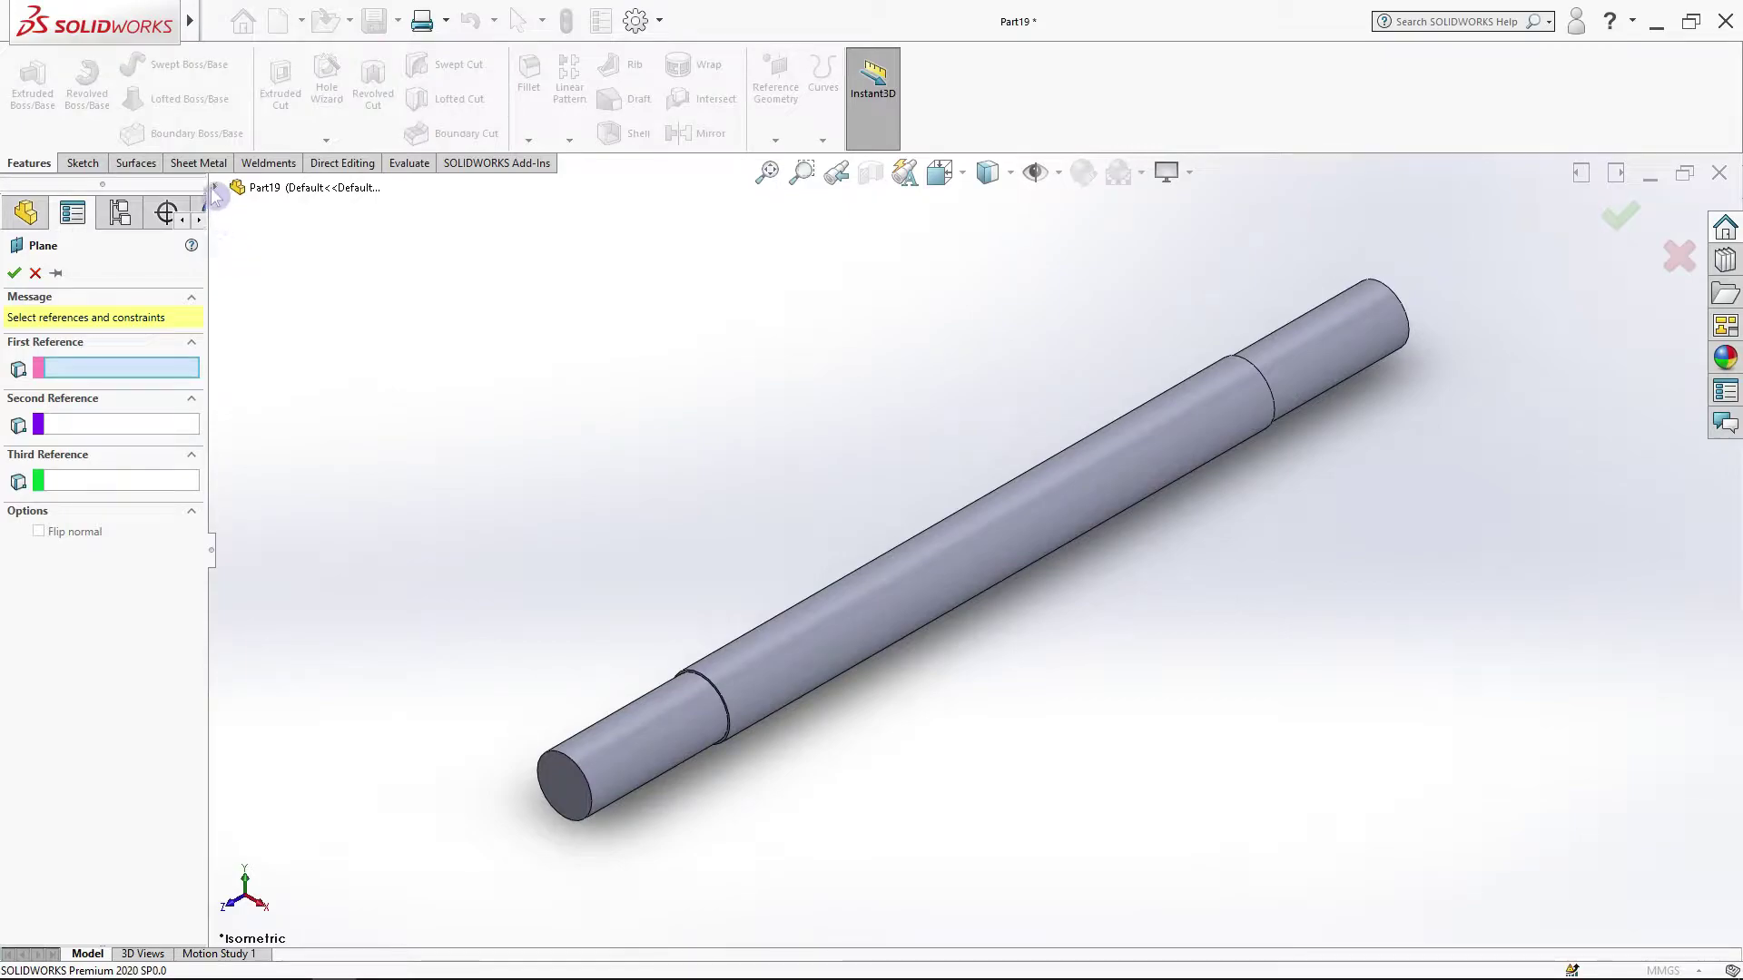
pyautogui.click(214, 188)
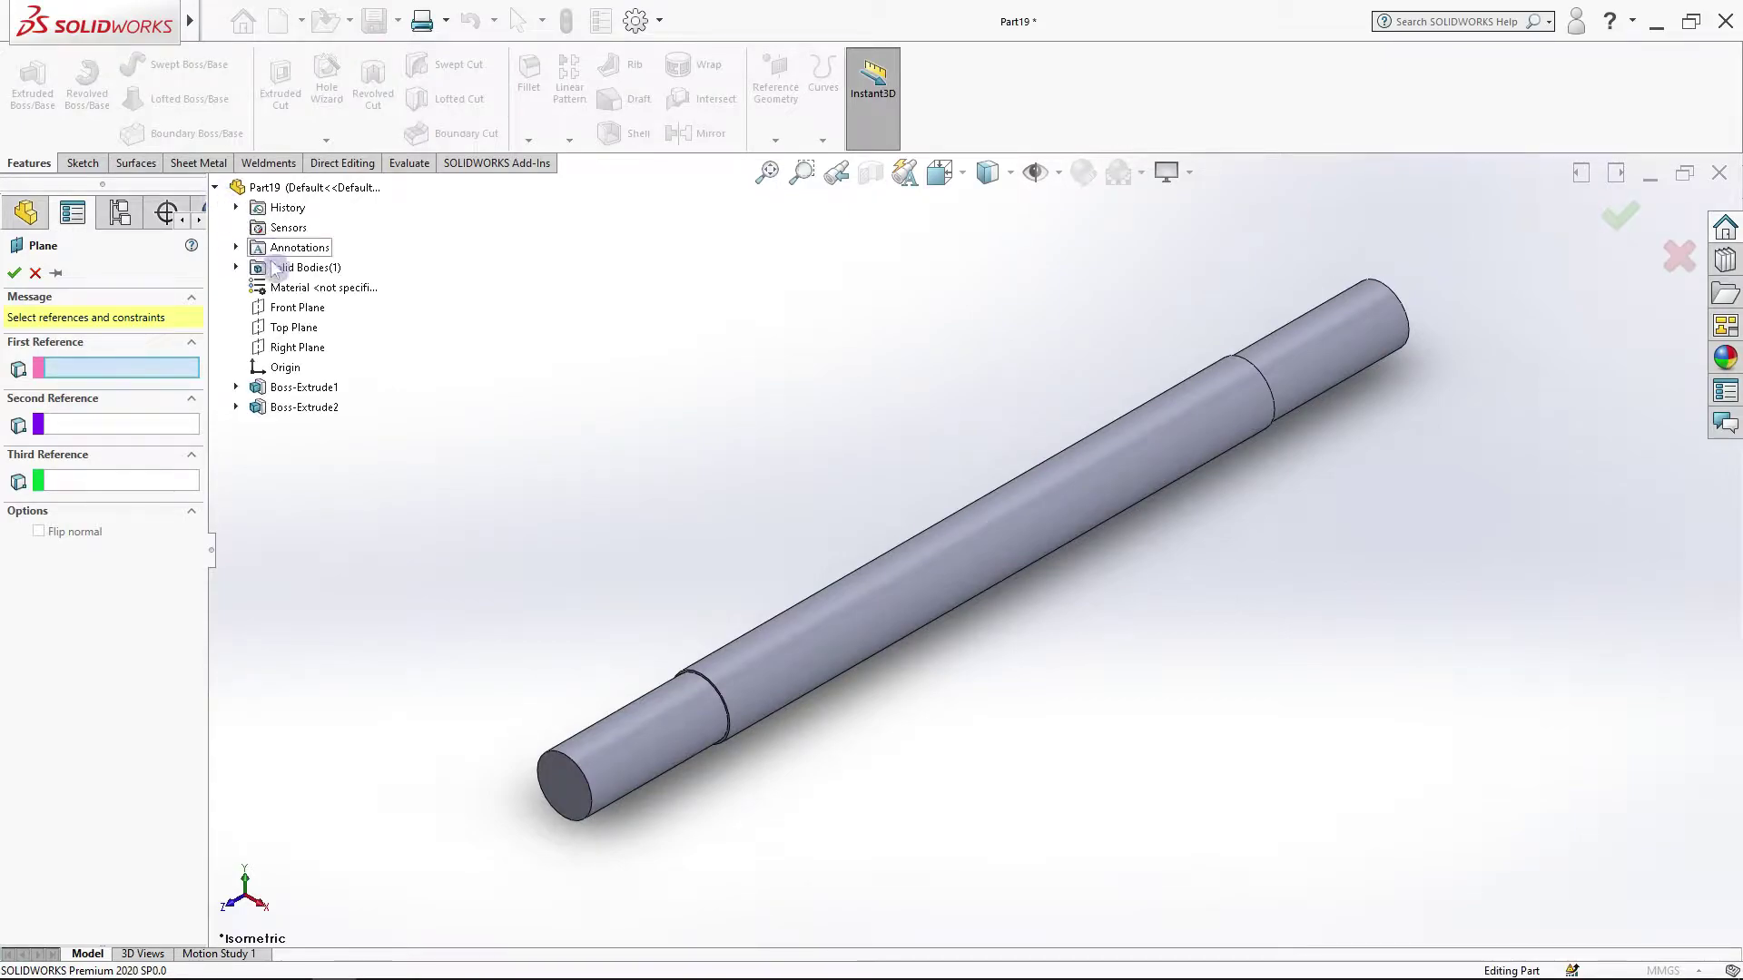
pyautogui.click(294, 329)
pyautogui.write('15')
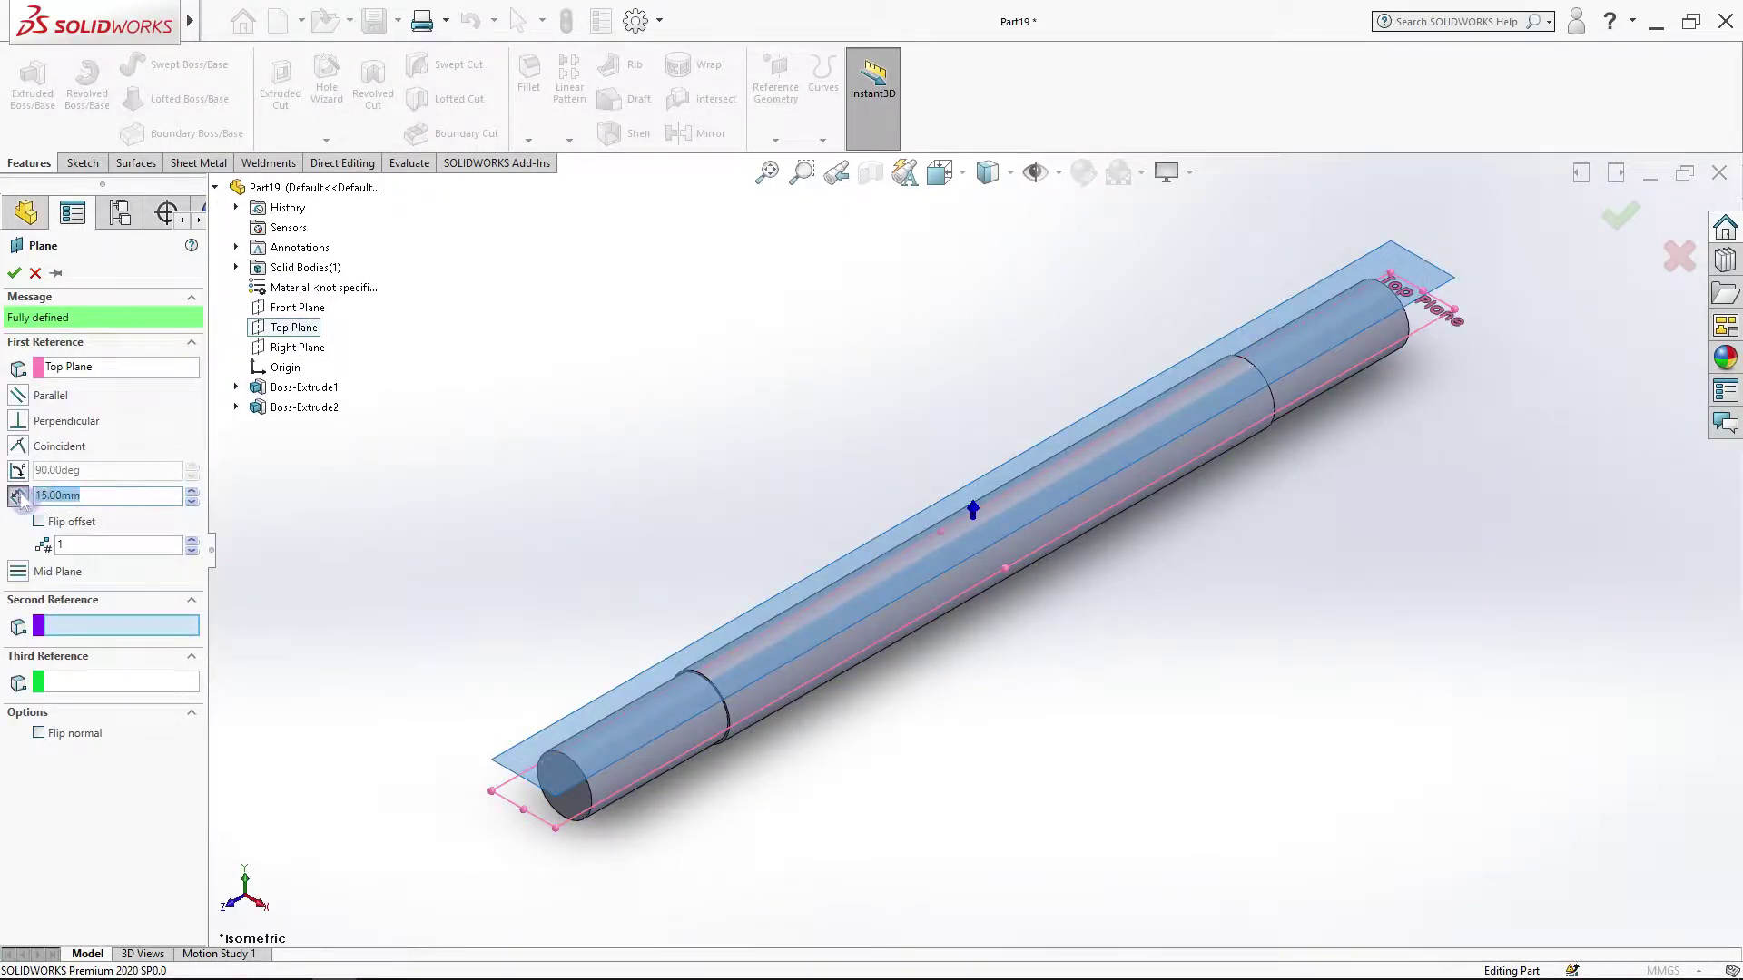
pyautogui.click(14, 272)
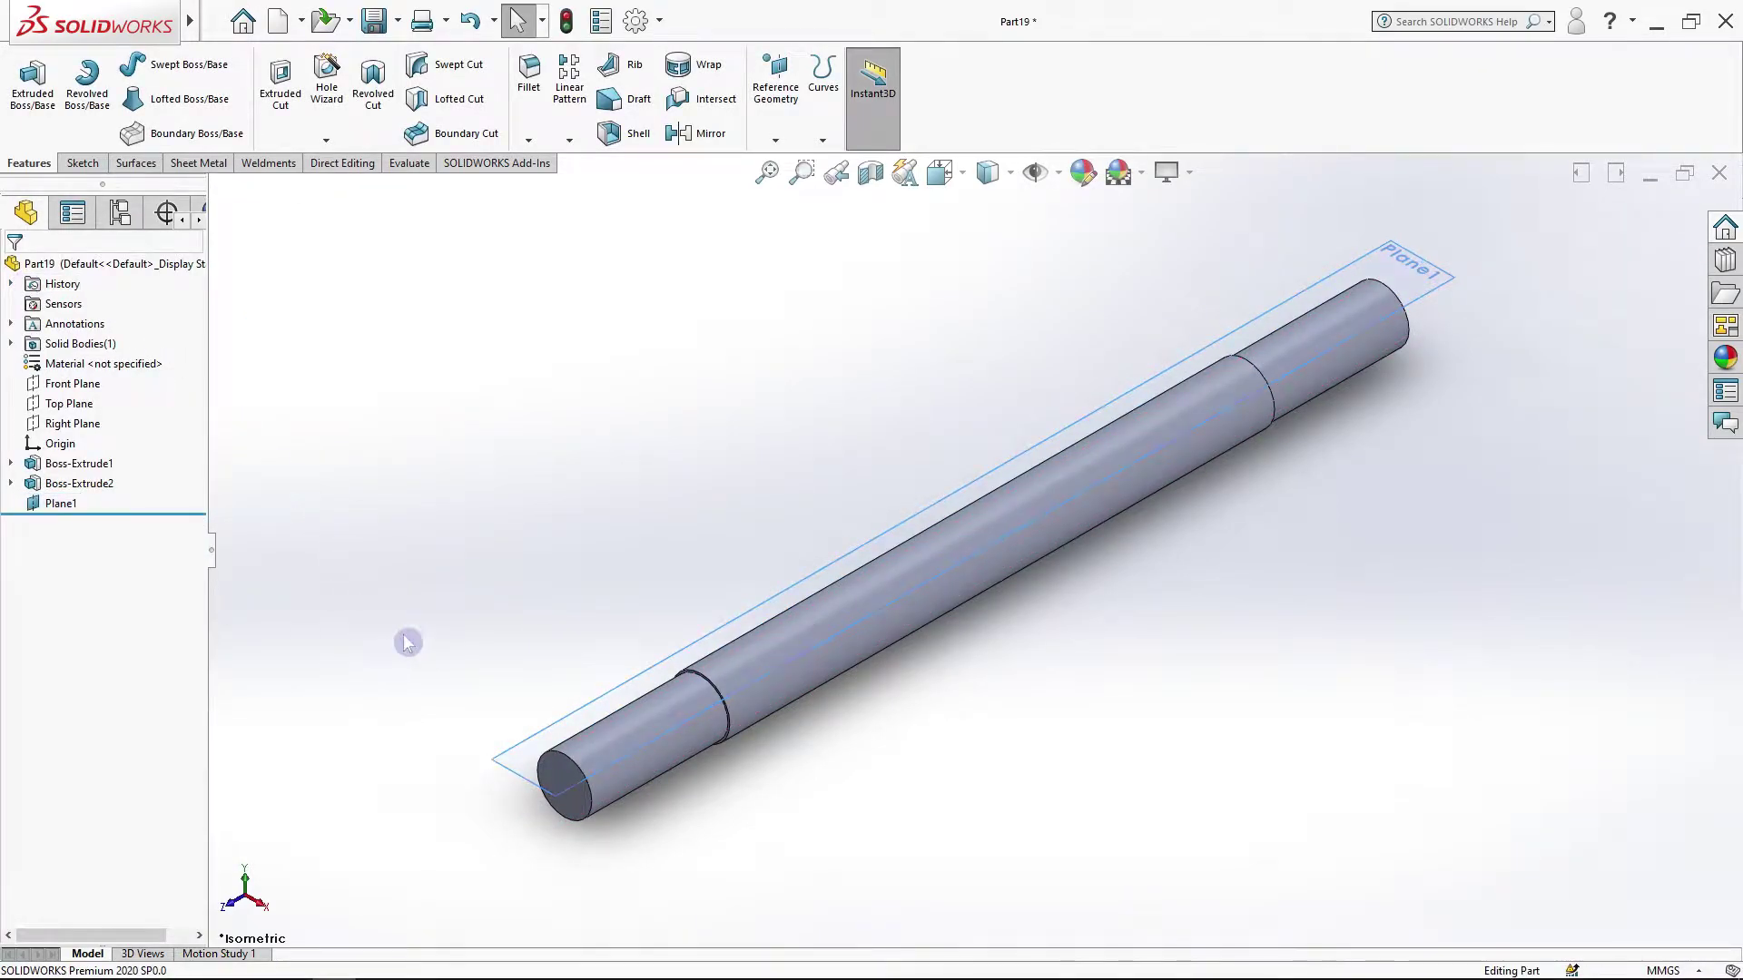
pyautogui.click(500, 735)
# Step: Draw a straight slot on Plane1 with its centre vertically aligned to the origin
pyautogui.click(626, 677)
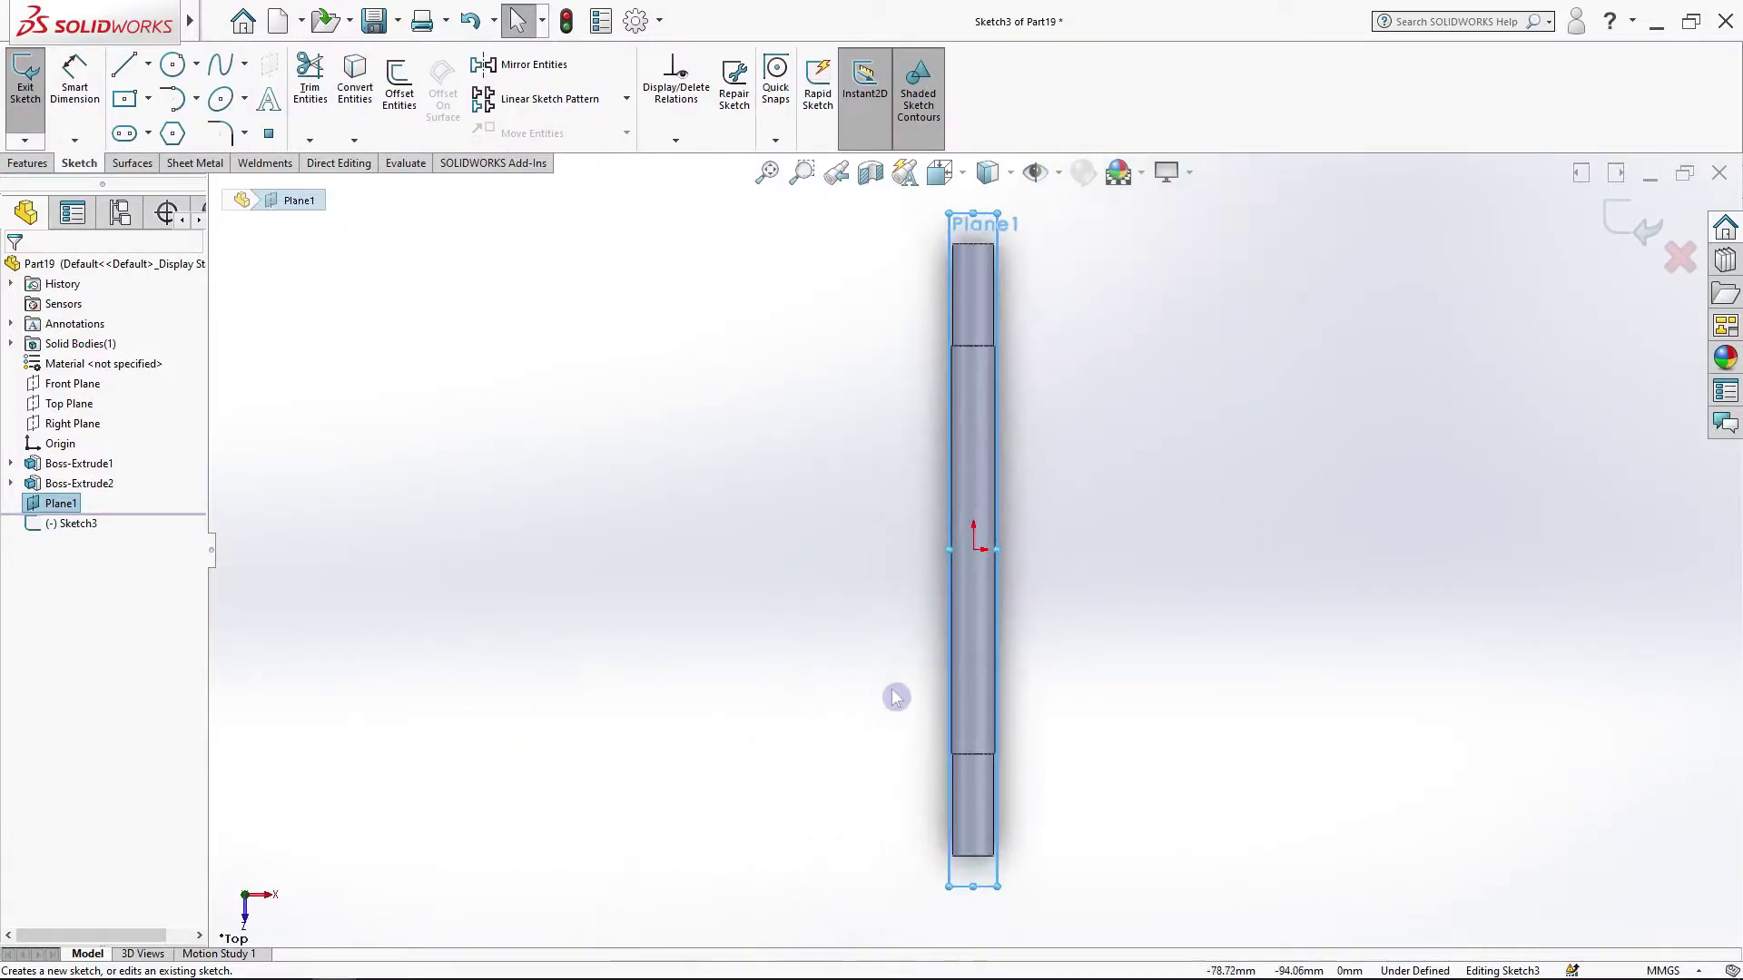
pyautogui.scroll(-2, 969, 715)
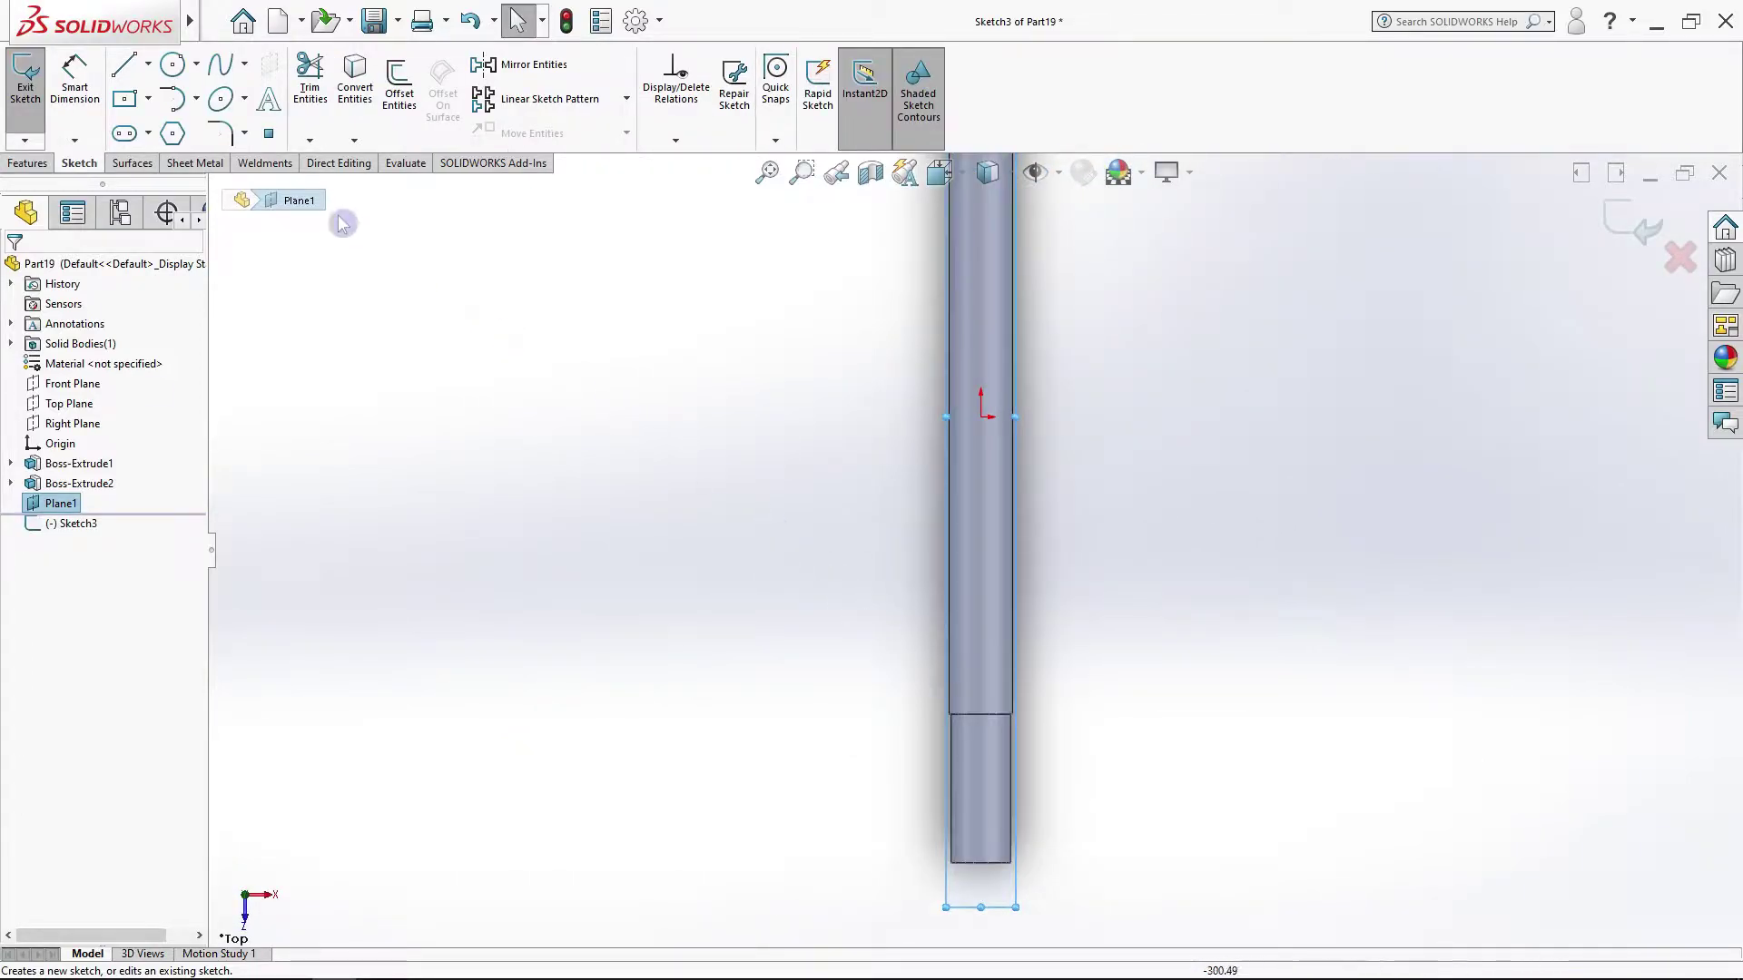
pyautogui.click(138, 134)
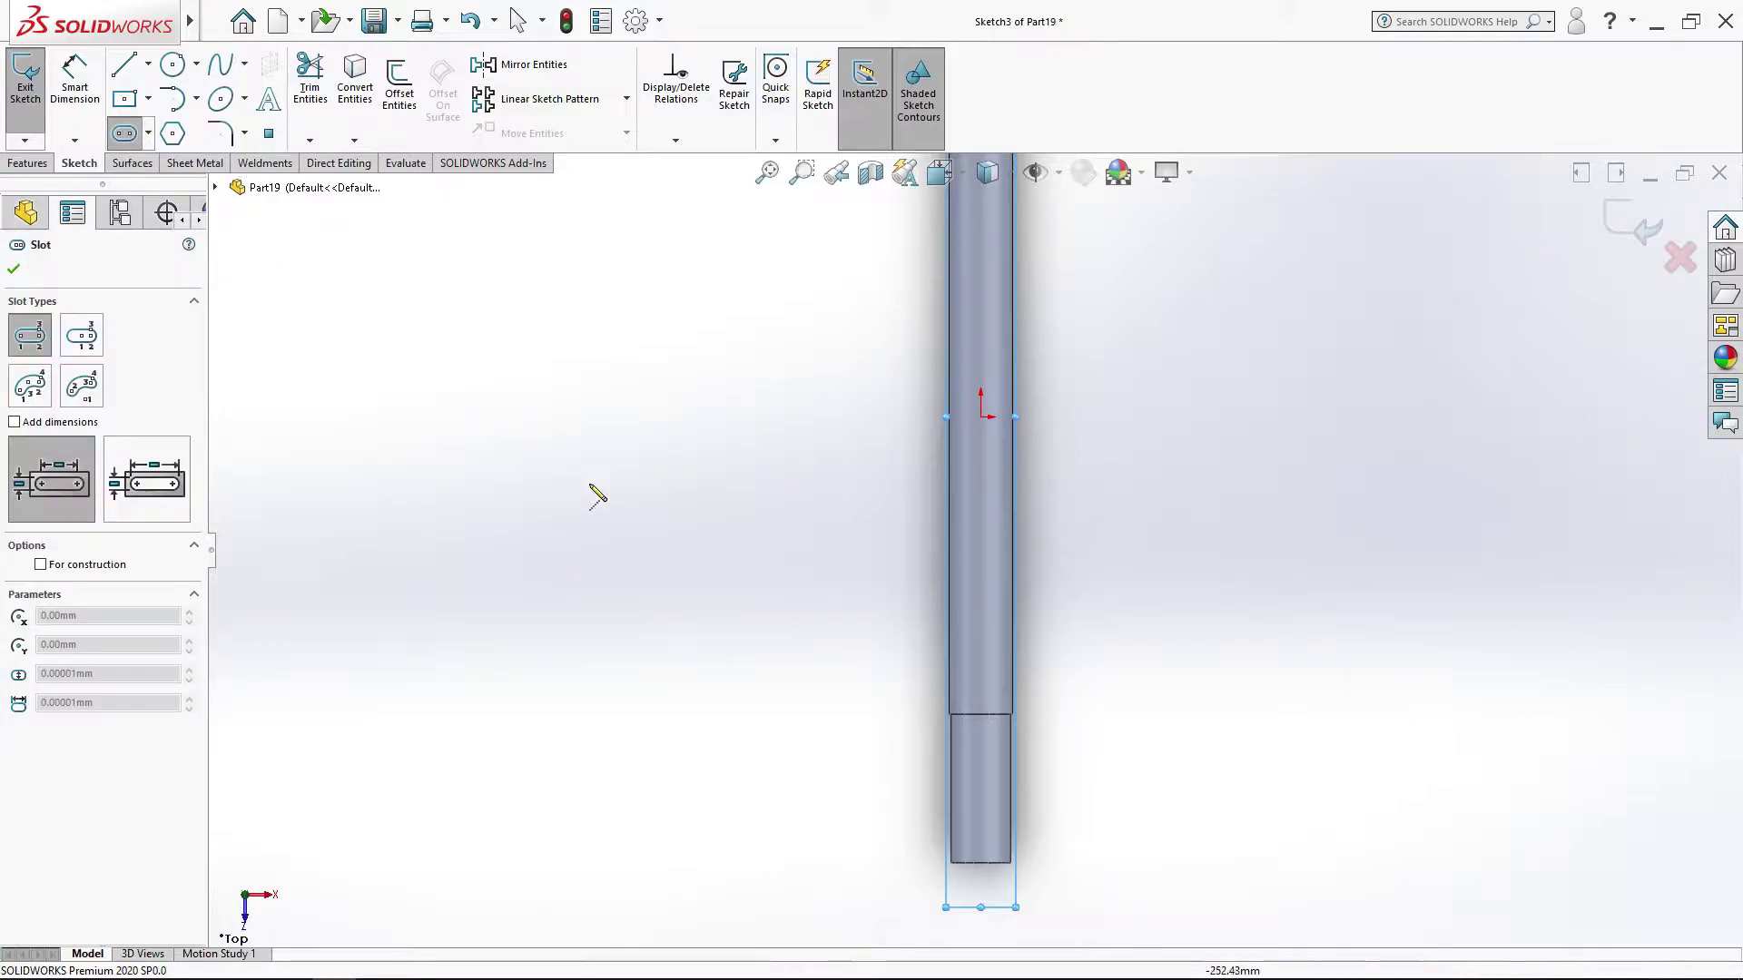
pyautogui.click(971, 742)
pyautogui.click(984, 787)
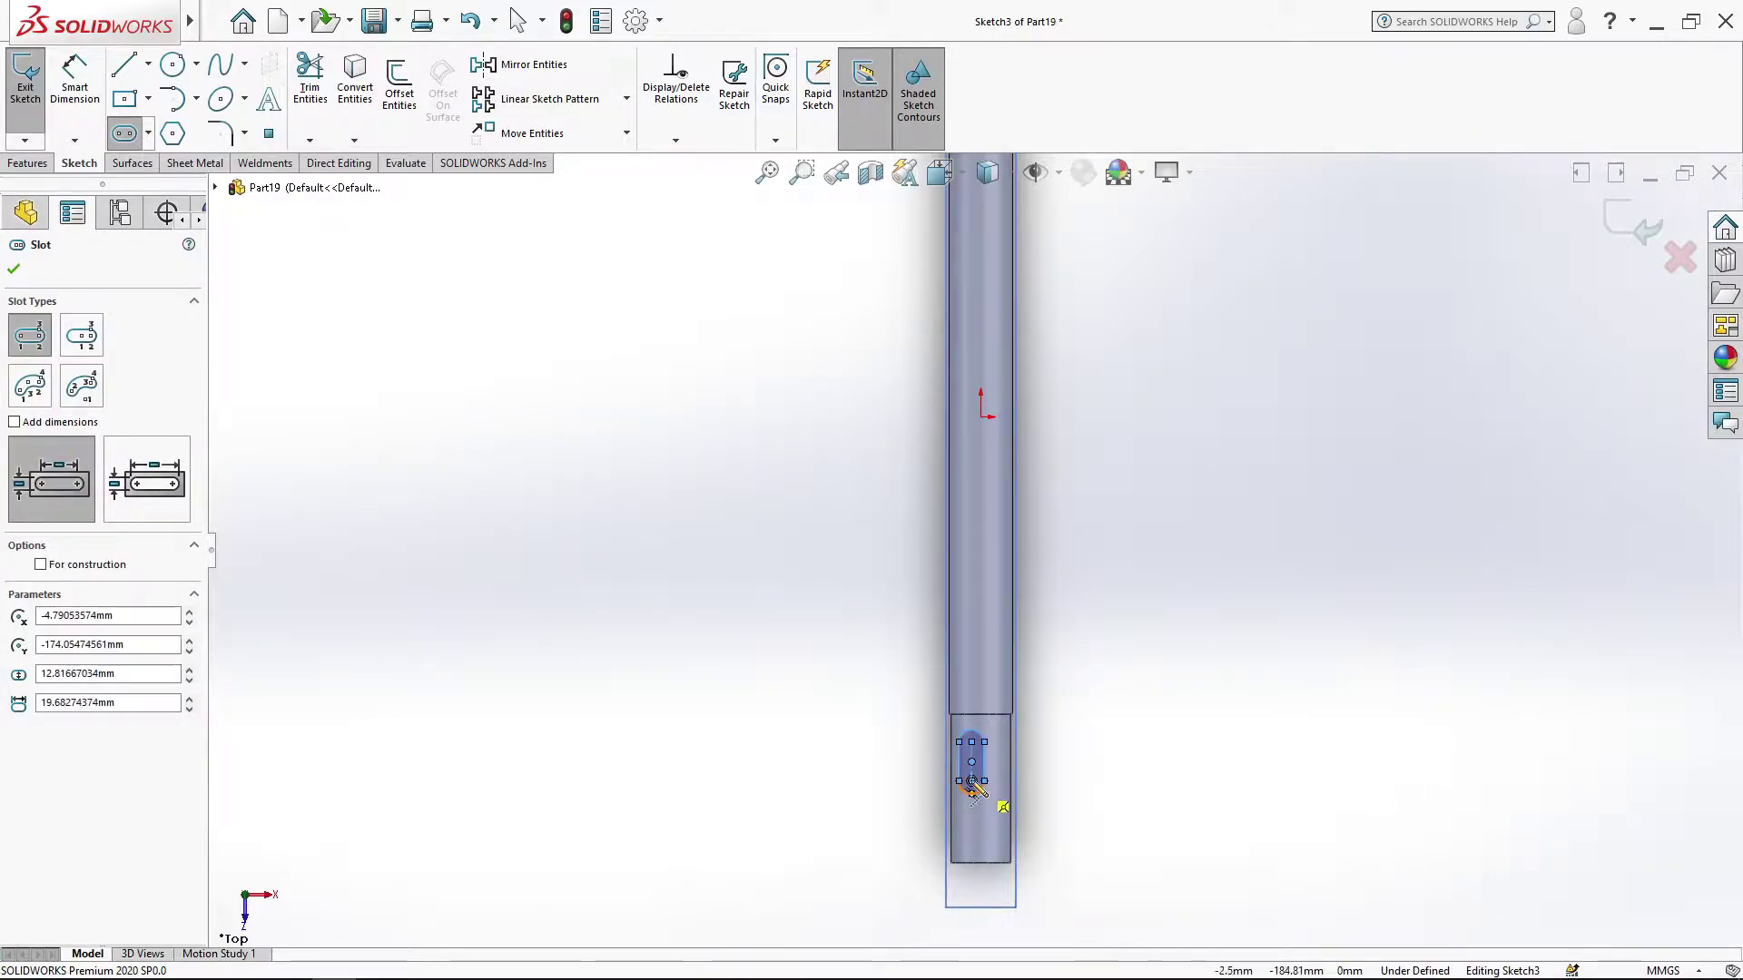
pyautogui.click(15, 270)
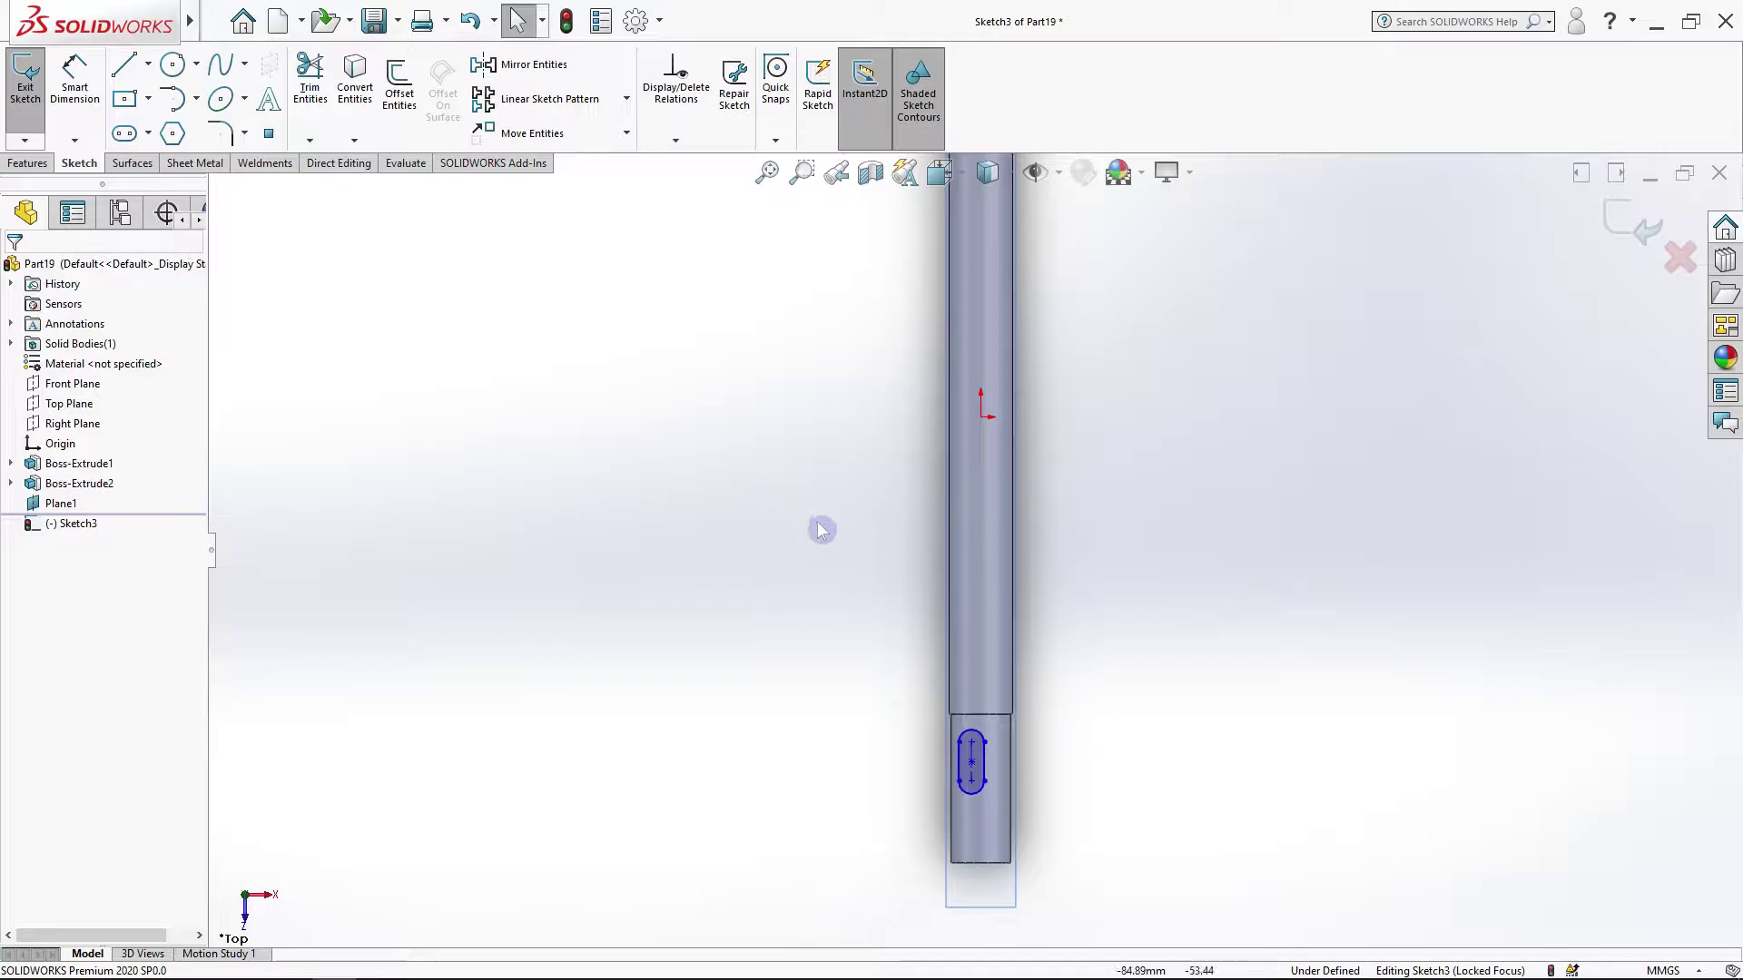
pyautogui.click(981, 416)
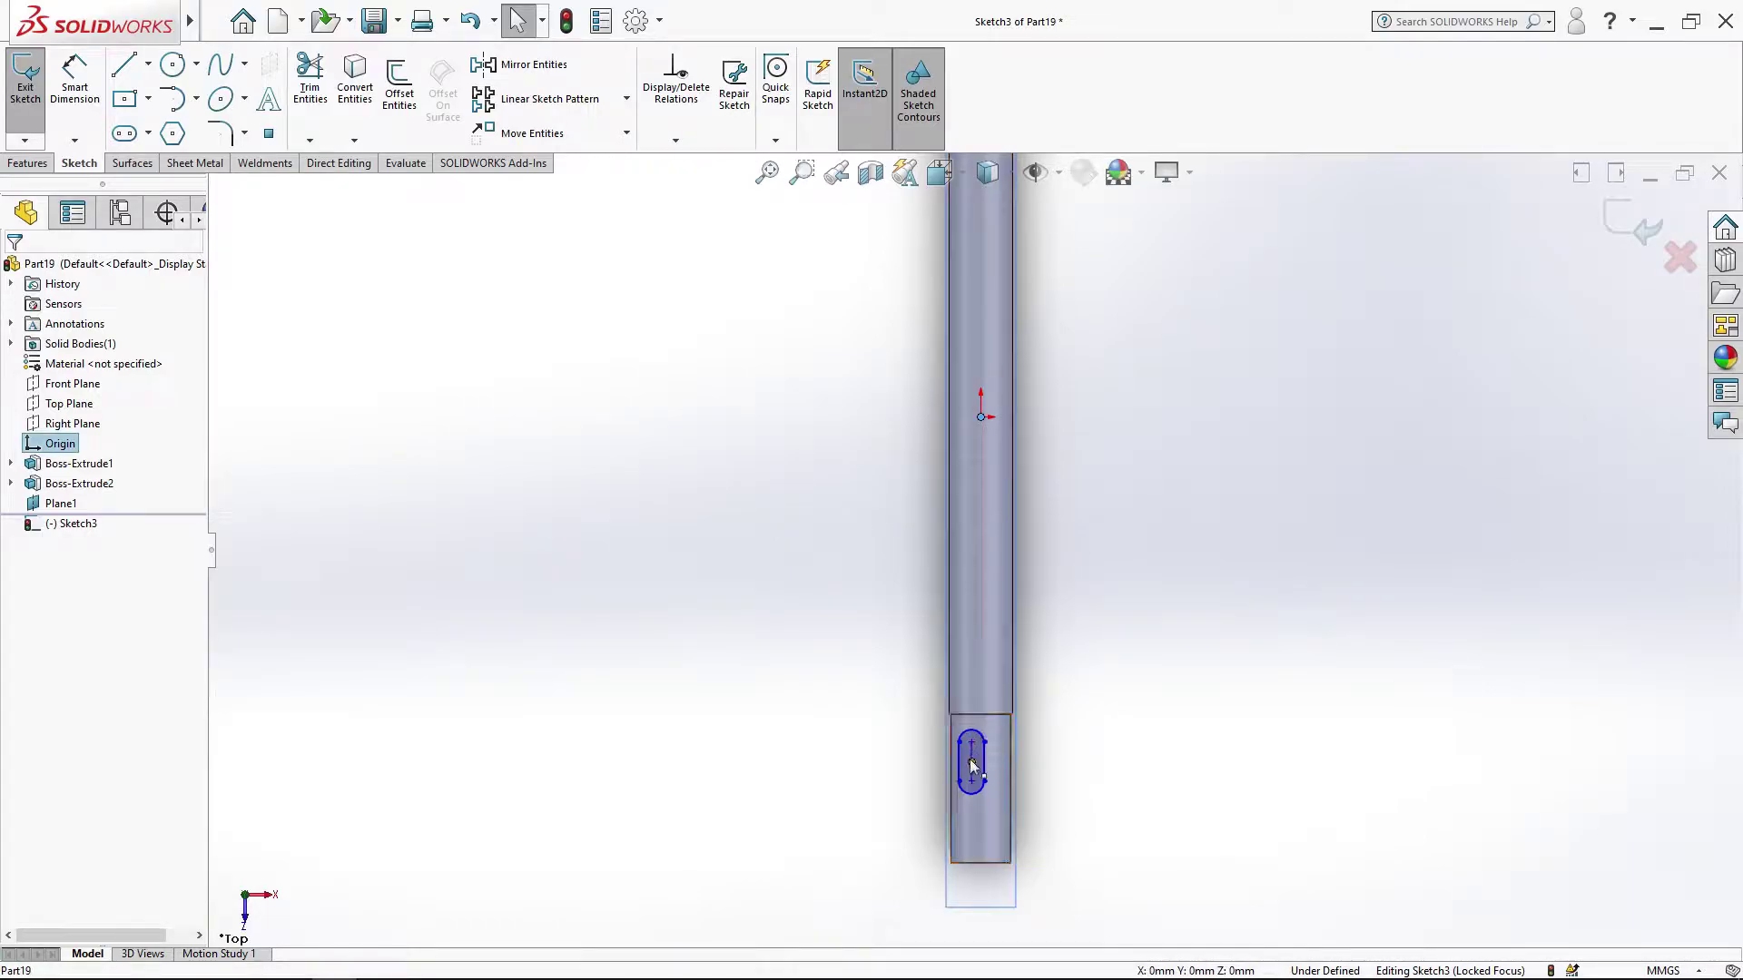
pyautogui.keyDown('ctrl'); pyautogui.click(971, 761); pyautogui.keyUp('ctrl')
pyautogui.click(27, 610)
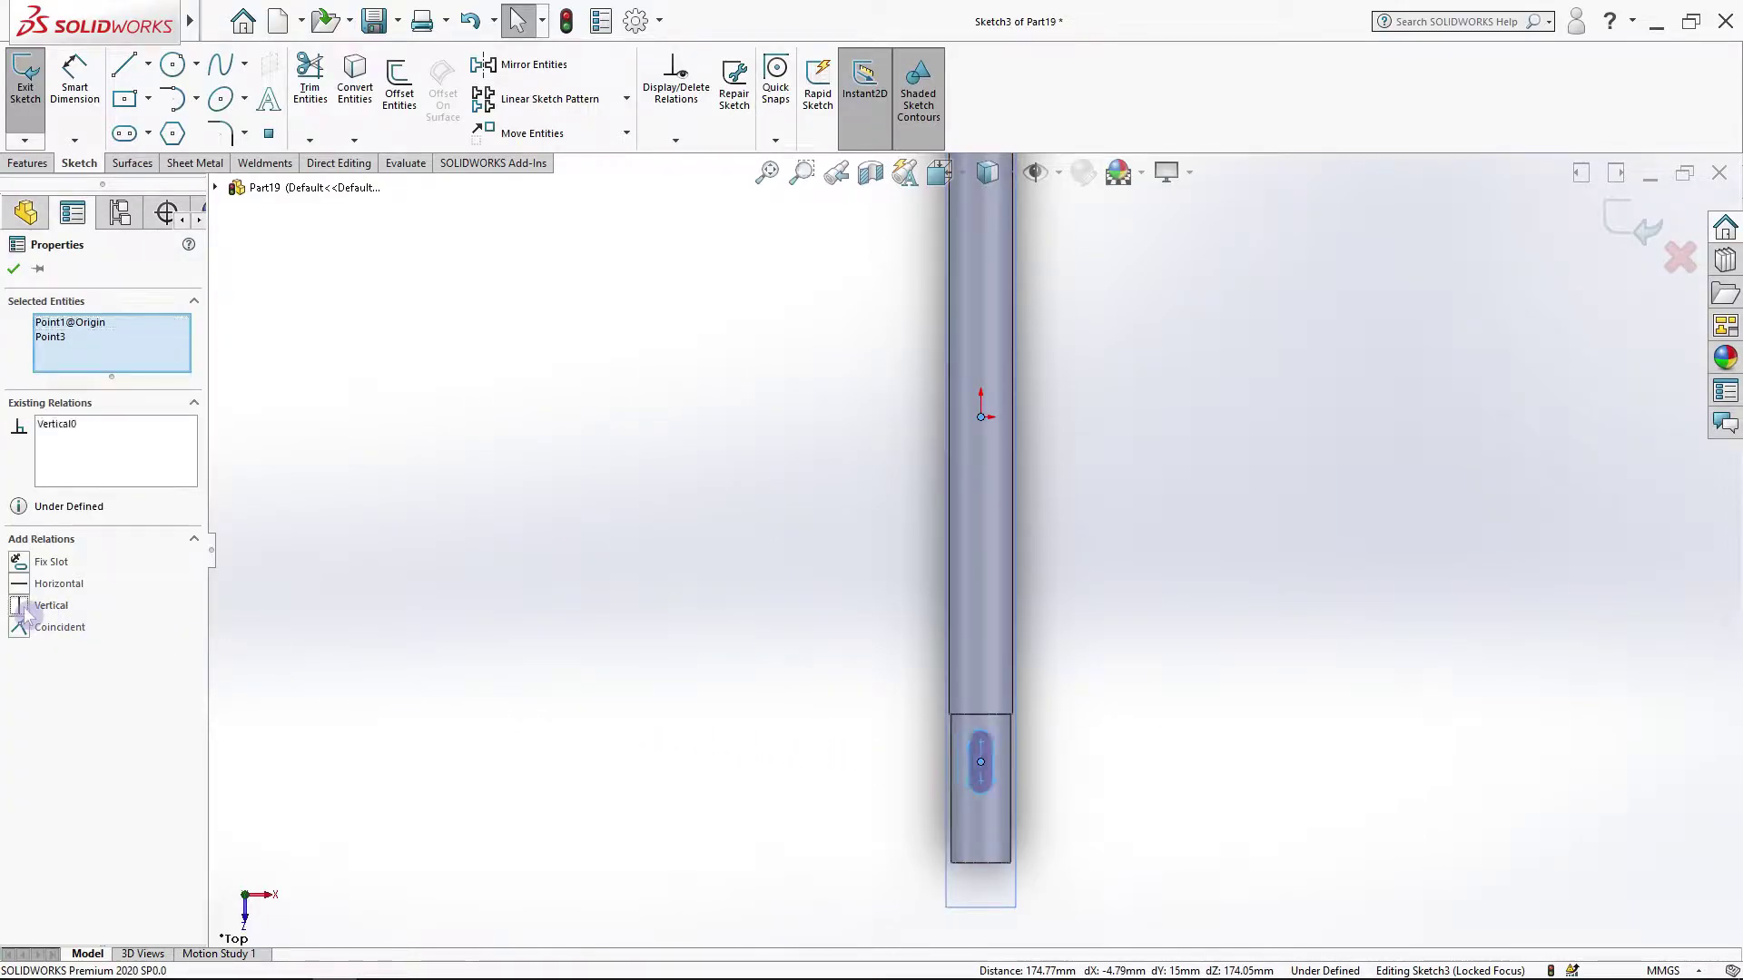
pyautogui.click(13, 269)
# Step: Dimension the slot to 15 mm between centres with R5 ends
pyautogui.click(75, 80)
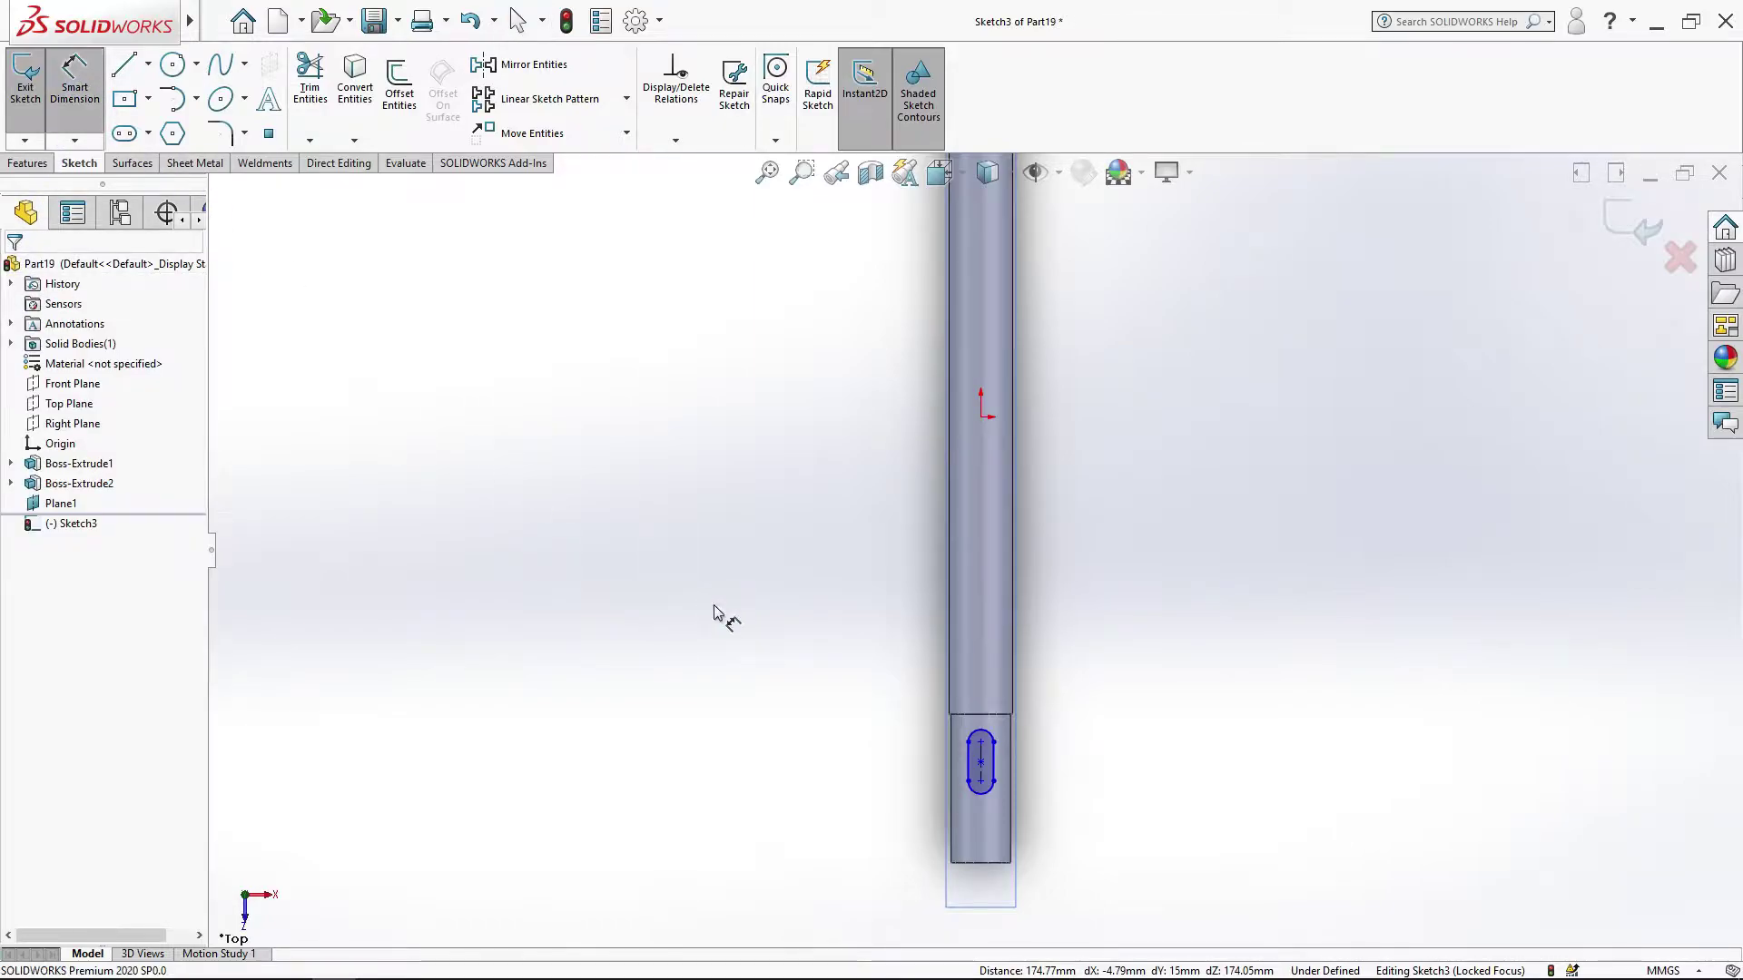
pyautogui.click(980, 756)
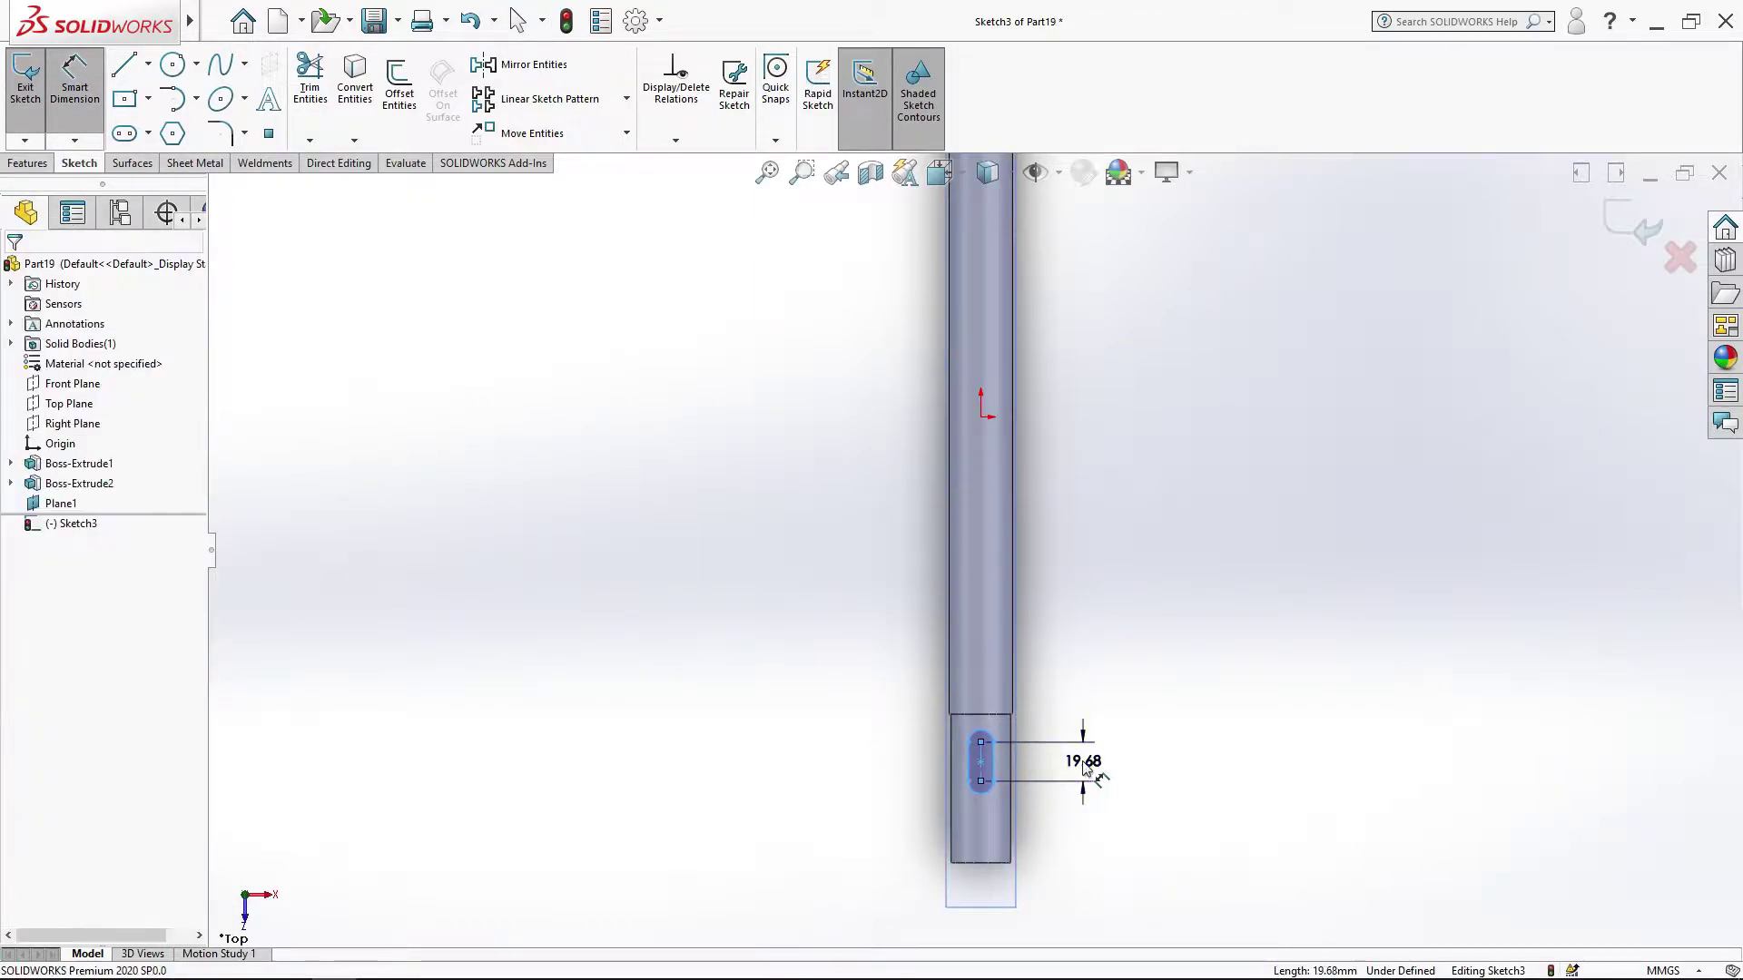
pyautogui.click(1044, 771)
pyautogui.write('15')
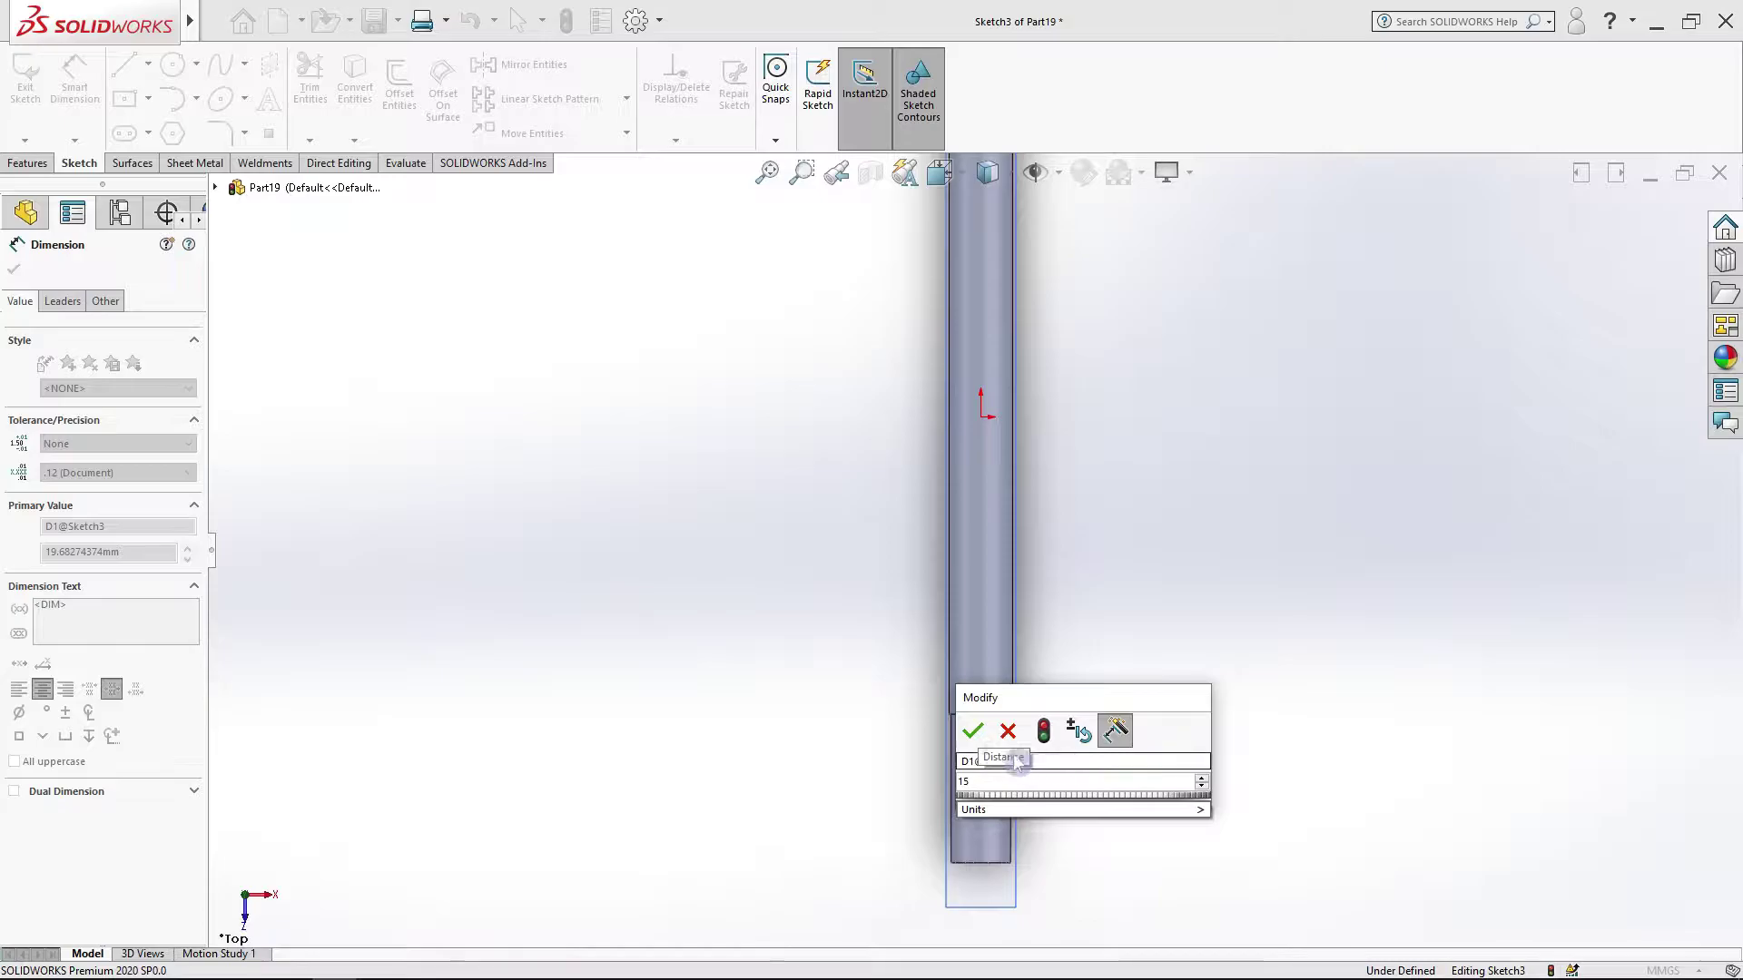
pyautogui.click(973, 731)
pyautogui.click(974, 746)
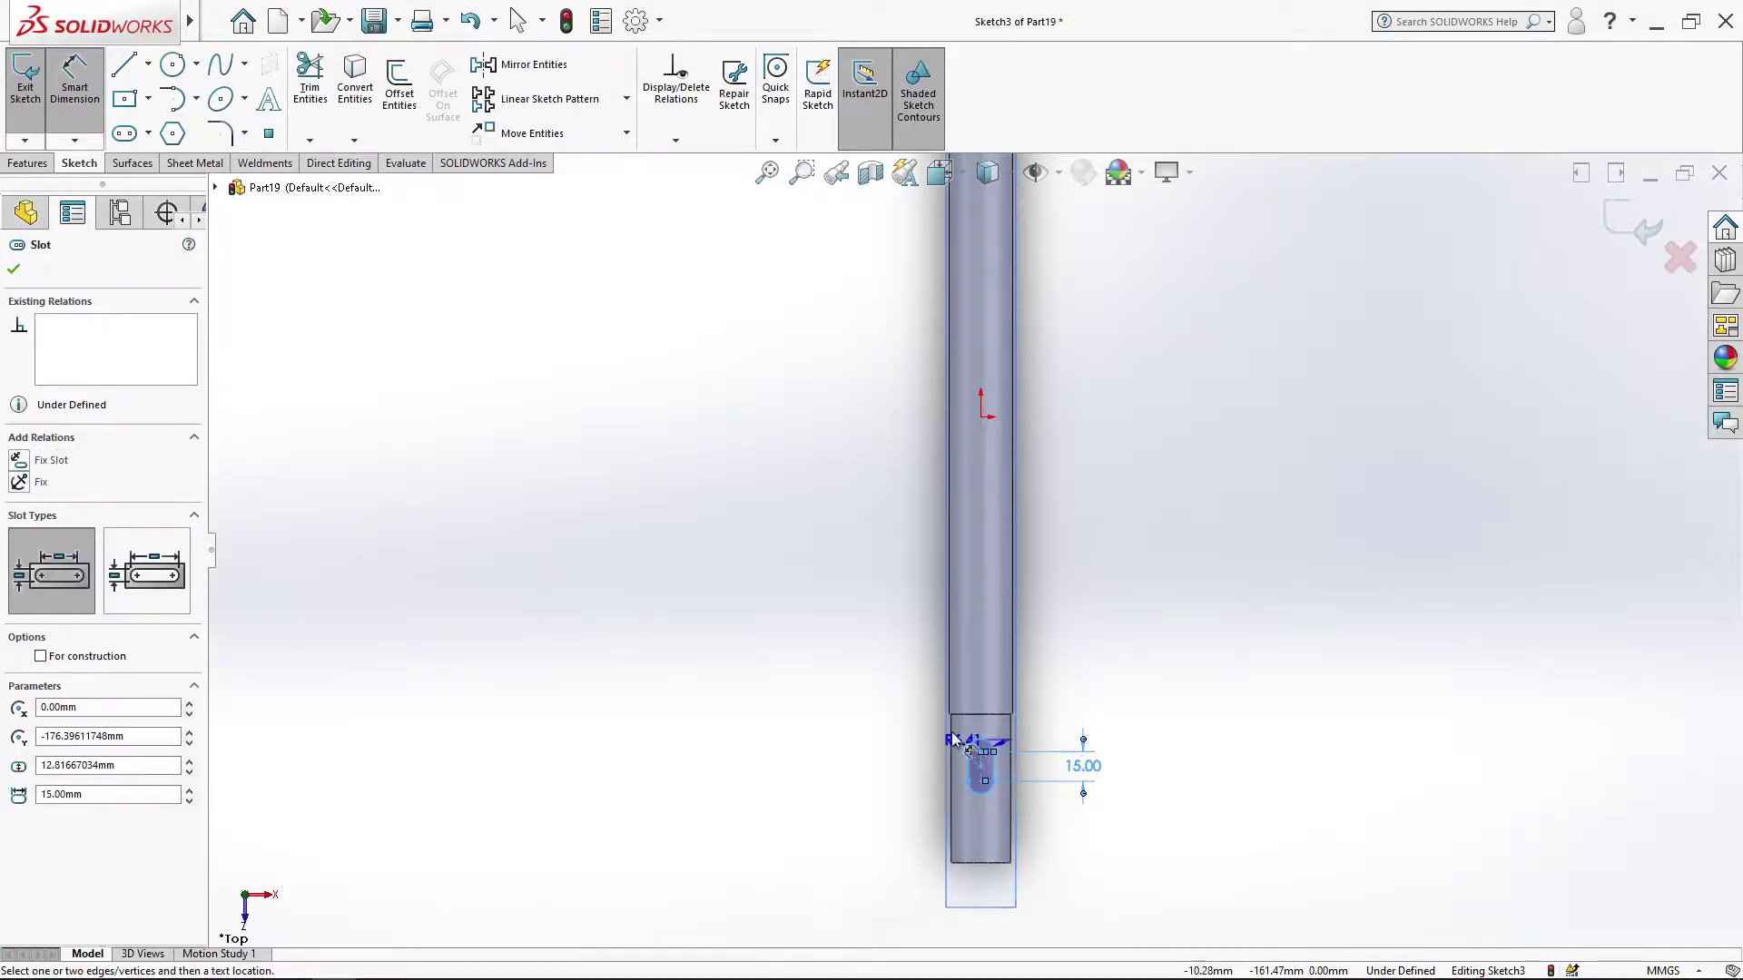
pyautogui.click(853, 705)
pyautogui.write('5')
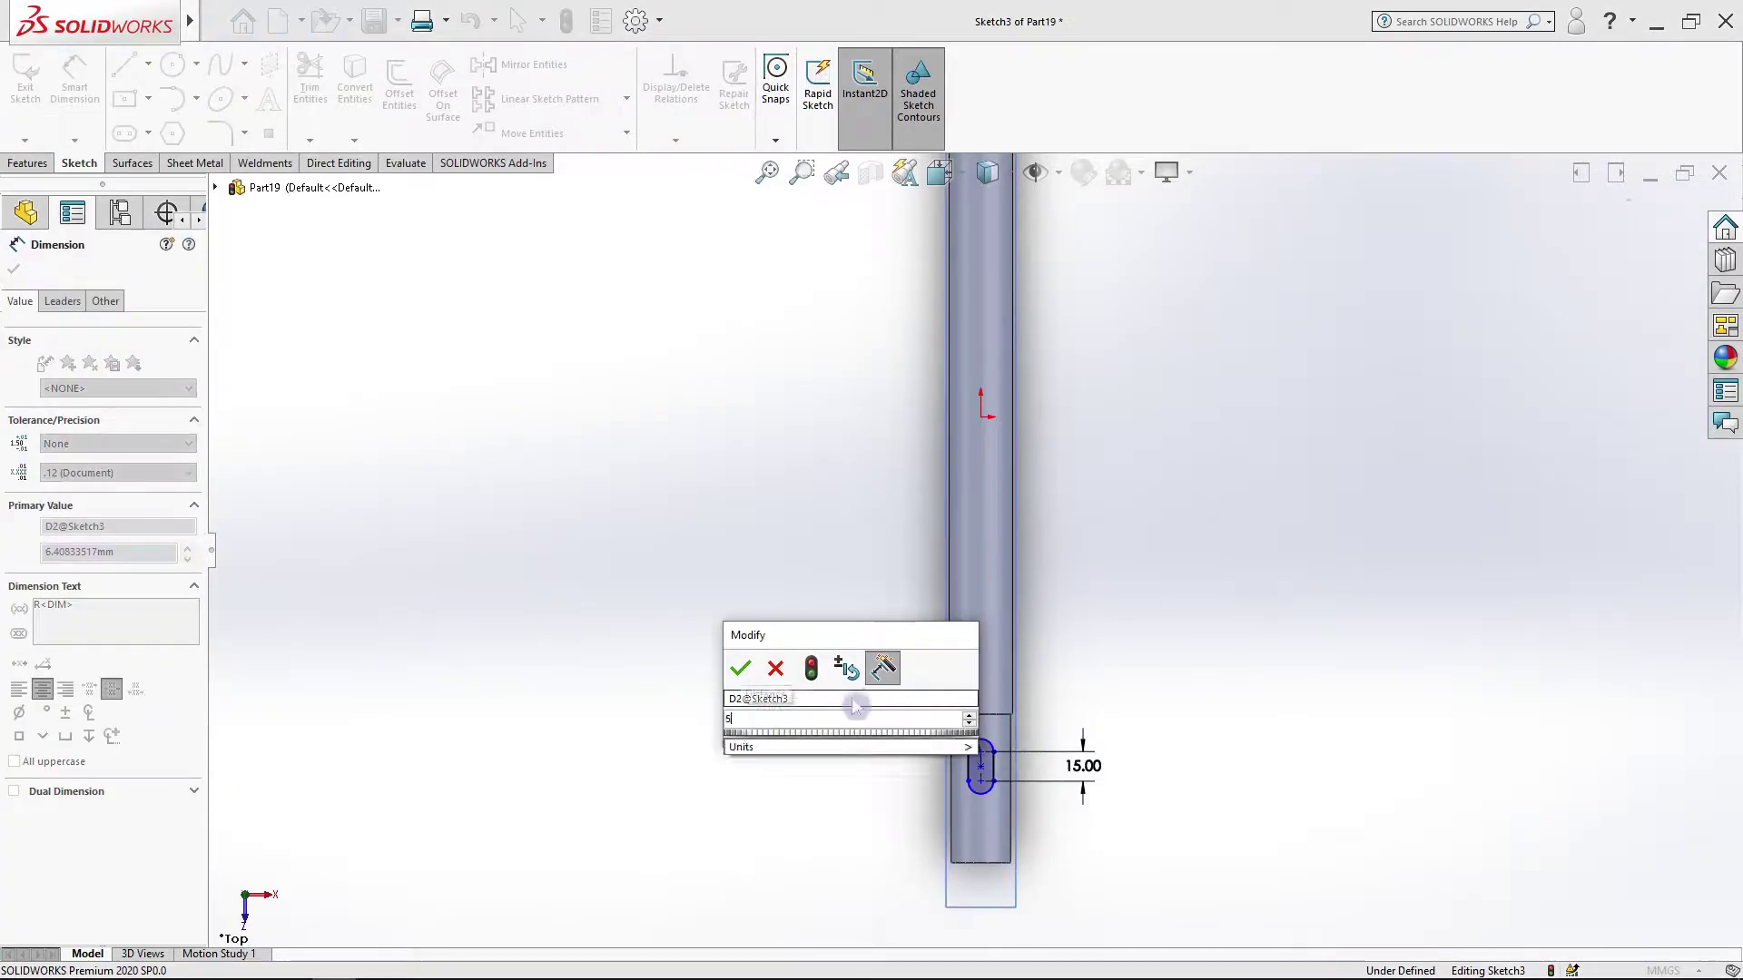
pyautogui.click(741, 668)
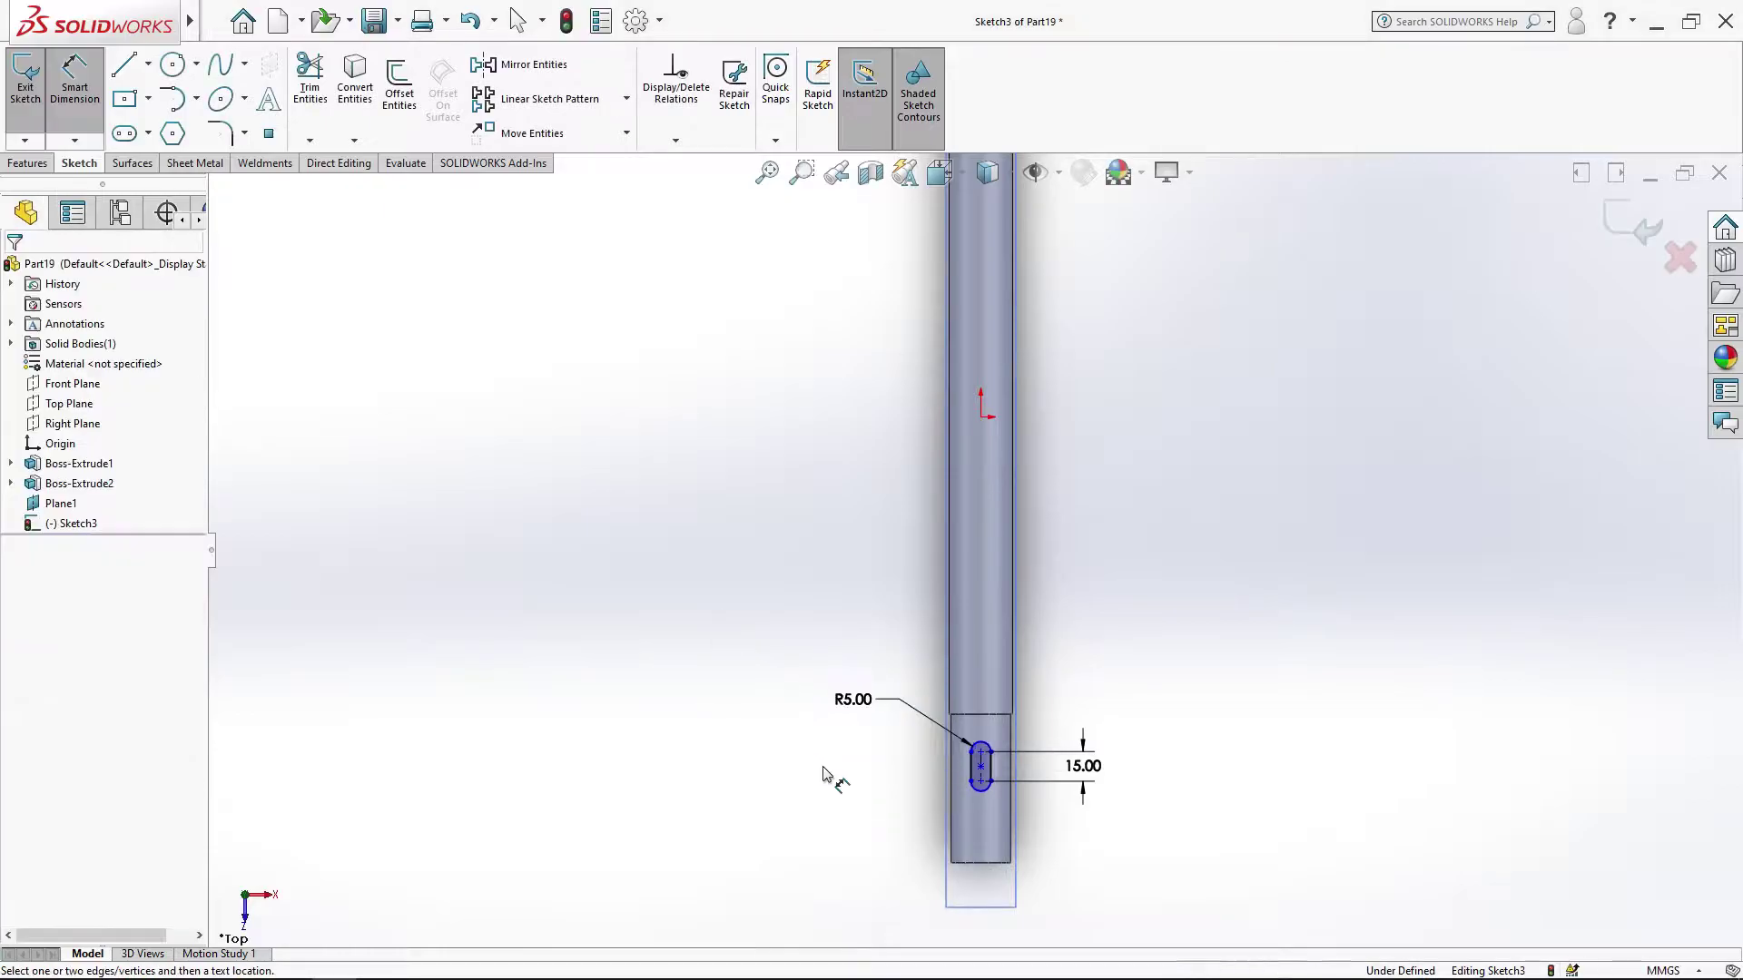
# Step: Dimension the slot 10 mm from the shaft's end
pyautogui.scroll(-1, 983, 831)
pyautogui.scroll(-1, 980, 817)
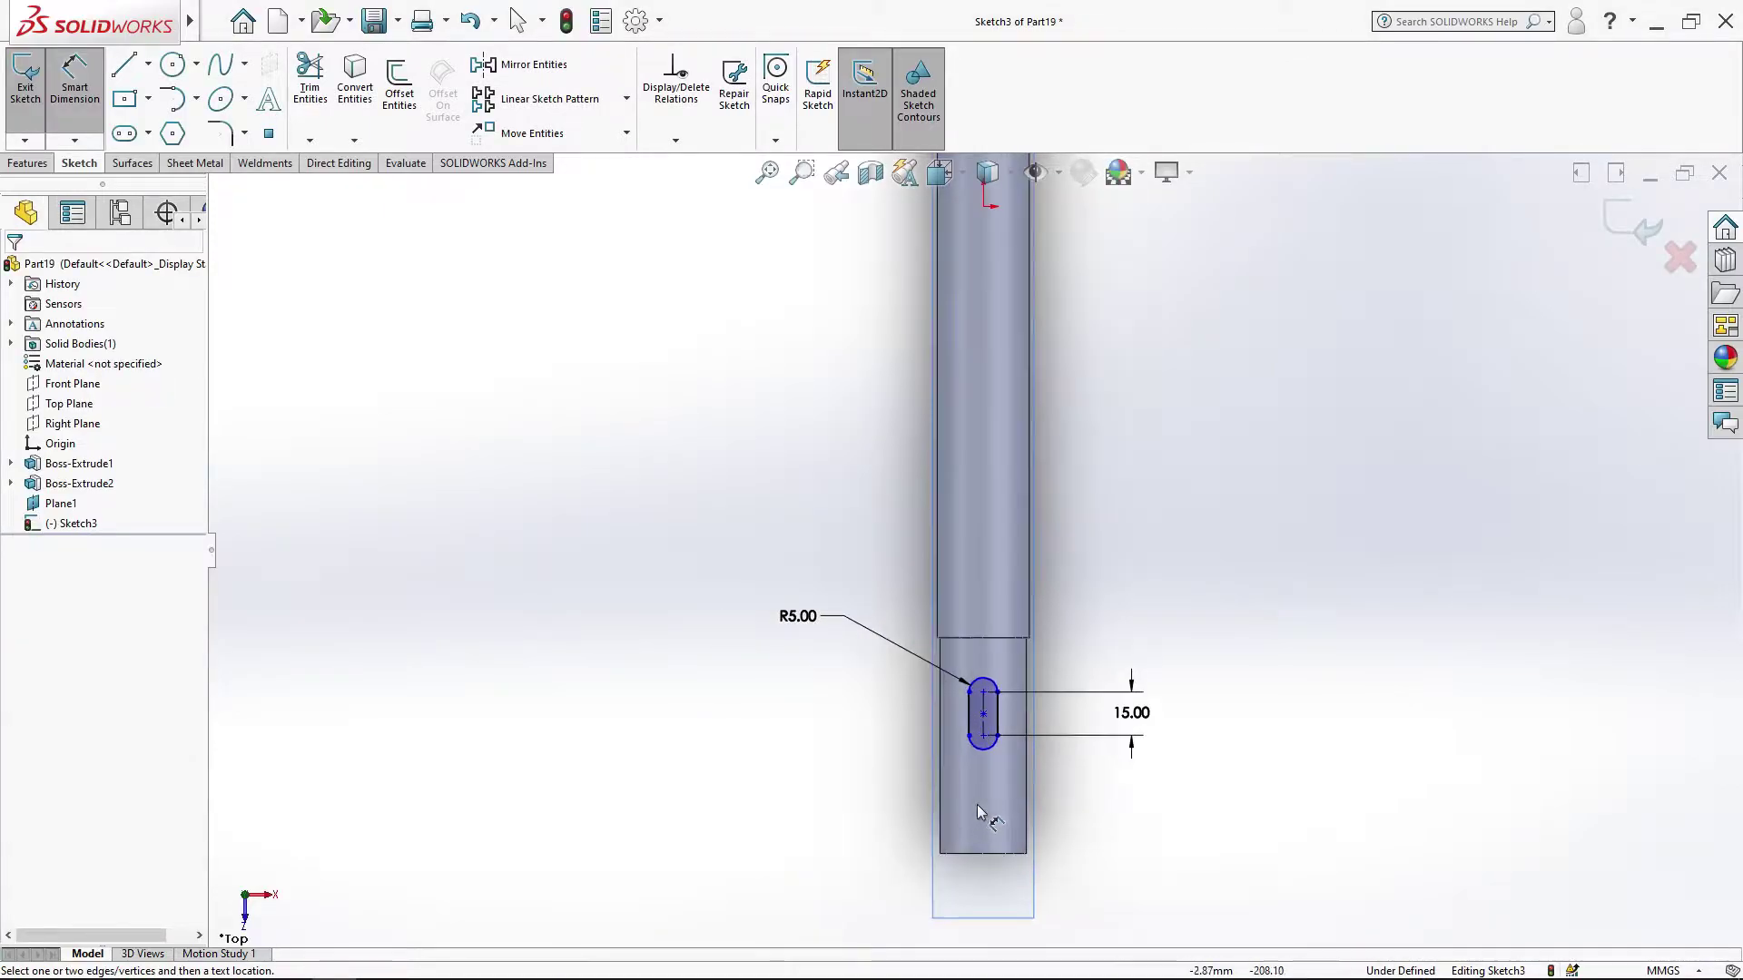
pyautogui.scroll(-1, 979, 805)
pyautogui.scroll(-1, 983, 803)
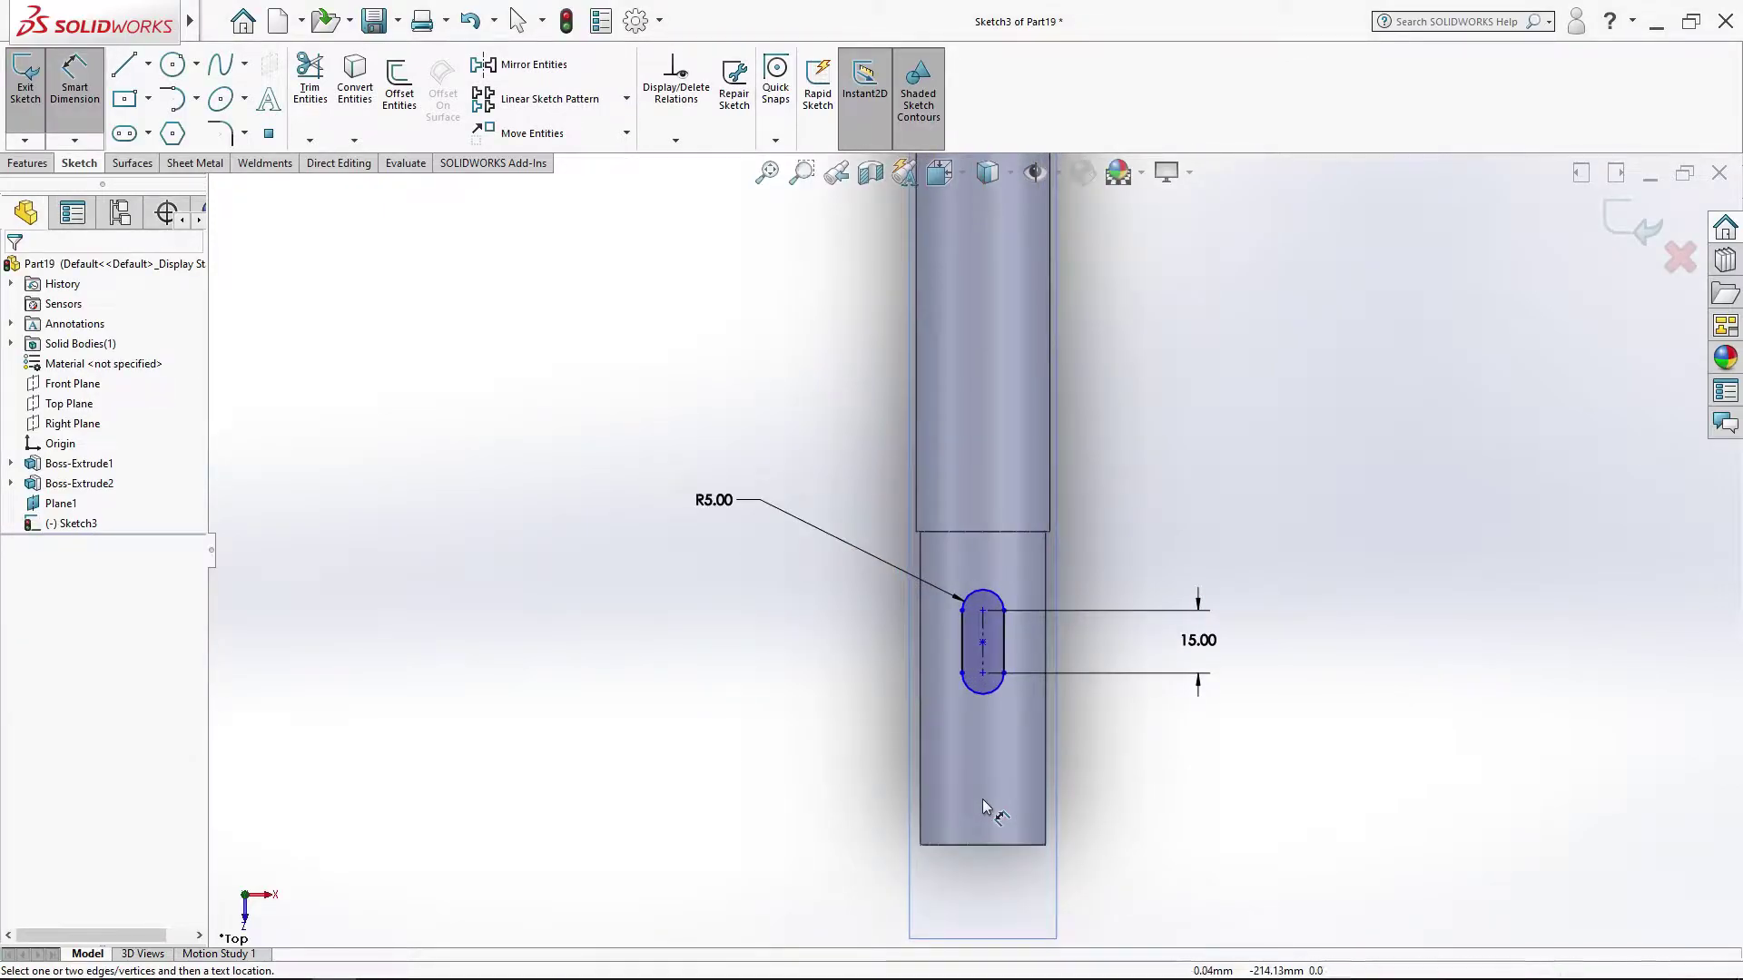
pyautogui.click(984, 698)
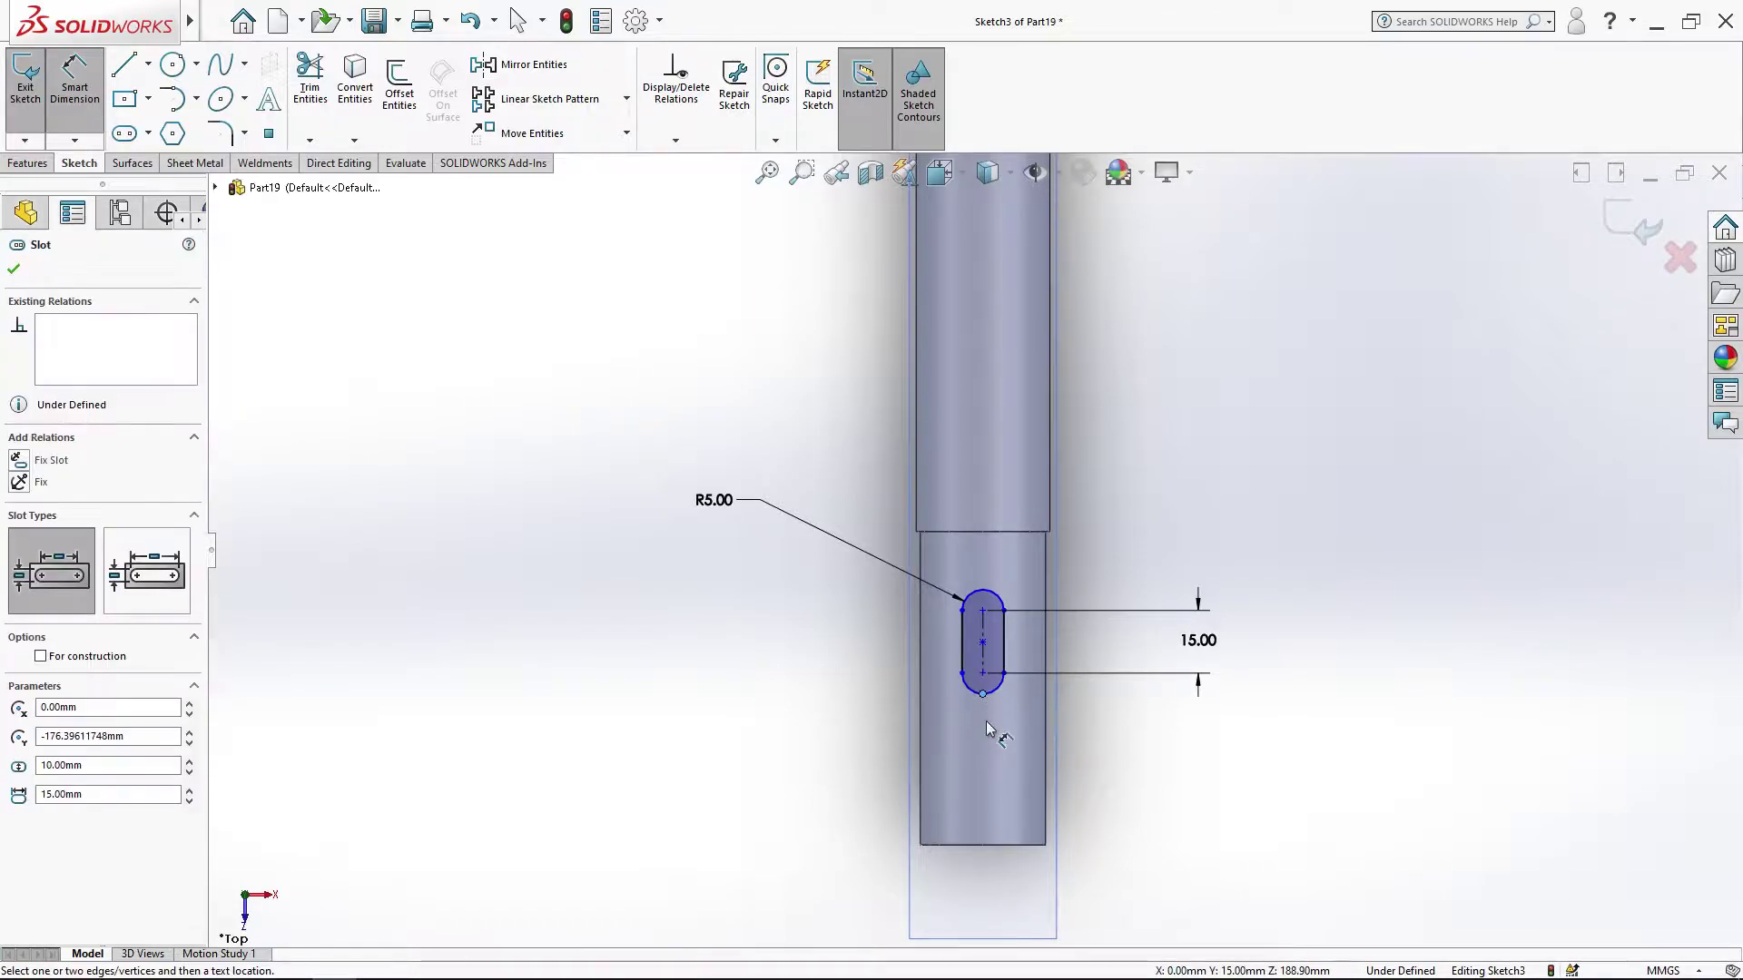
pyautogui.click(985, 848)
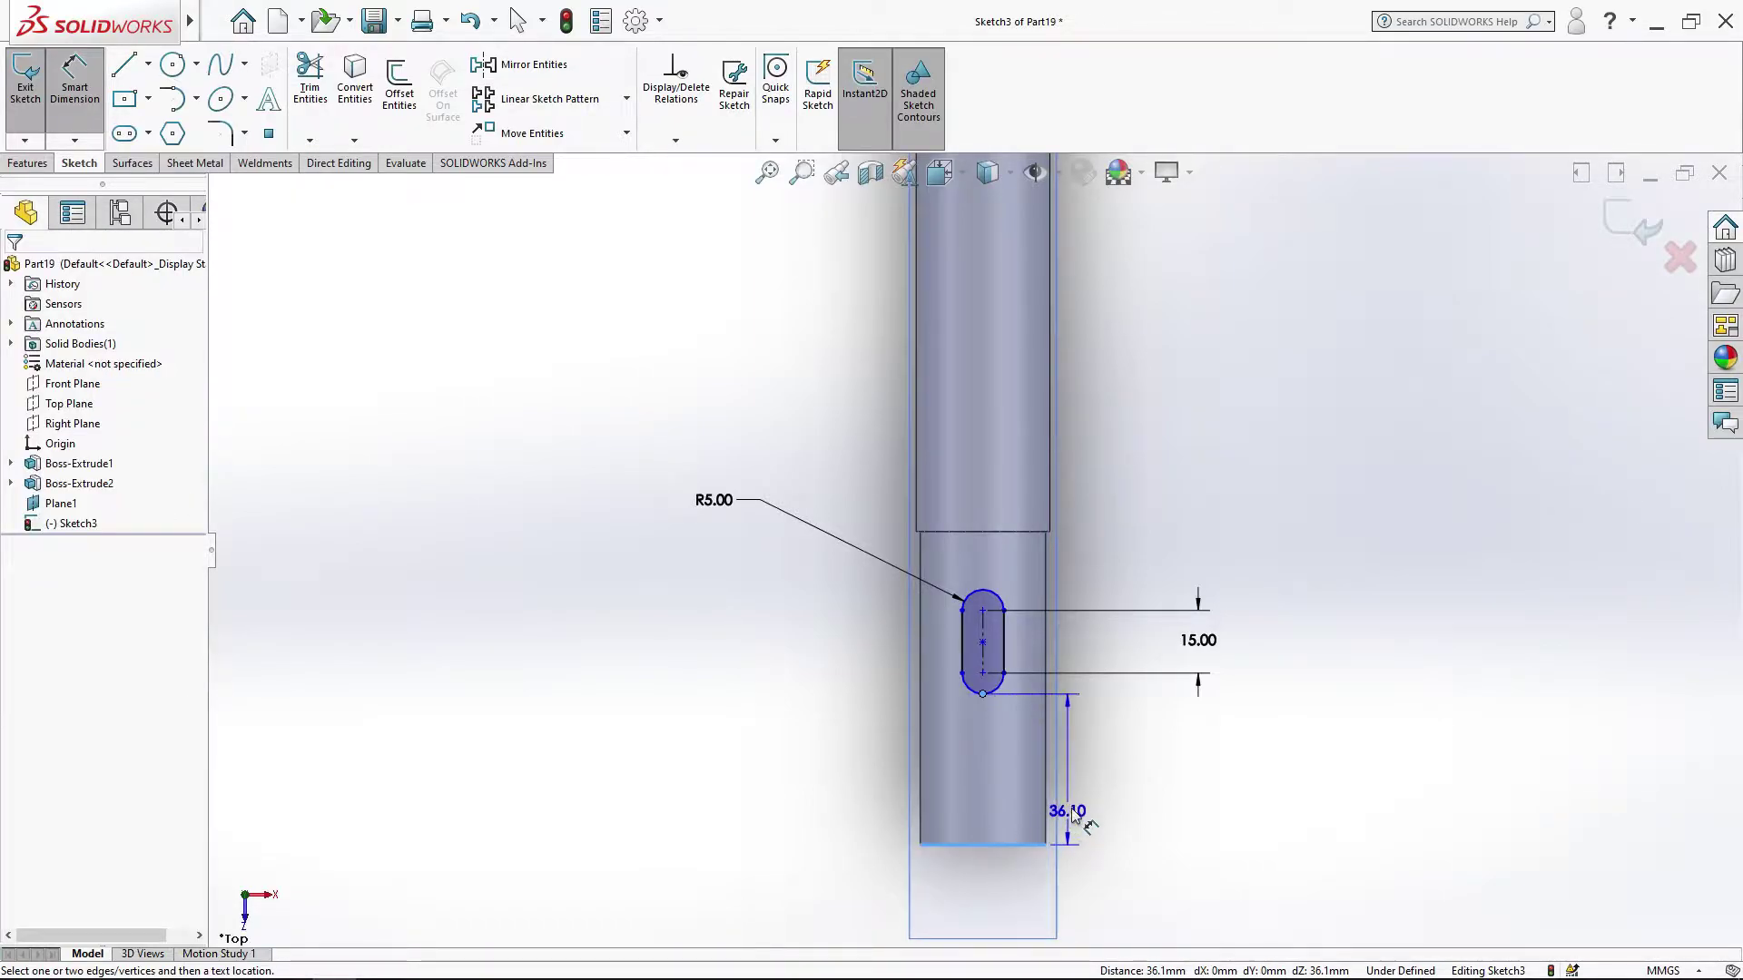
pyautogui.click(821, 773)
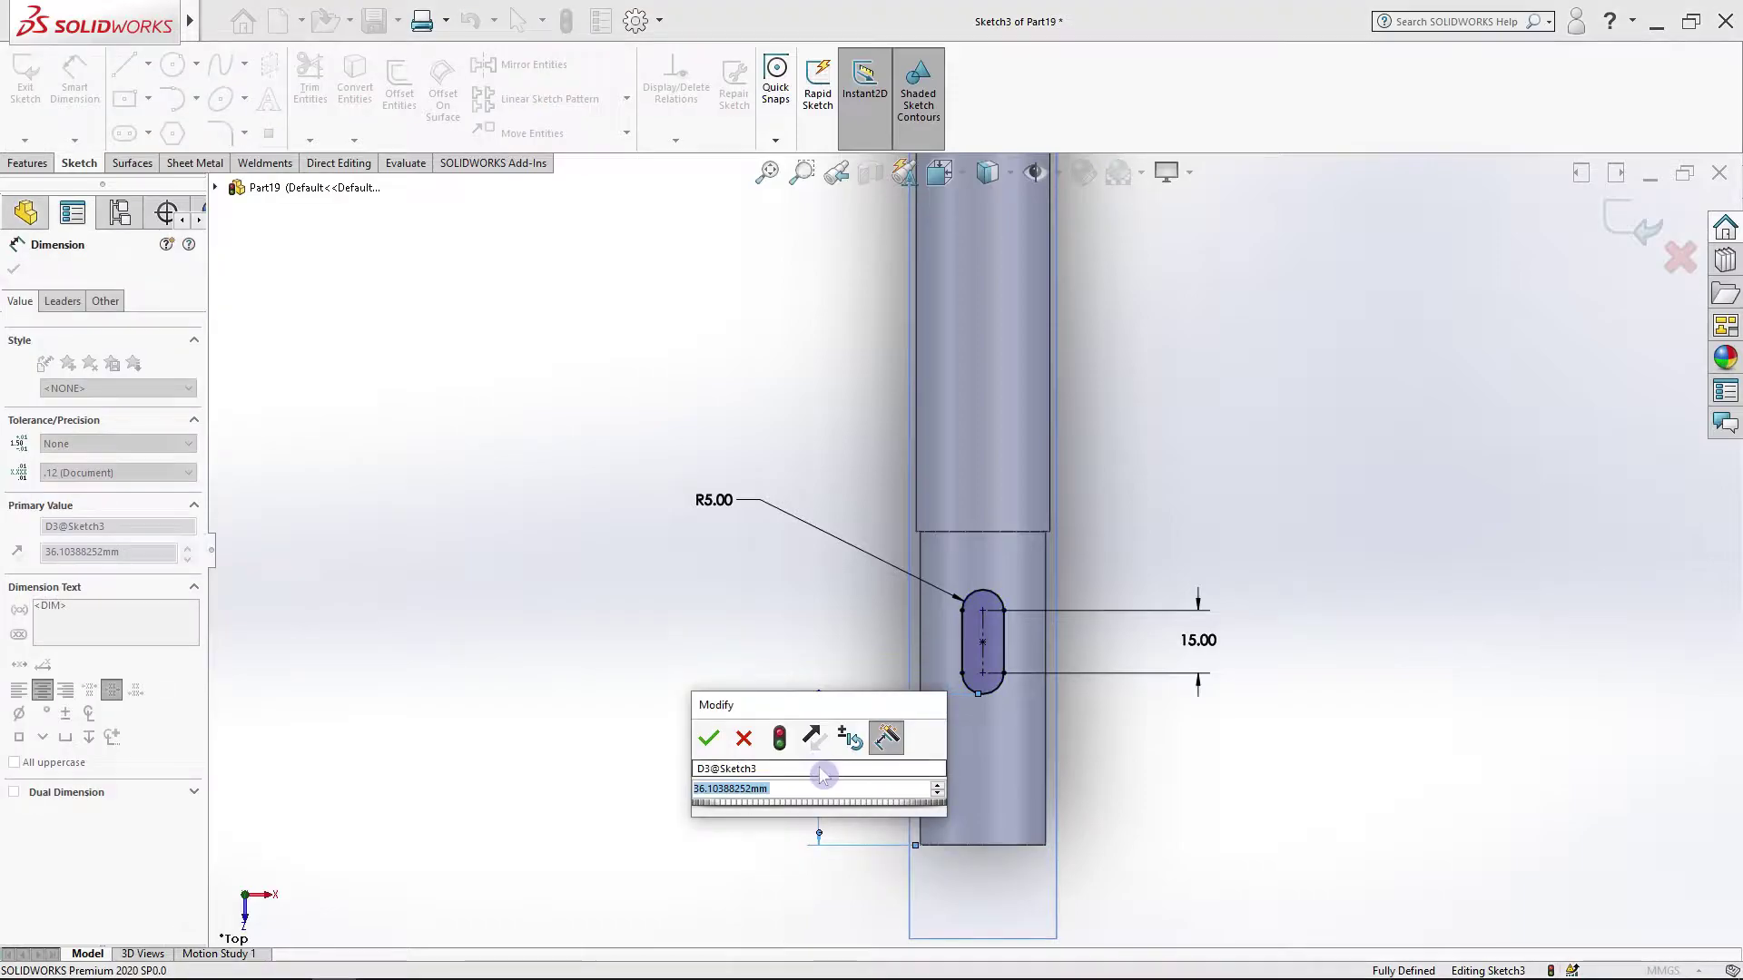
pyautogui.write('10')
pyautogui.click(709, 739)
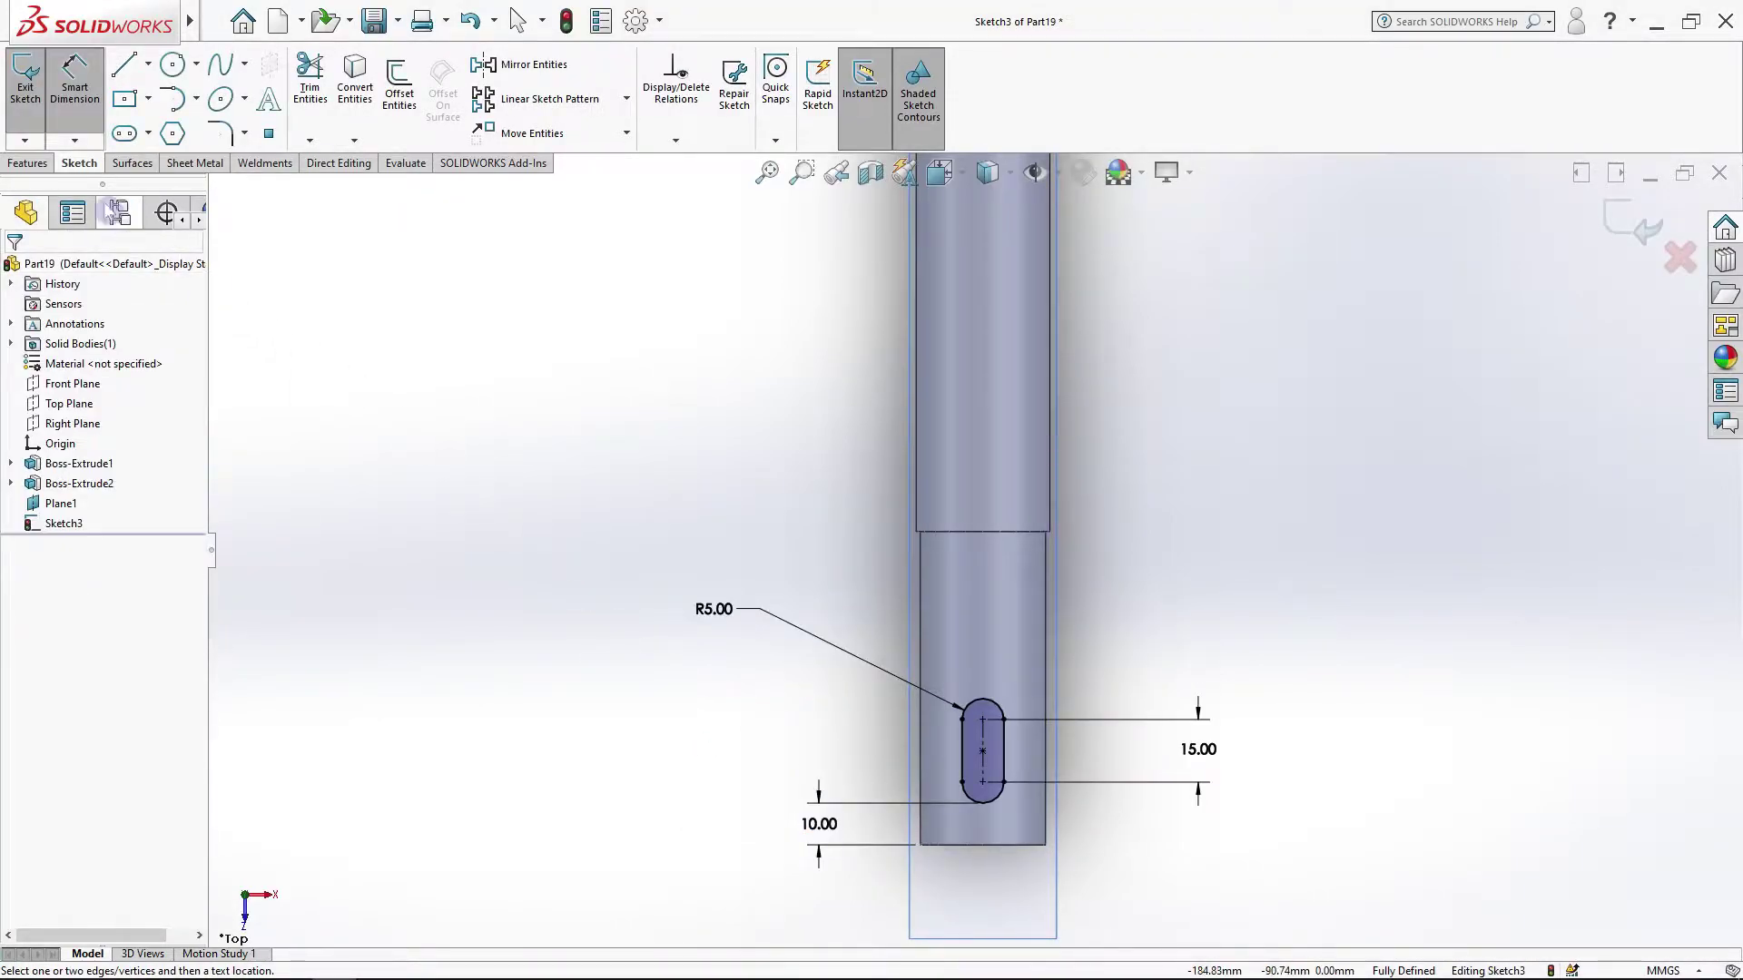
pyautogui.click(28, 162)
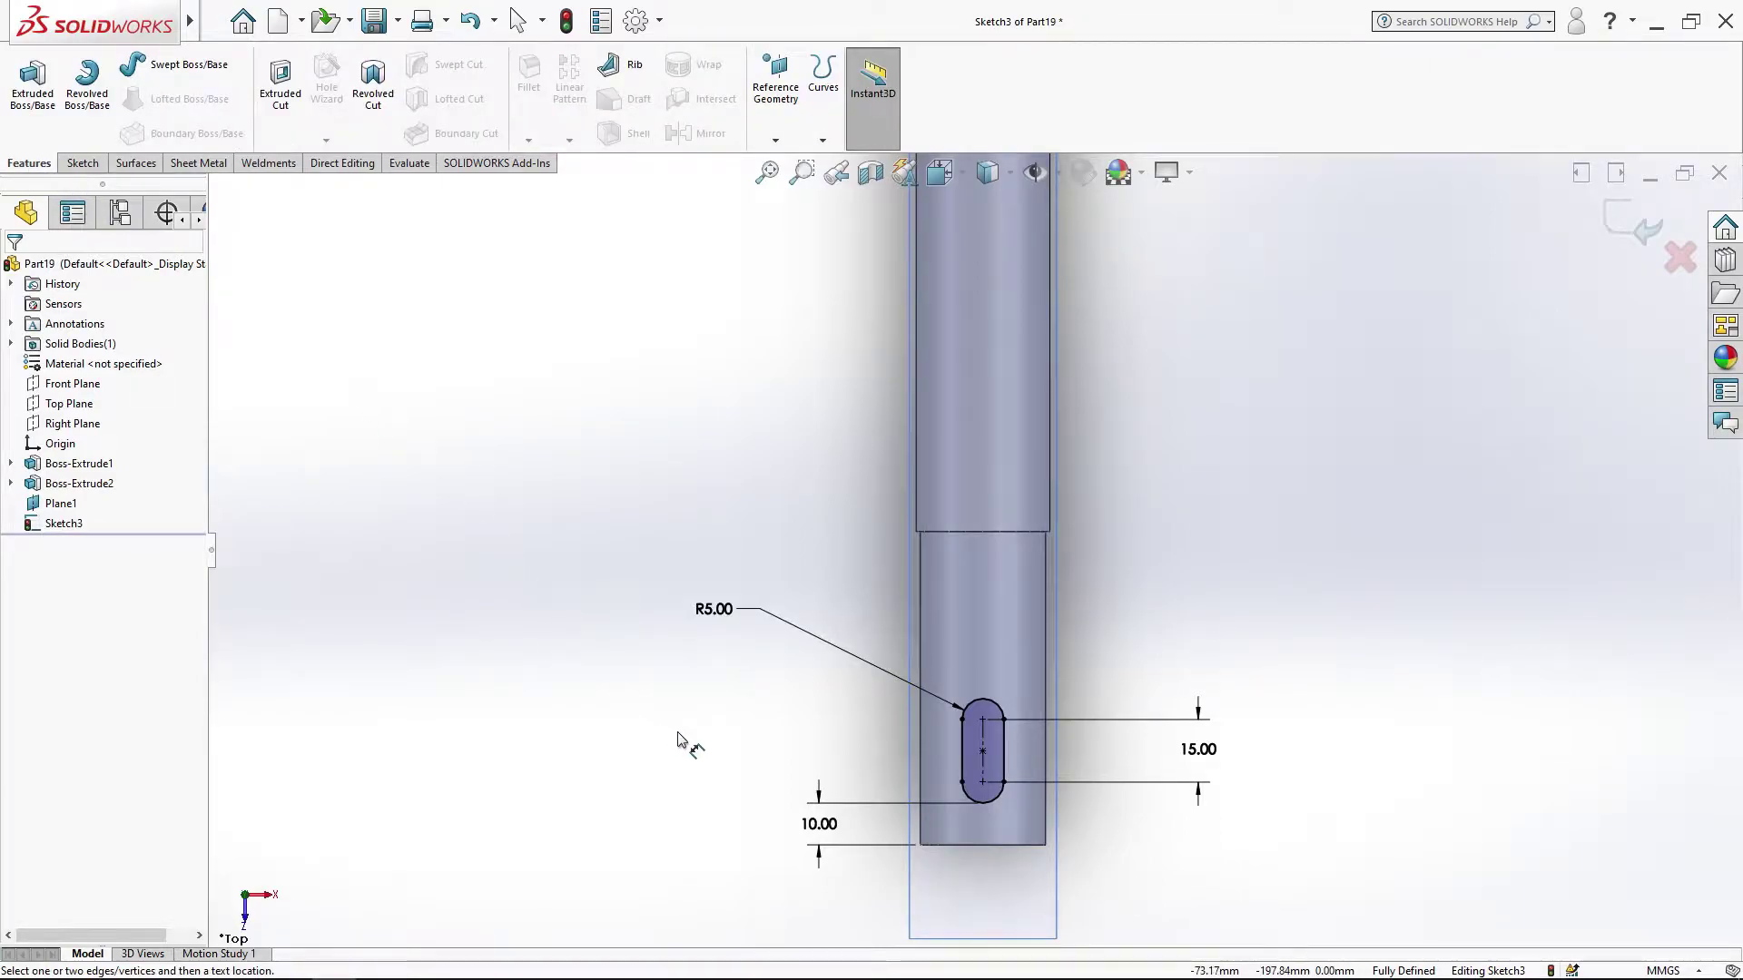
# Step: Cut the slot 10 mm blind into the shaft as the keyway, then view isometrically
pyautogui.moveTo(652, 699); pyautogui.dragTo(611, 572, button='middle')
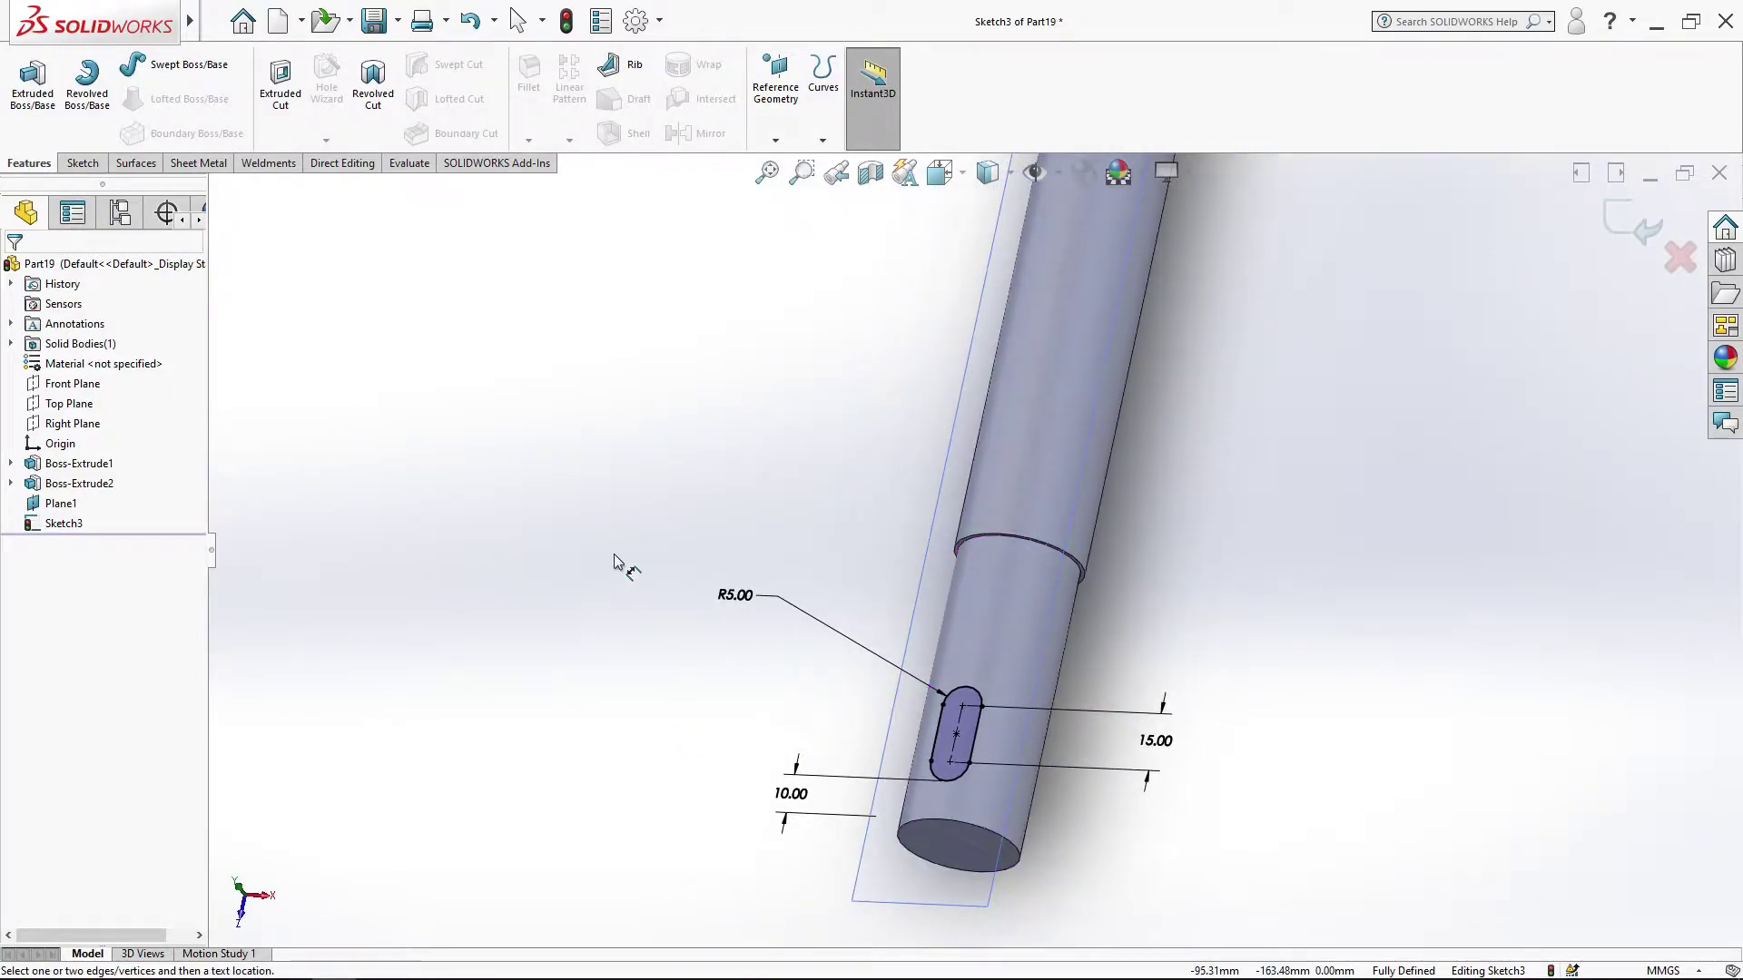
pyautogui.click(298, 107)
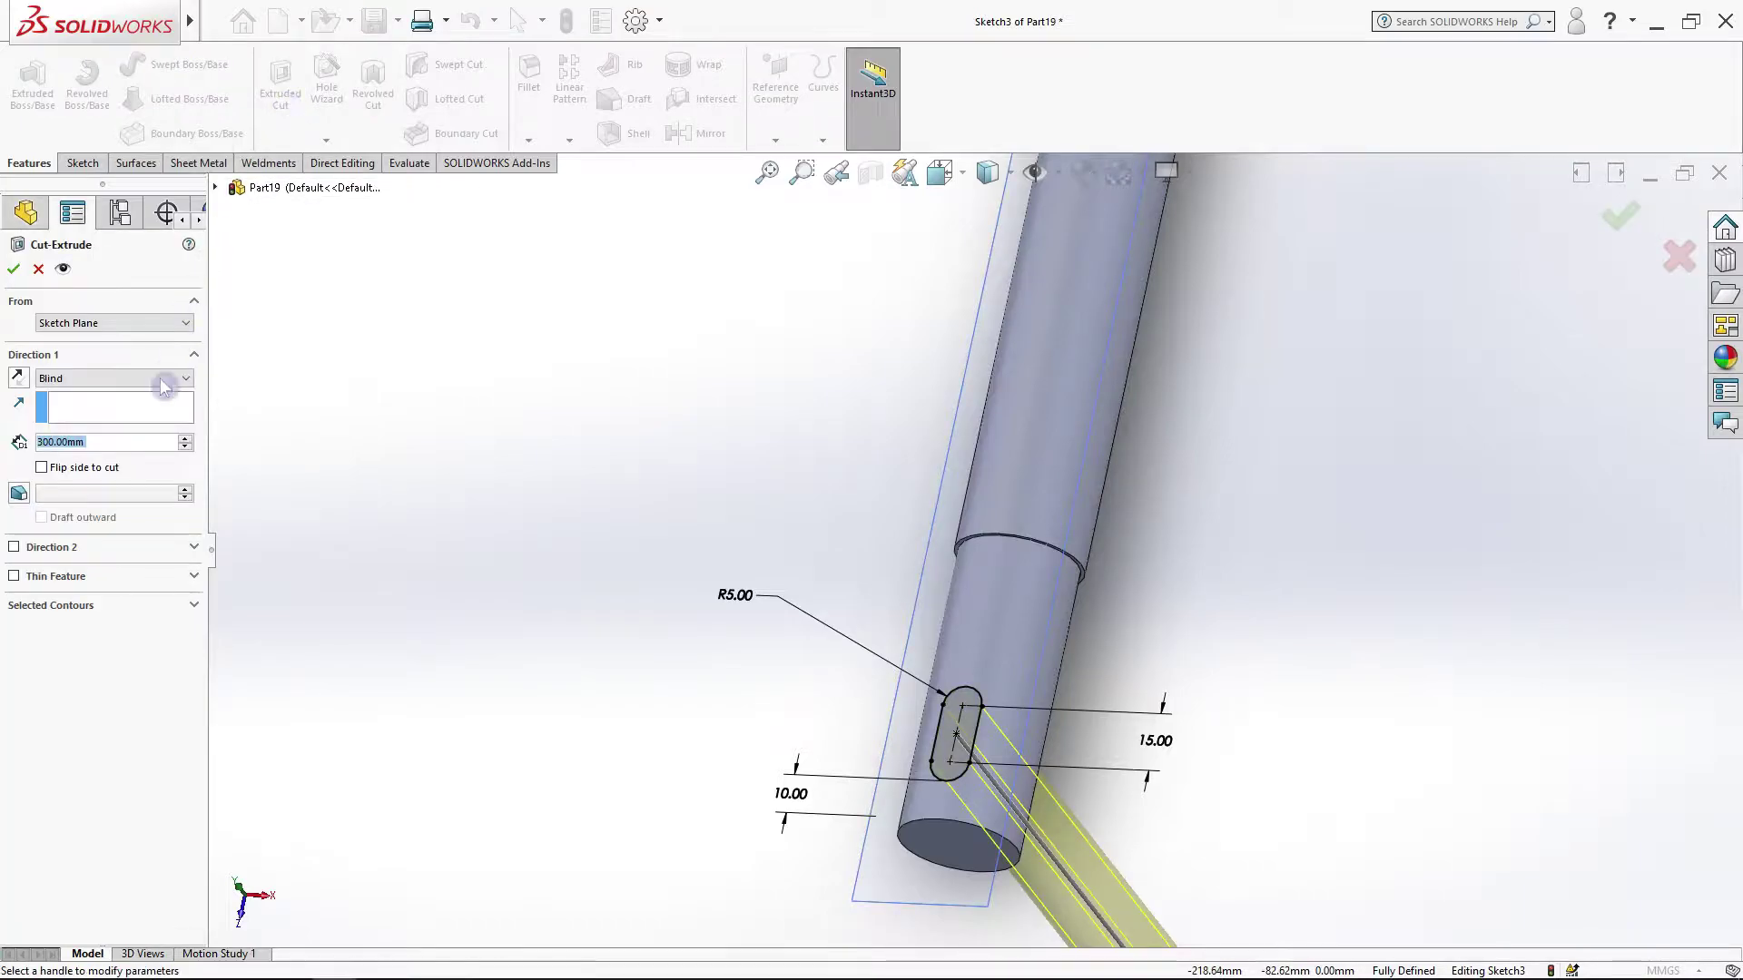
pyautogui.doubleClick(130, 441)
pyautogui.write('10')
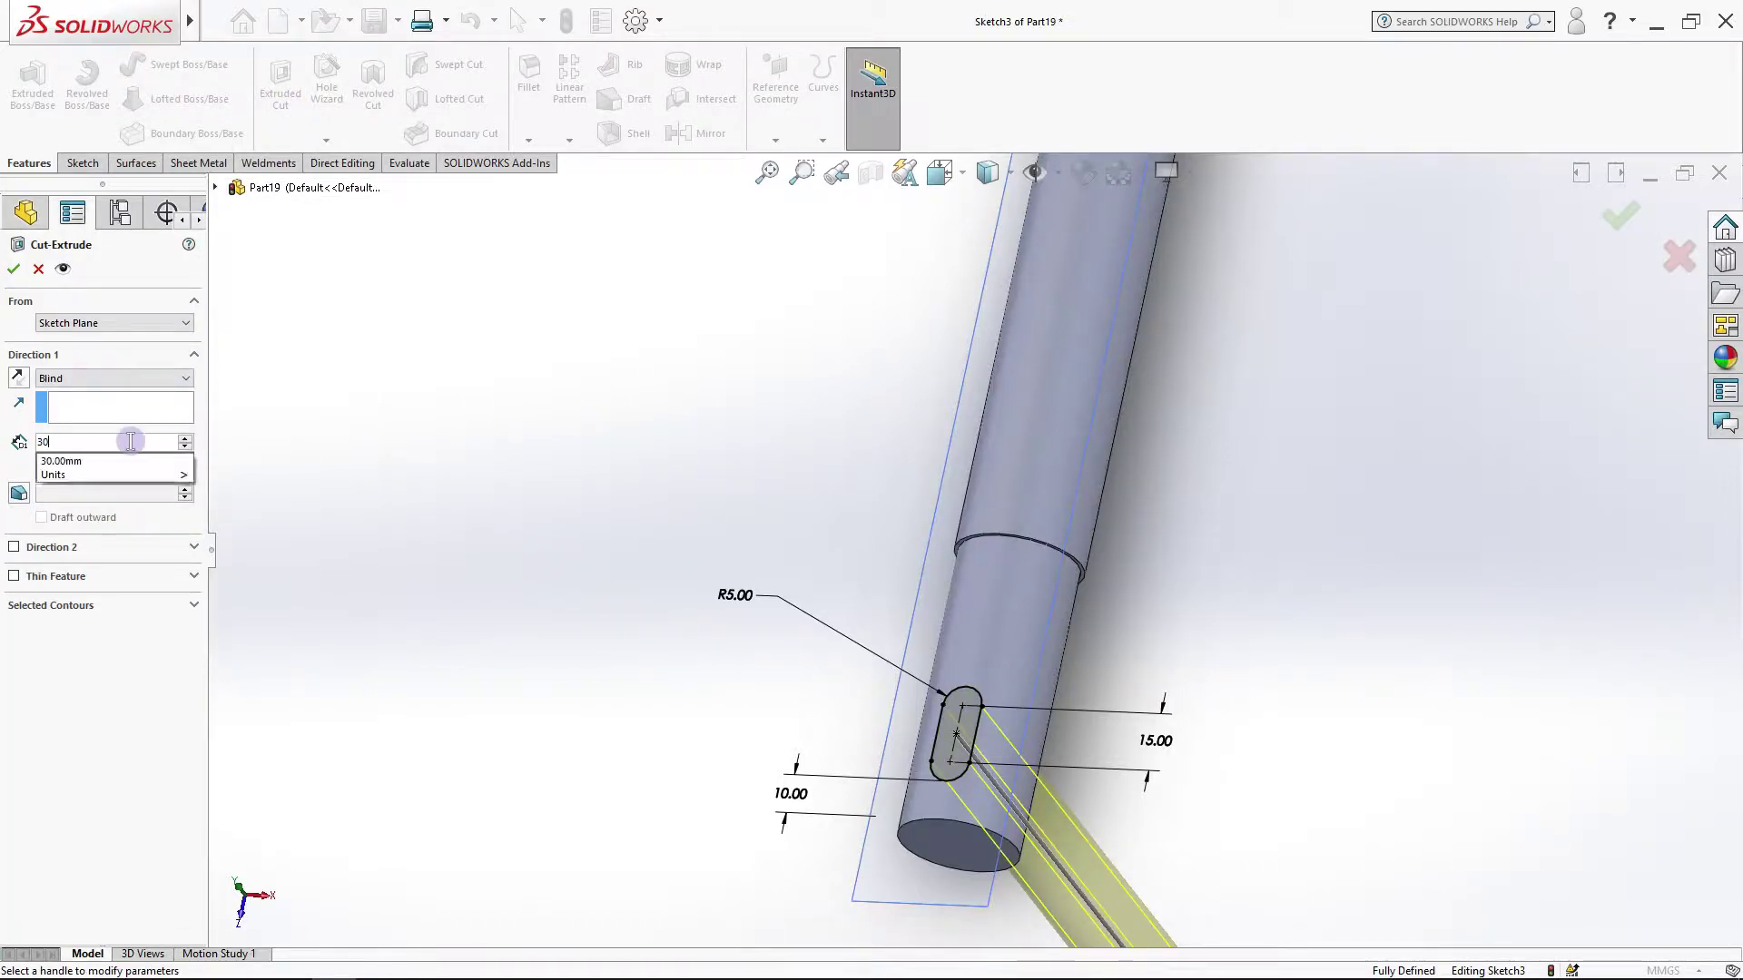
pyautogui.press('Return')
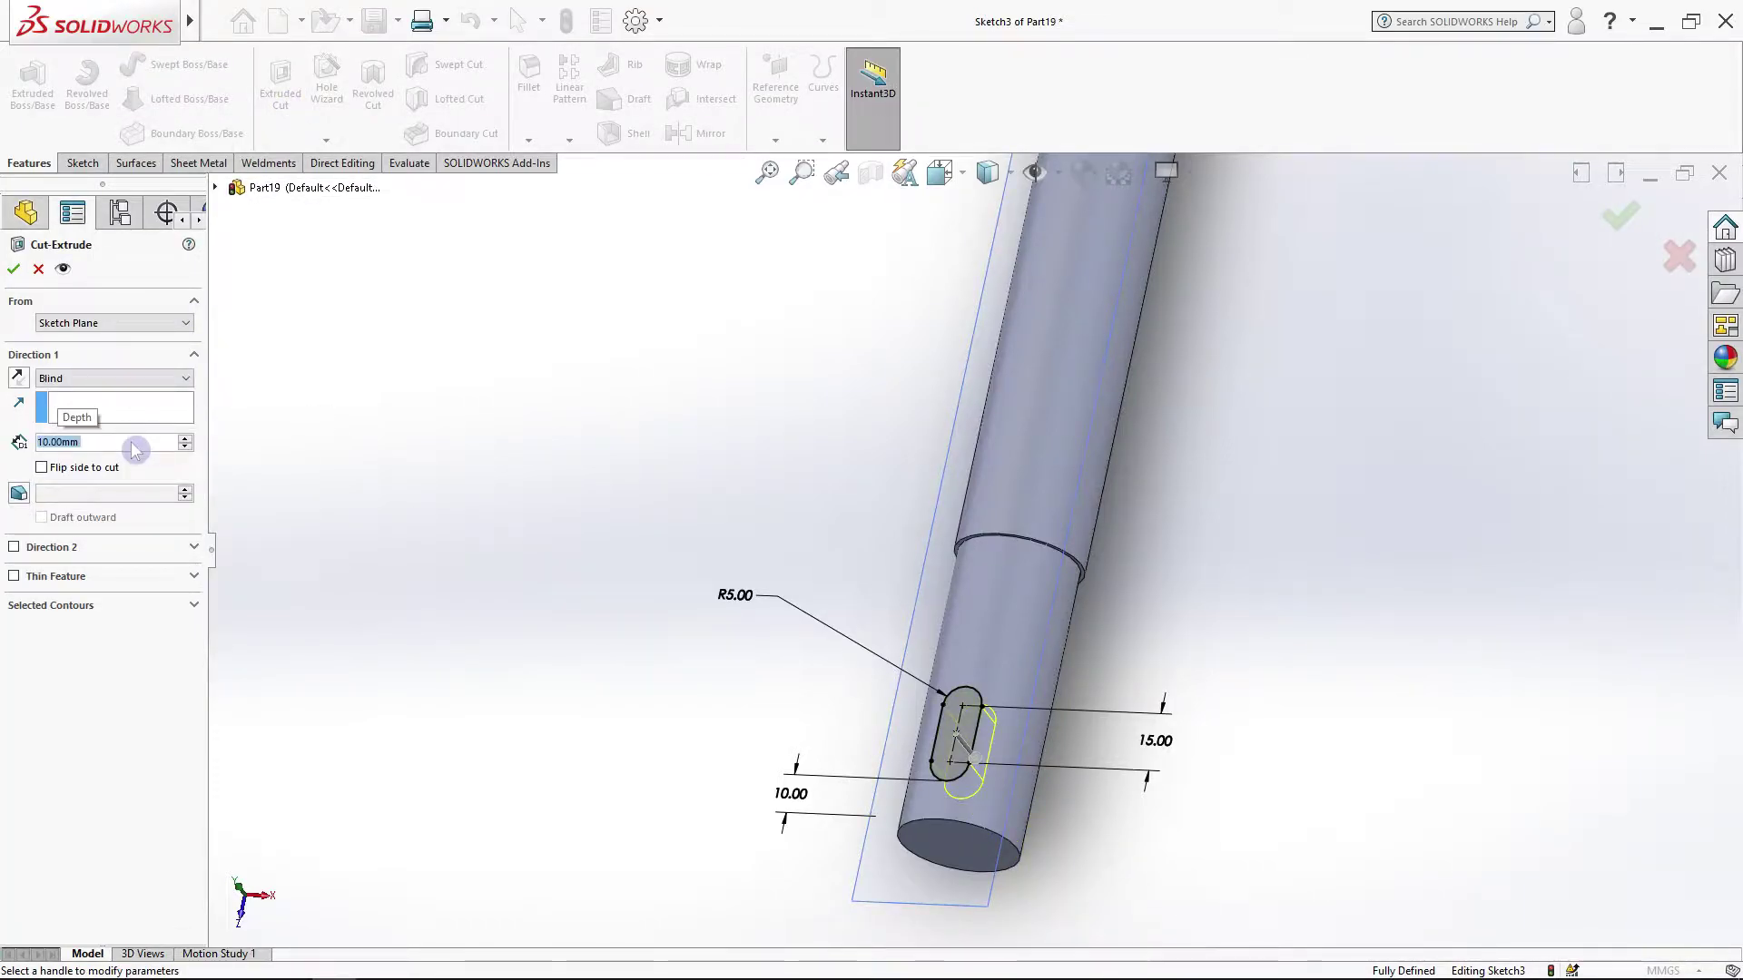
pyautogui.click(13, 269)
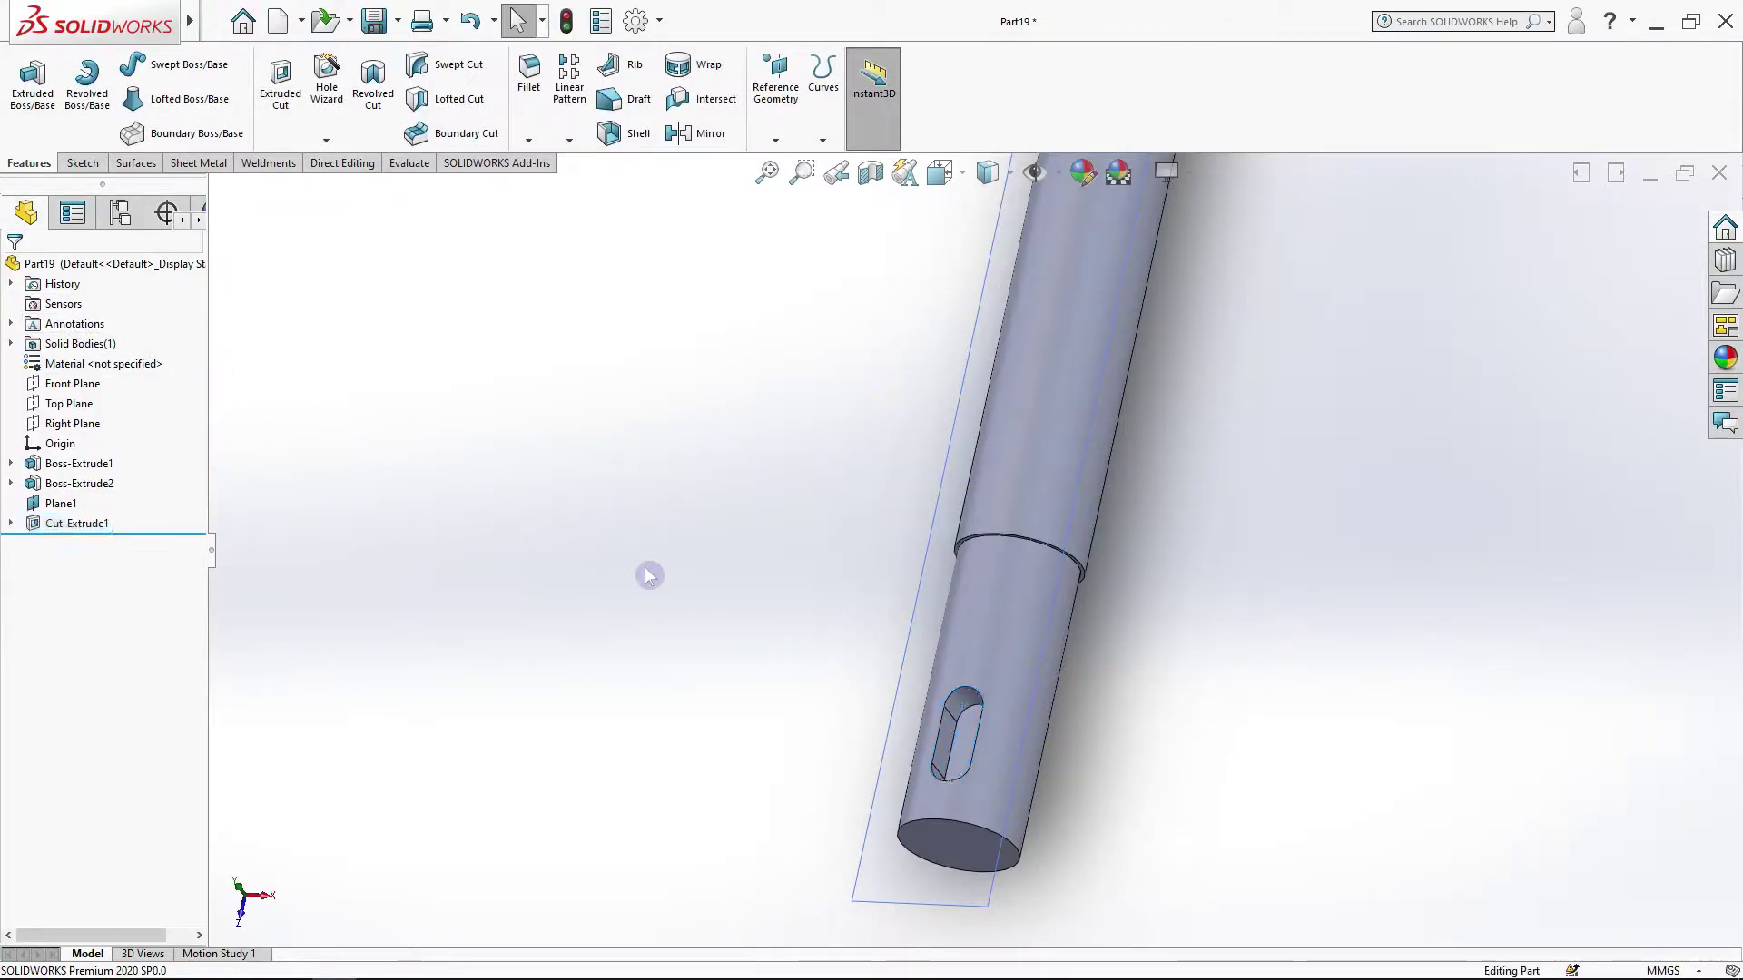
pyautogui.moveTo(649, 576)
pyautogui.mouseDown(button='middle')
pyautogui.moveTo(739, 564)
pyautogui.moveTo(669, 564)
pyautogui.moveTo(805, 884)
pyautogui.mouseUp(button='middle')
pyautogui.click(862, 869)
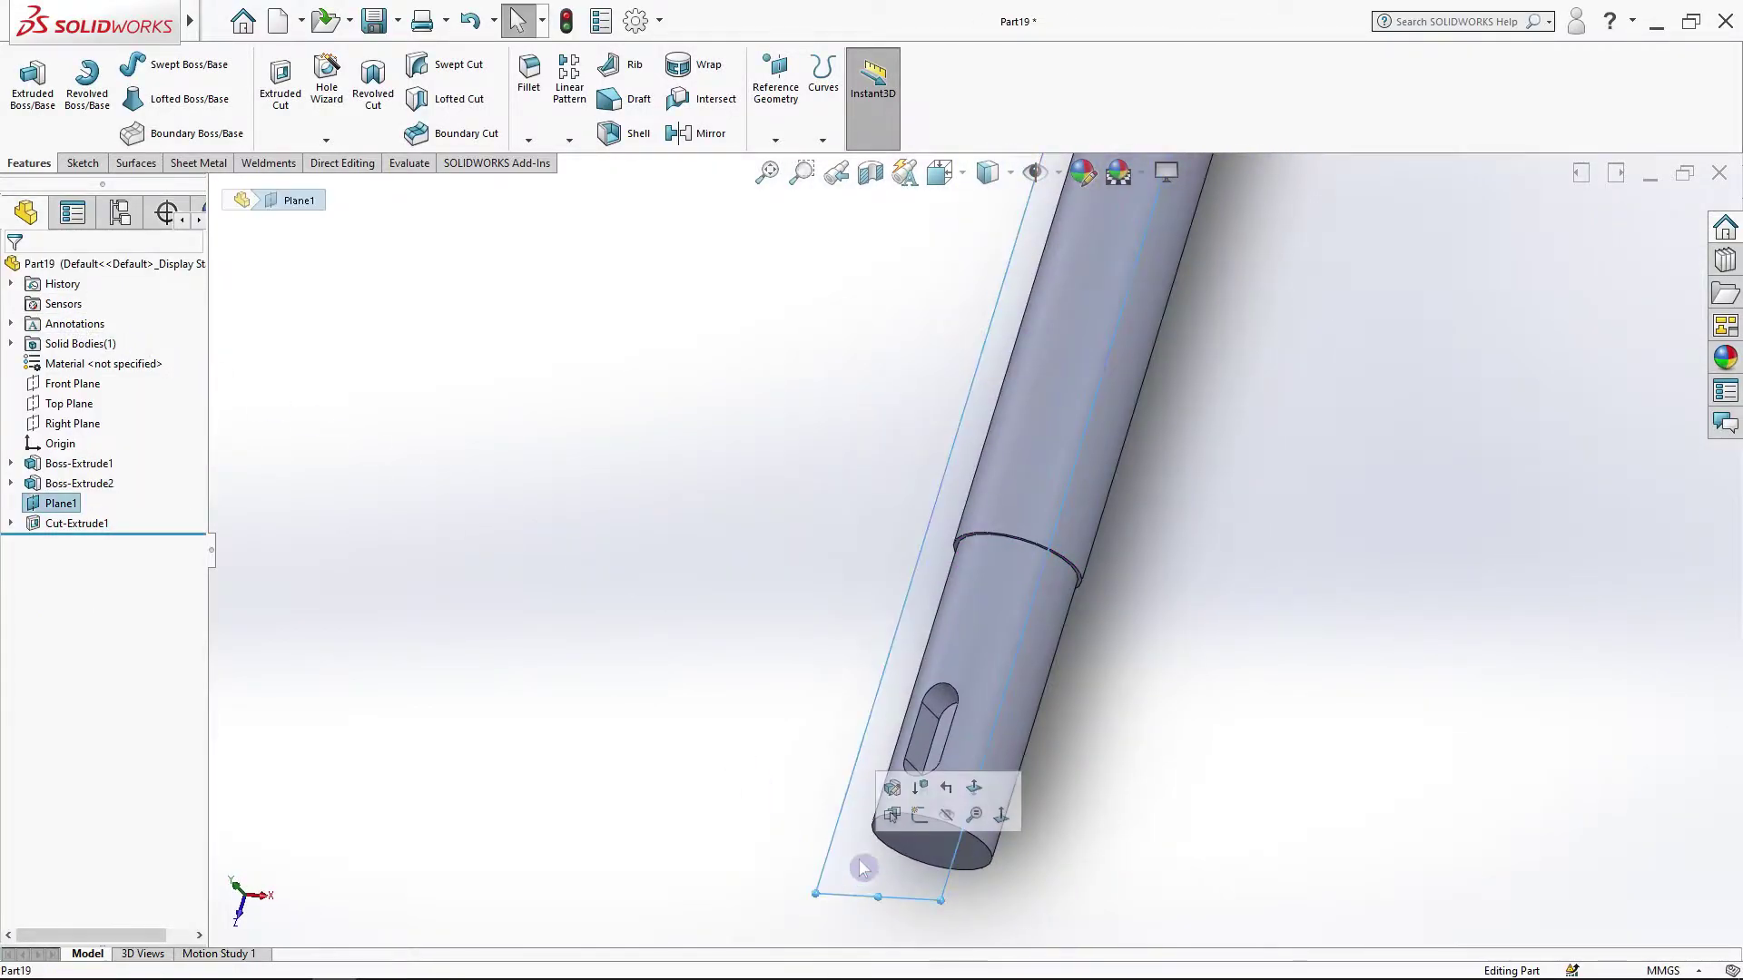
pyautogui.click(705, 759)
pyautogui.moveTo(704, 759); pyautogui.dragTo(669, 693, button='middle')
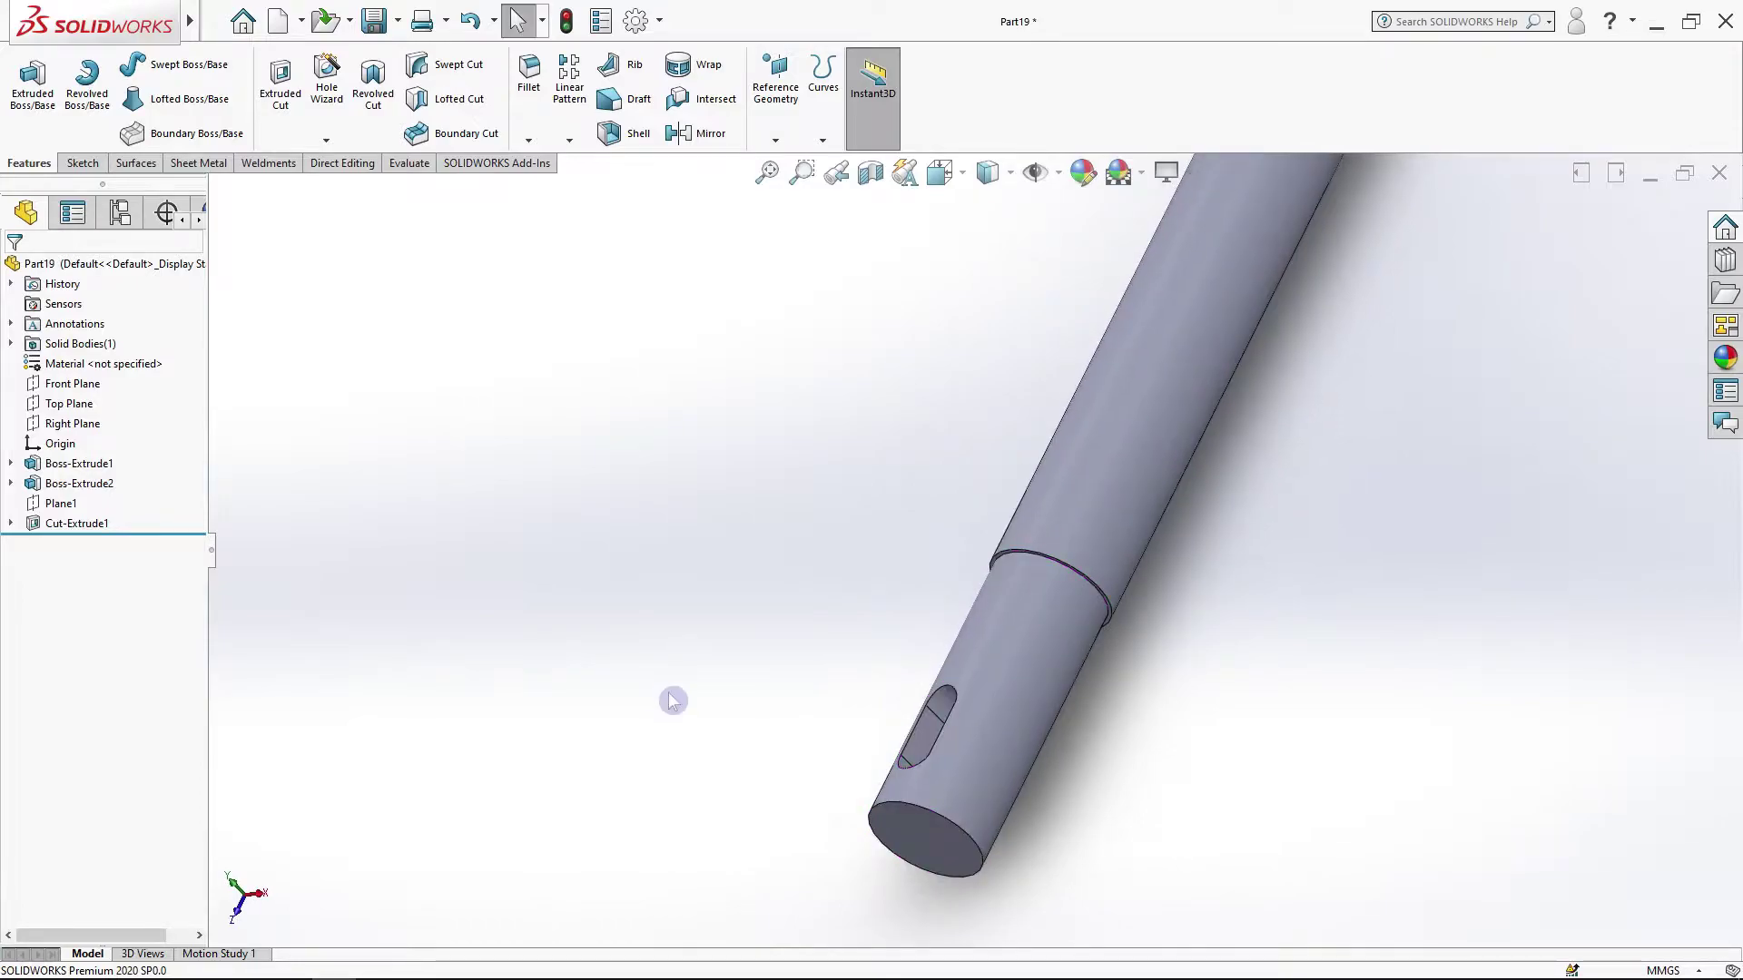
pyautogui.hotkey('ctrl', '7')
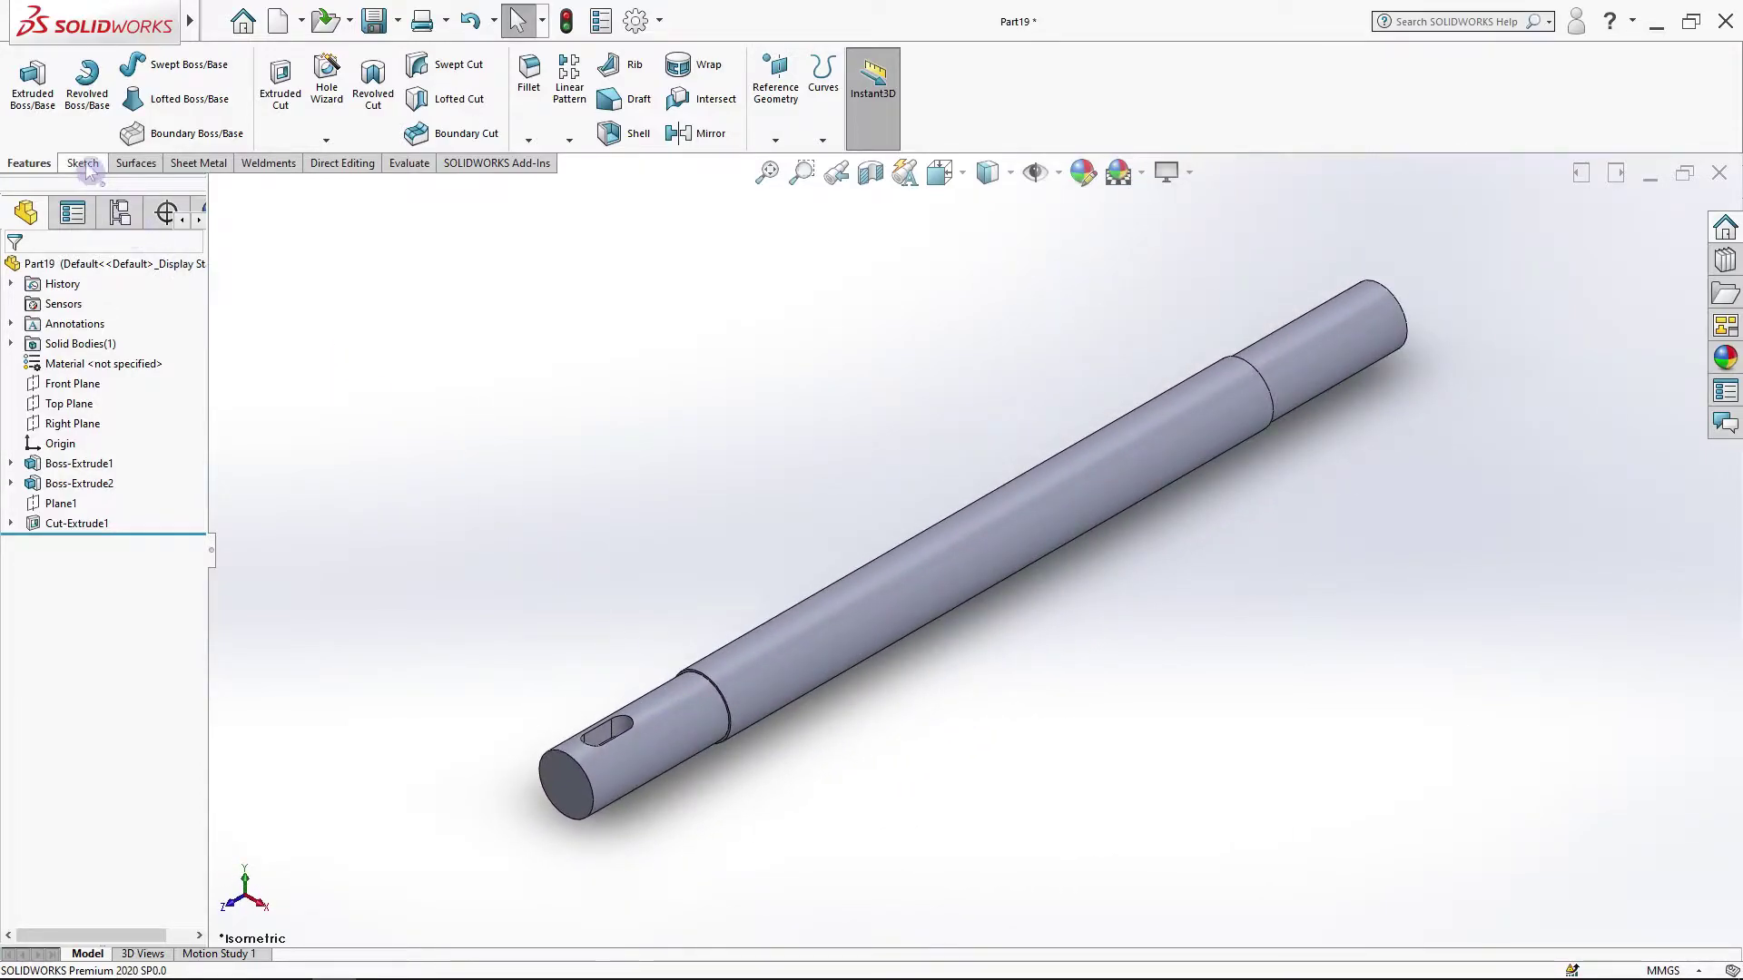
# Step: Create Plane12 offset 100 mm from the Front Plane and select it
pyautogui.click(84, 163)
pyautogui.click(31, 165)
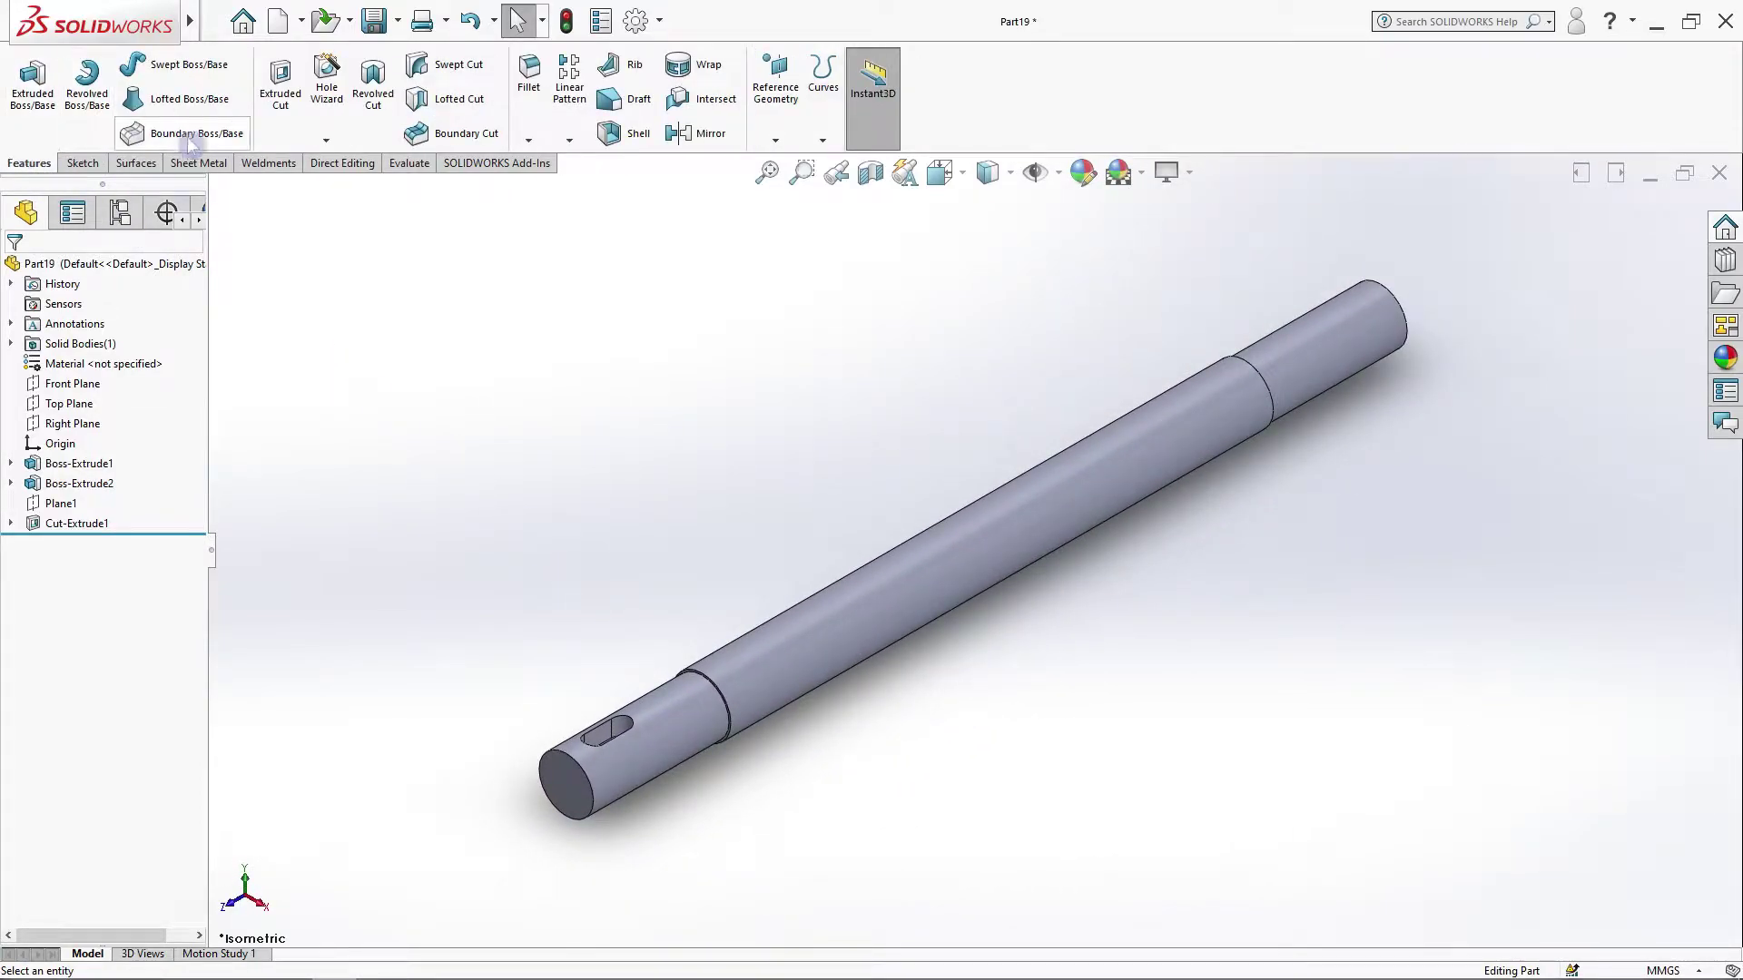
pyautogui.click(776, 140)
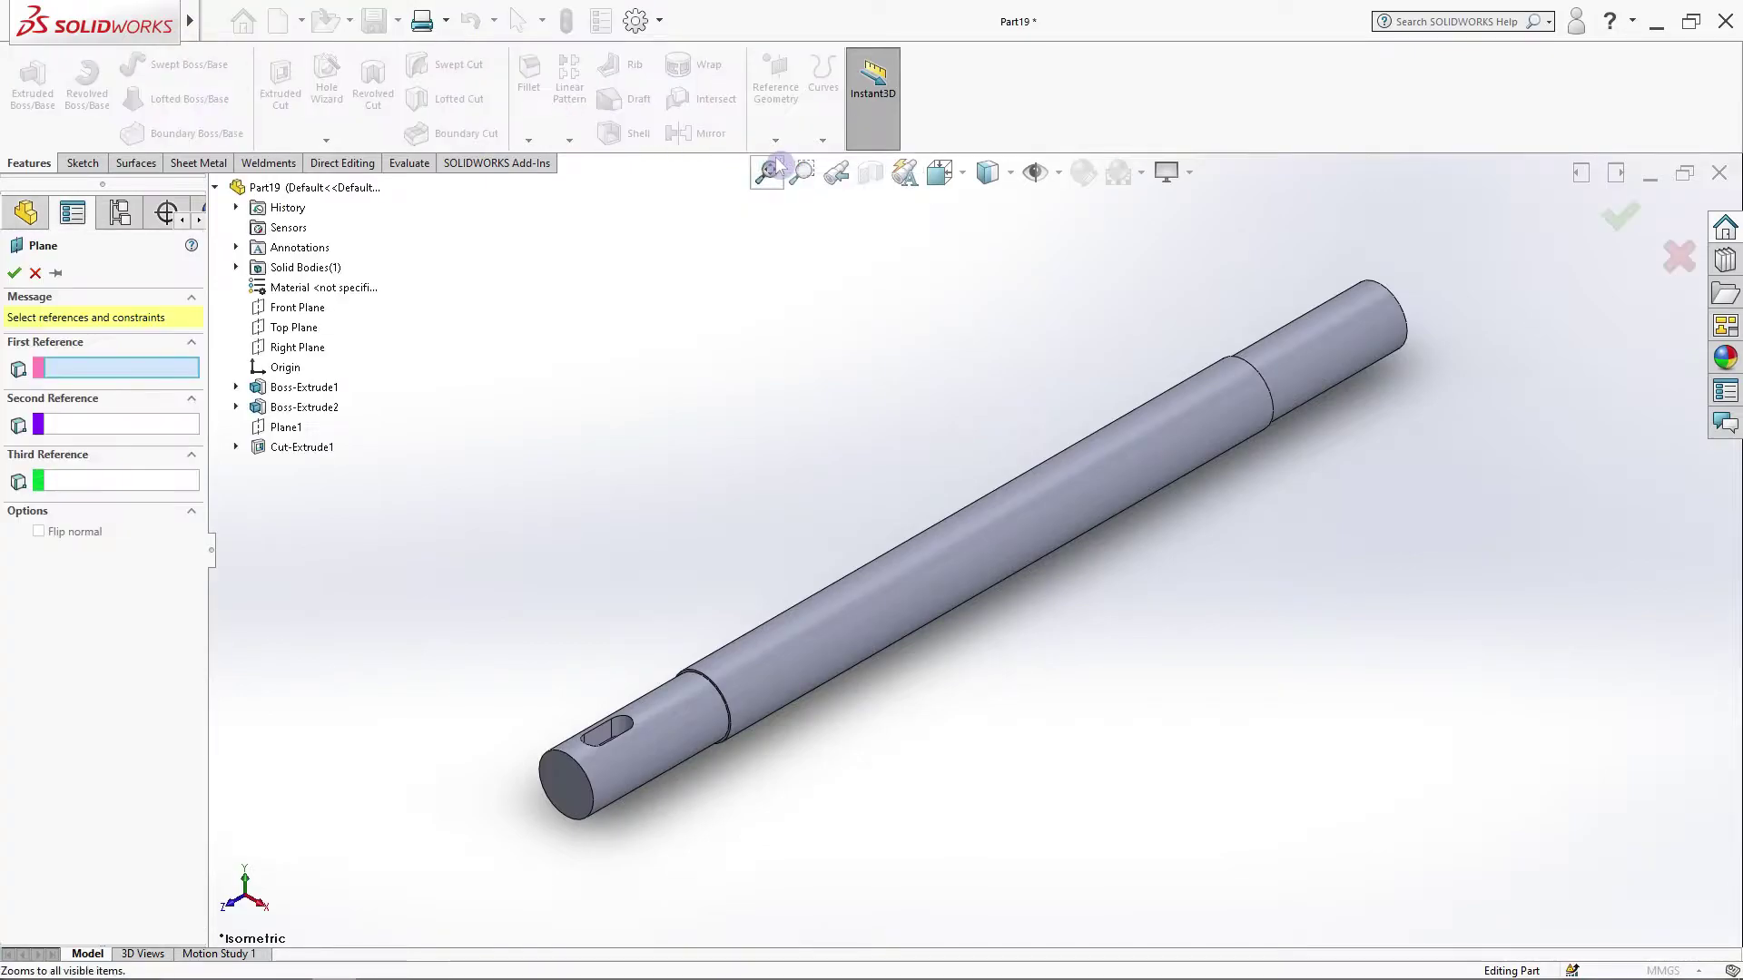
pyautogui.click(298, 311)
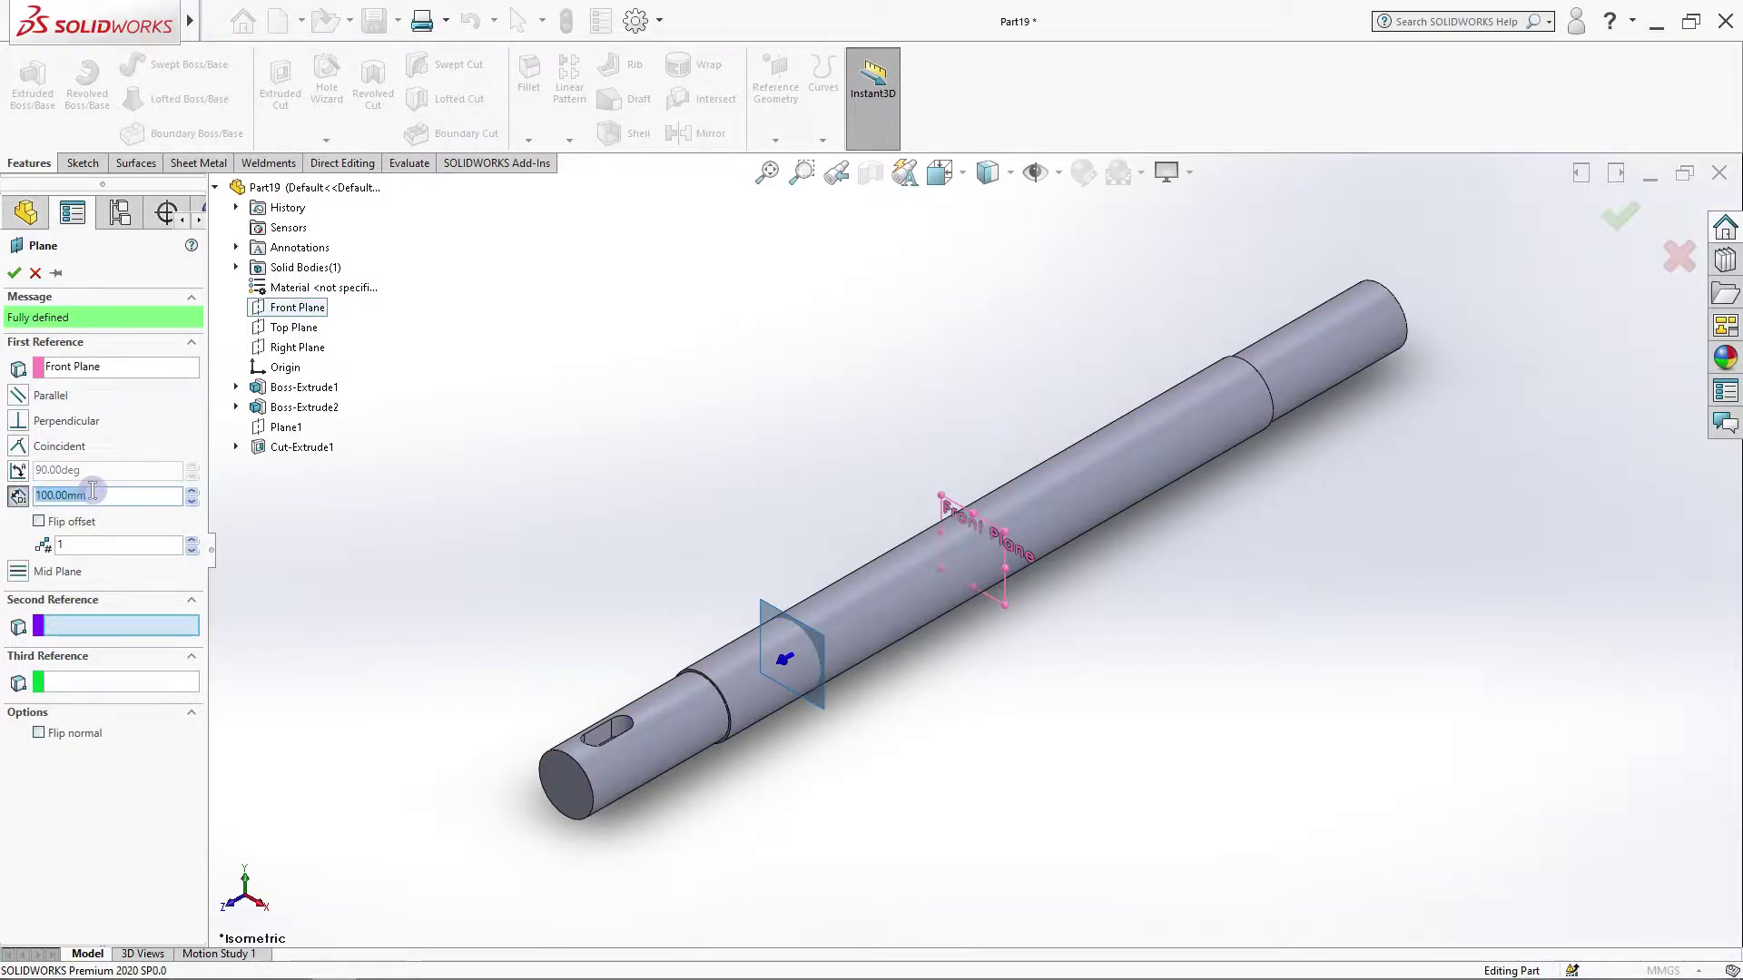
pyautogui.click(15, 274)
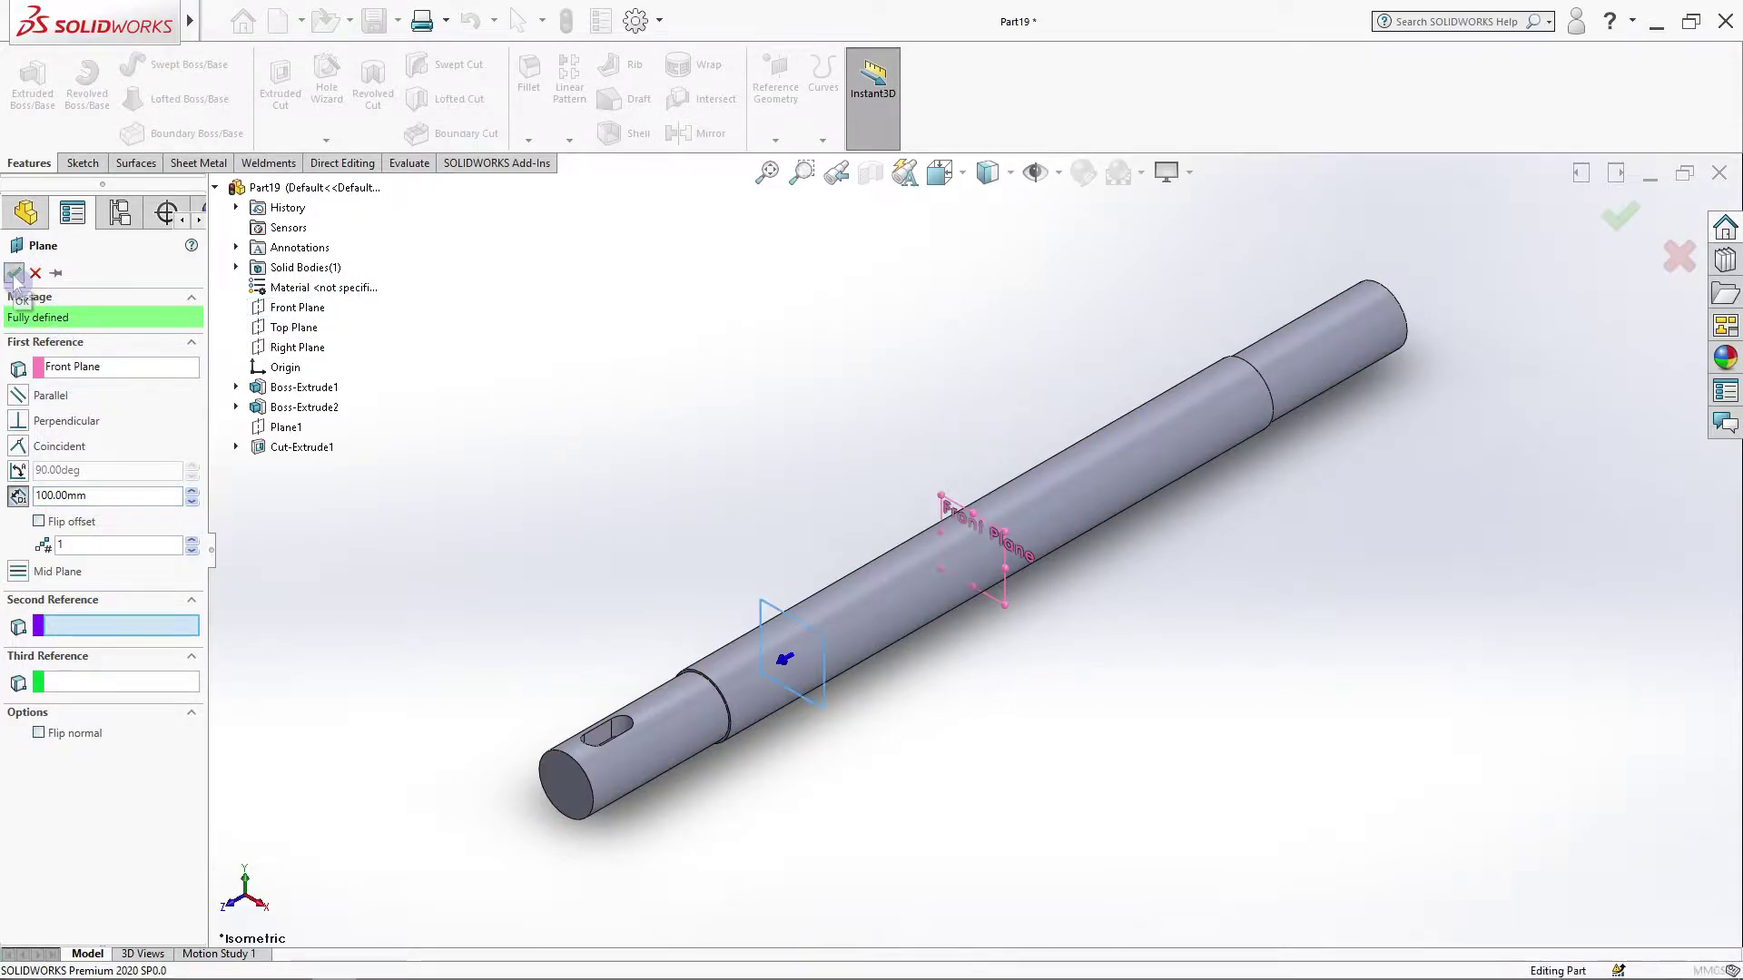
pyautogui.click(824, 698)
# Step: Start a new sketch on Plane12 and view it face-on
pyautogui.click(894, 650)
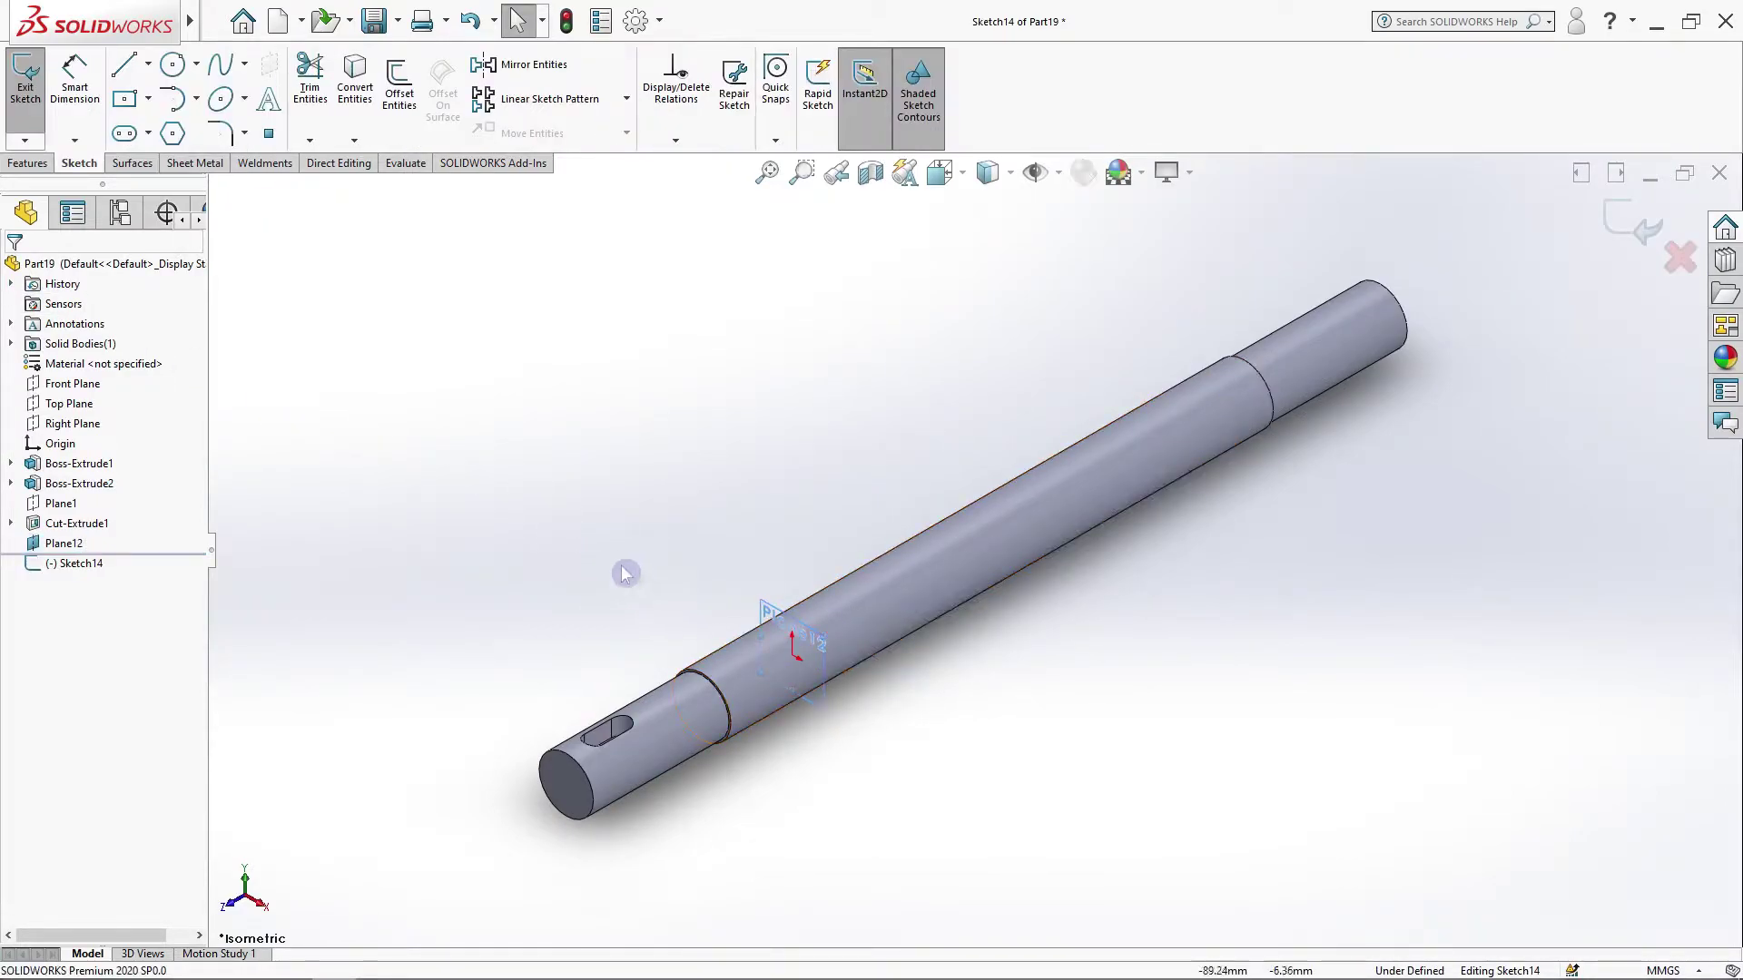
pyautogui.moveTo(623, 571); pyautogui.dragTo(634, 518, button='middle')
pyautogui.scroll(-5, 632, 522)
pyautogui.hotkey('ctrl', '8')
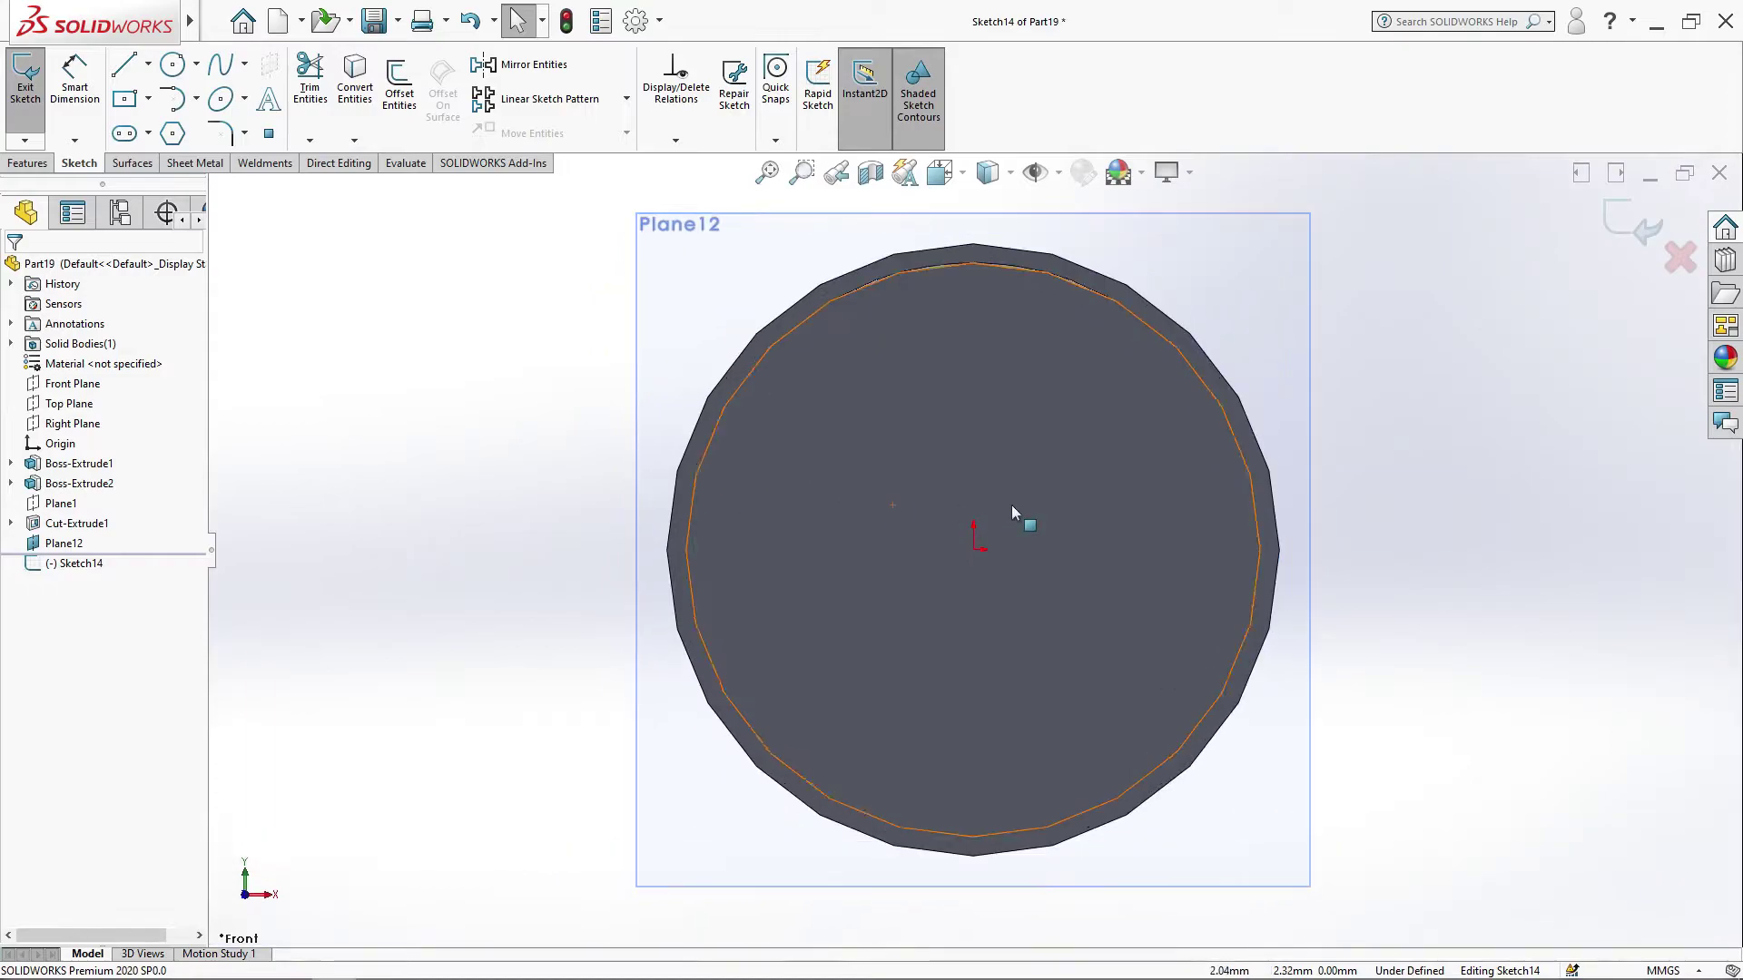
pyautogui.scroll(3, 1011, 505)
pyautogui.scroll(3, 988, 532)
# Step: Draw three concentric circles centred on the origin
pyautogui.click(172, 64)
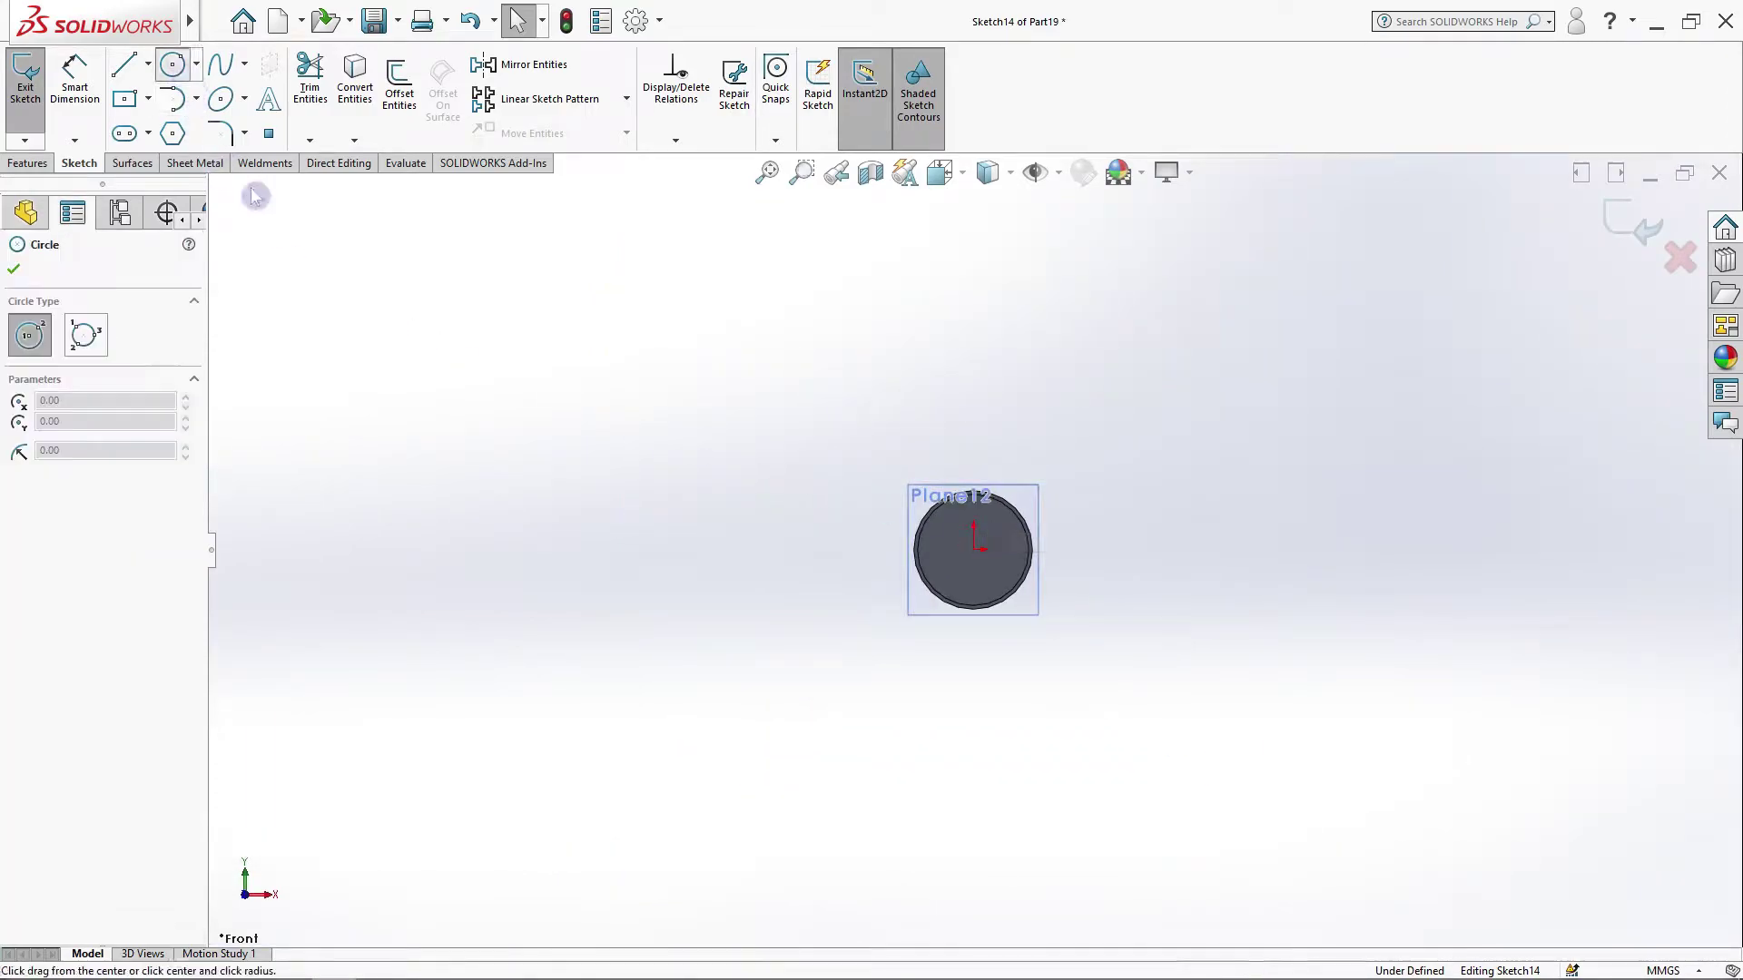
pyautogui.click(974, 549)
pyautogui.click(1020, 617)
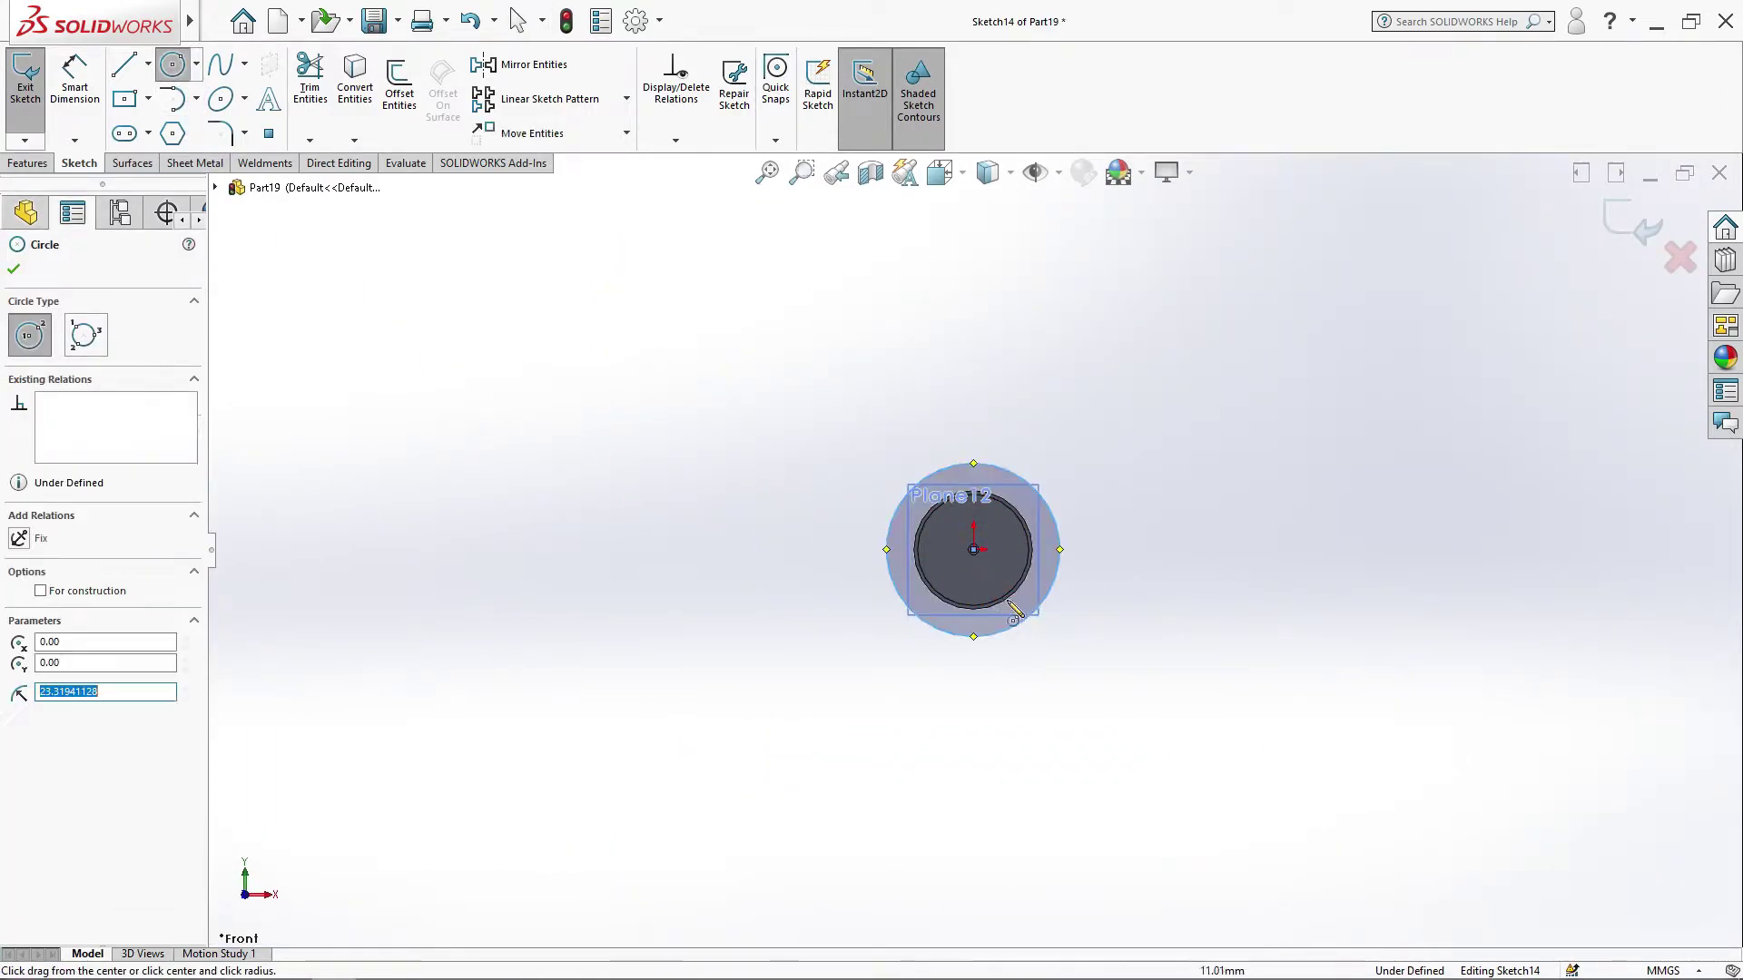
pyautogui.click(974, 549)
pyautogui.click(1102, 692)
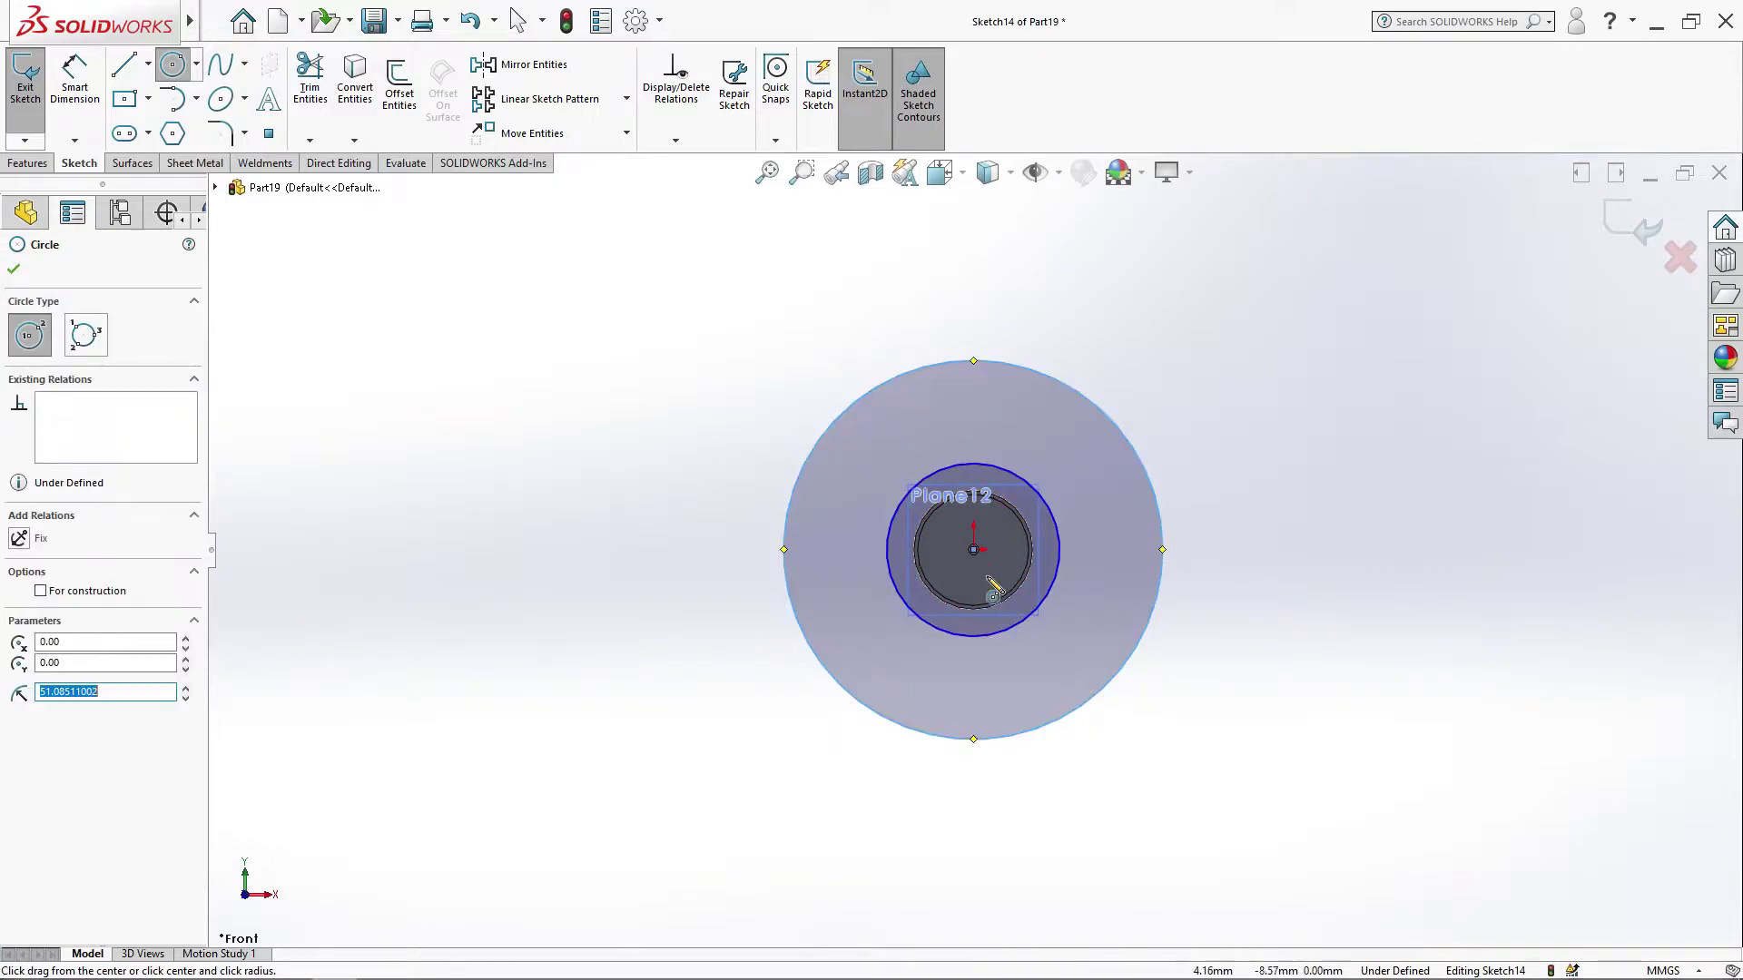
pyautogui.click(974, 549)
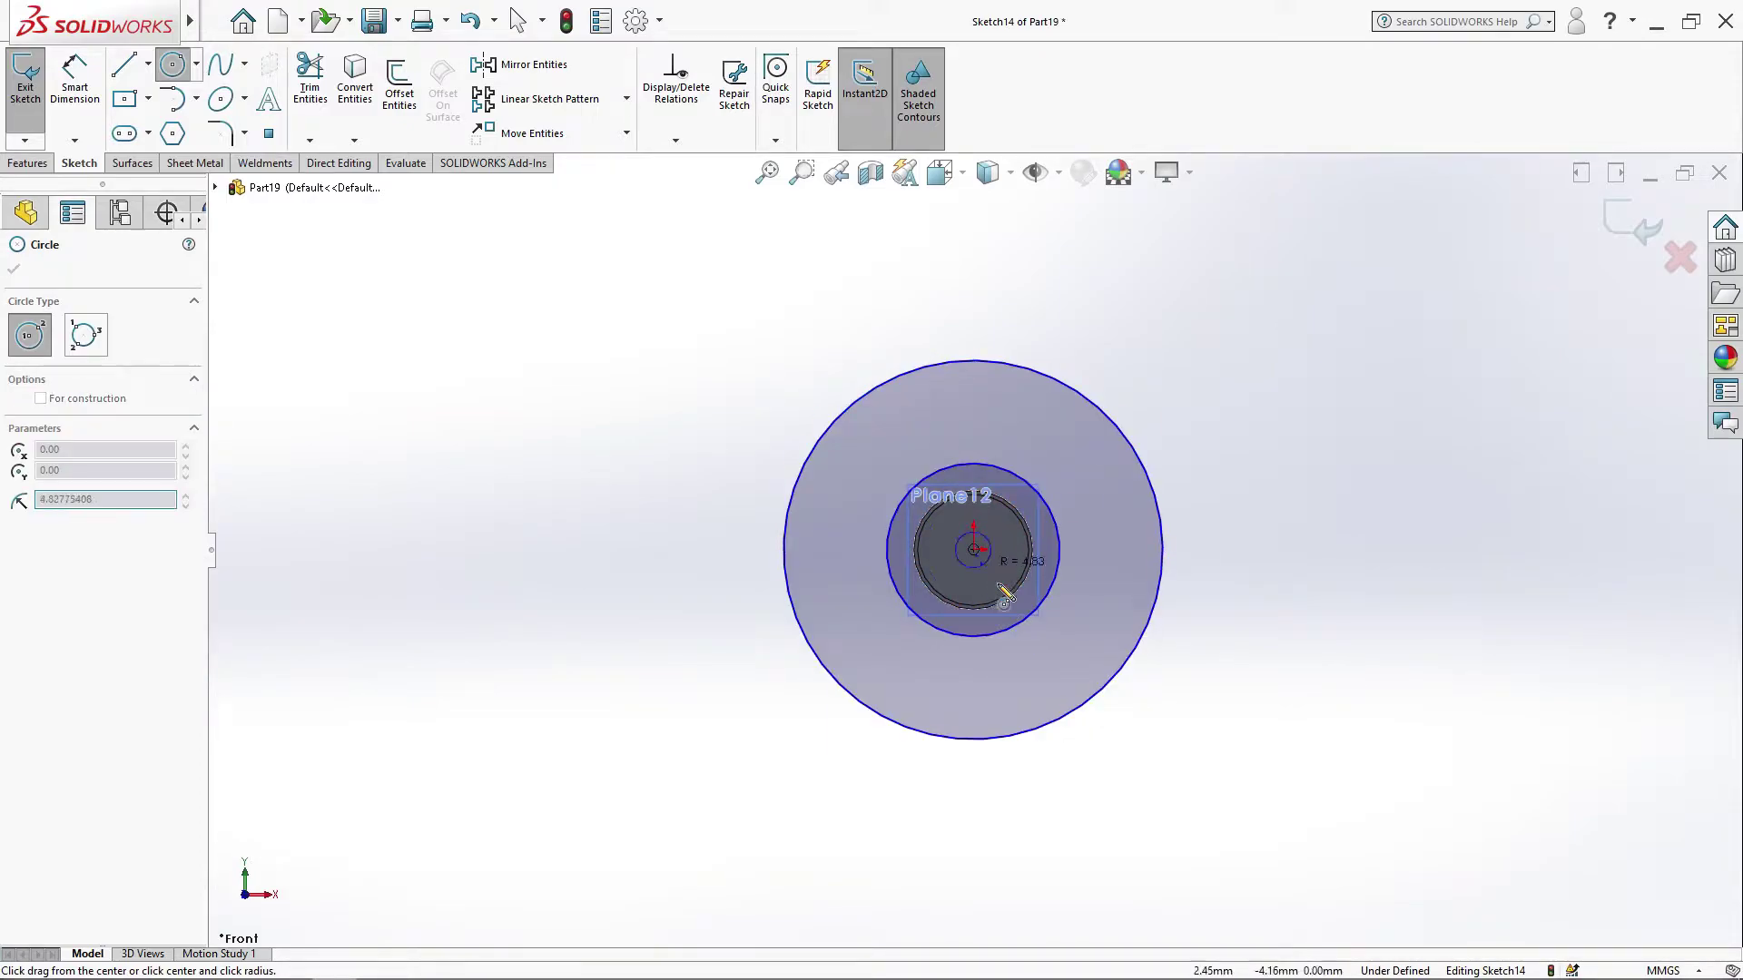
pyautogui.click(1150, 783)
# Step: Dimension the outermost circle to Ø200 mm
pyautogui.moveTo(595, 468); pyautogui.dragTo(263, 267, button='right')
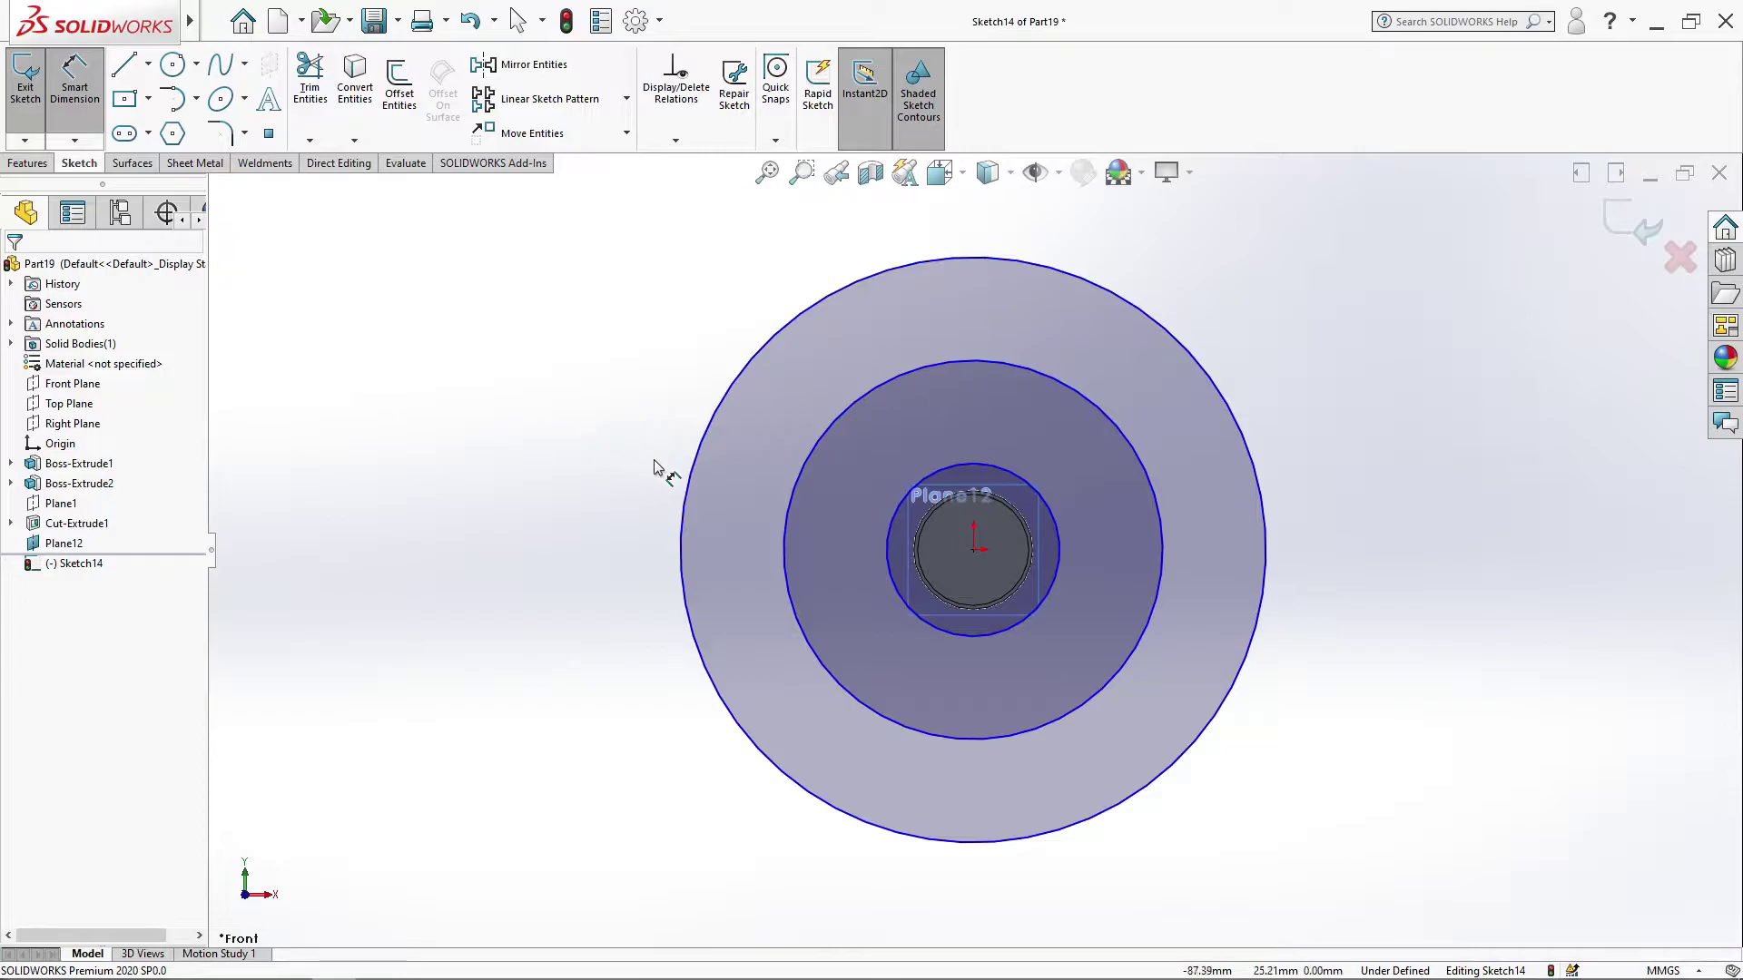
pyautogui.click(689, 480)
pyautogui.click(558, 245)
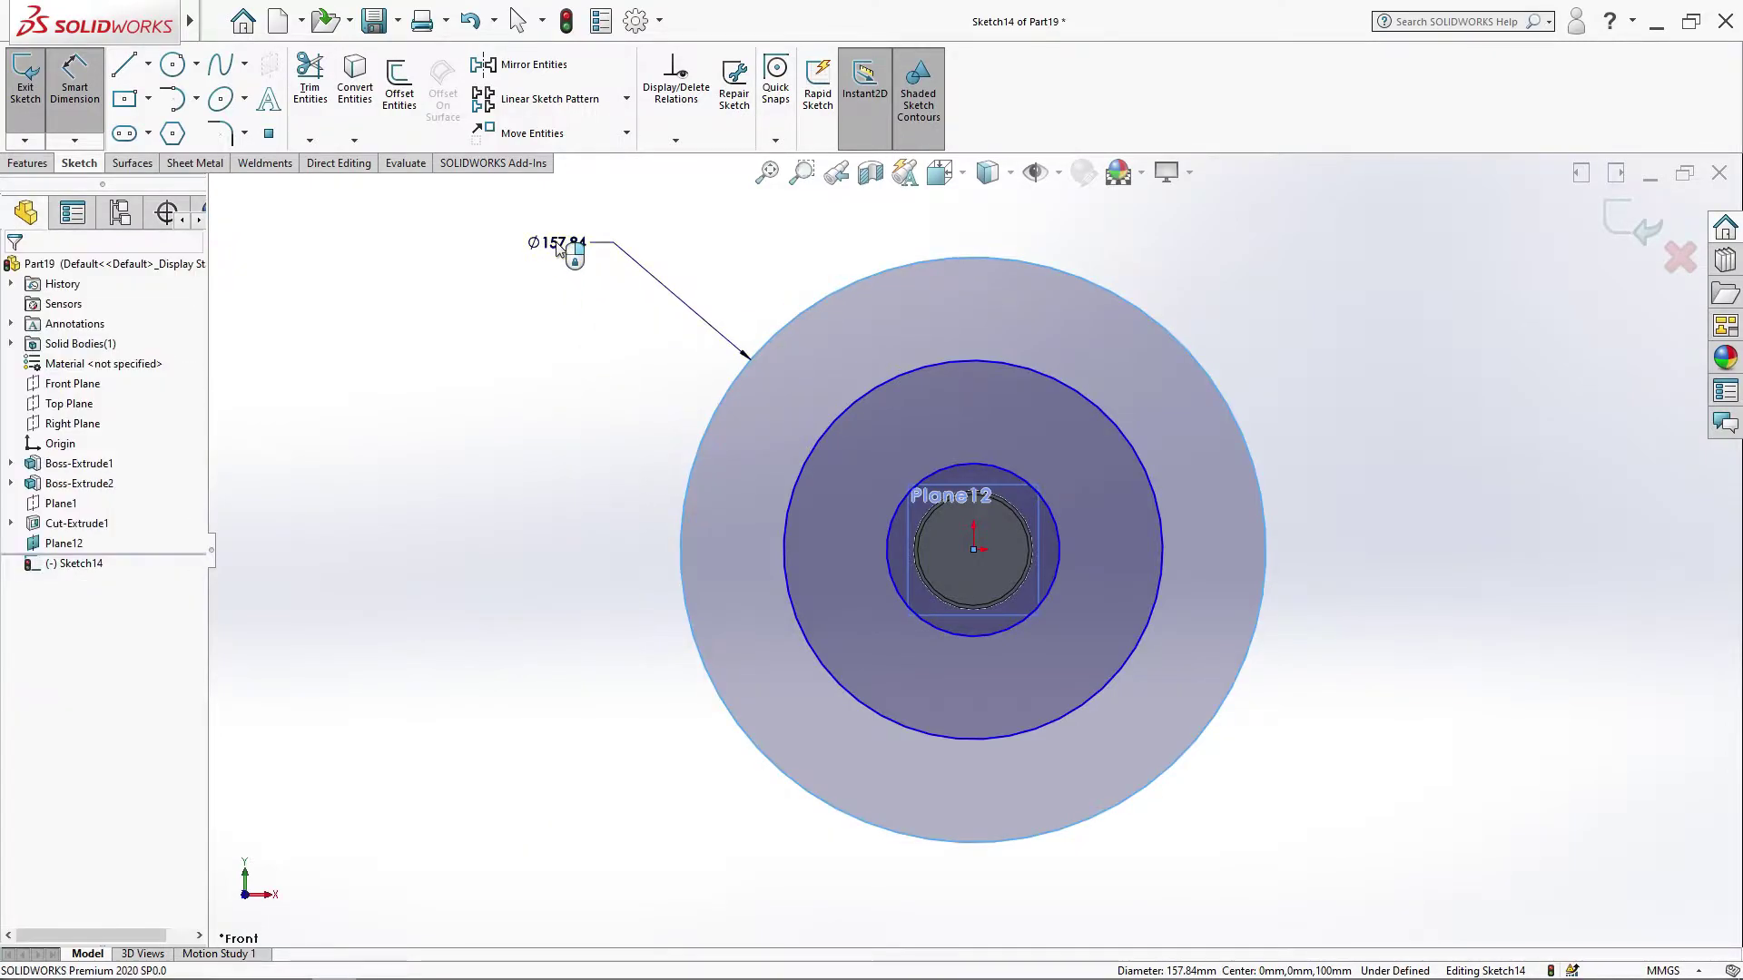
pyautogui.write('200')
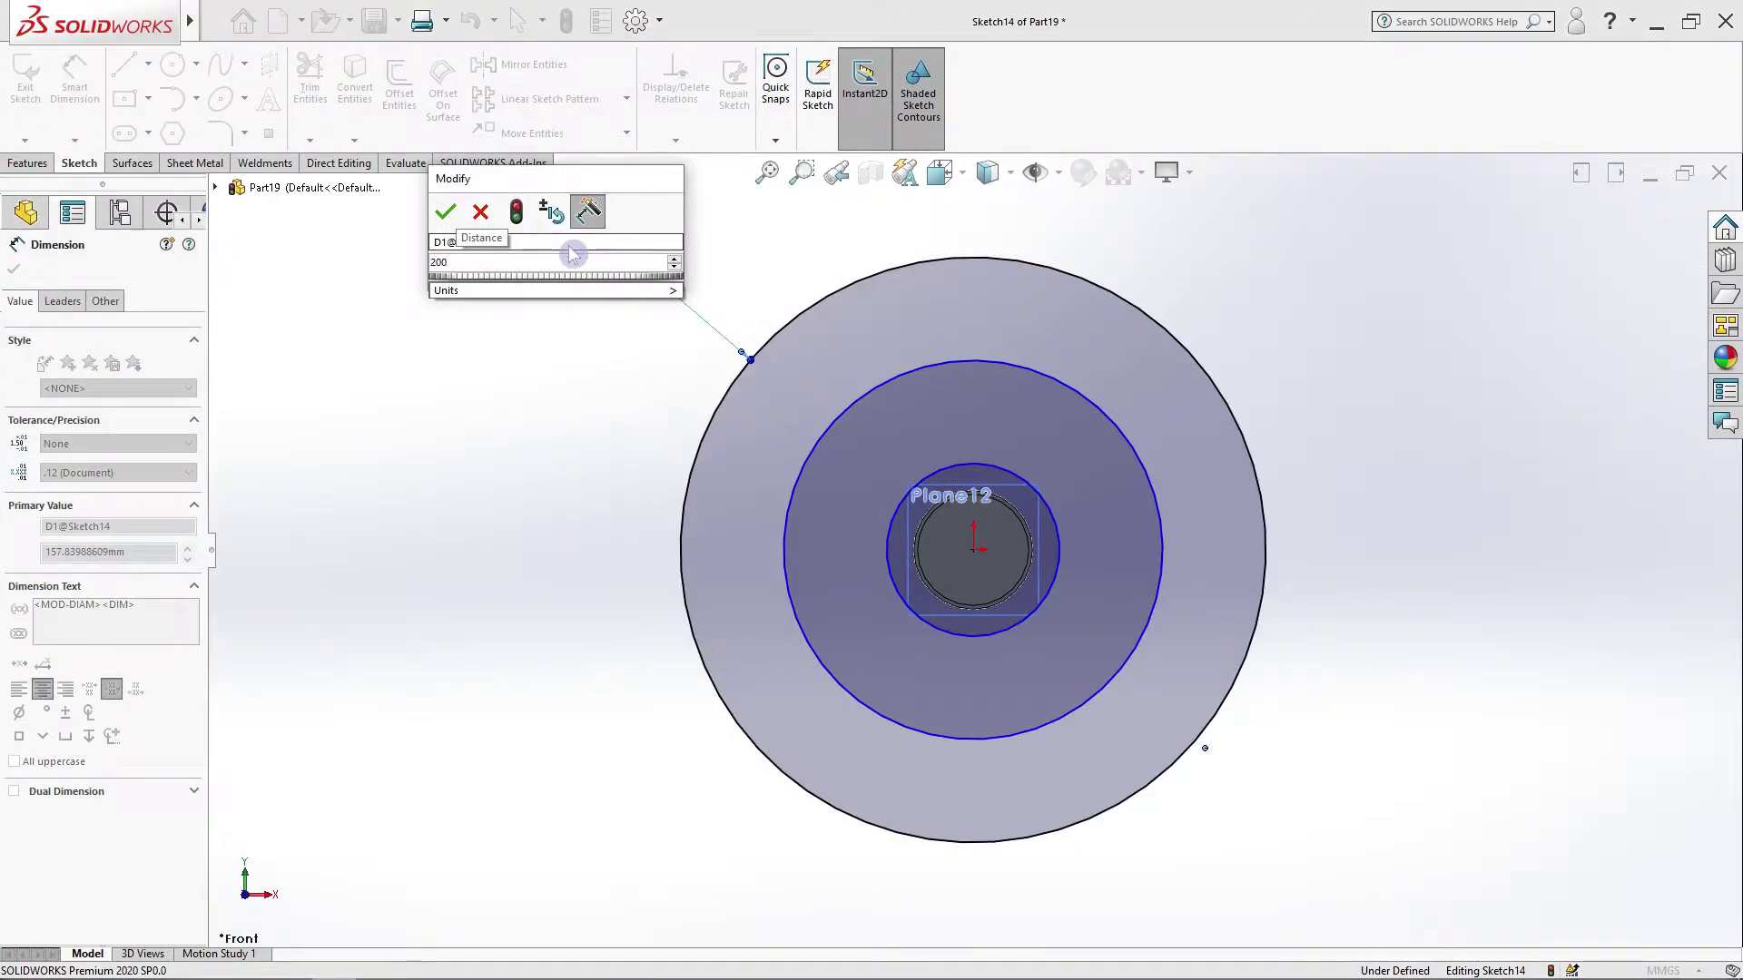
pyautogui.press('Return')
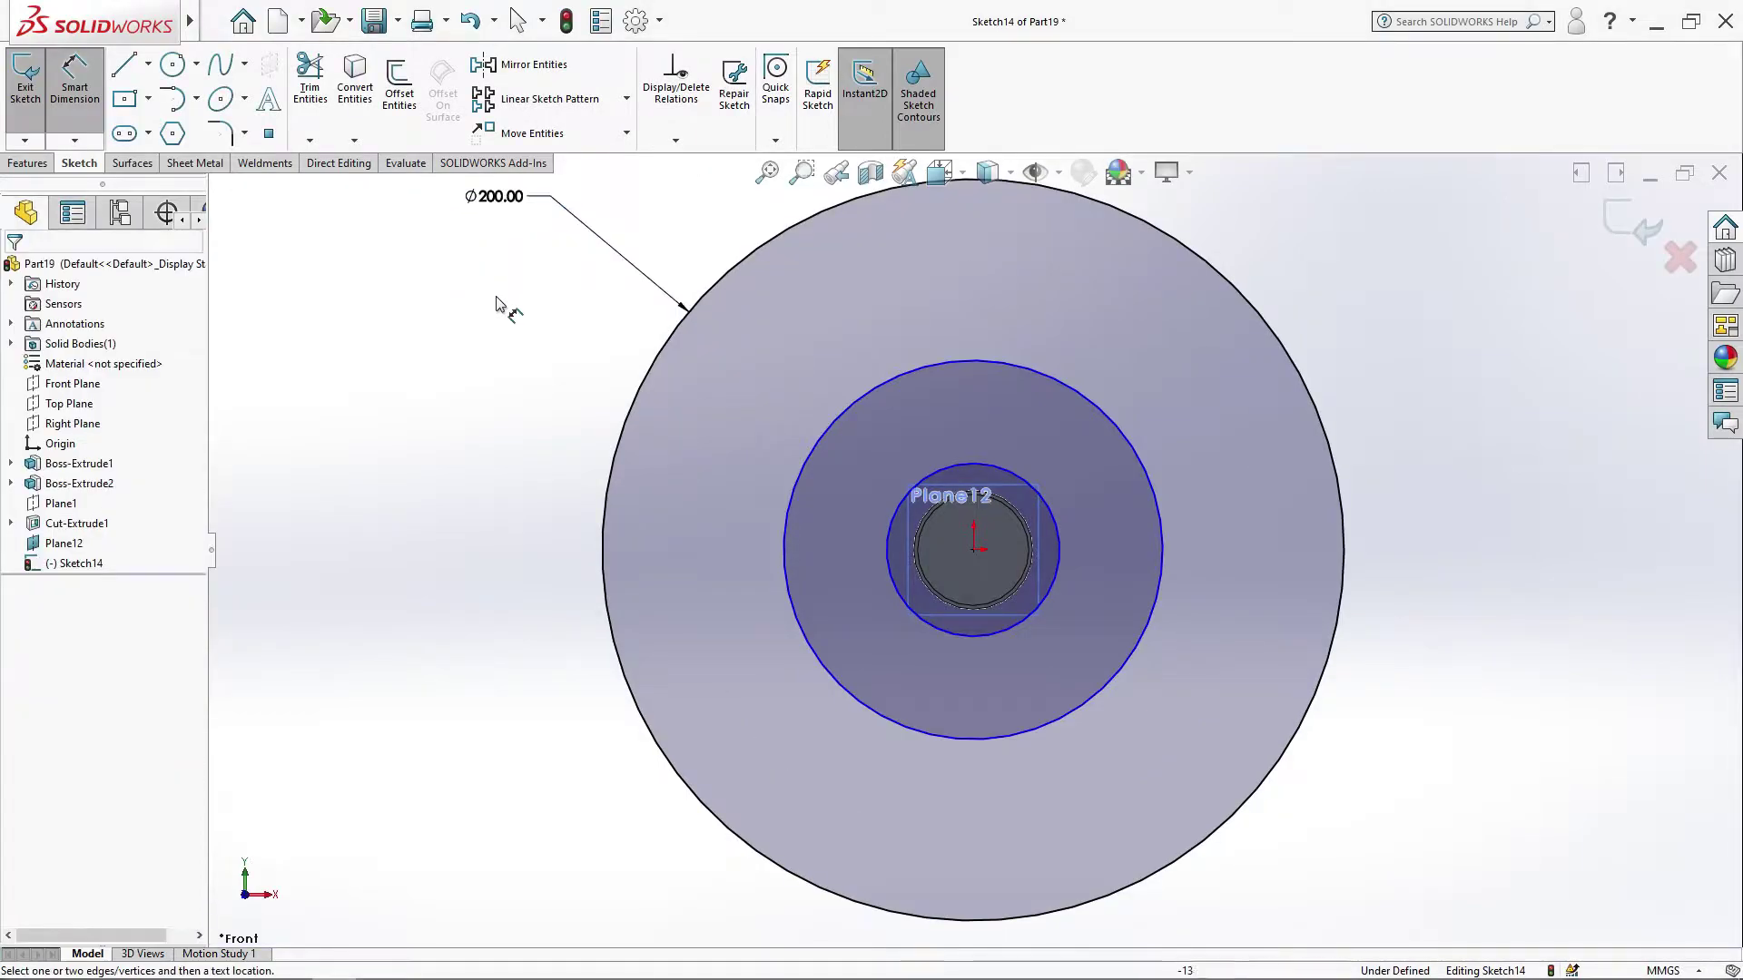
pyautogui.press('f')
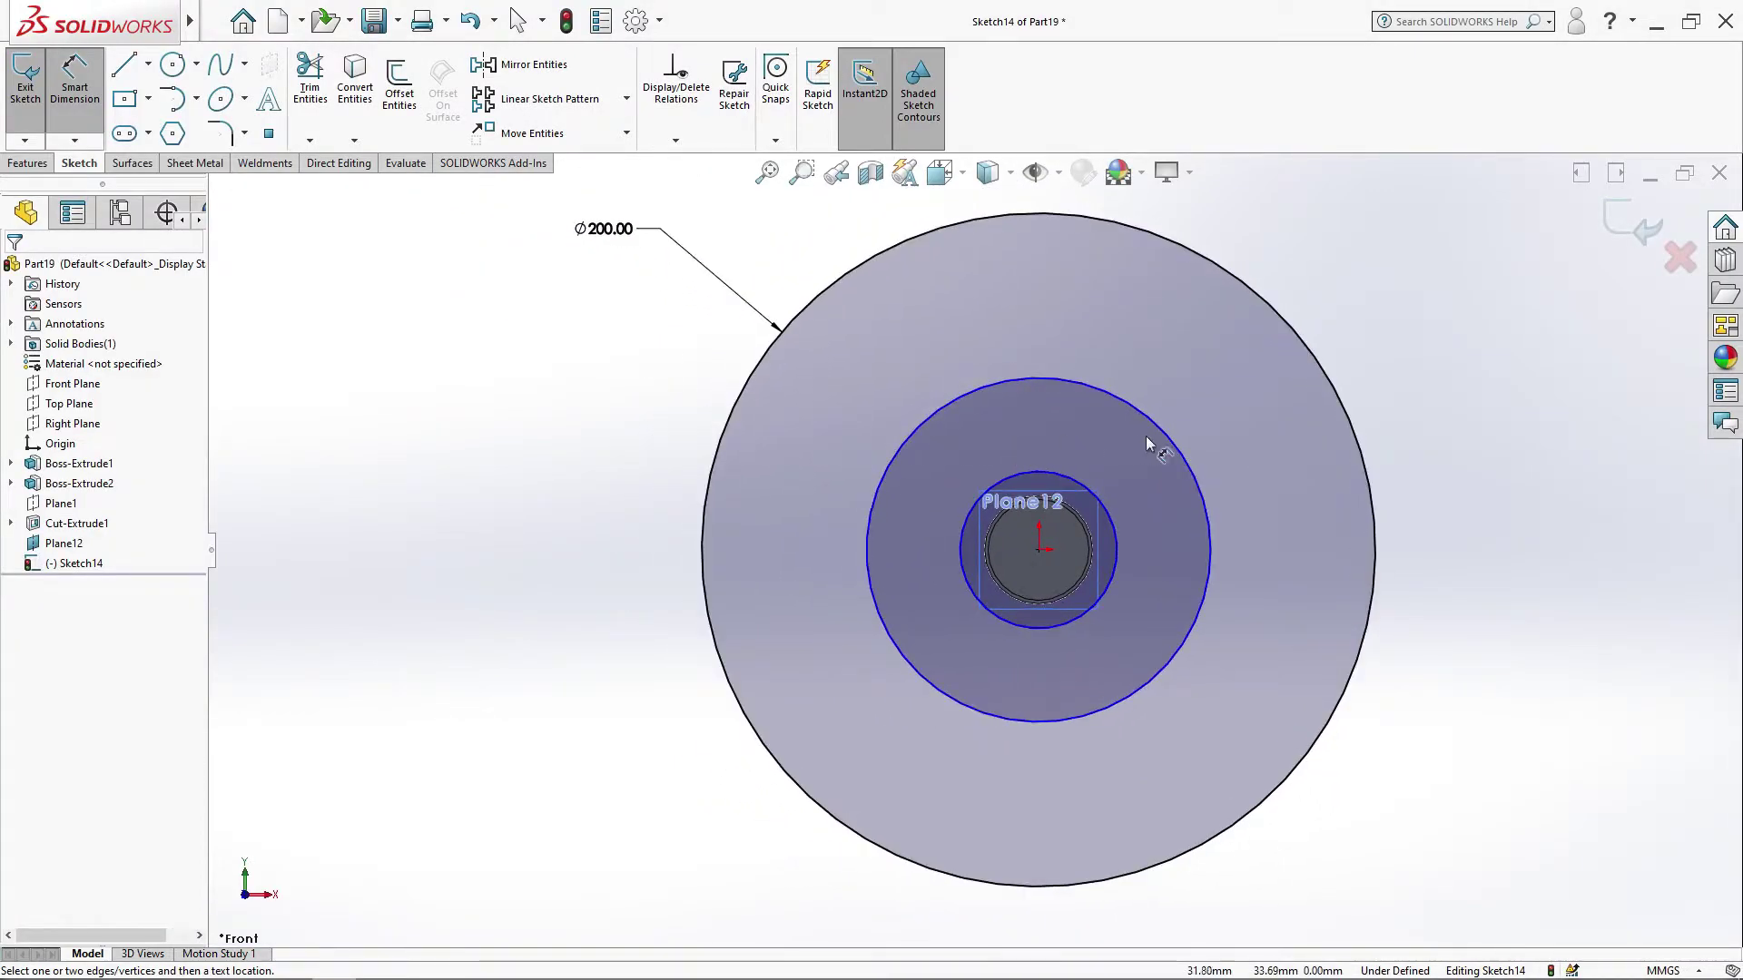
# Step: Dimension the middle and inner circles to Ø100 and Ø32.2 mm
pyautogui.click(1162, 443)
pyautogui.click(1371, 343)
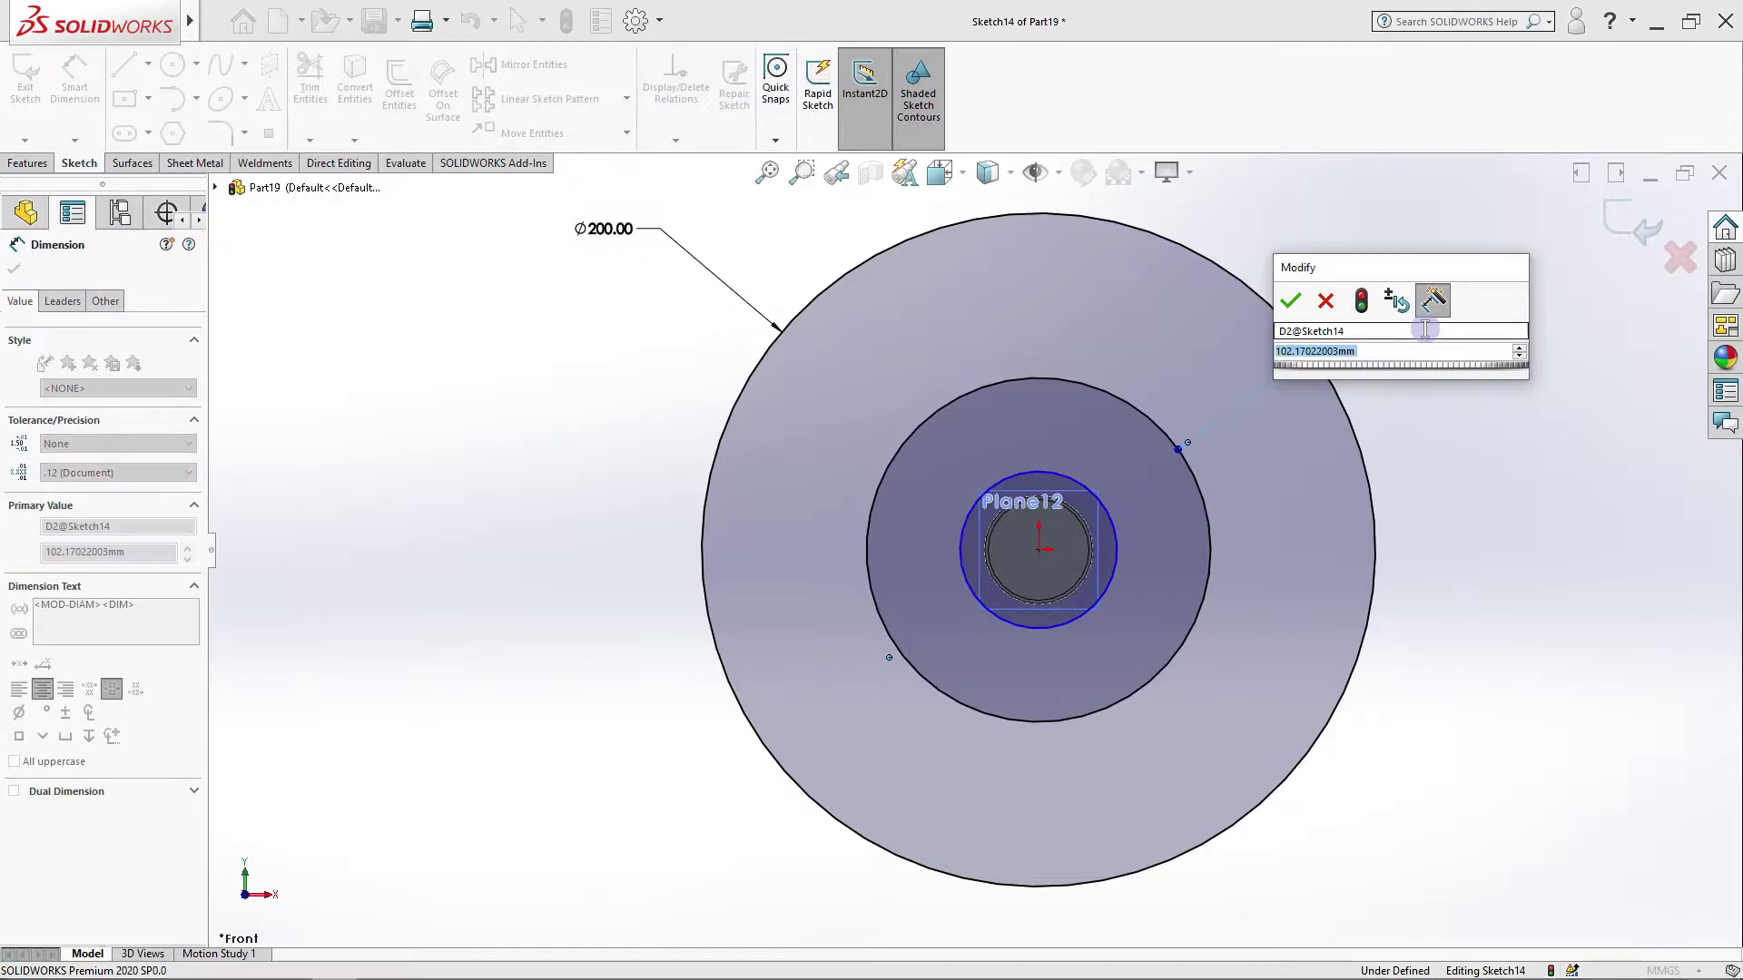
pyautogui.write('100')
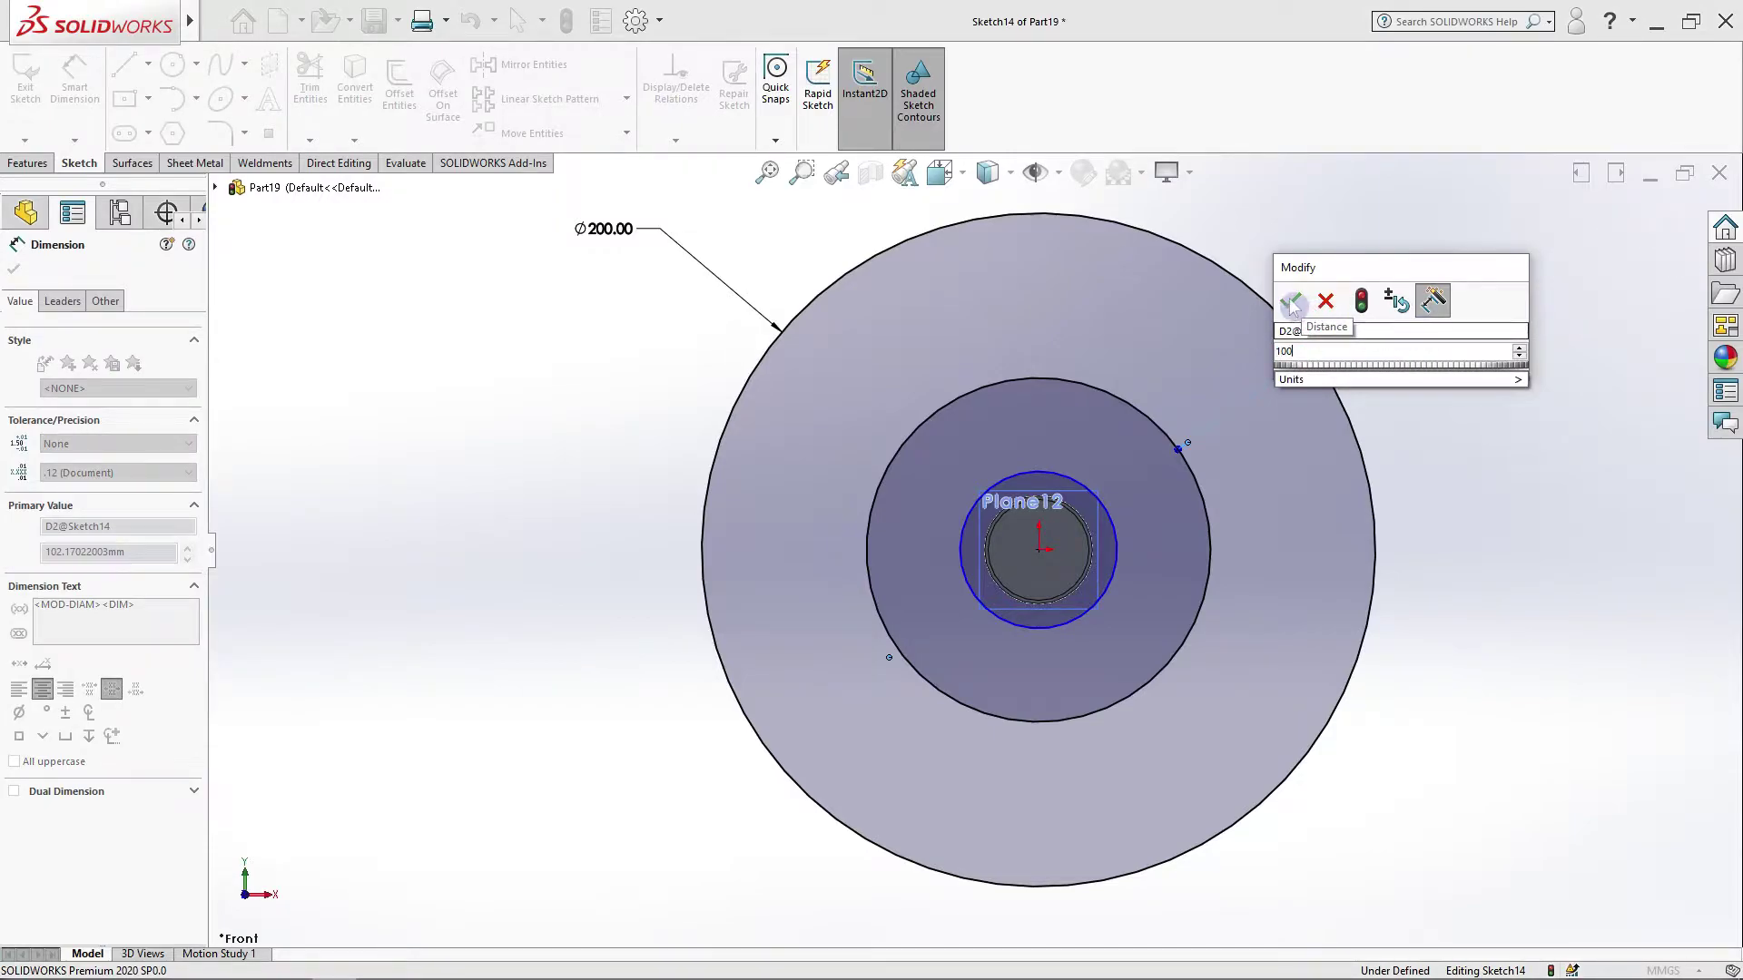
pyautogui.click(1290, 301)
pyautogui.click(1076, 481)
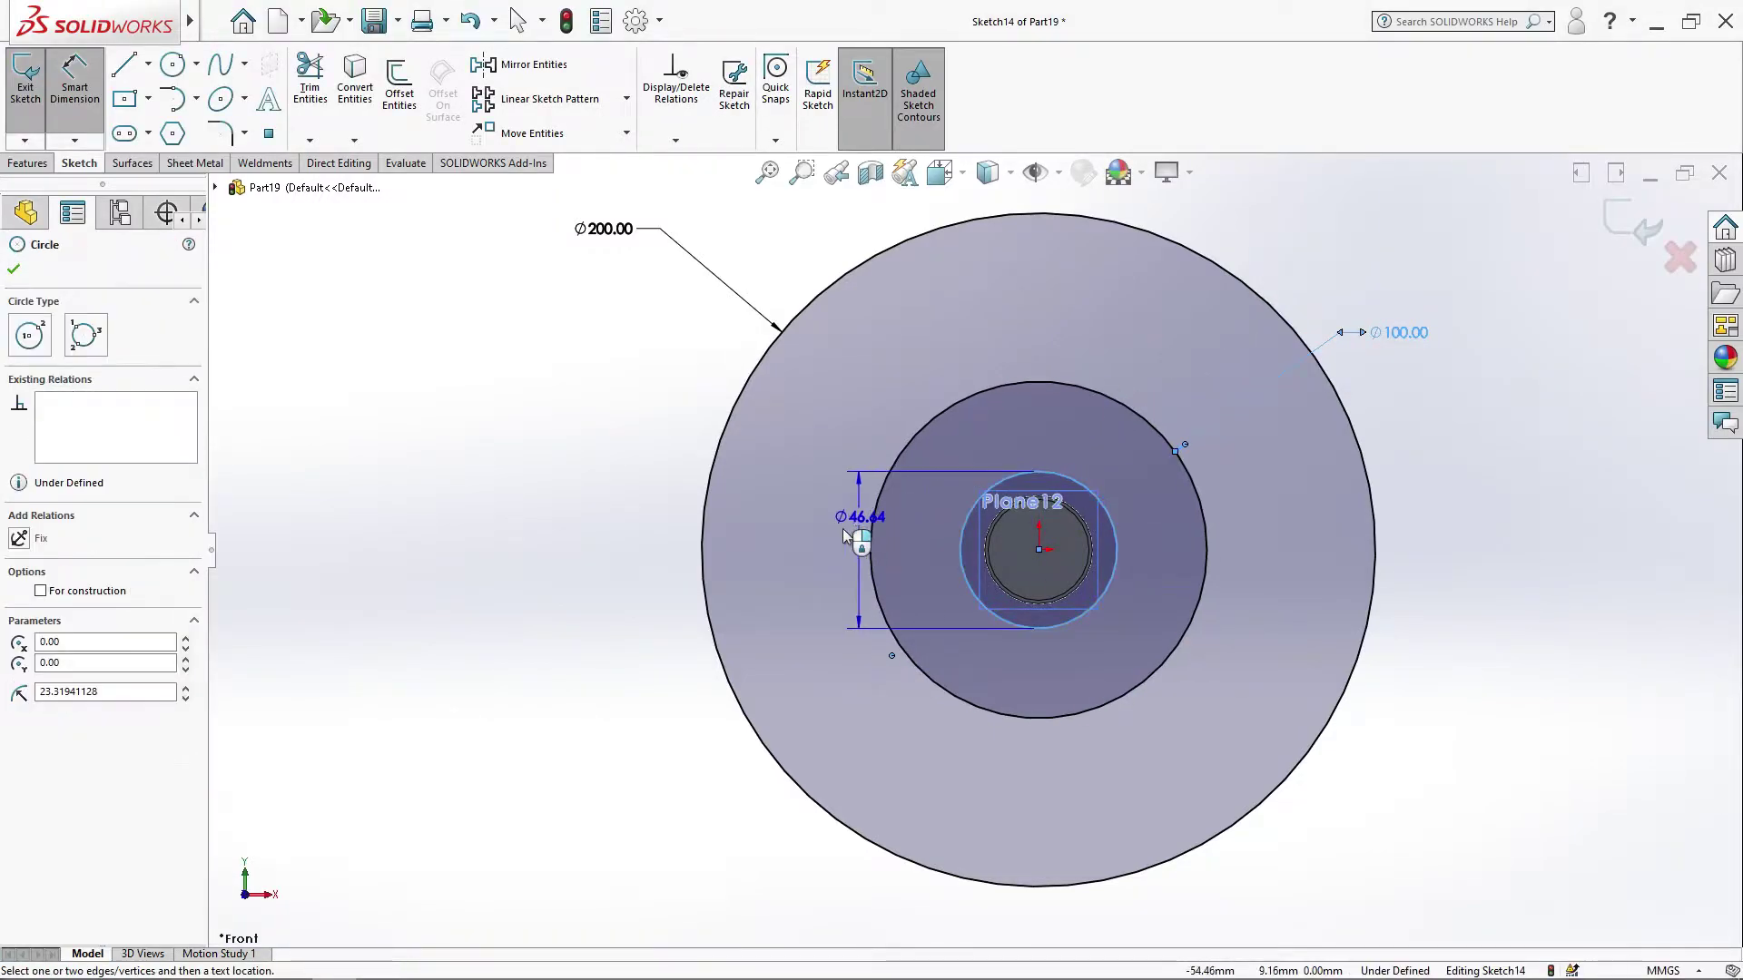
pyautogui.click(828, 681)
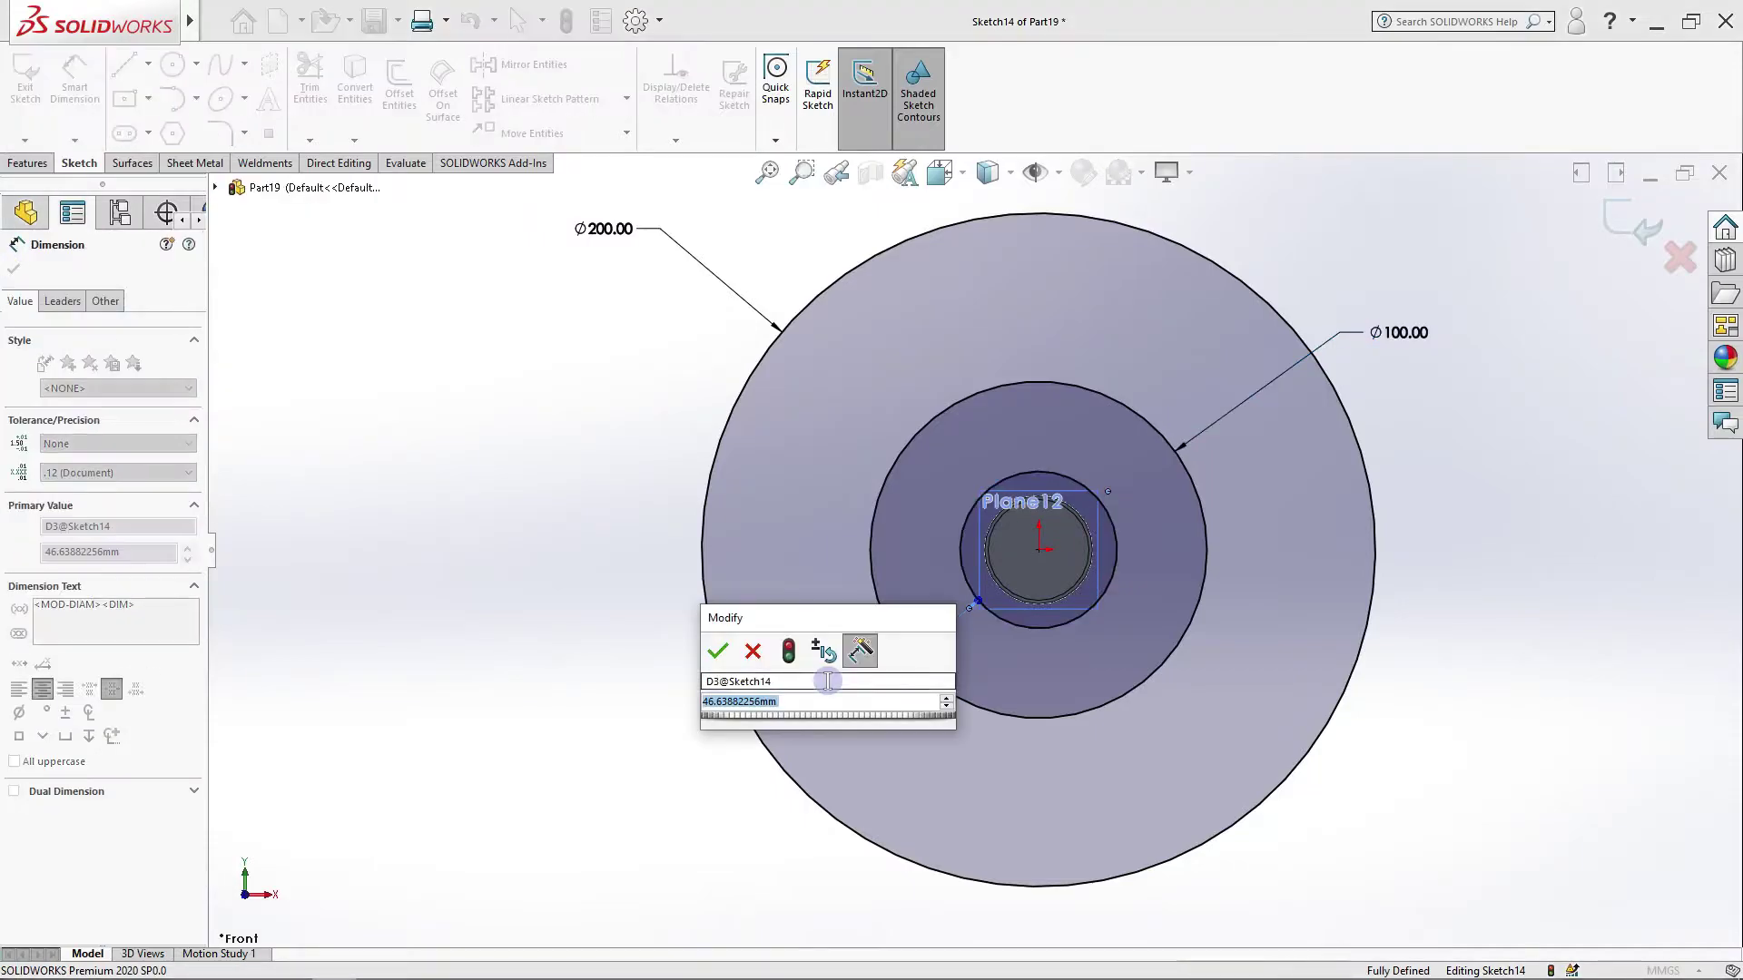
pyautogui.write('32.2')
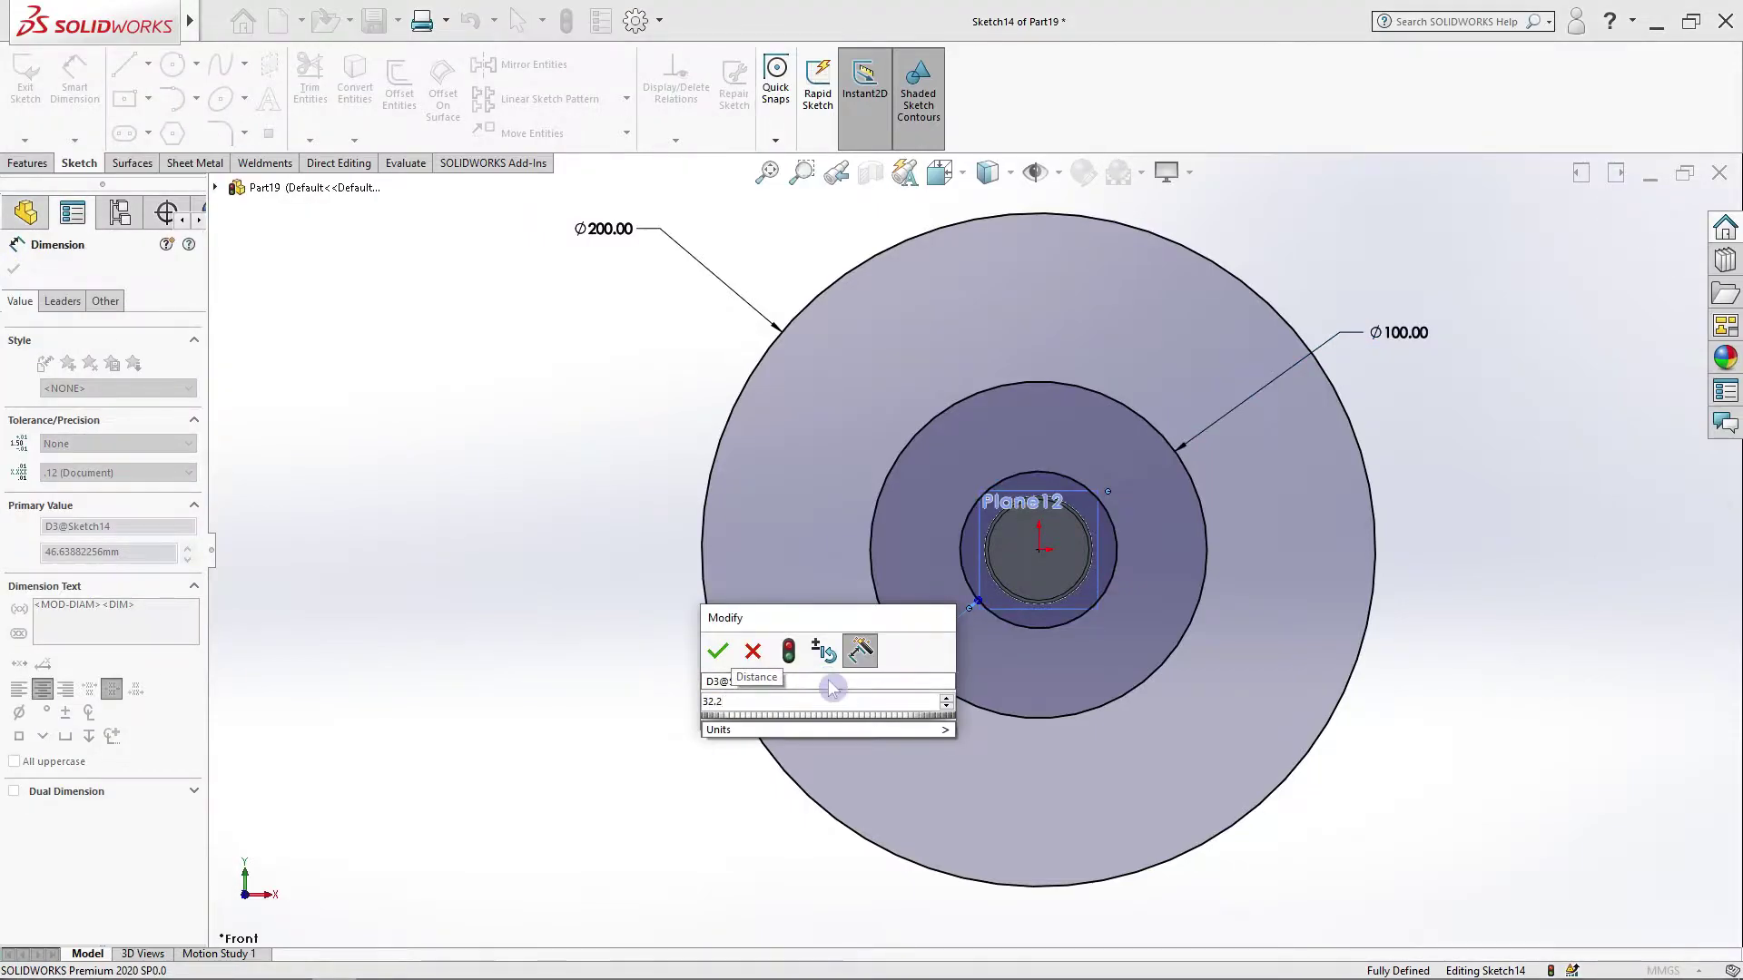
pyautogui.click(717, 652)
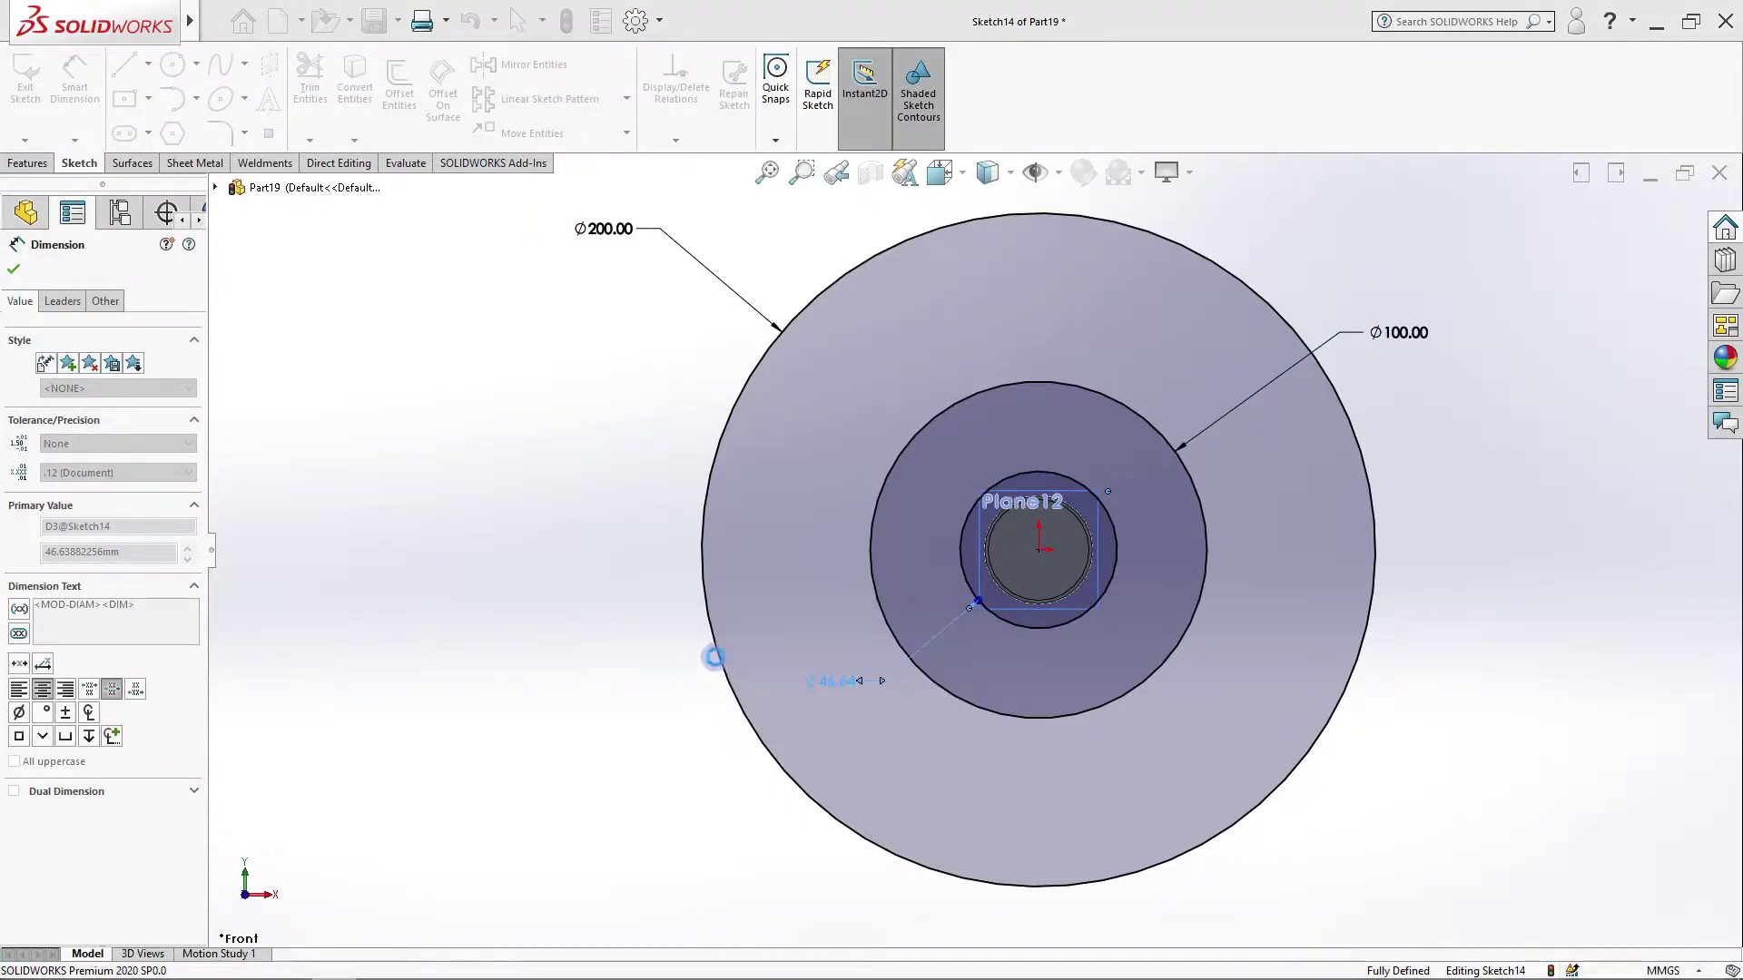
pyautogui.click(626, 645)
# Step: Draw two lines from the outer circle down to the Ø100 circle
pyautogui.click(125, 66)
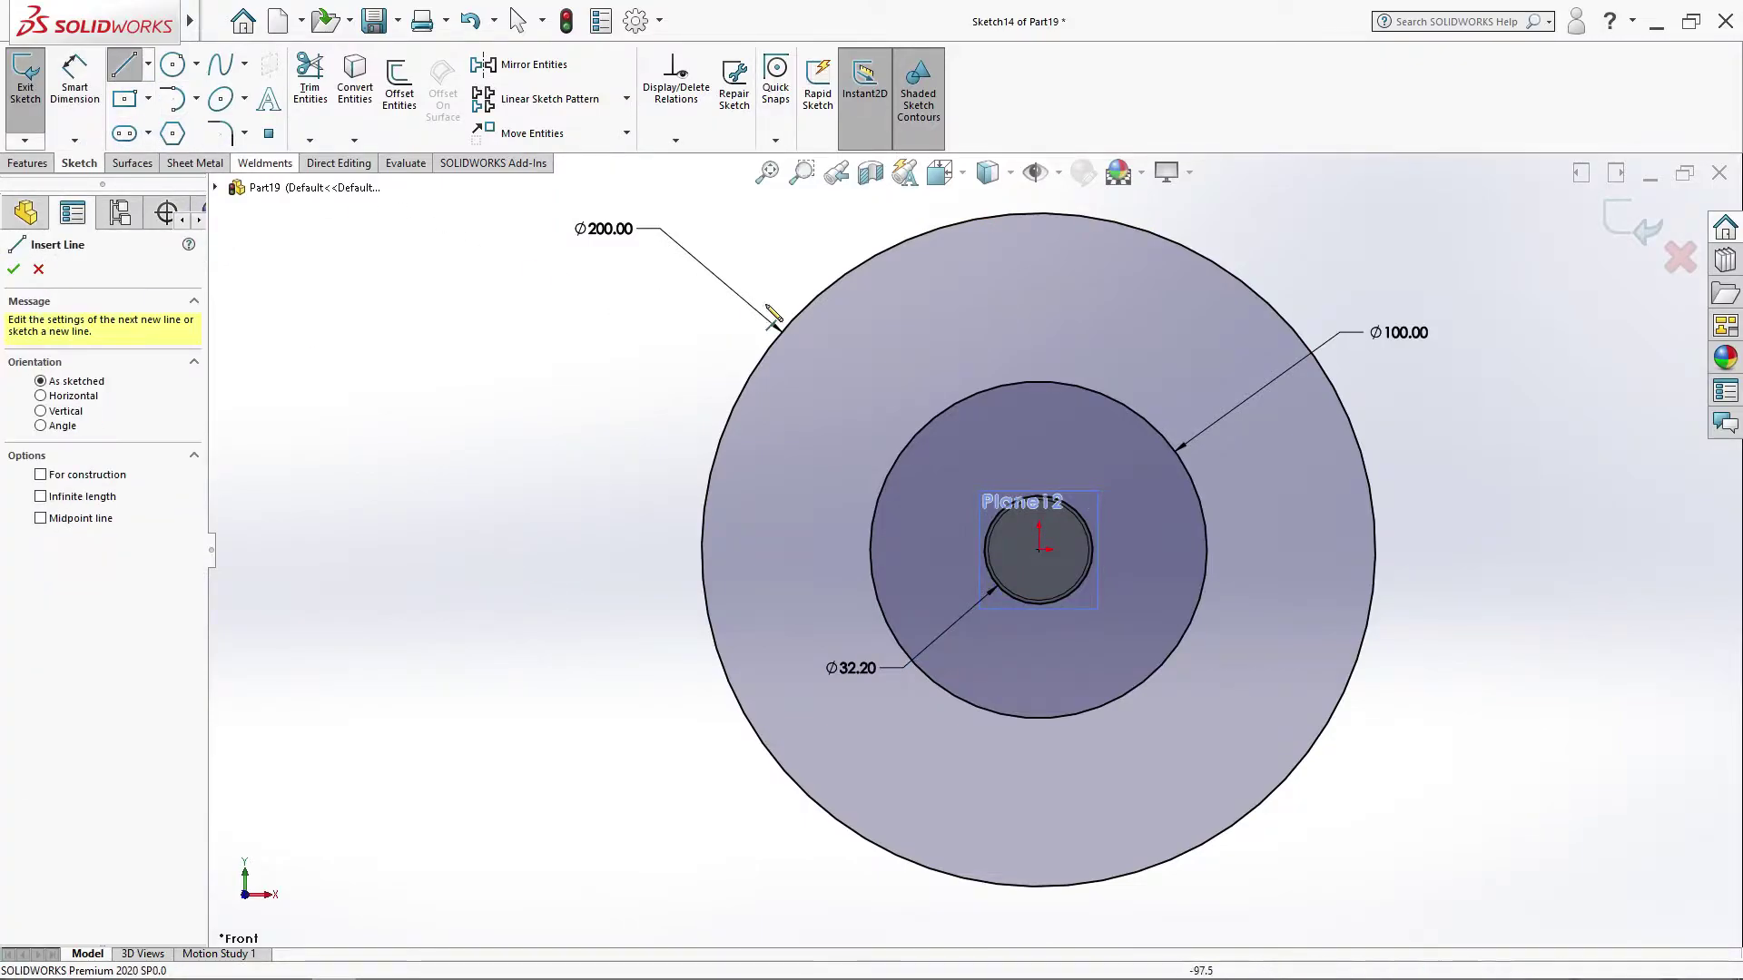
pyautogui.click(900, 246)
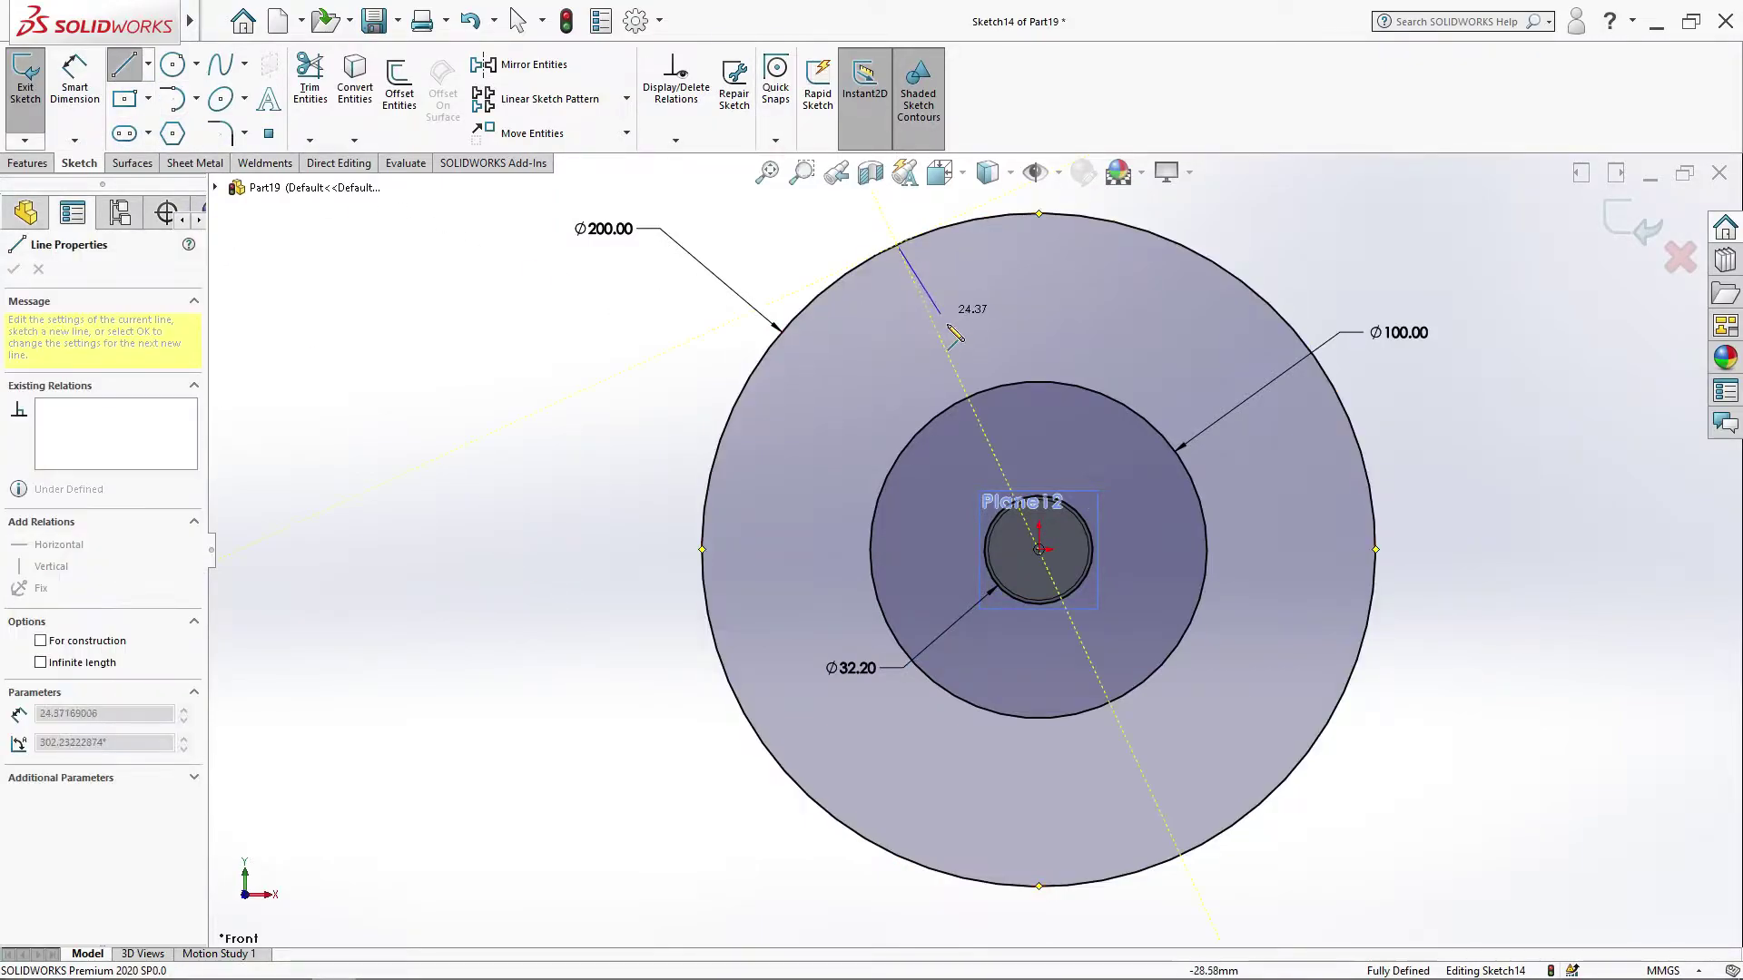
pyautogui.click(955, 406)
pyautogui.rightClick(917, 325)
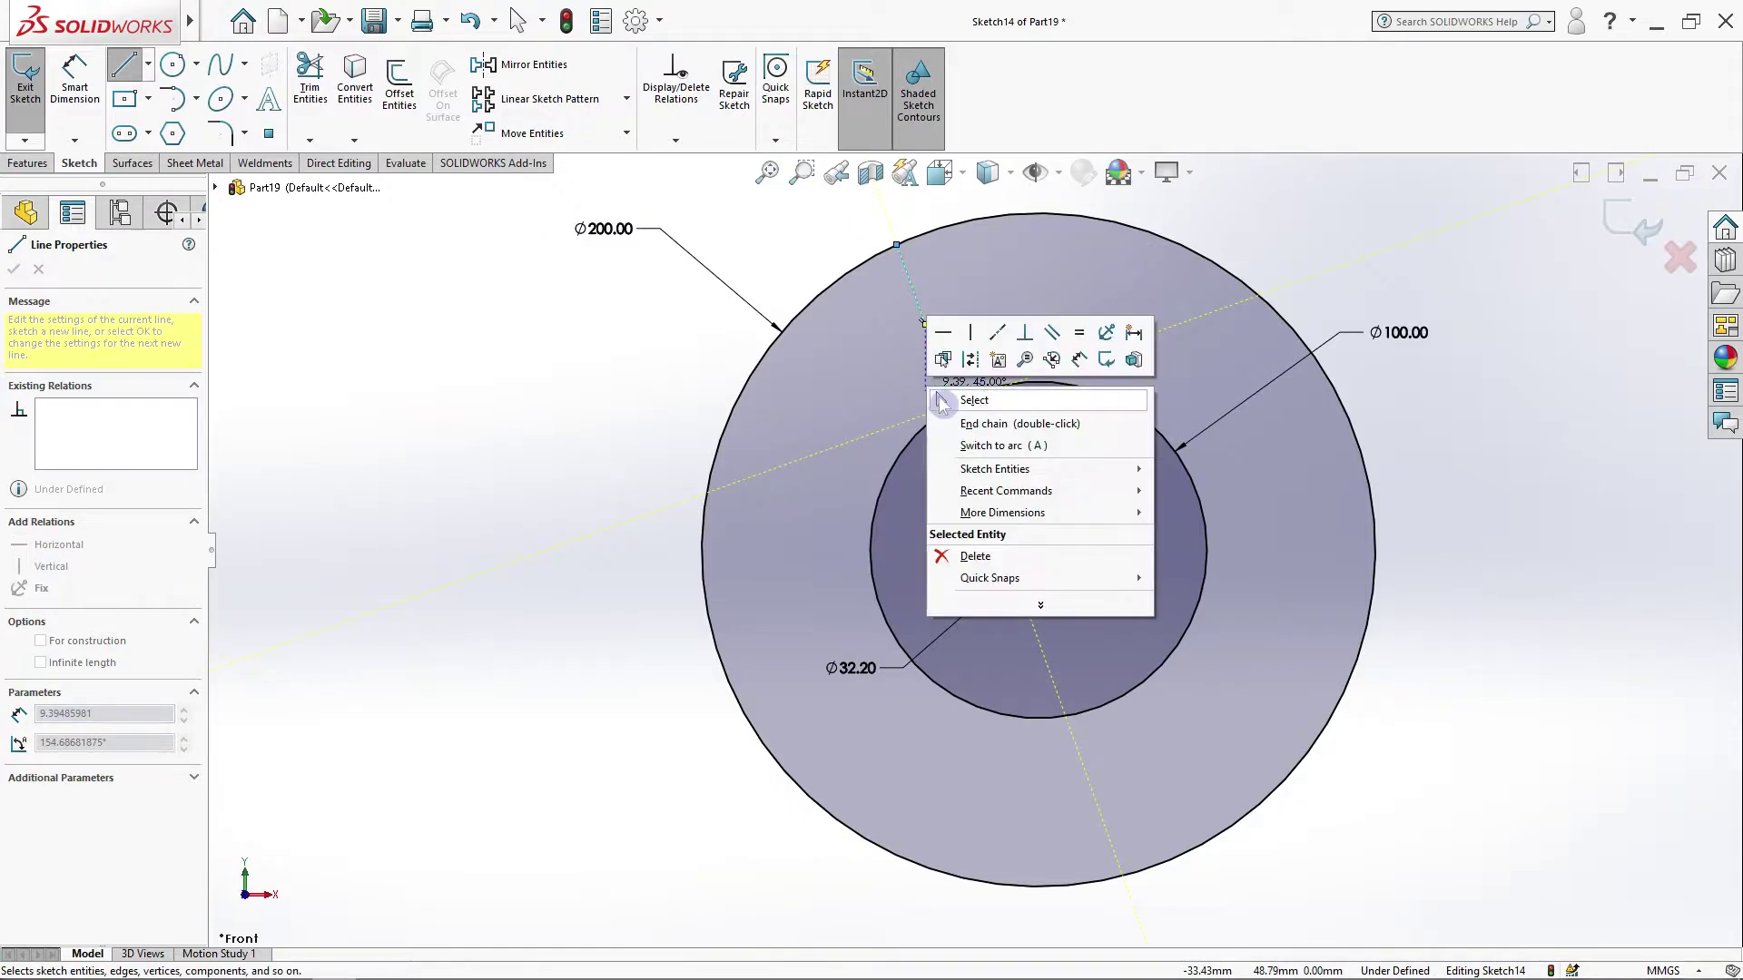
pyautogui.click(937, 401)
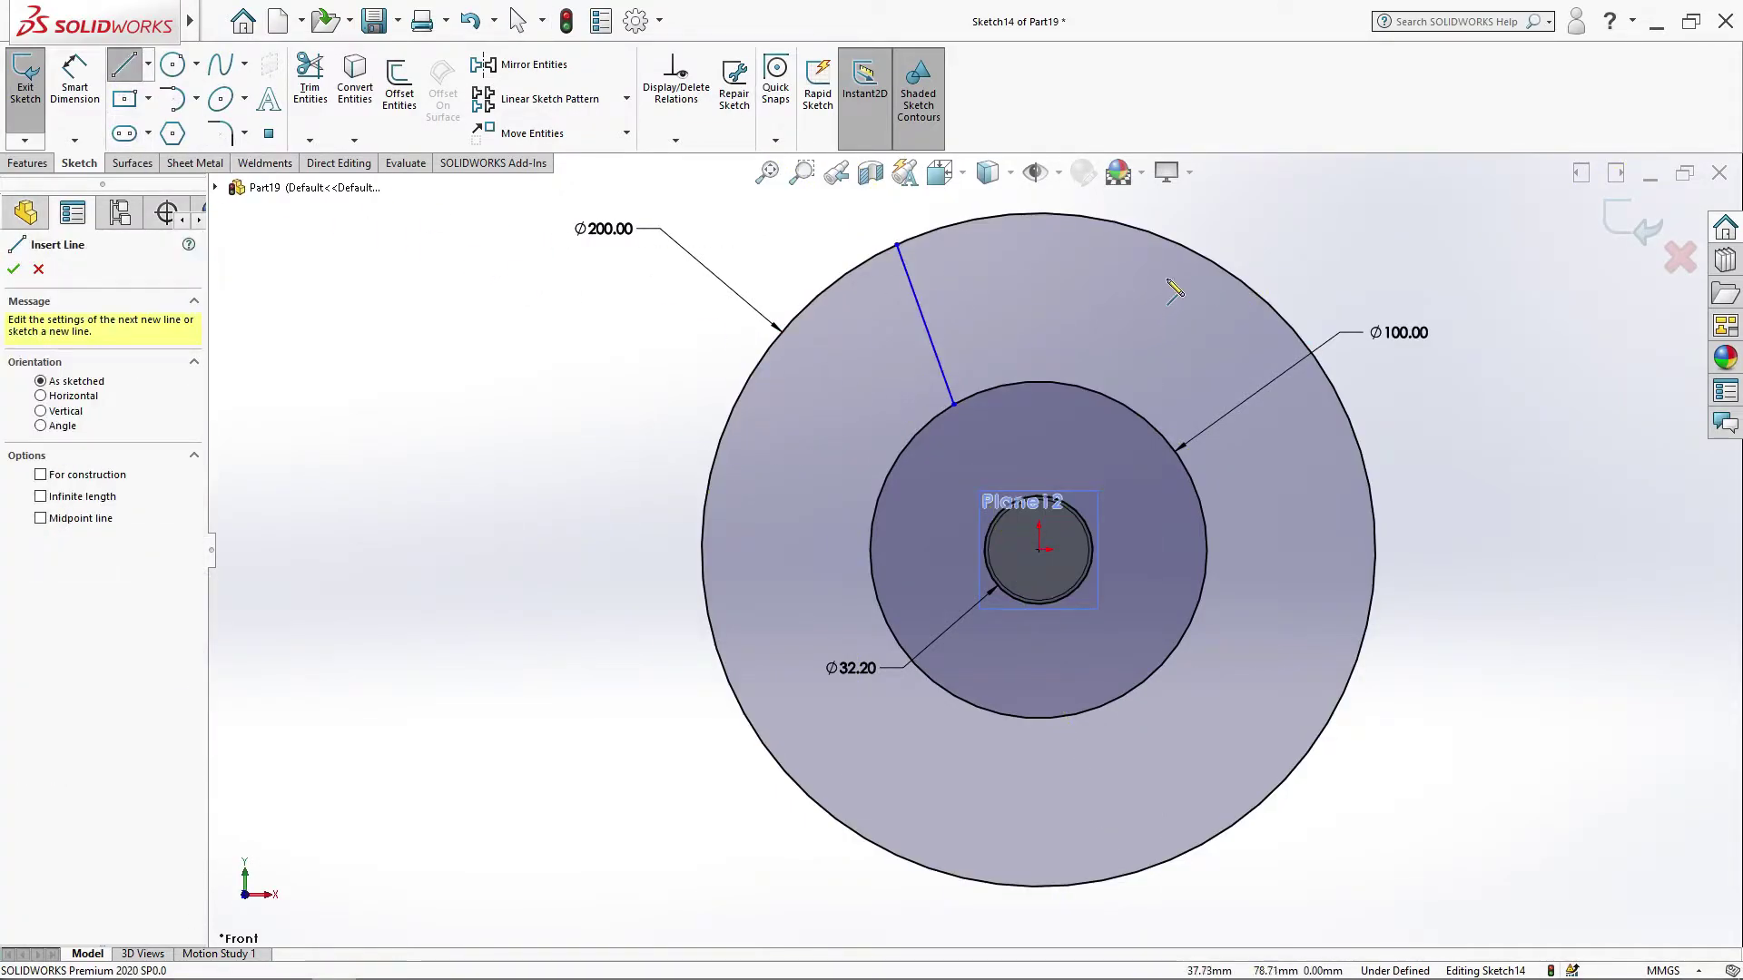
pyautogui.click(1179, 243)
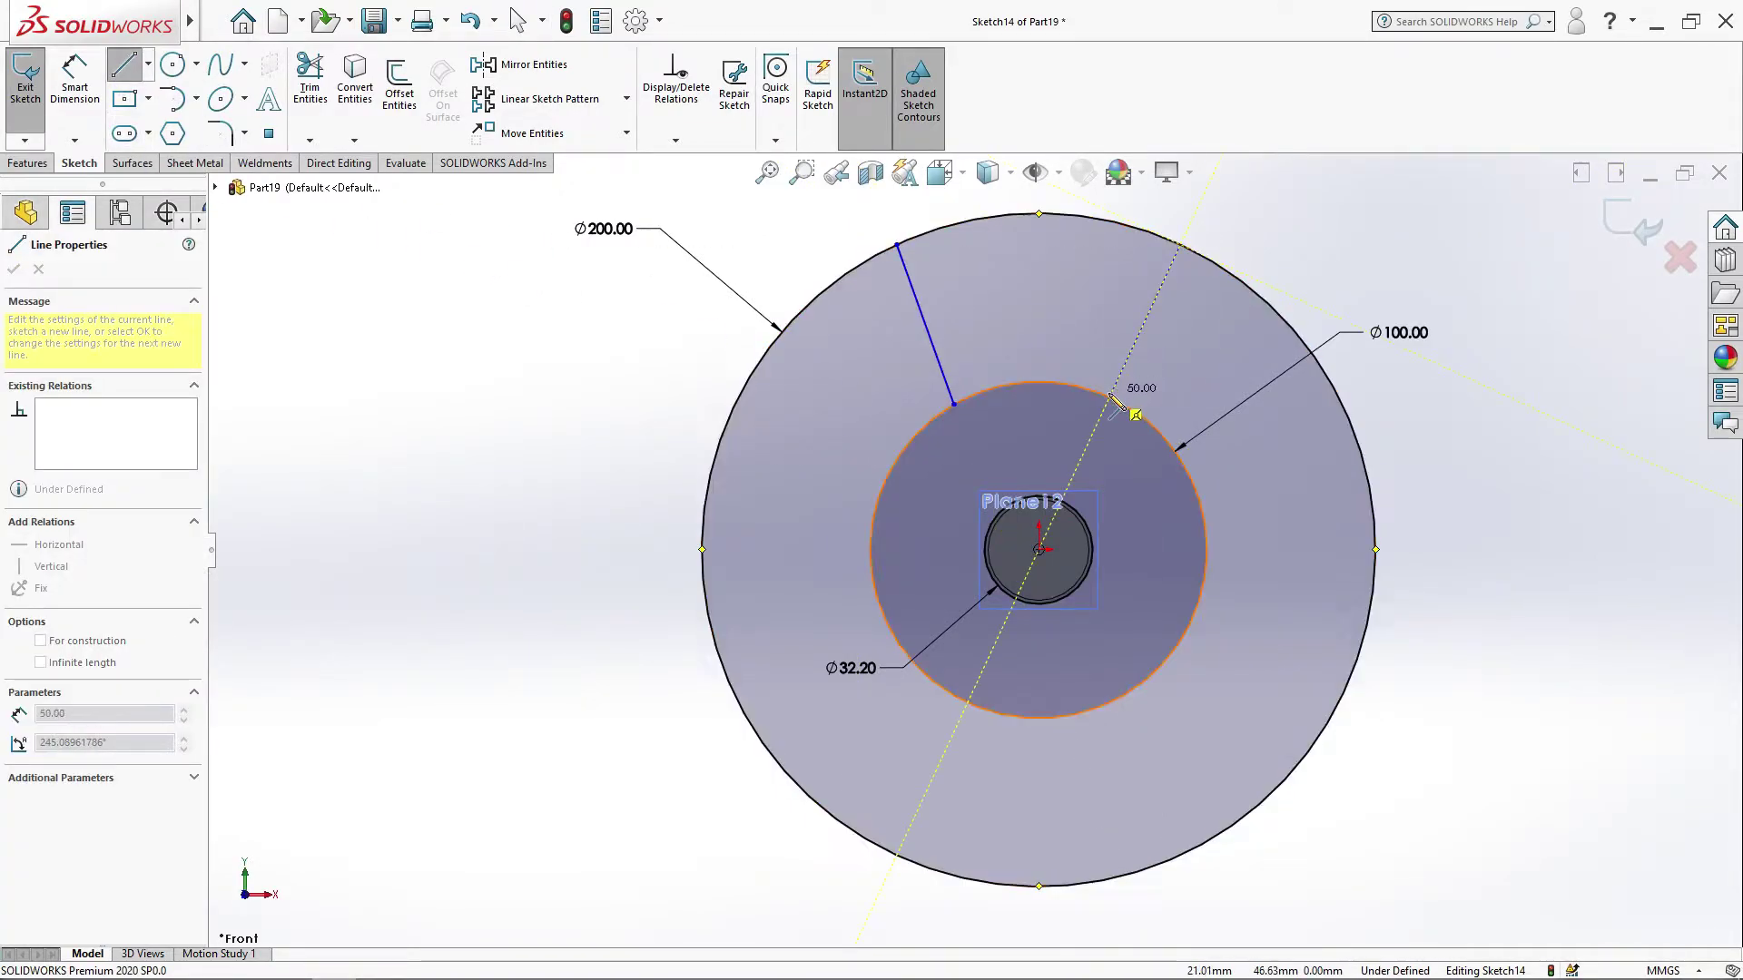
pyautogui.click(1089, 391)
pyautogui.rightClick(1078, 354)
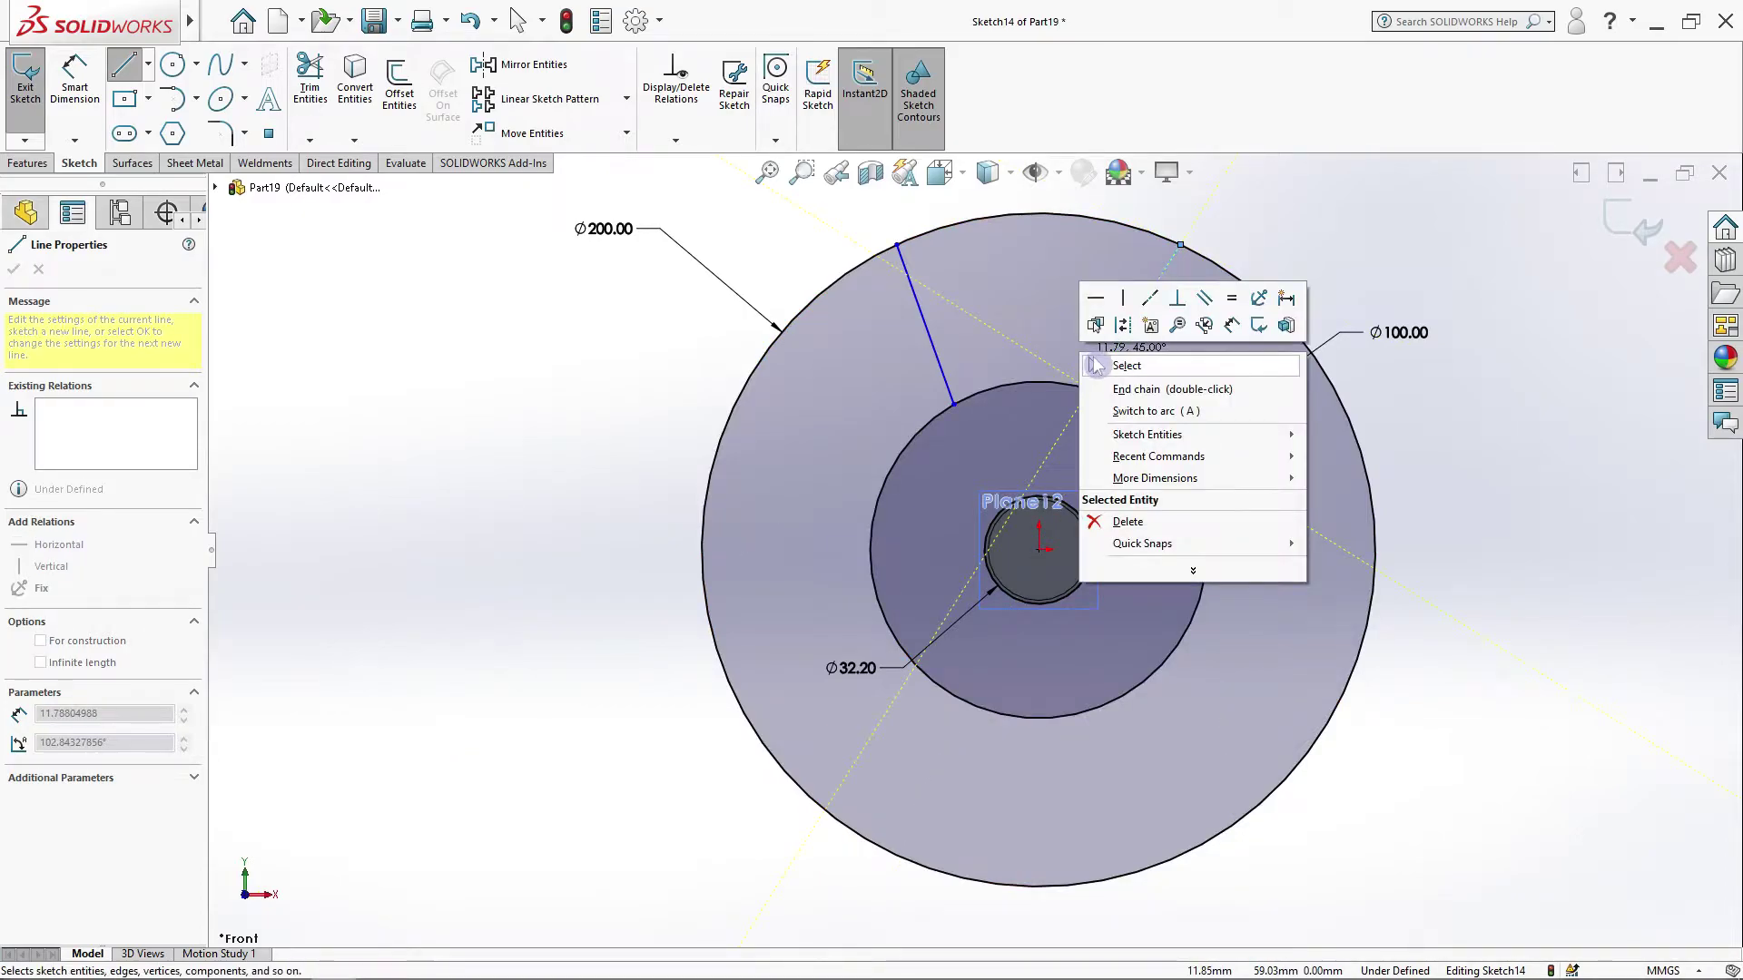
pyautogui.click(1116, 361)
# Step: Make the left line vertical and the right line parallel to it
pyautogui.click(945, 367)
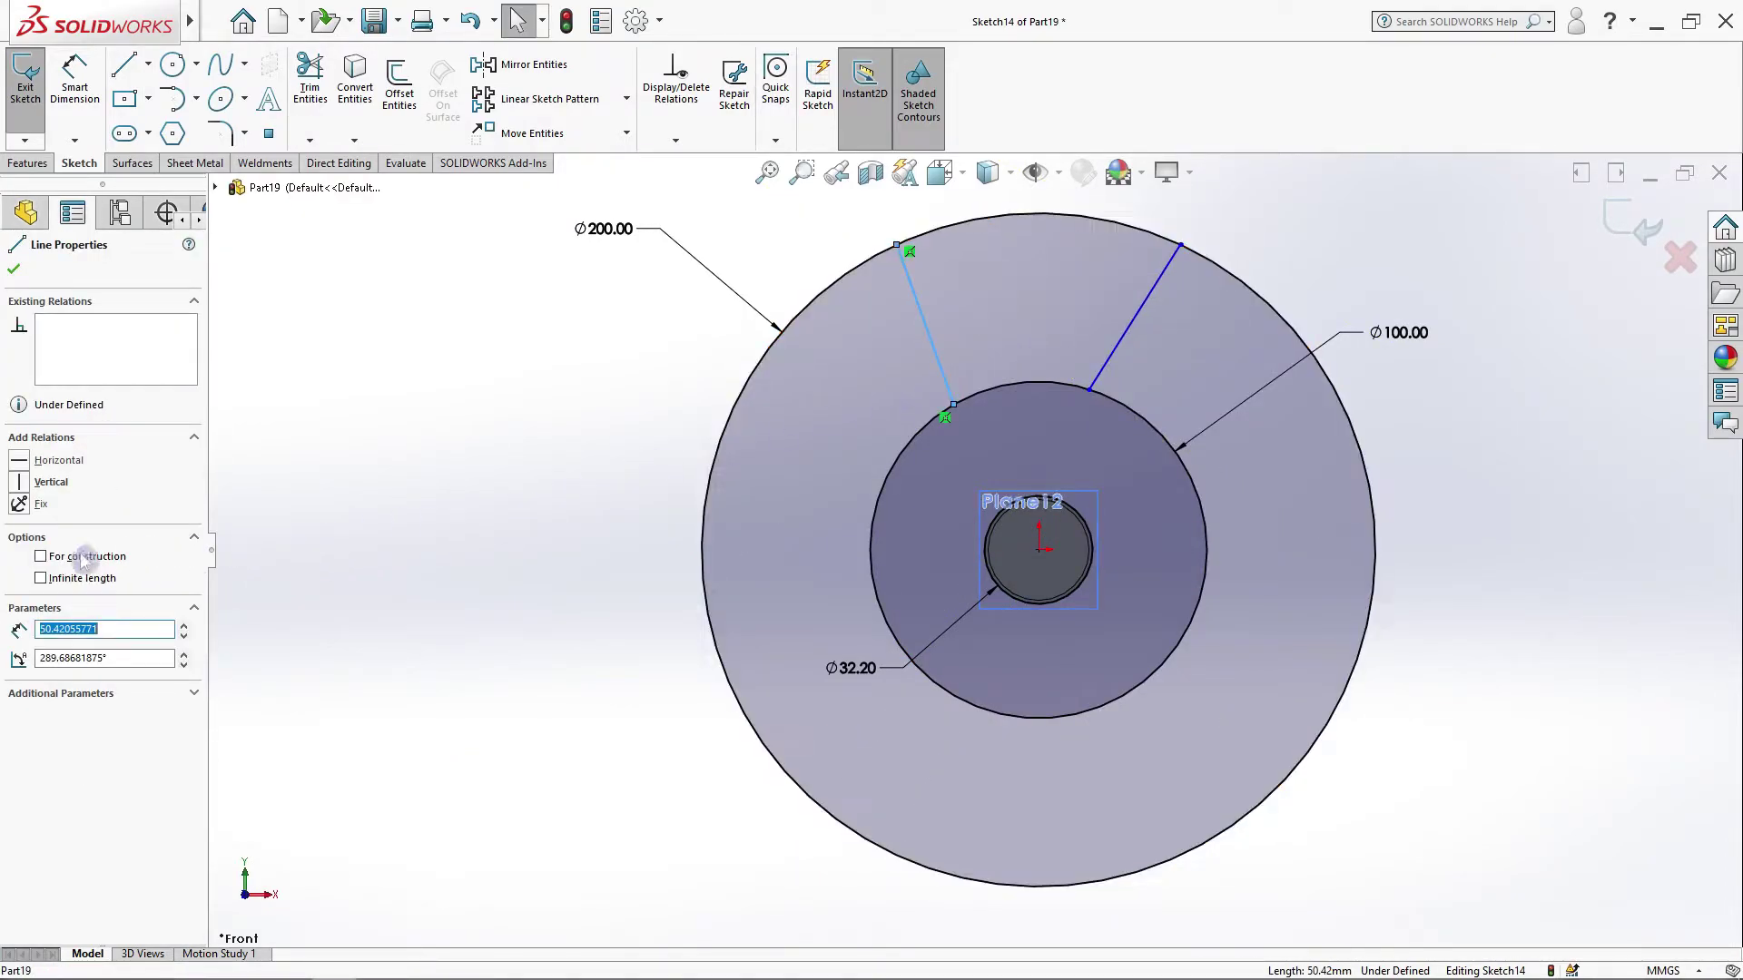
pyautogui.click(21, 484)
pyautogui.click(14, 271)
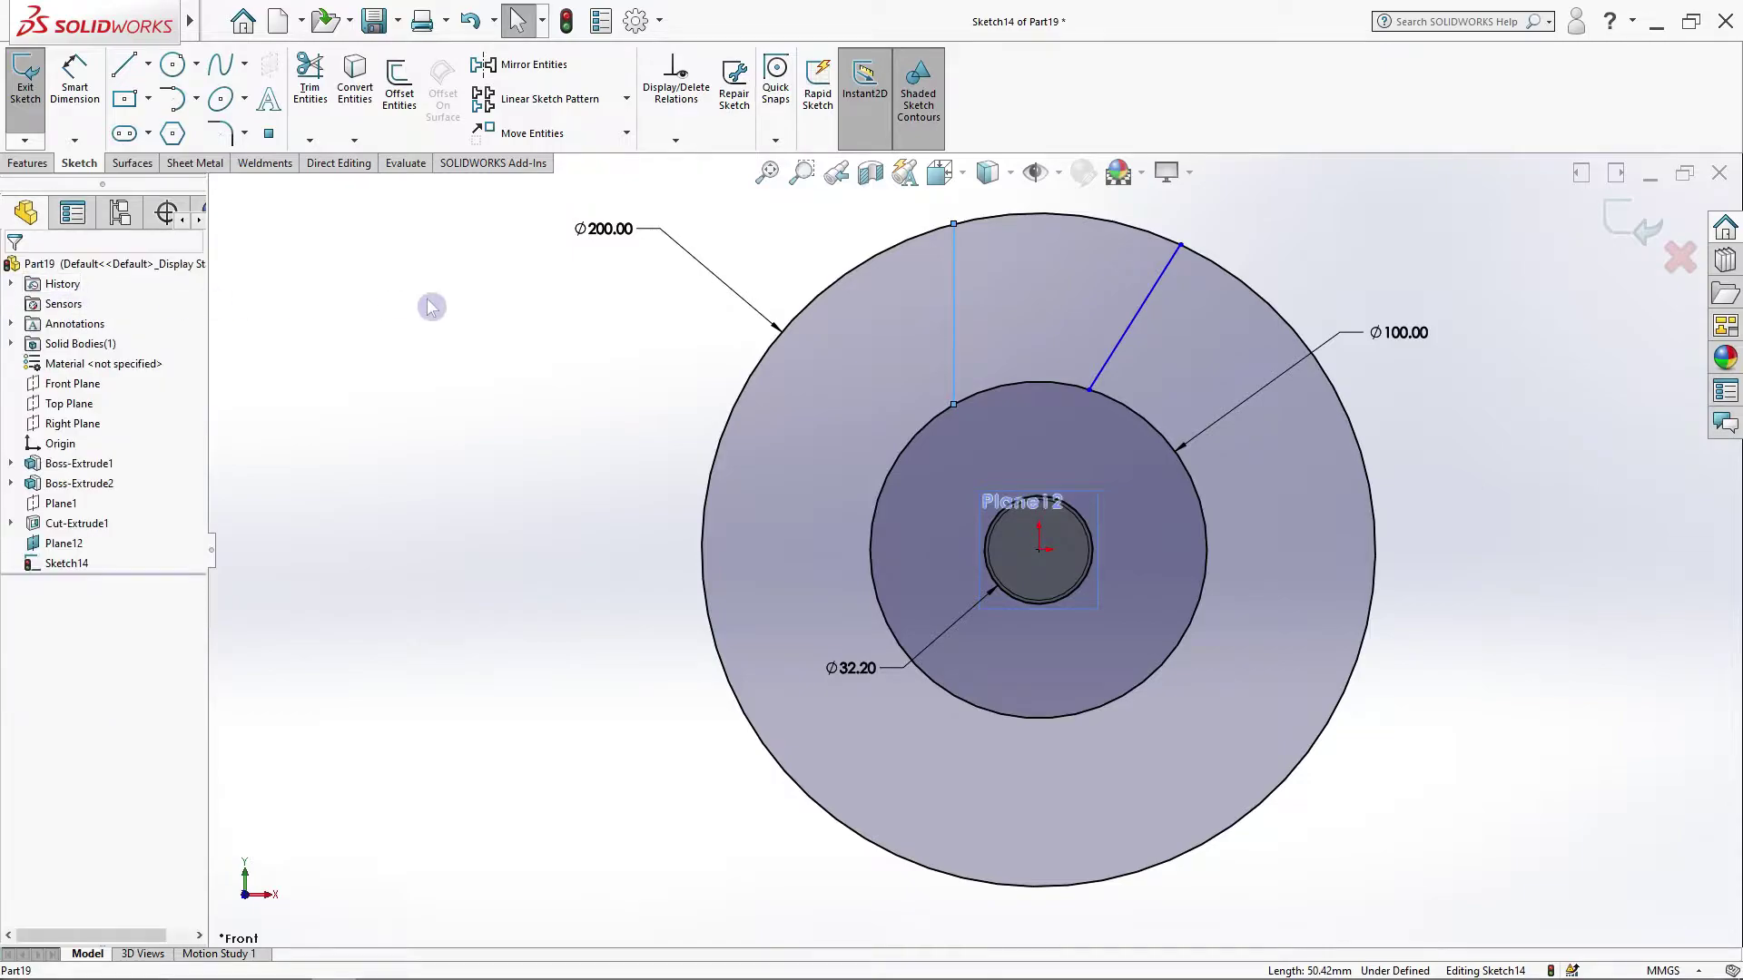
pyautogui.keyDown('ctrl'); pyautogui.click(1111, 345); pyautogui.keyUp('ctrl')
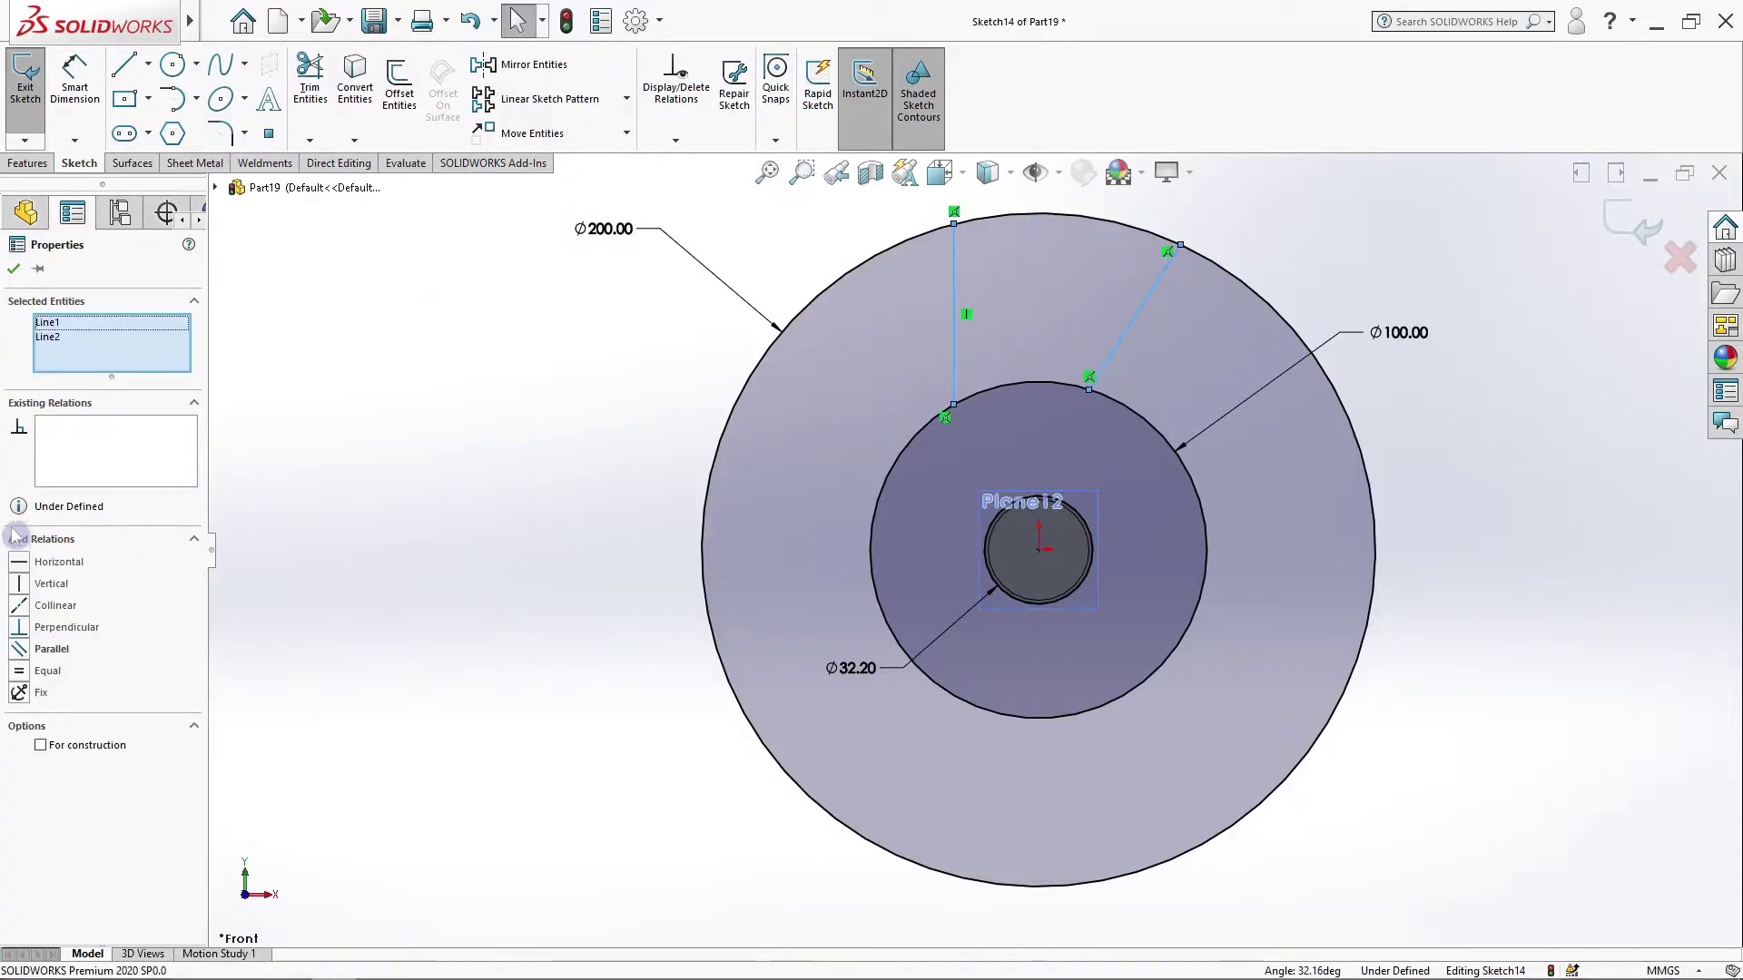
pyautogui.click(18, 648)
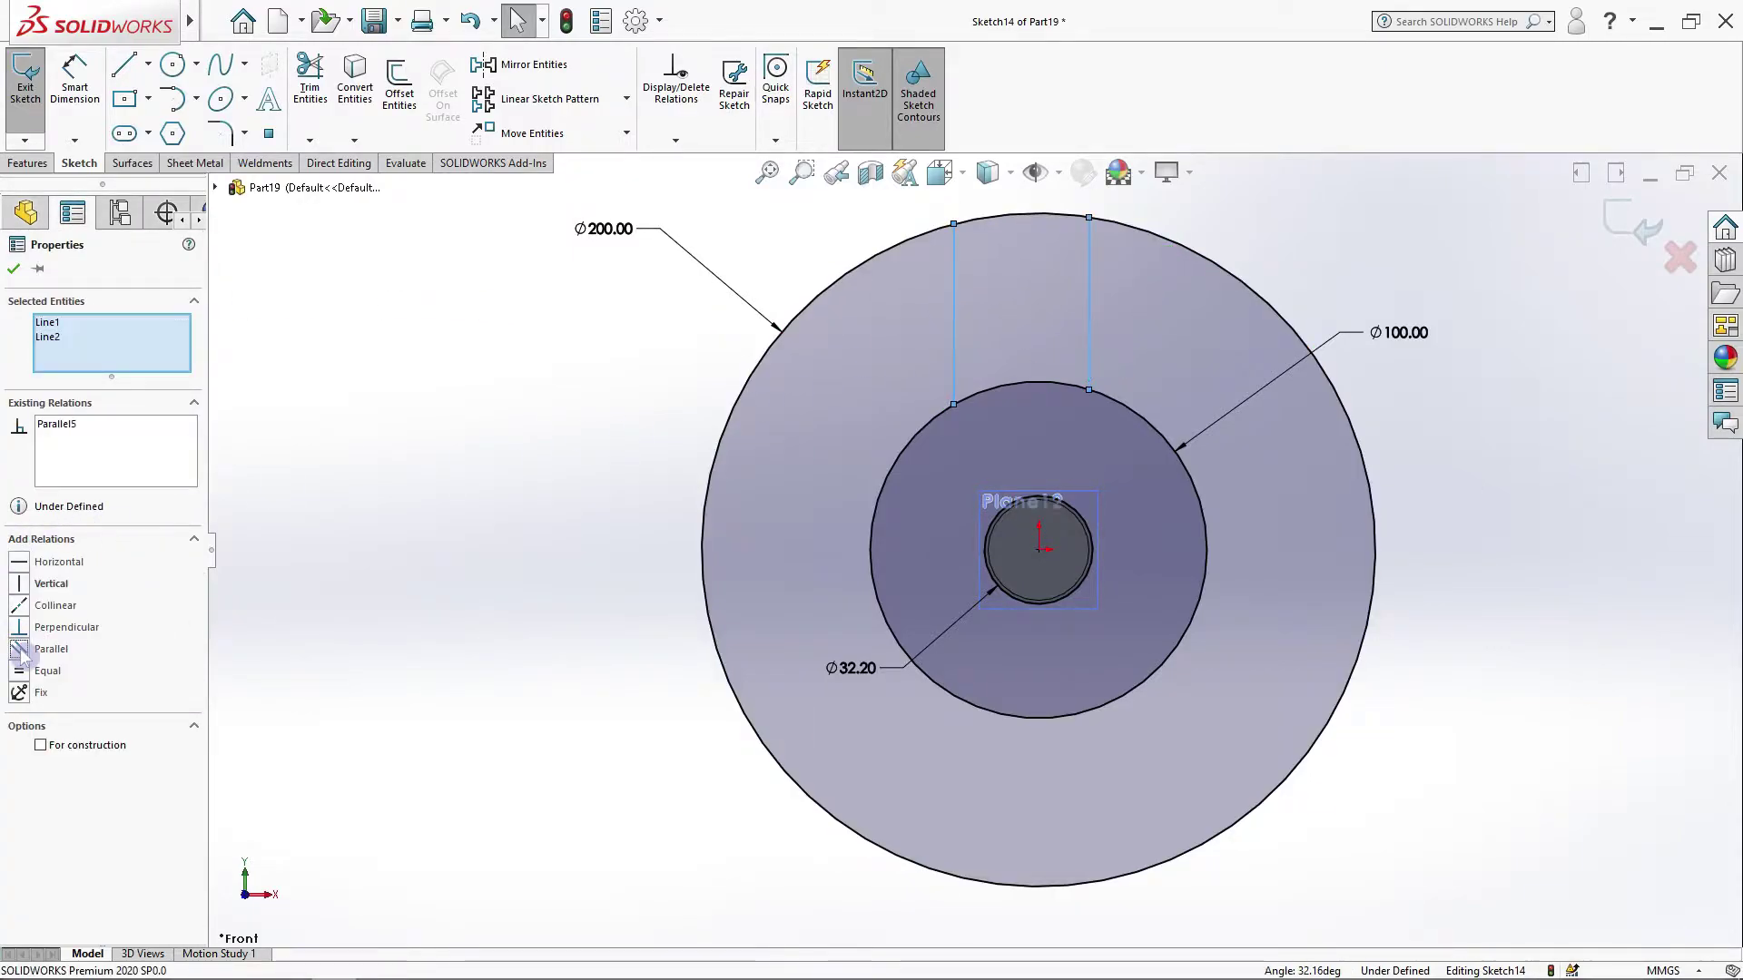
pyautogui.click(14, 271)
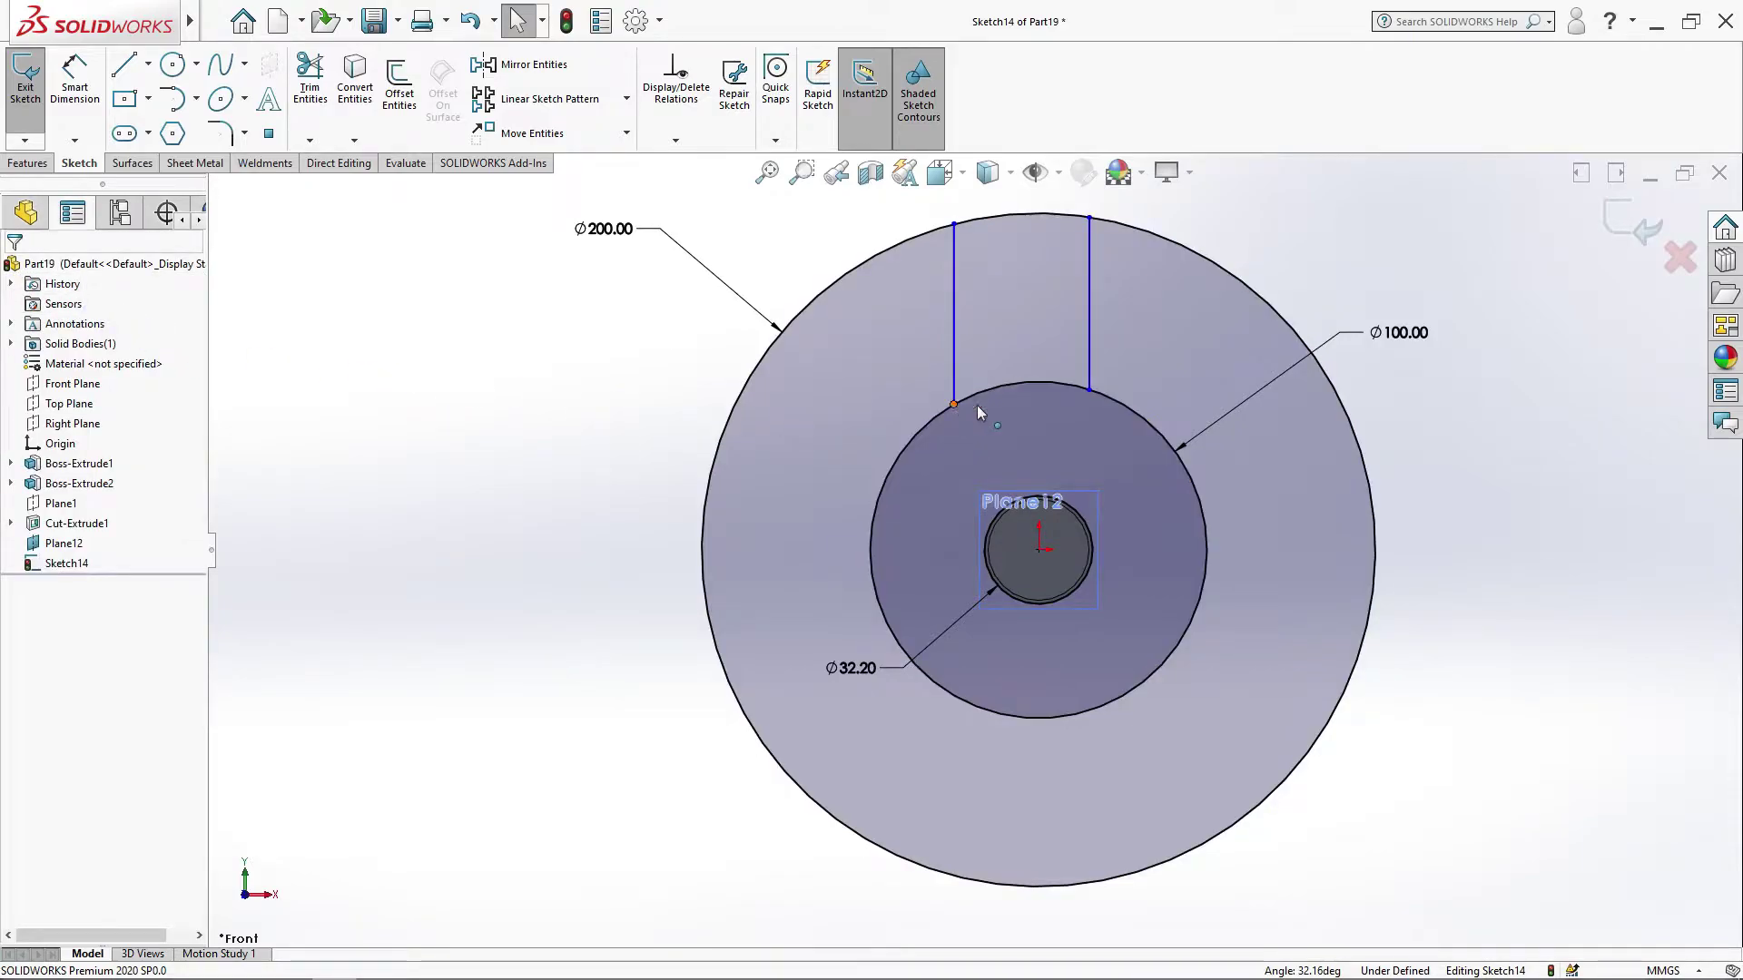
# Step: Add a Horizontal relation between the two lines' lower endpoints
pyautogui.click(953, 404)
pyautogui.keyDown('ctrl'); pyautogui.click(1089, 389); pyautogui.keyUp('ctrl')
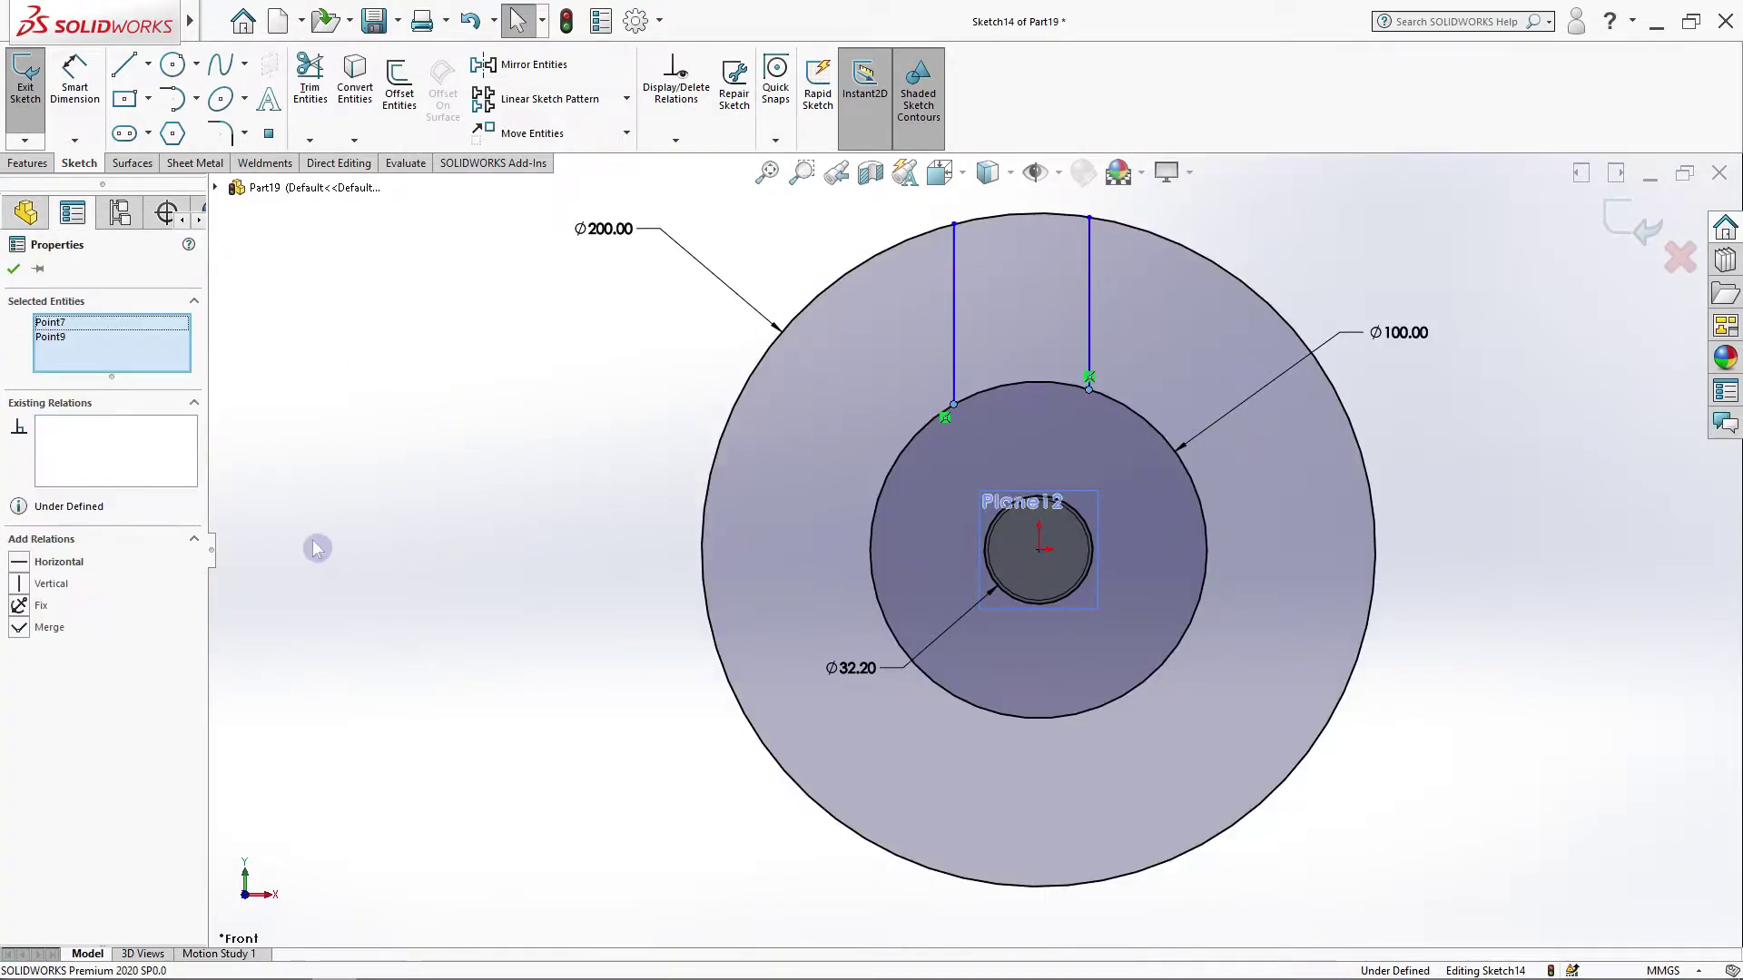
pyautogui.click(22, 563)
pyautogui.click(13, 269)
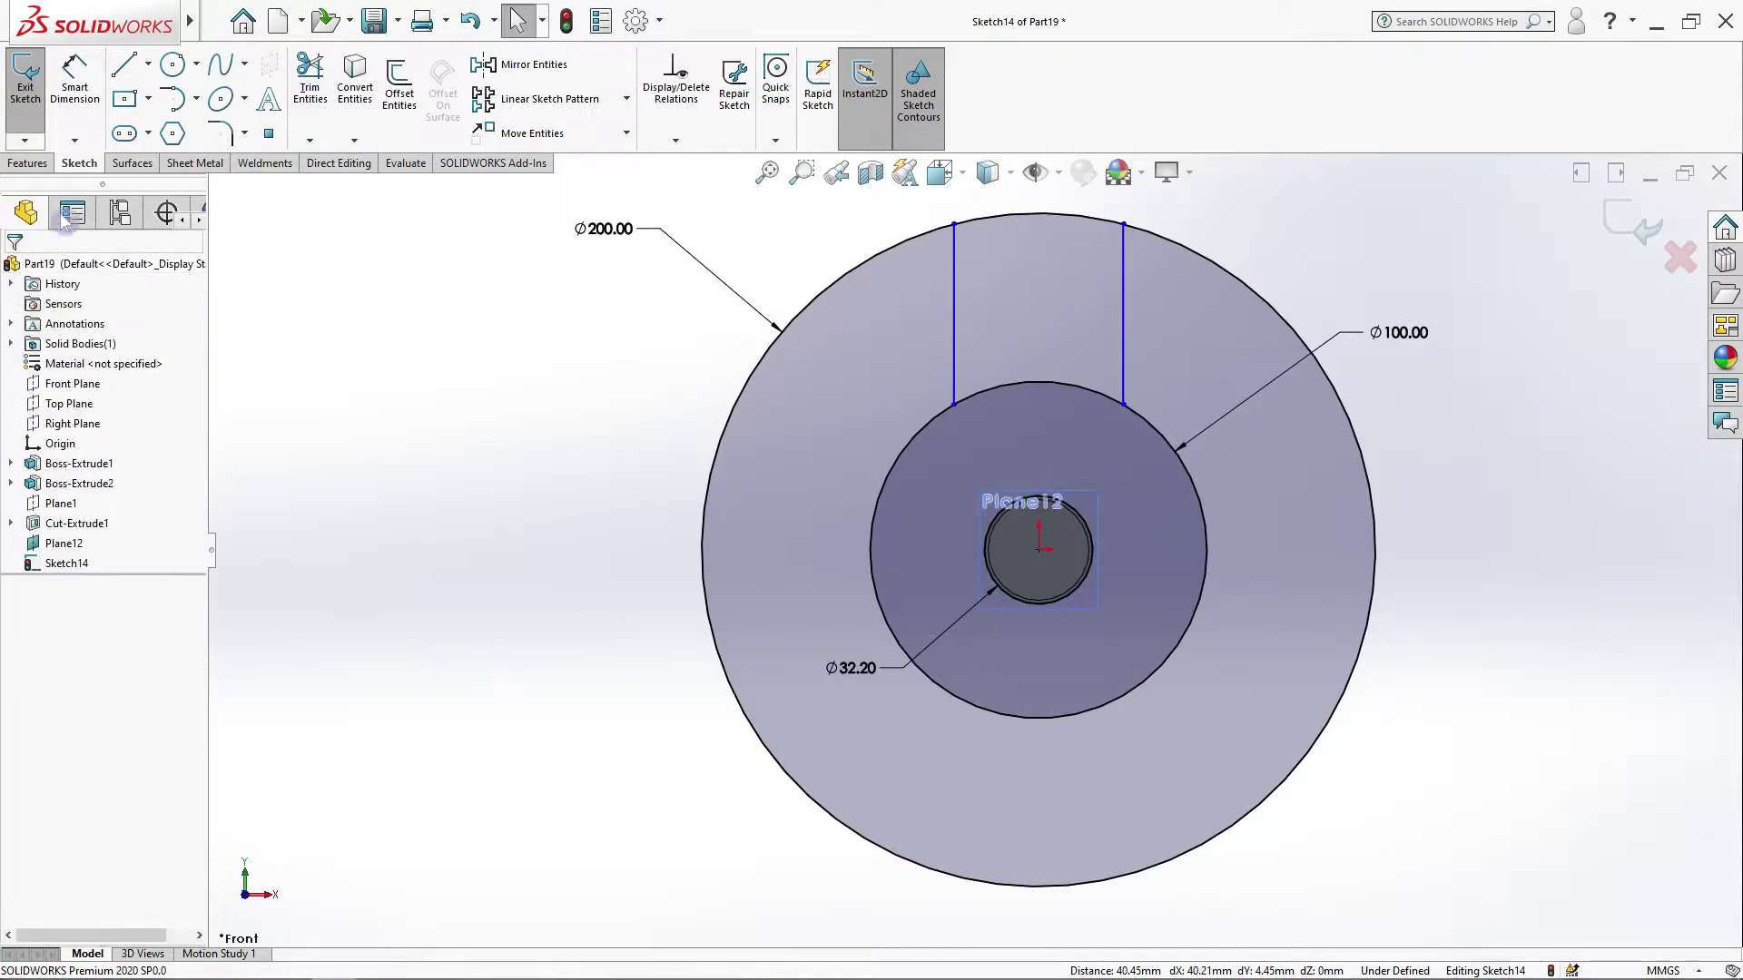
# Step: Dimension the spacing between the two vertical lines to 50 mm
pyautogui.click(74, 91)
pyautogui.click(952, 341)
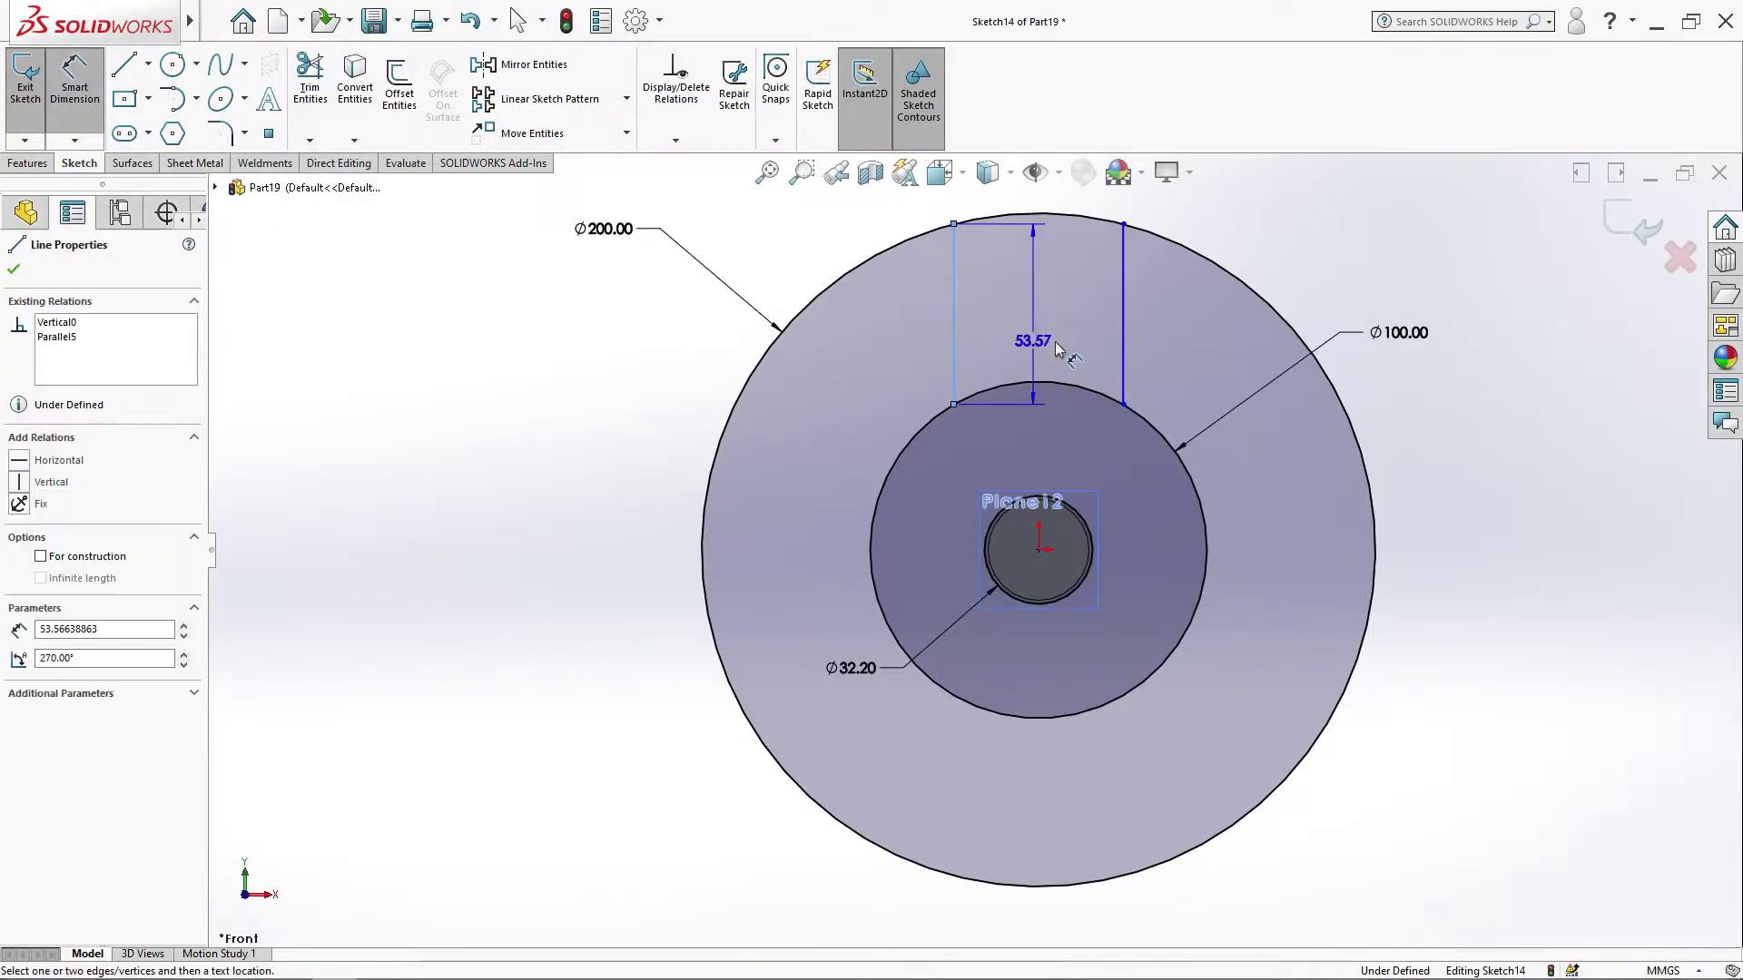
pyautogui.click(1122, 345)
pyautogui.click(1046, 338)
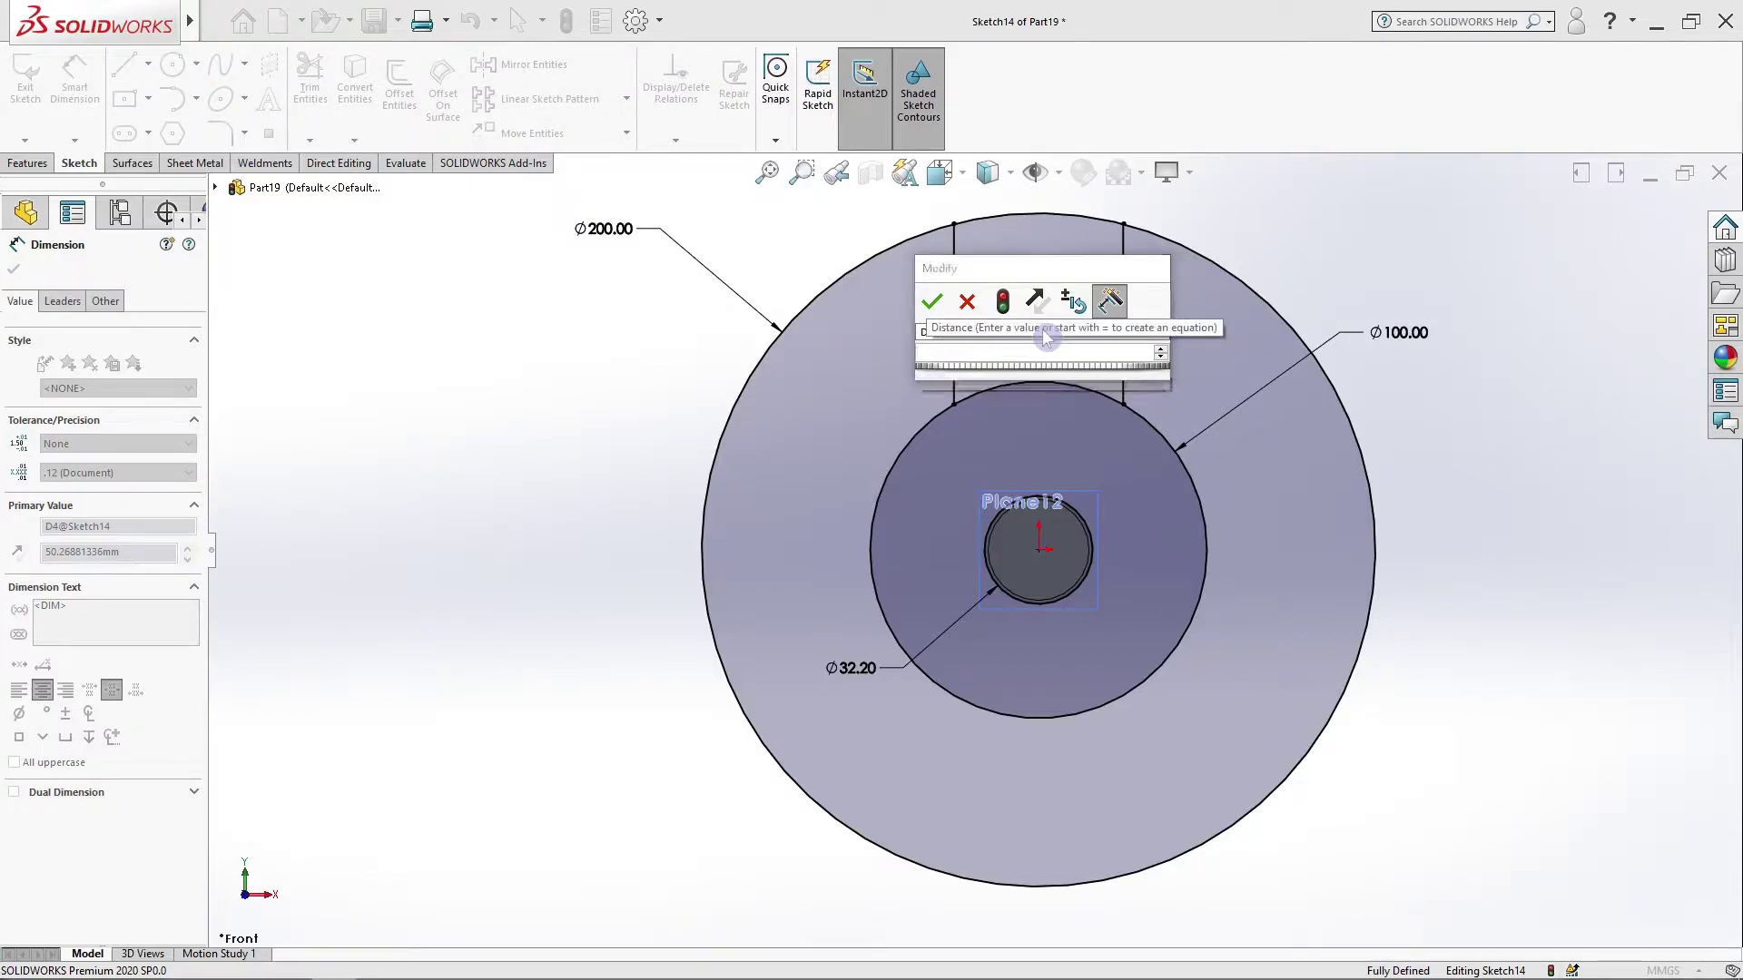
pyautogui.write('50')
pyautogui.click(933, 307)
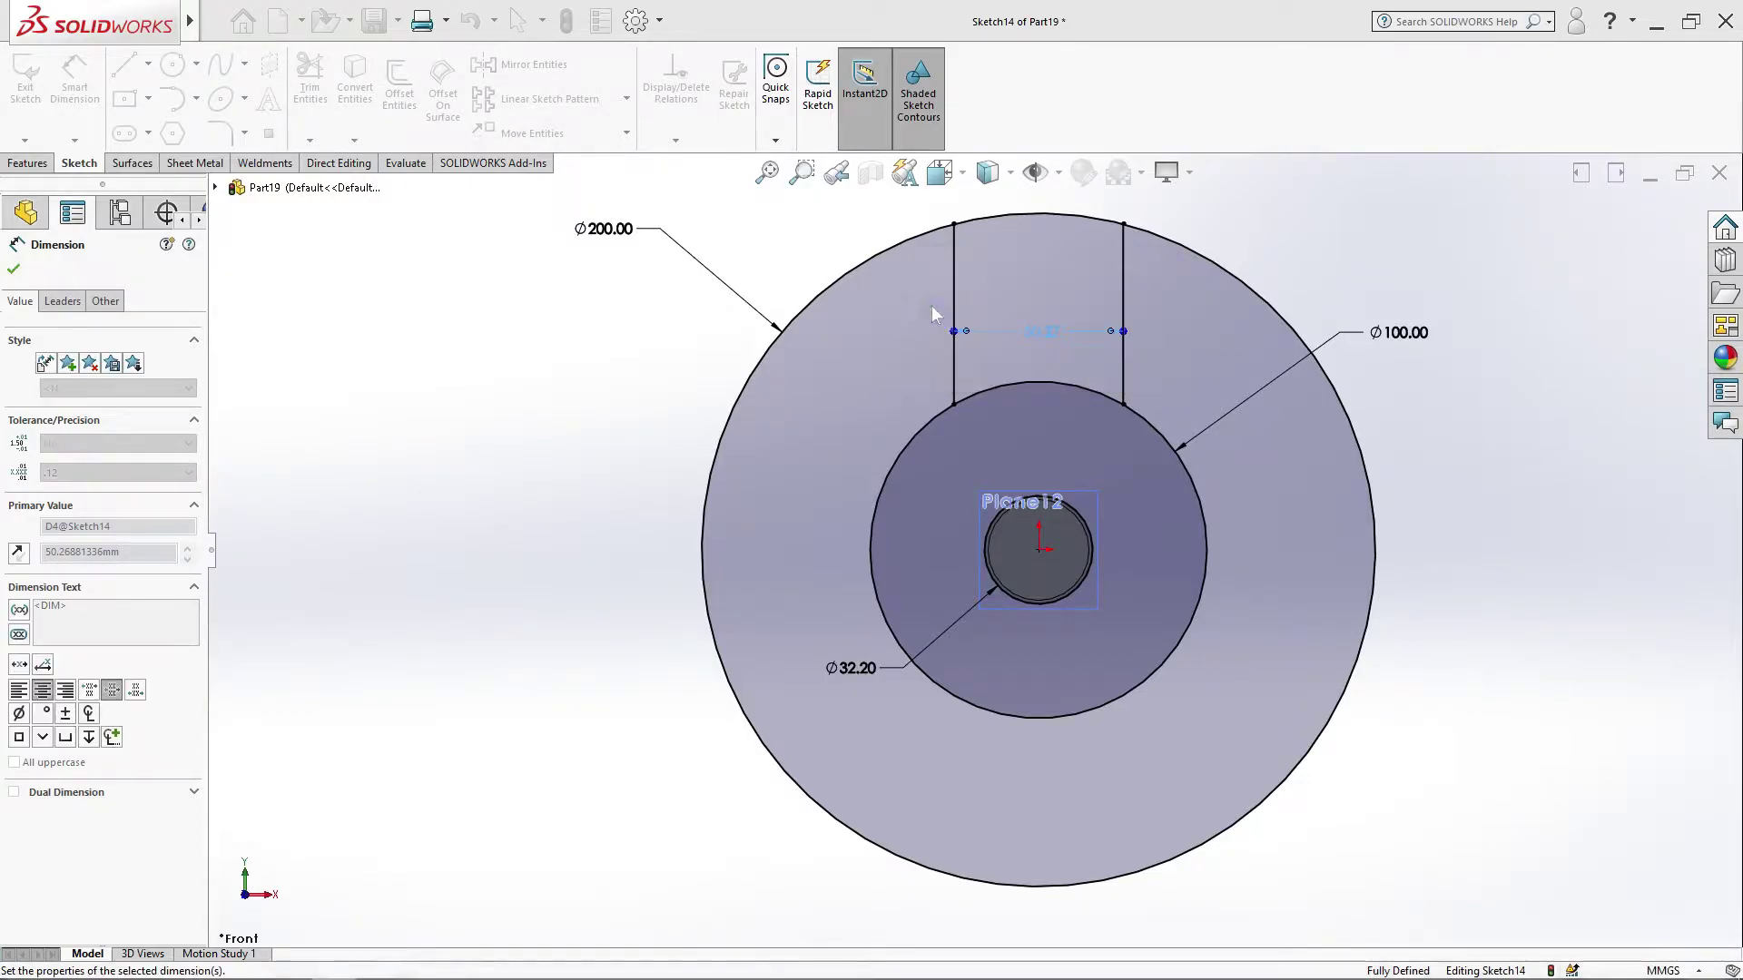
pyautogui.click(851, 234)
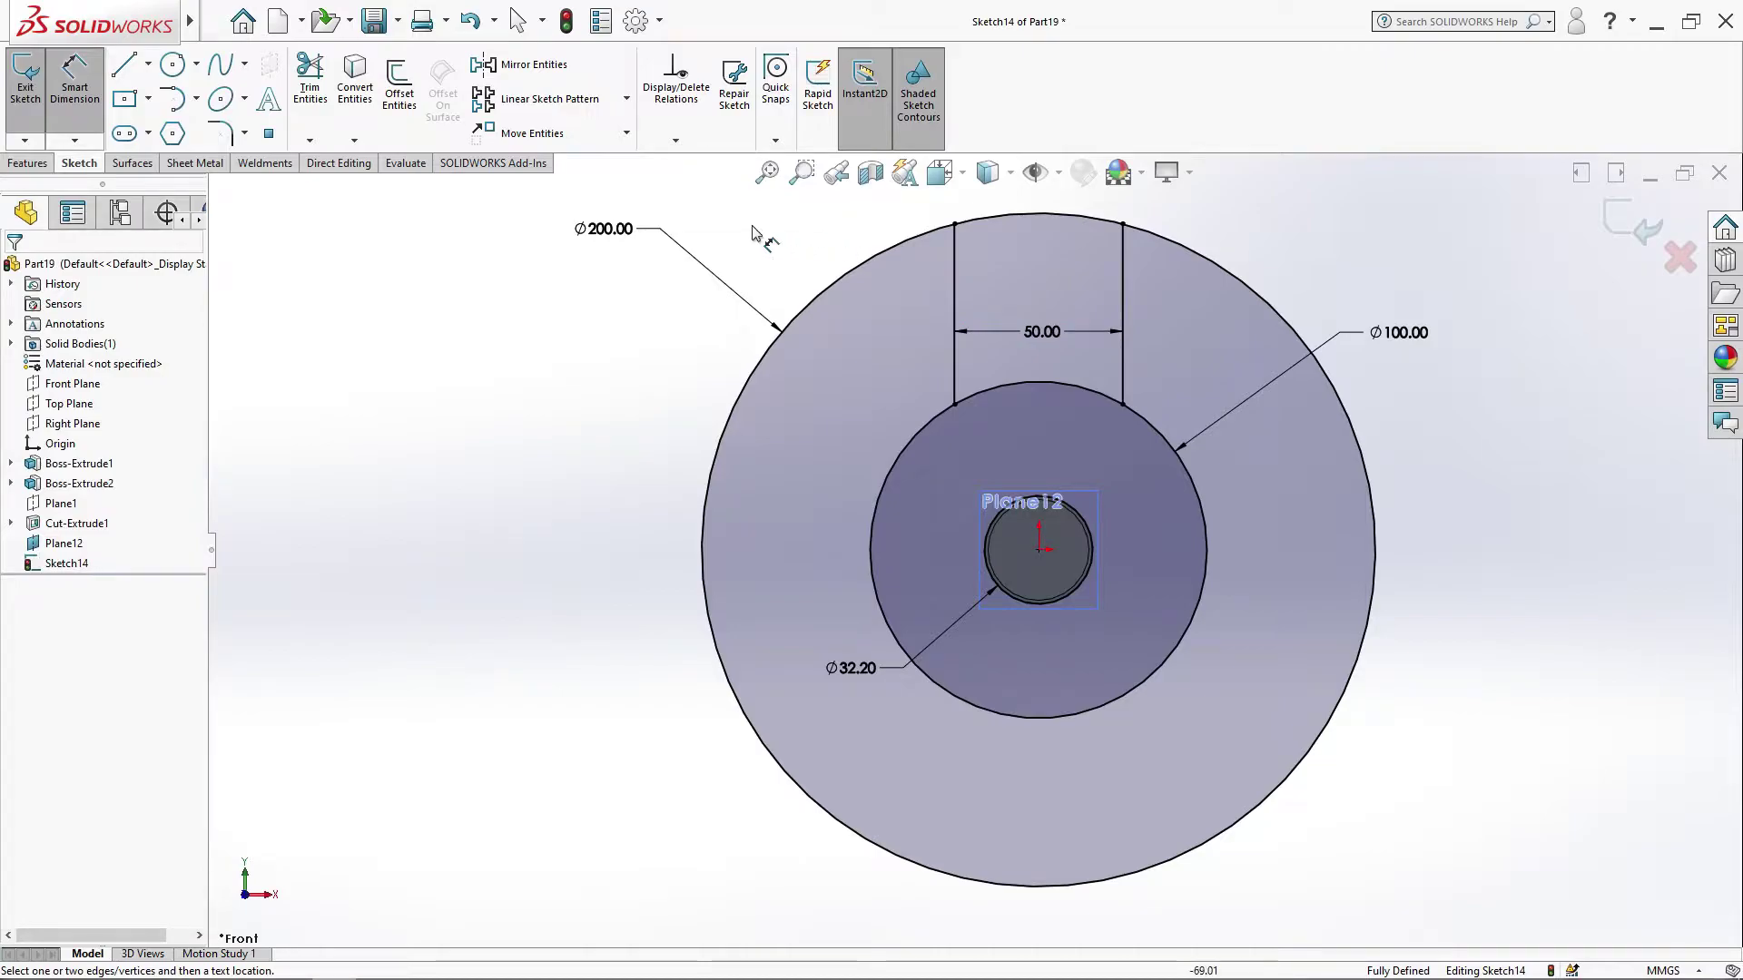
pyautogui.click(310, 86)
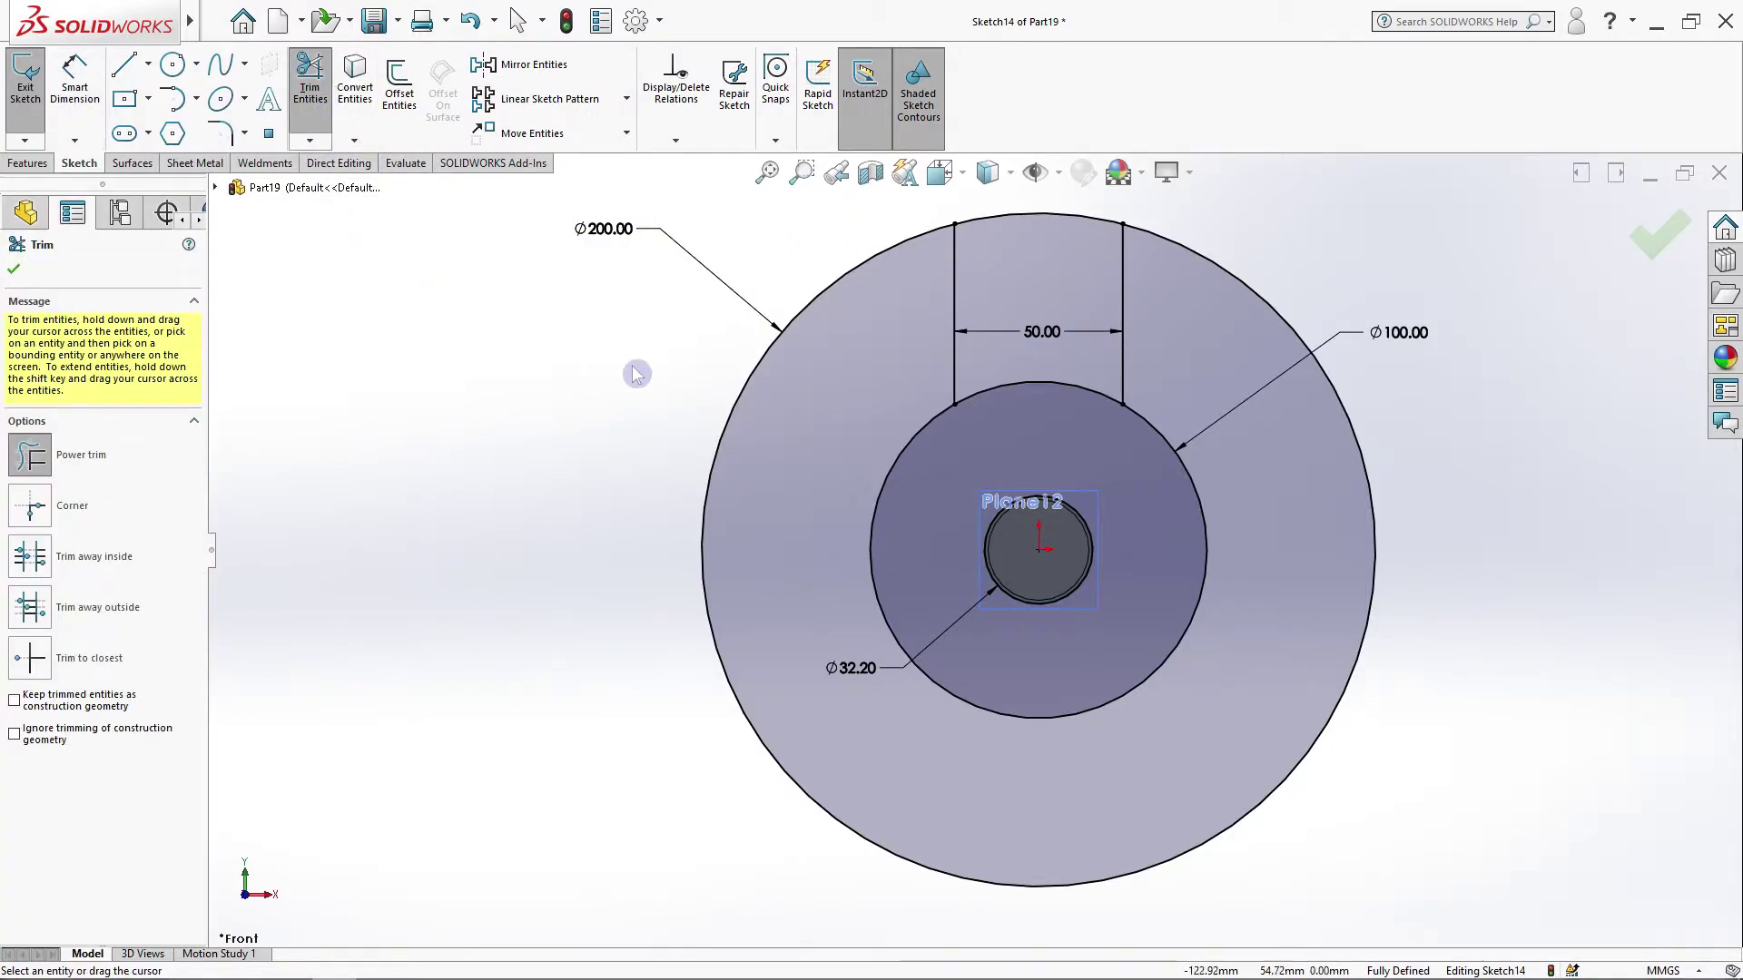
# Step: Trim away the Ø100 arc between the two slot lines
pyautogui.moveTo(636, 374); pyautogui.dragTo(755, 412)
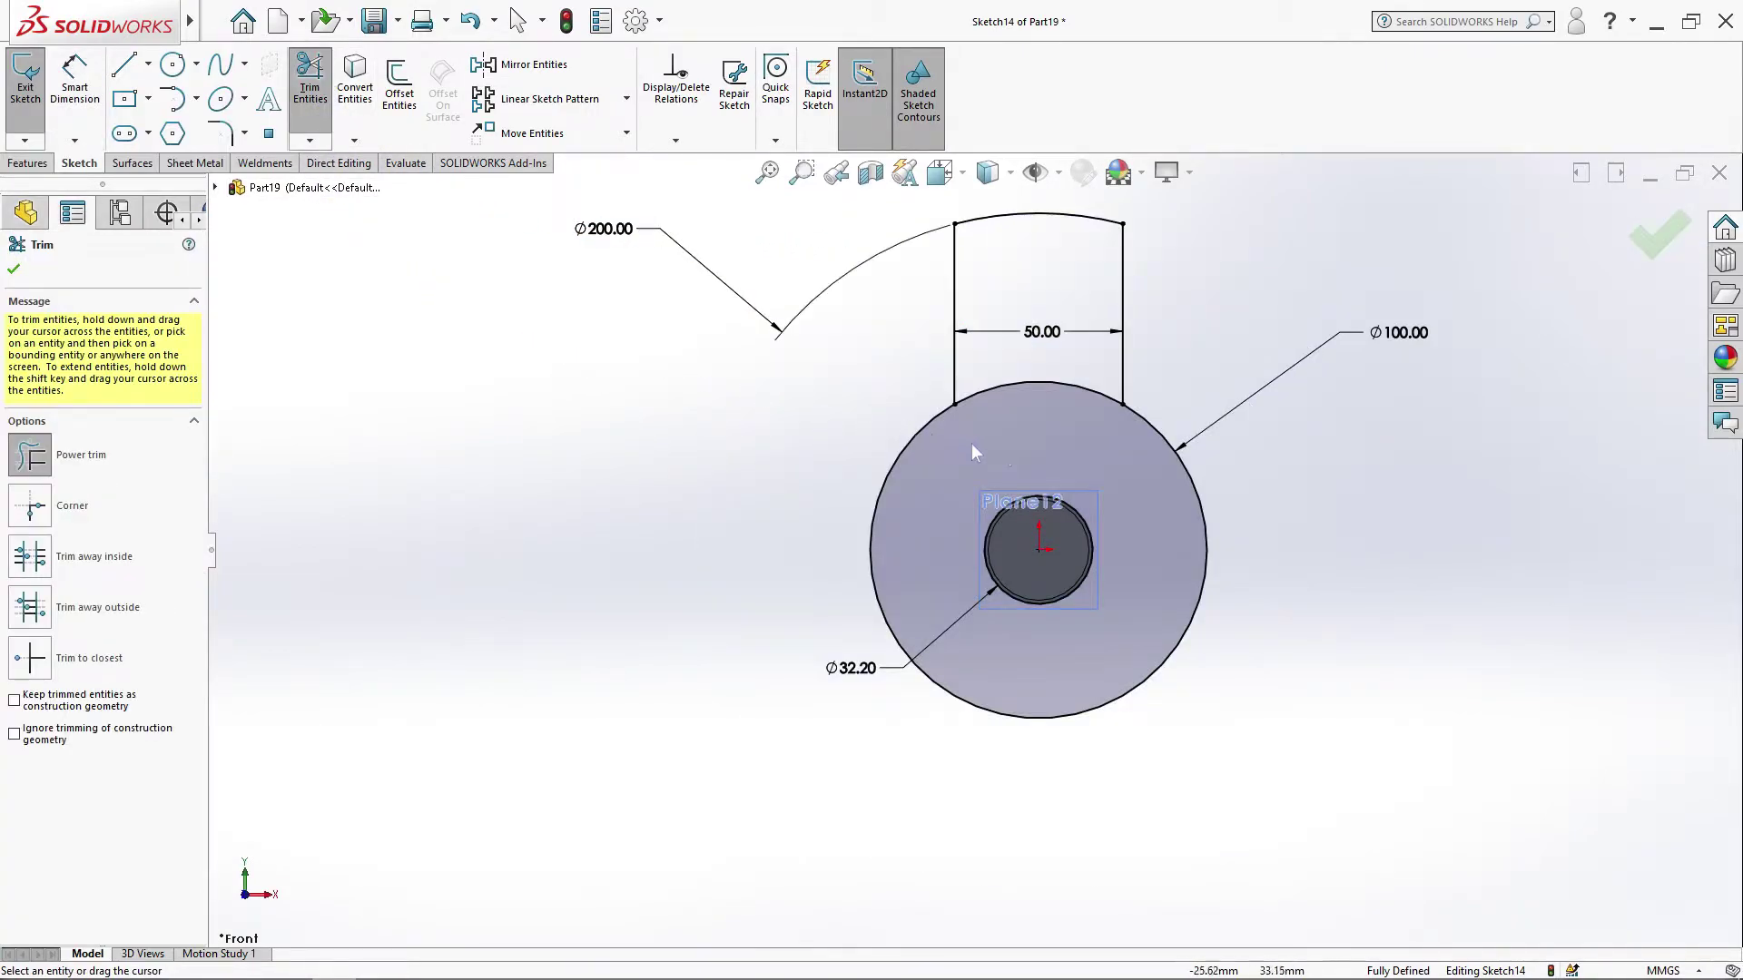
pyautogui.moveTo(1040, 457); pyautogui.dragTo(1060, 372)
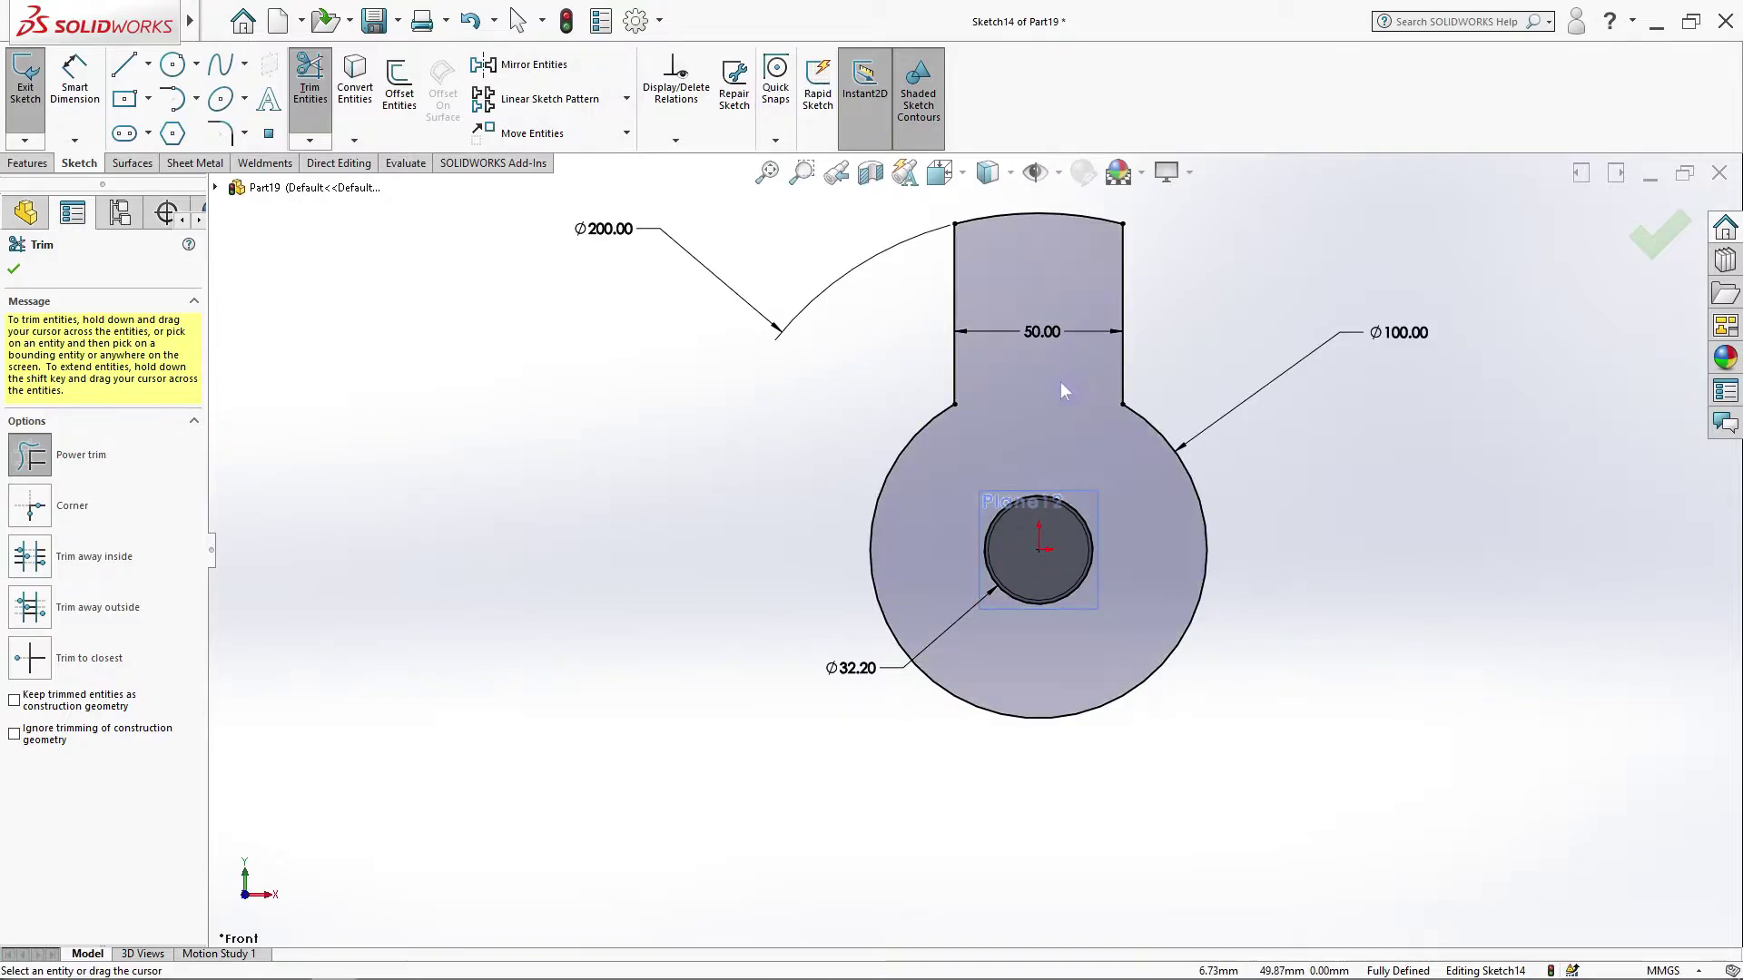
pyautogui.click(14, 268)
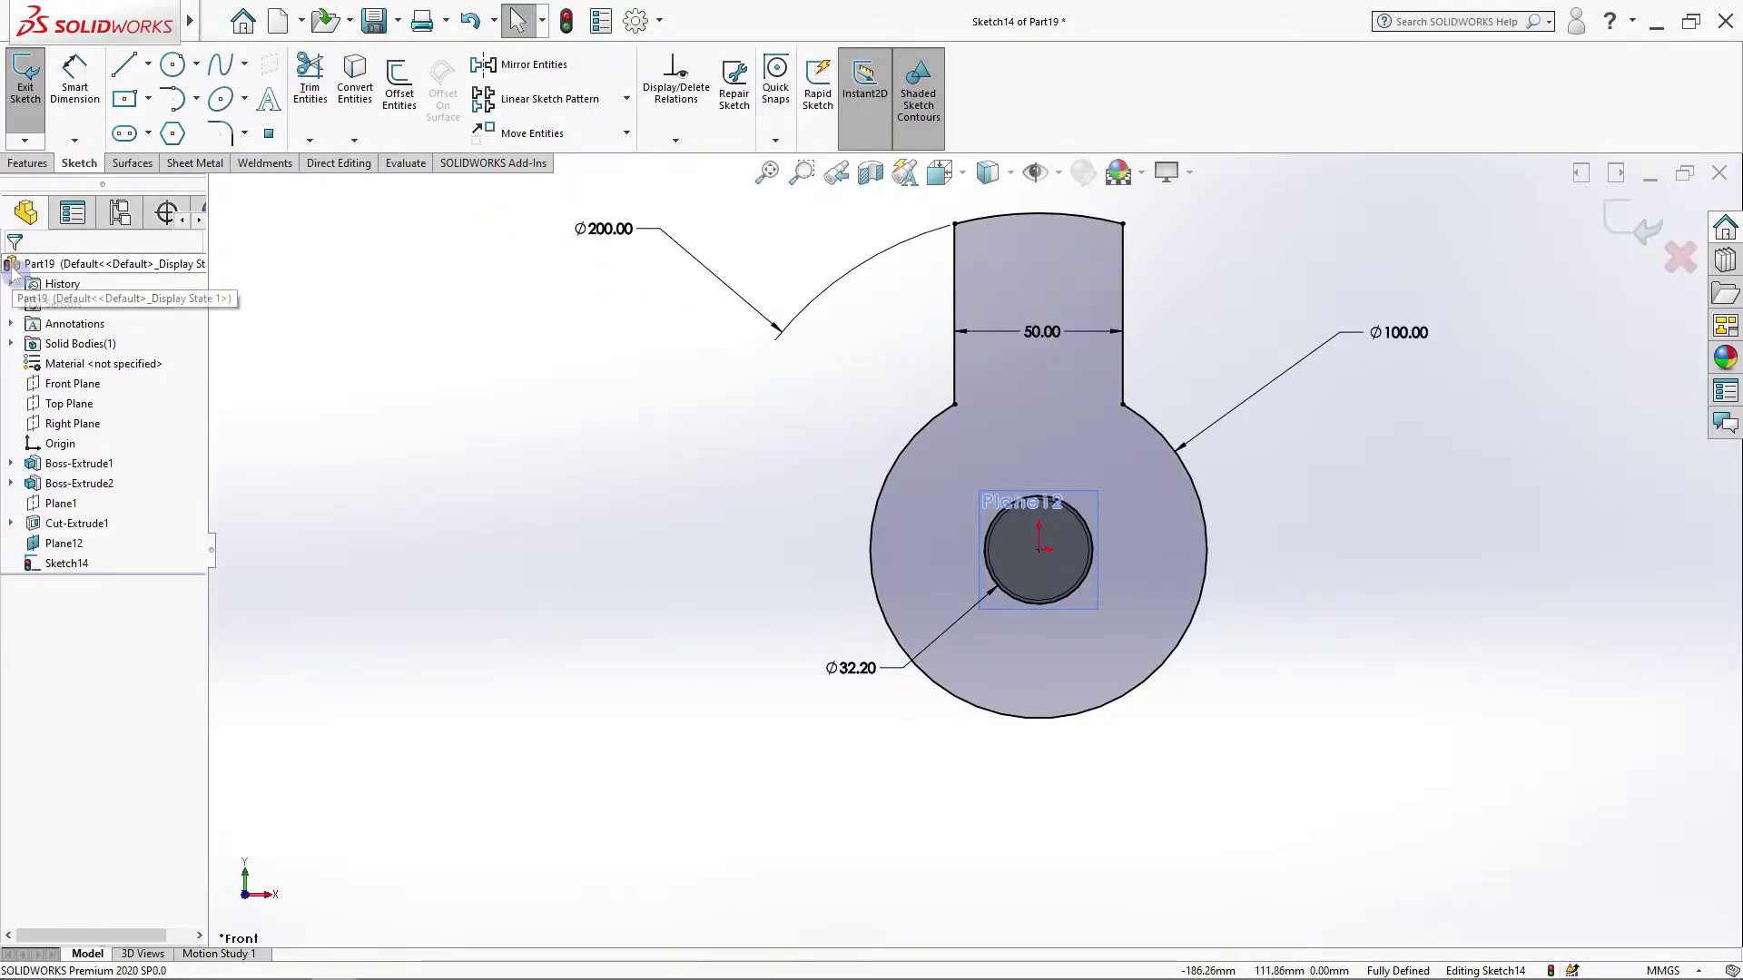
# Step: Circular-pattern the arm outline into 3 instances over 360°
pyautogui.click(626, 98)
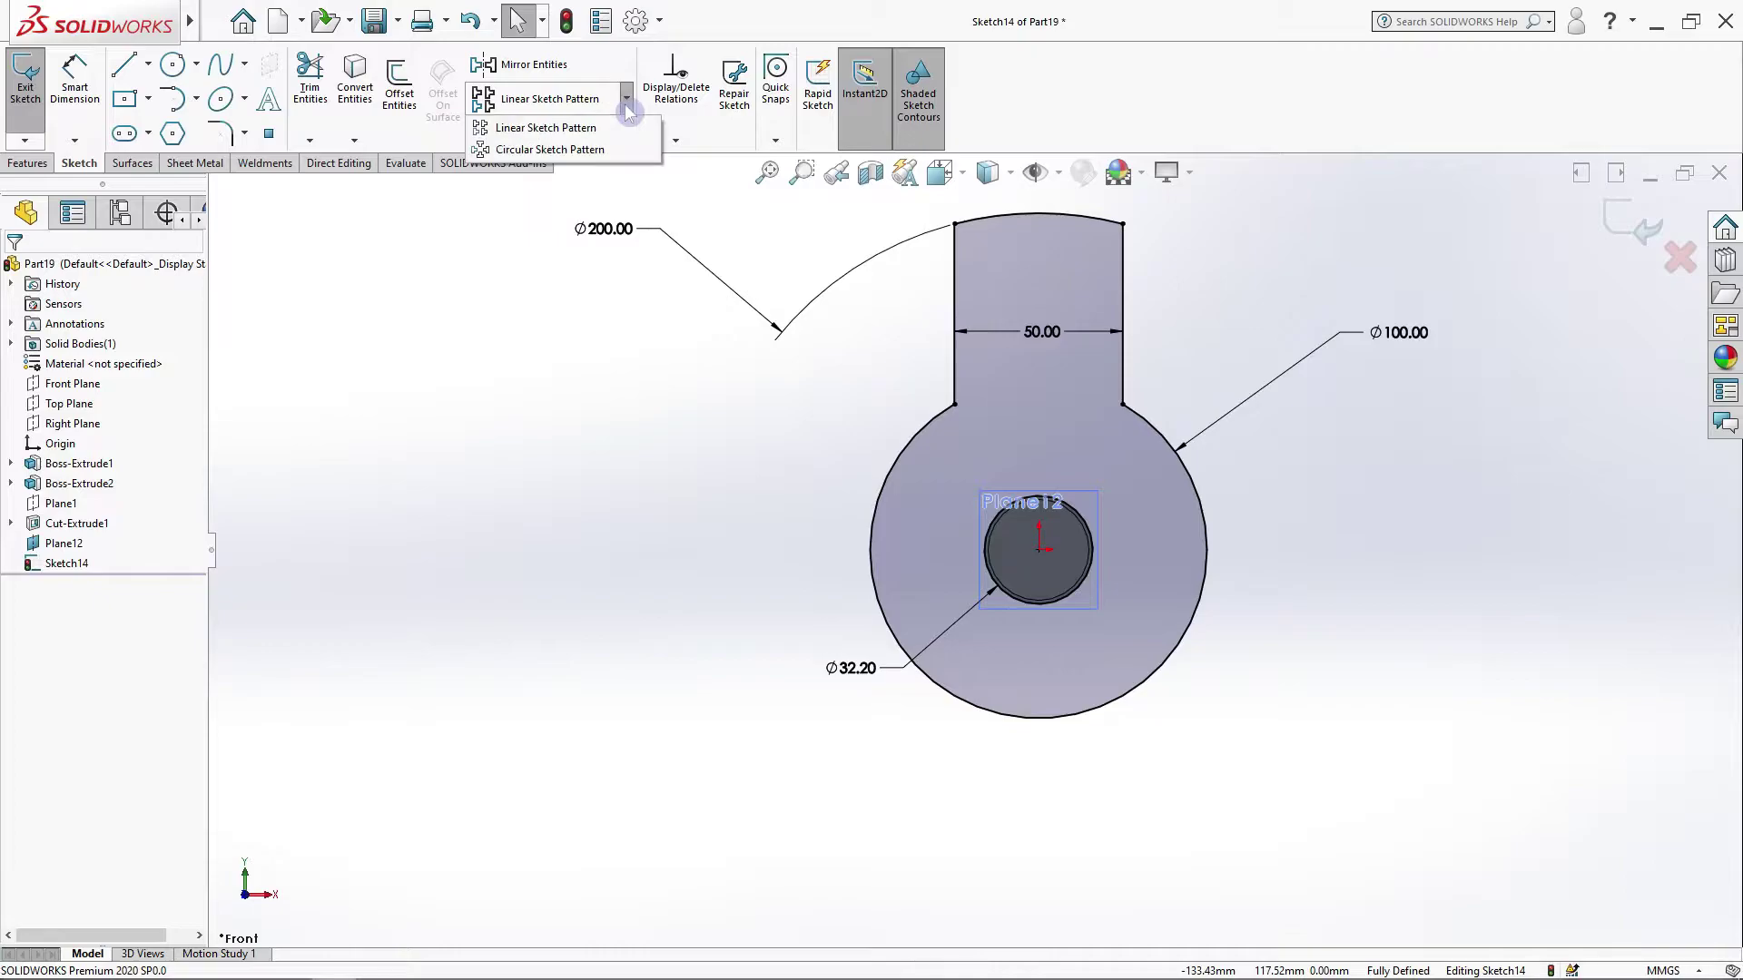
pyautogui.click(602, 151)
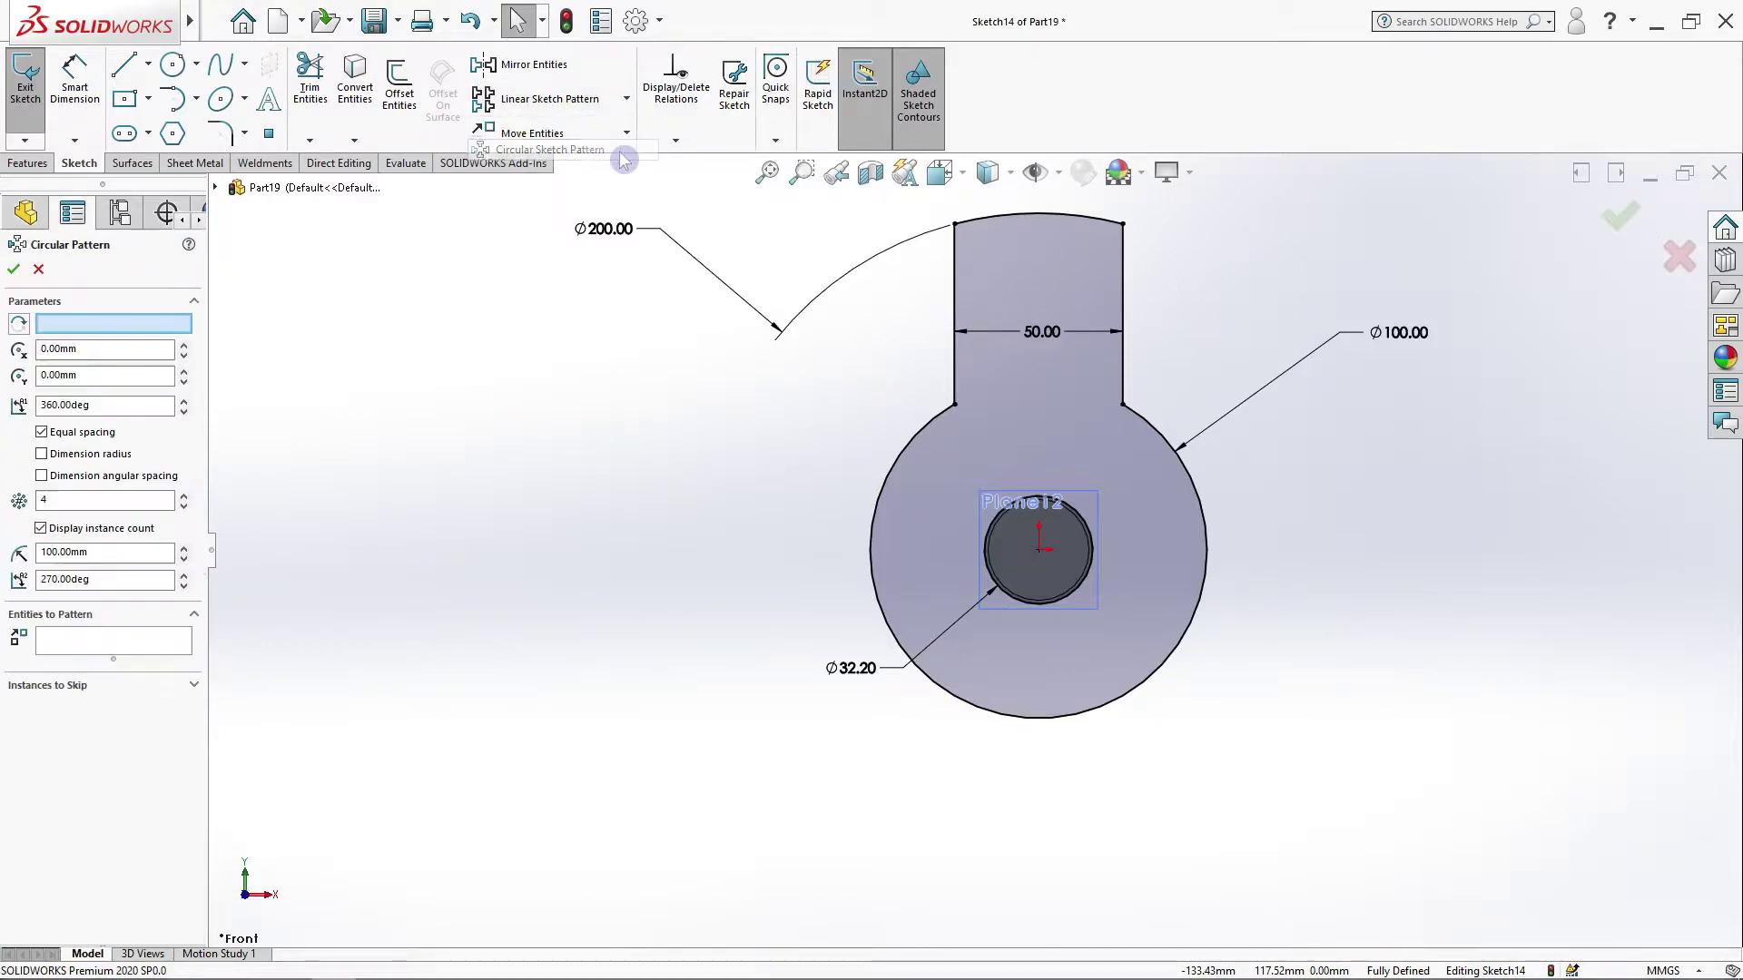
pyautogui.click(886, 487)
pyautogui.click(120, 652)
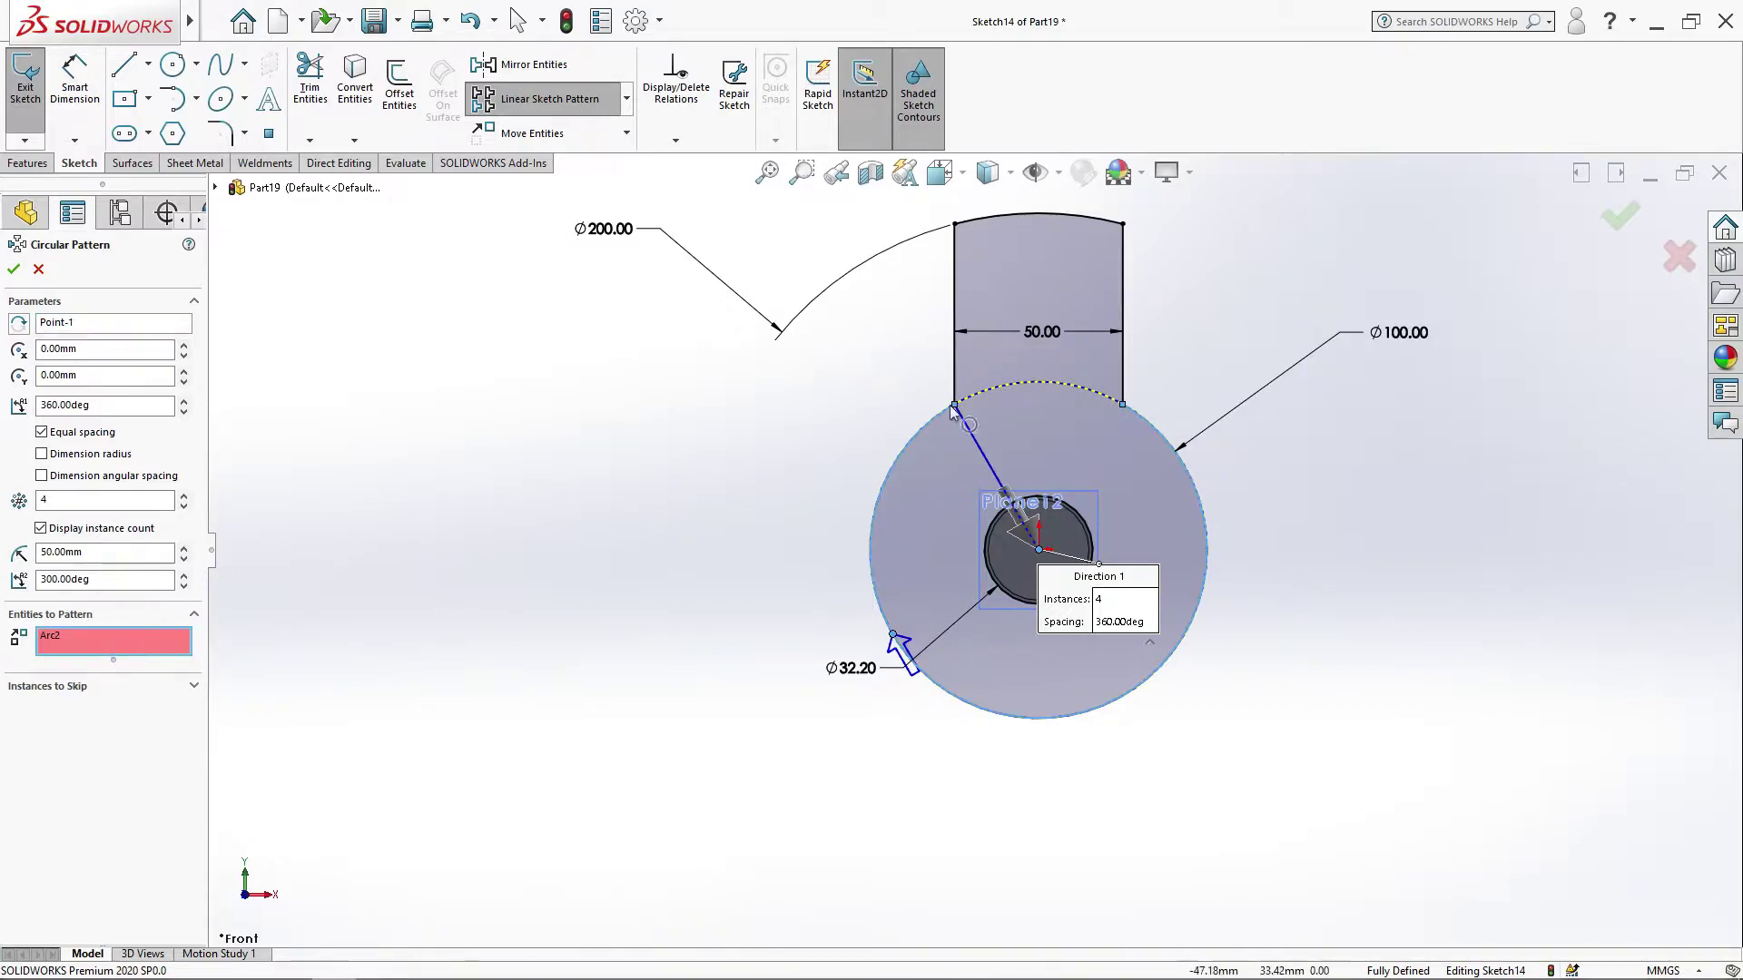
pyautogui.click(1035, 302)
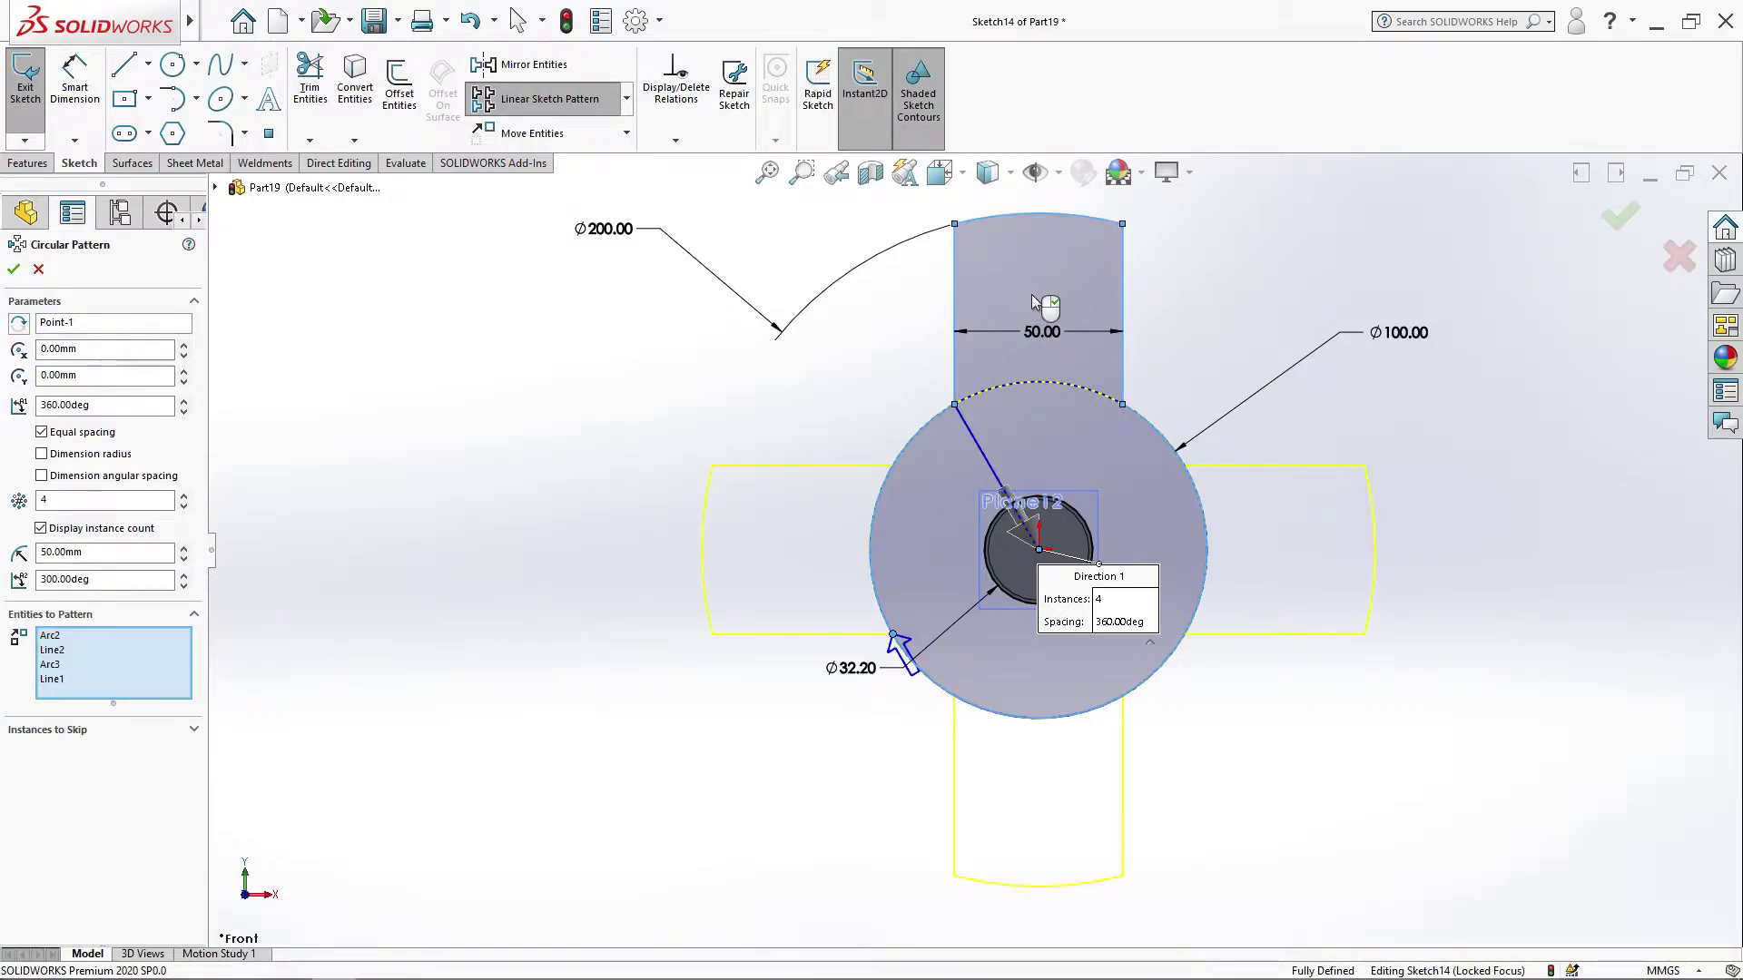
pyautogui.click(185, 507)
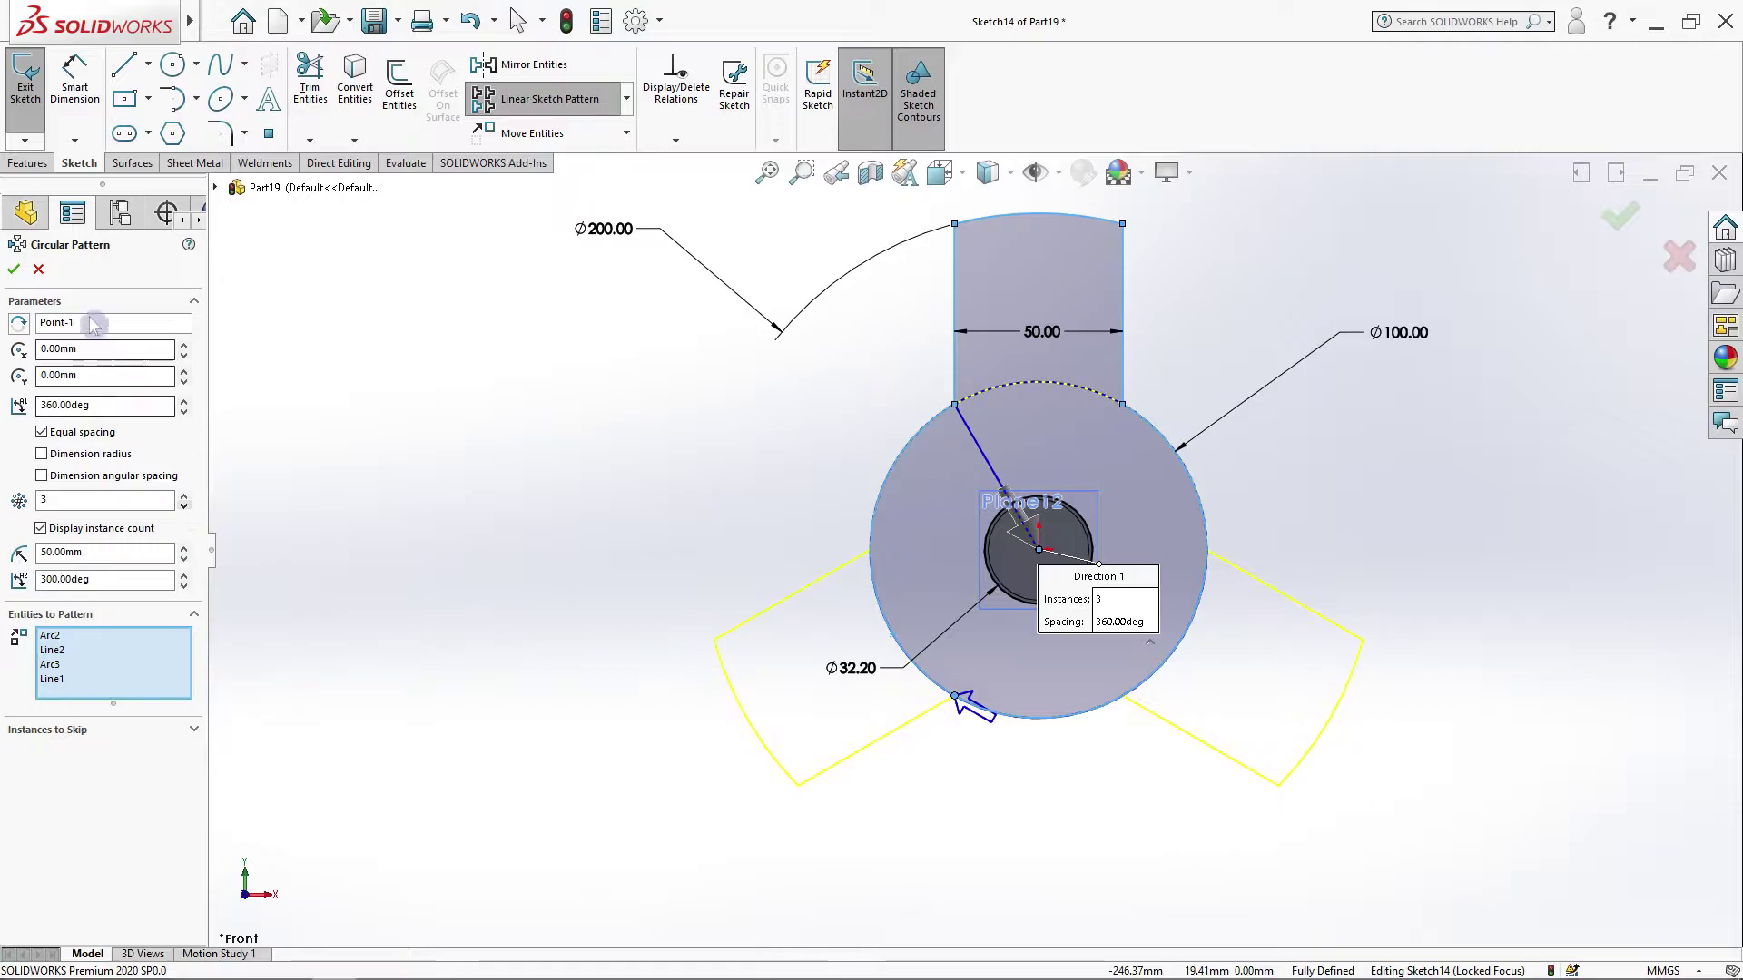
pyautogui.click(14, 268)
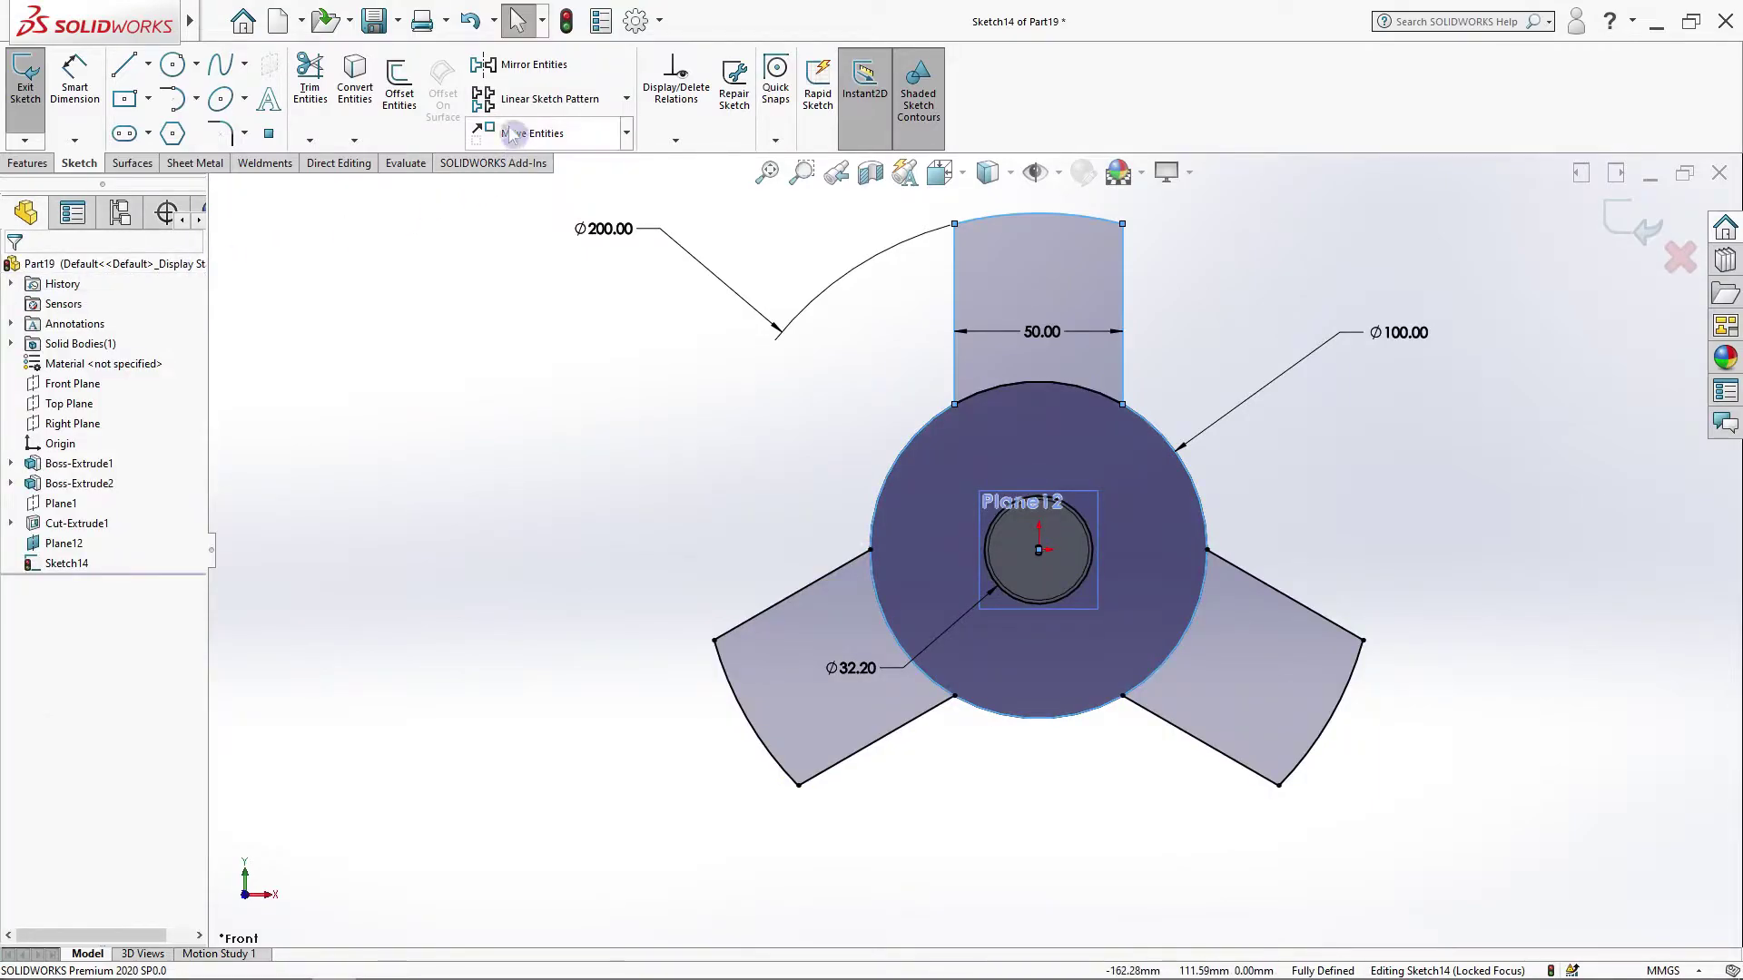
# Step: Trim the circle arcs inside each of the three arms
pyautogui.click(309, 86)
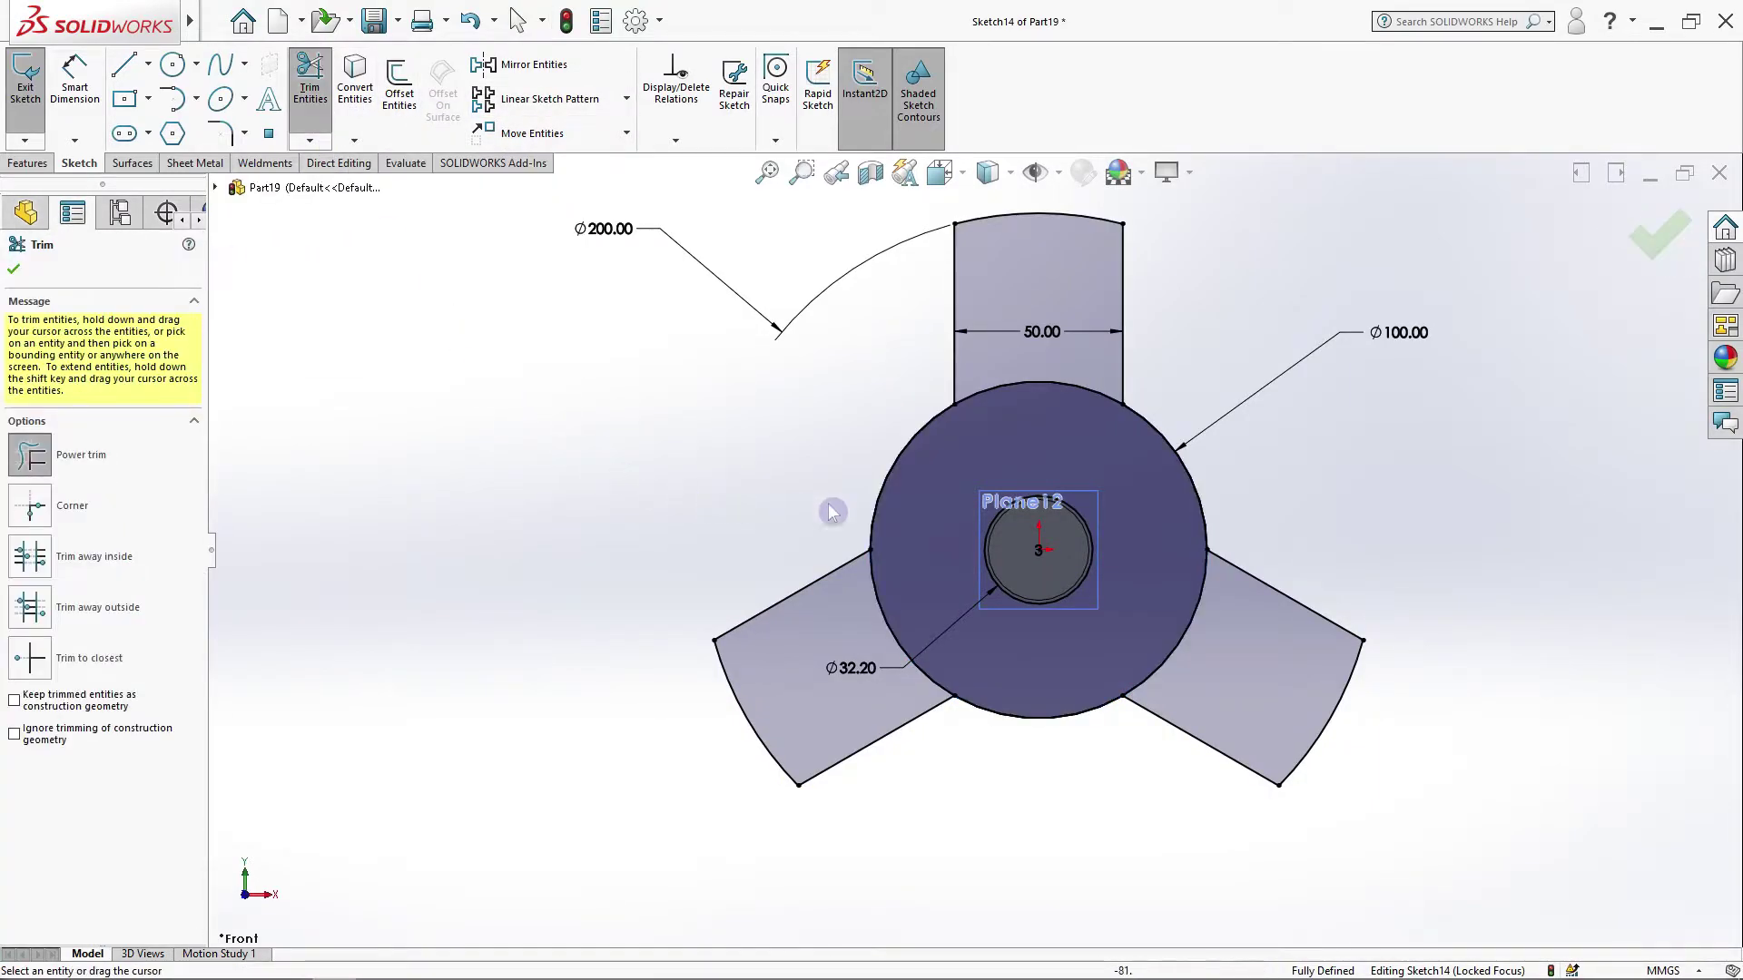
pyautogui.moveTo(996, 422); pyautogui.dragTo(1018, 372)
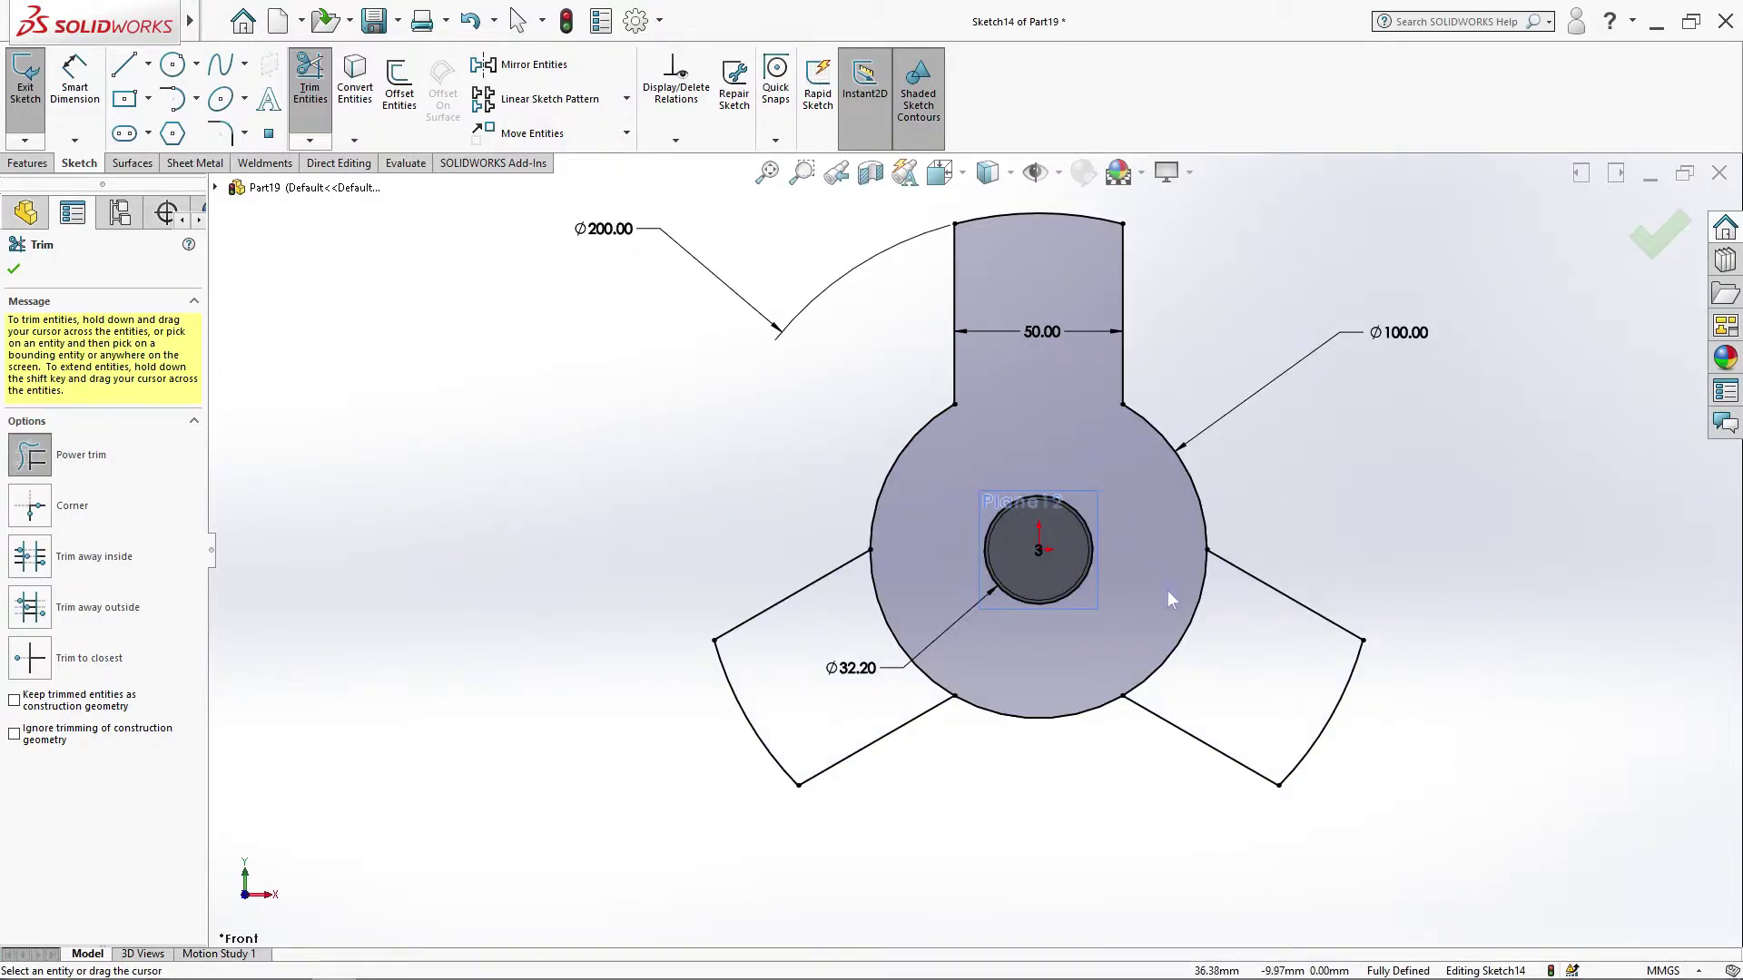
pyautogui.moveTo(1167, 597)
pyautogui.mouseDown()
pyautogui.moveTo(1171, 627)
pyautogui.moveTo(925, 689)
pyautogui.moveTo(999, 660)
pyautogui.mouseUp()
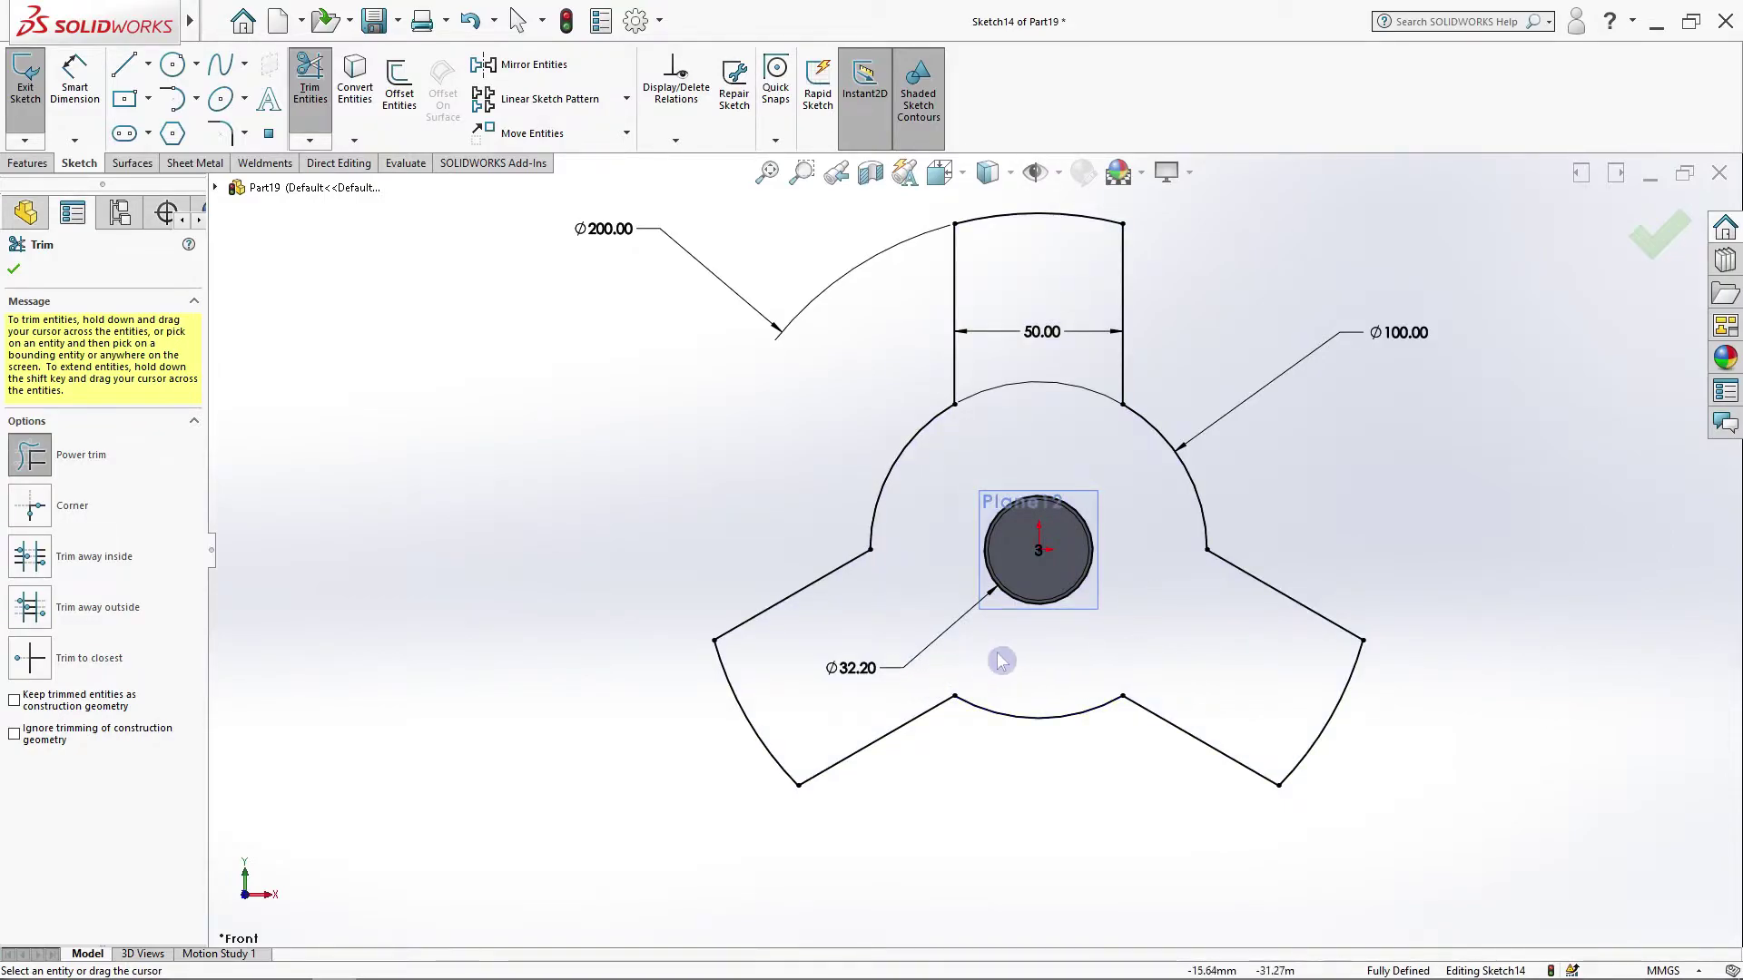
pyautogui.click(13, 268)
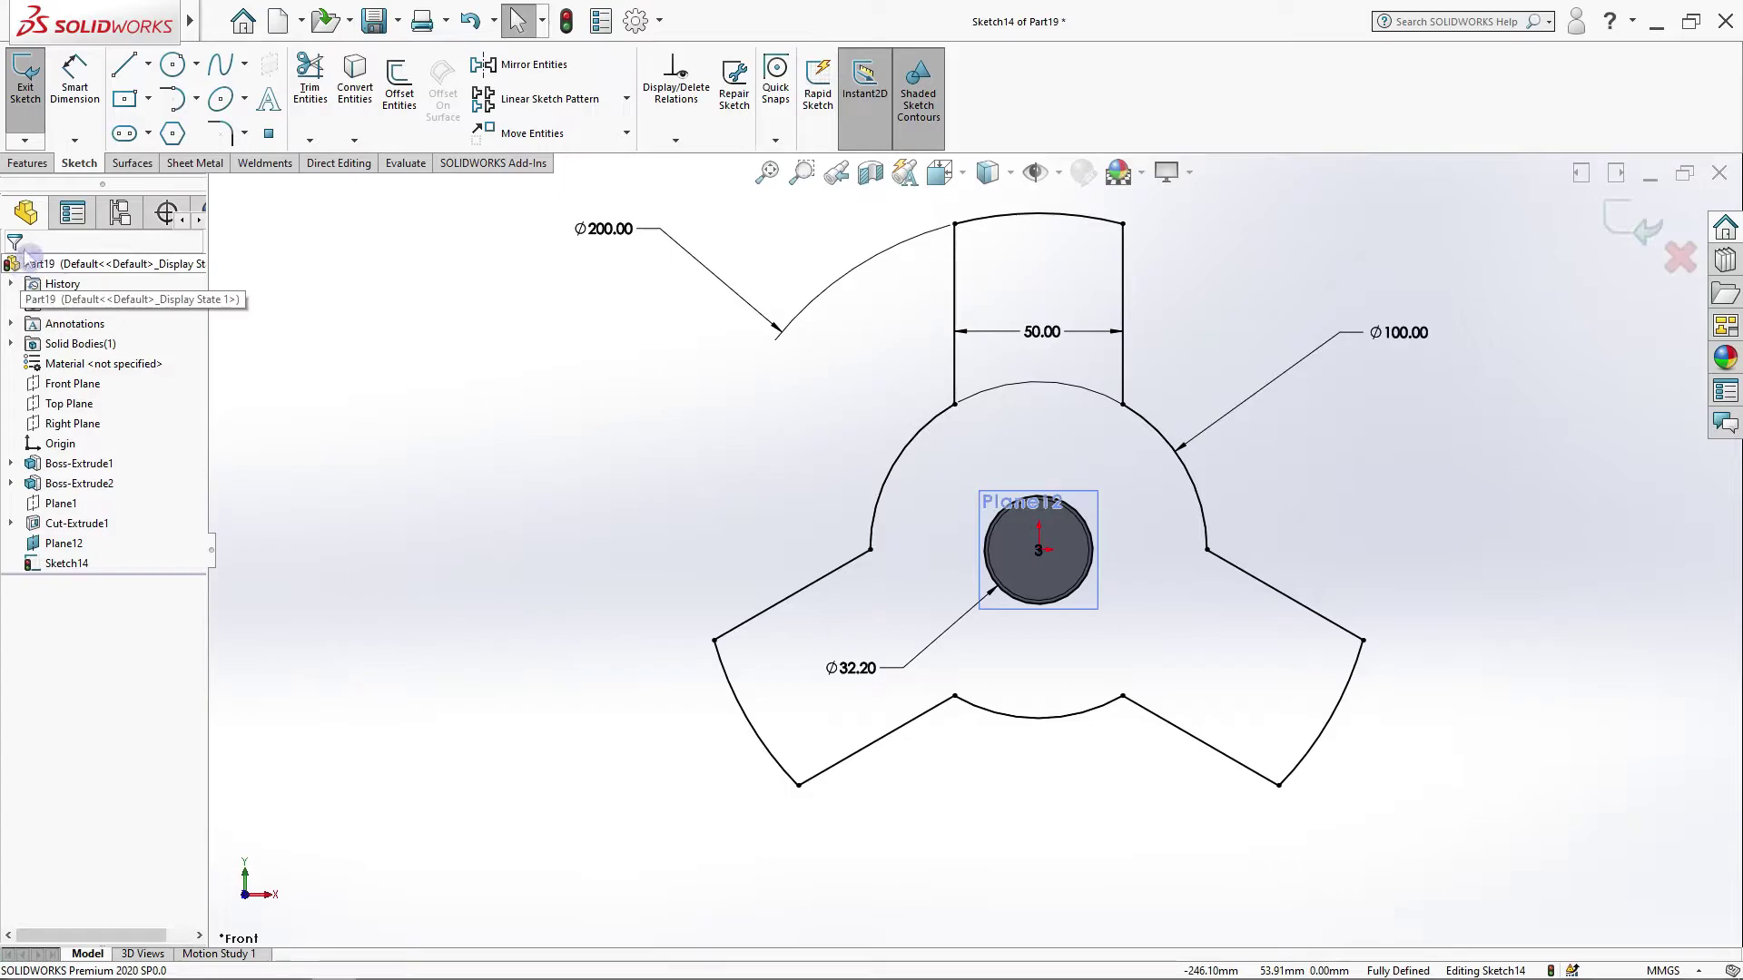
# Step: Extrude the three-arm region 10 mm mid-plane into a solid plate
pyautogui.click(28, 163)
pyautogui.click(40, 125)
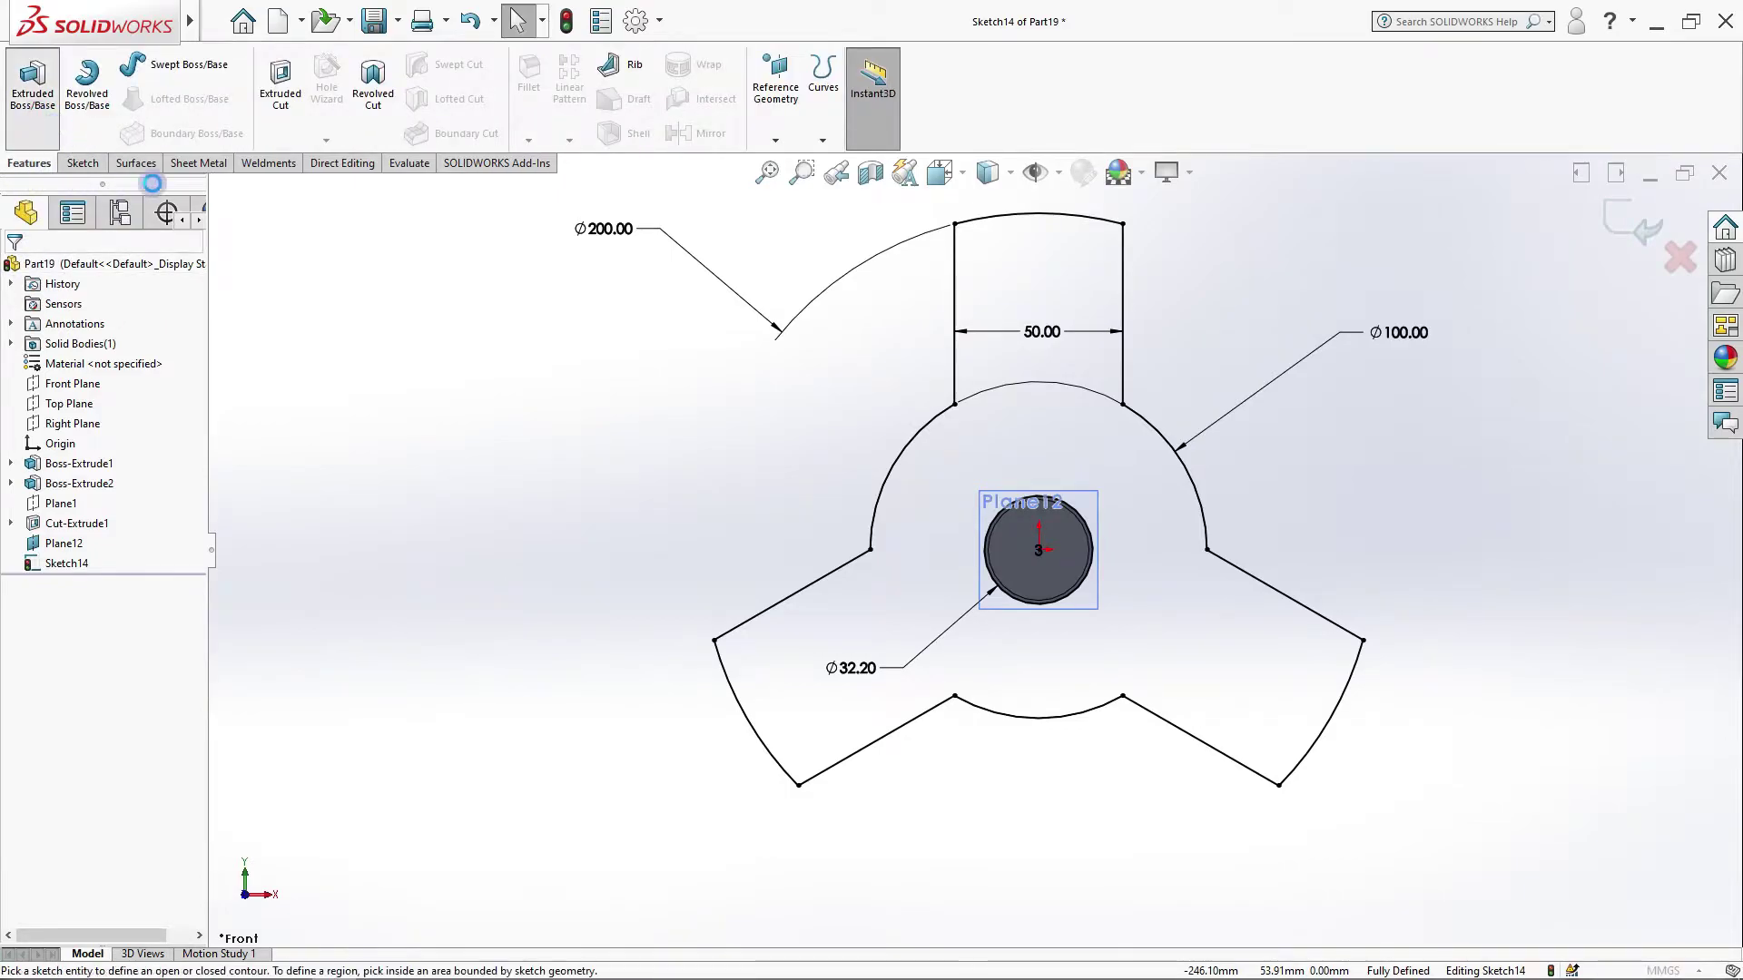
pyautogui.click(896, 581)
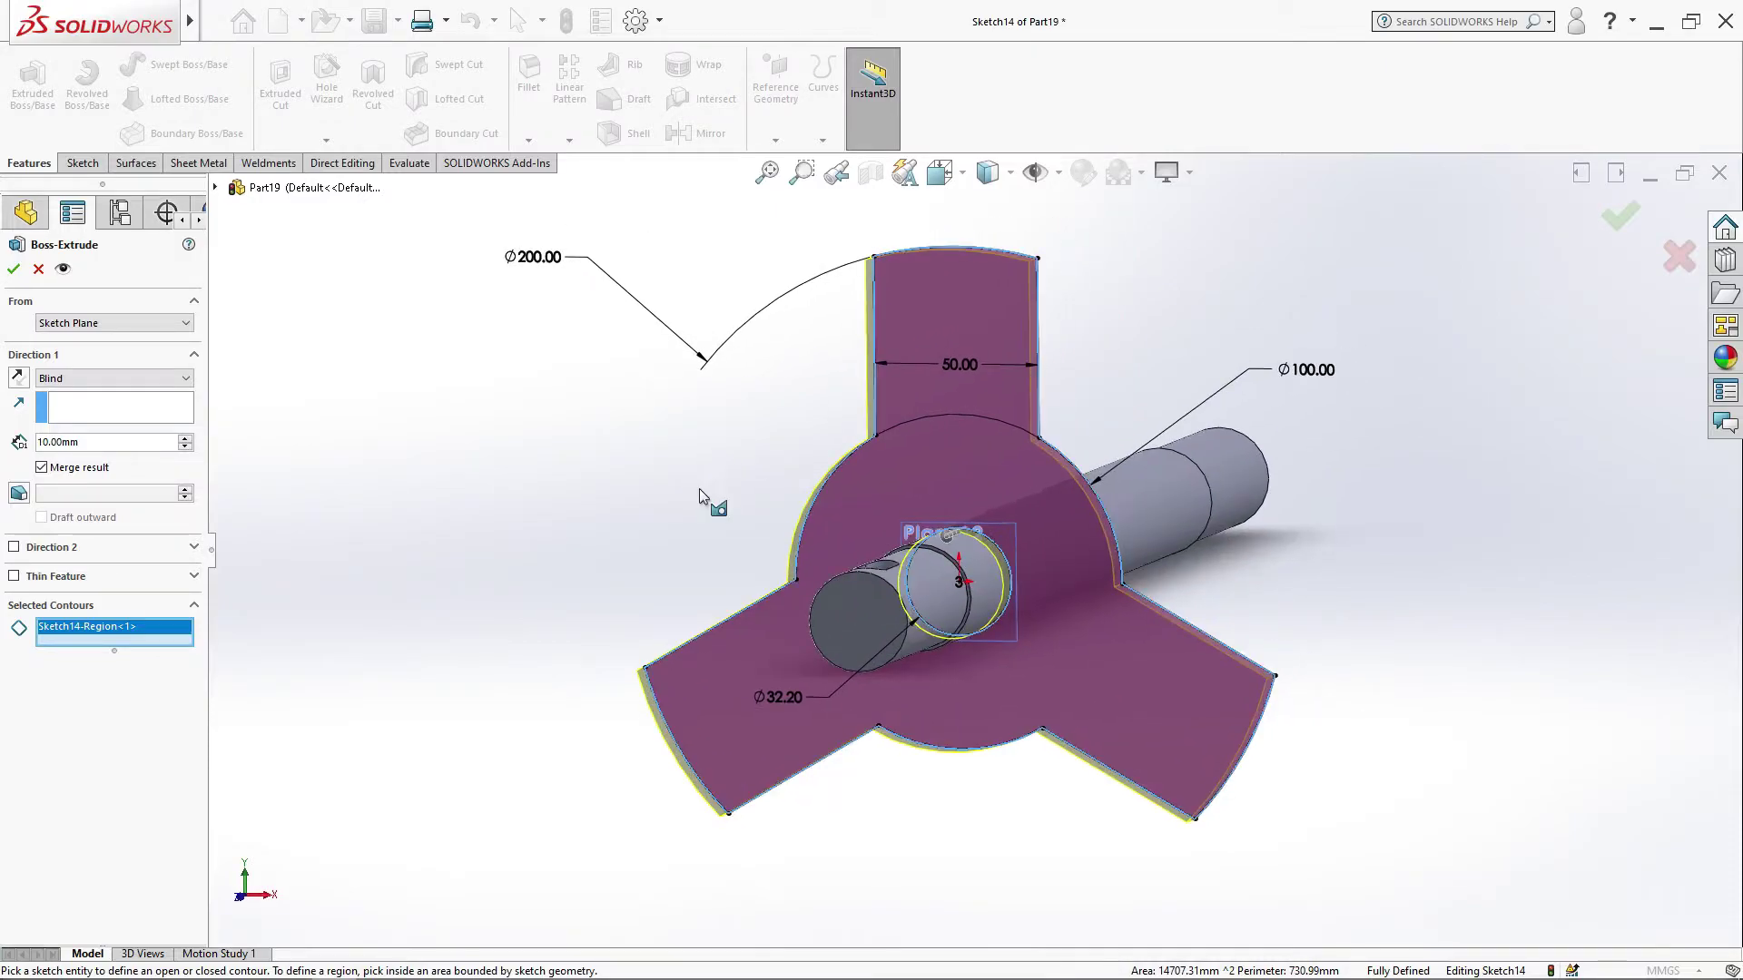
pyautogui.hotkey('ctrl', '7')
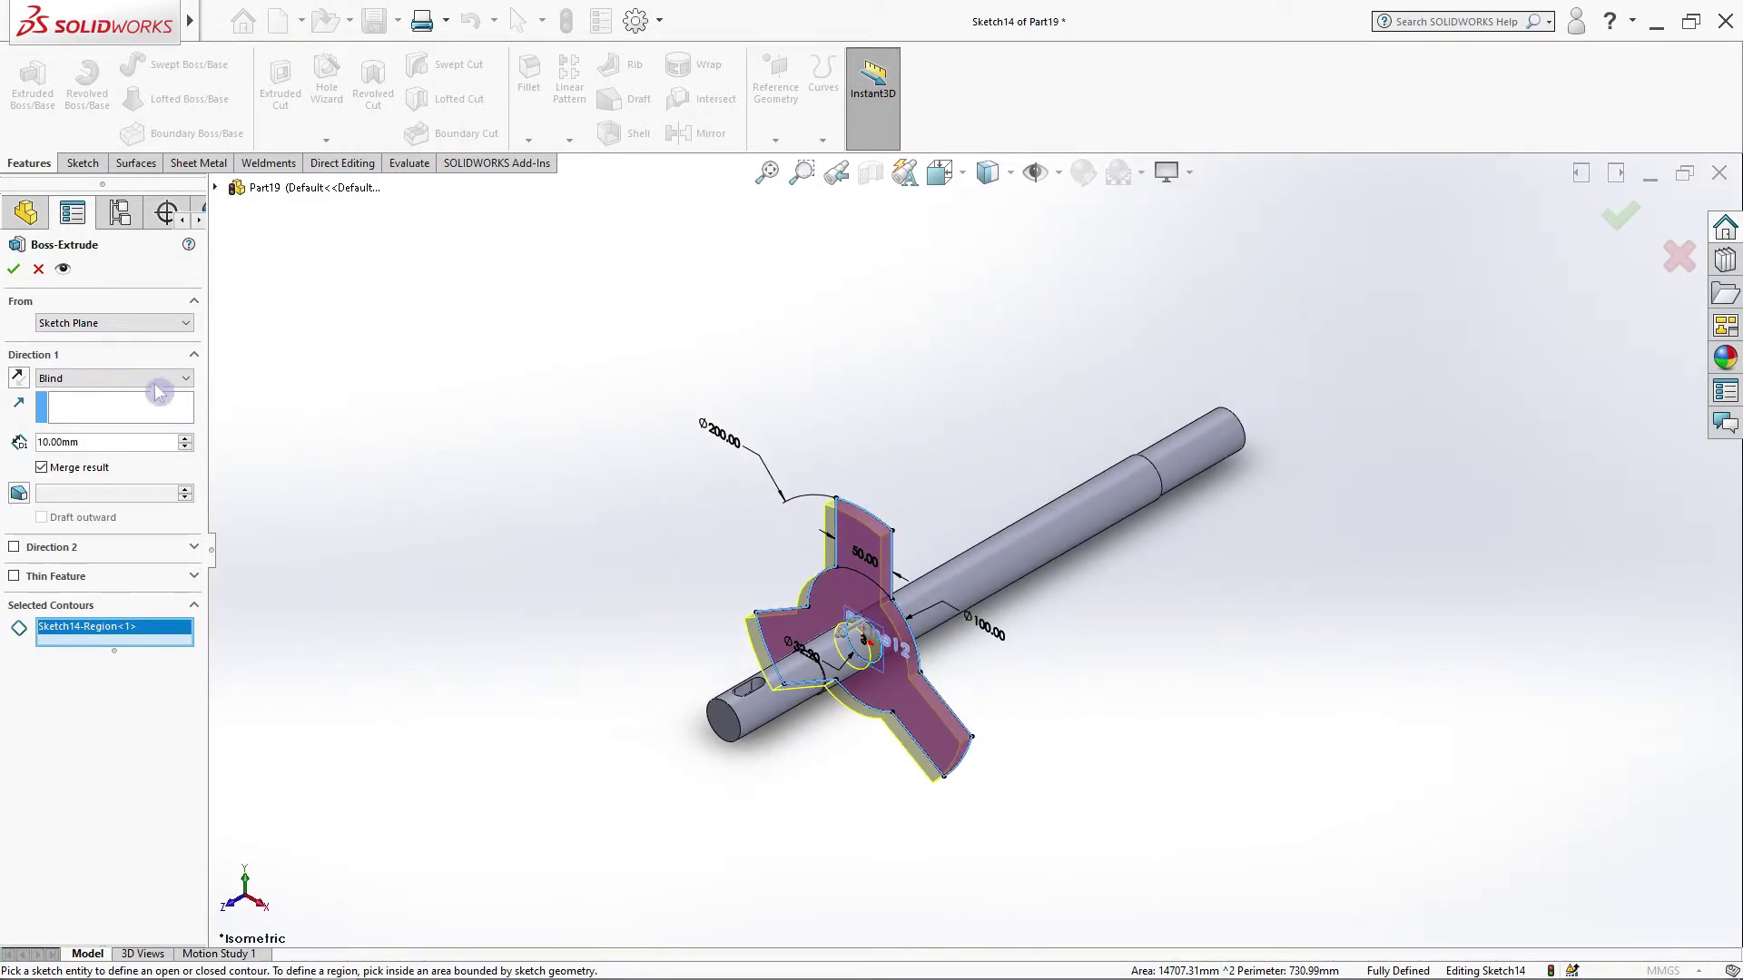
pyautogui.click(156, 379)
pyautogui.click(127, 470)
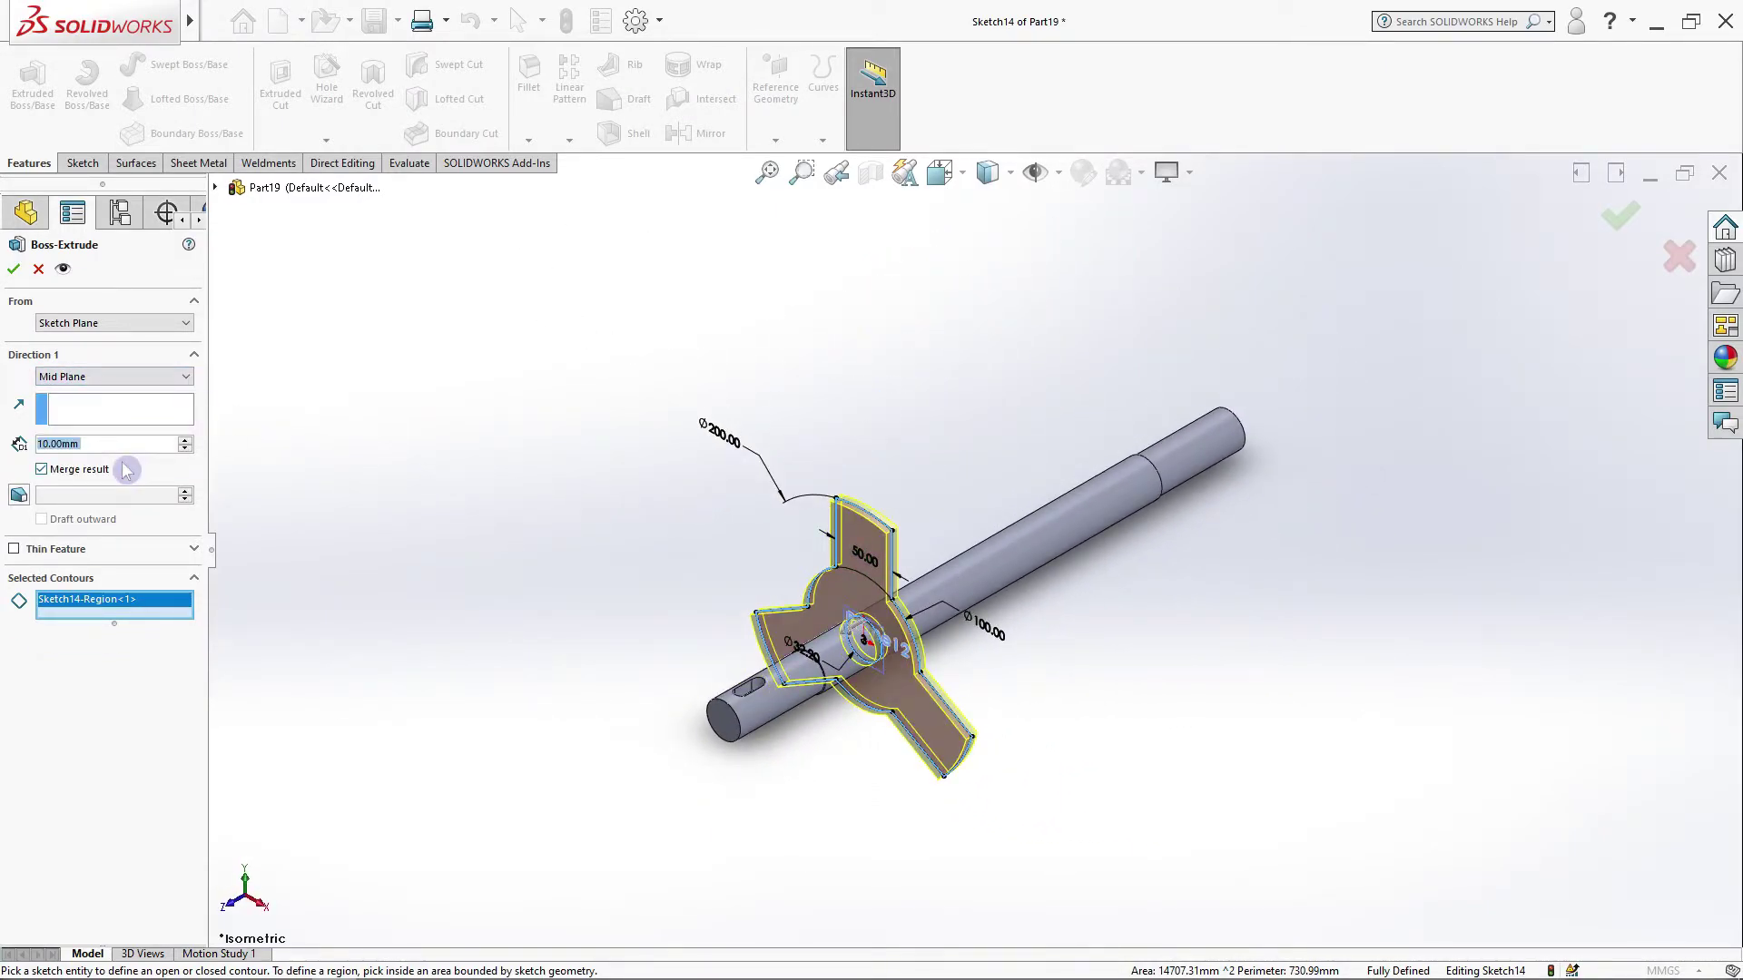
pyautogui.click(14, 269)
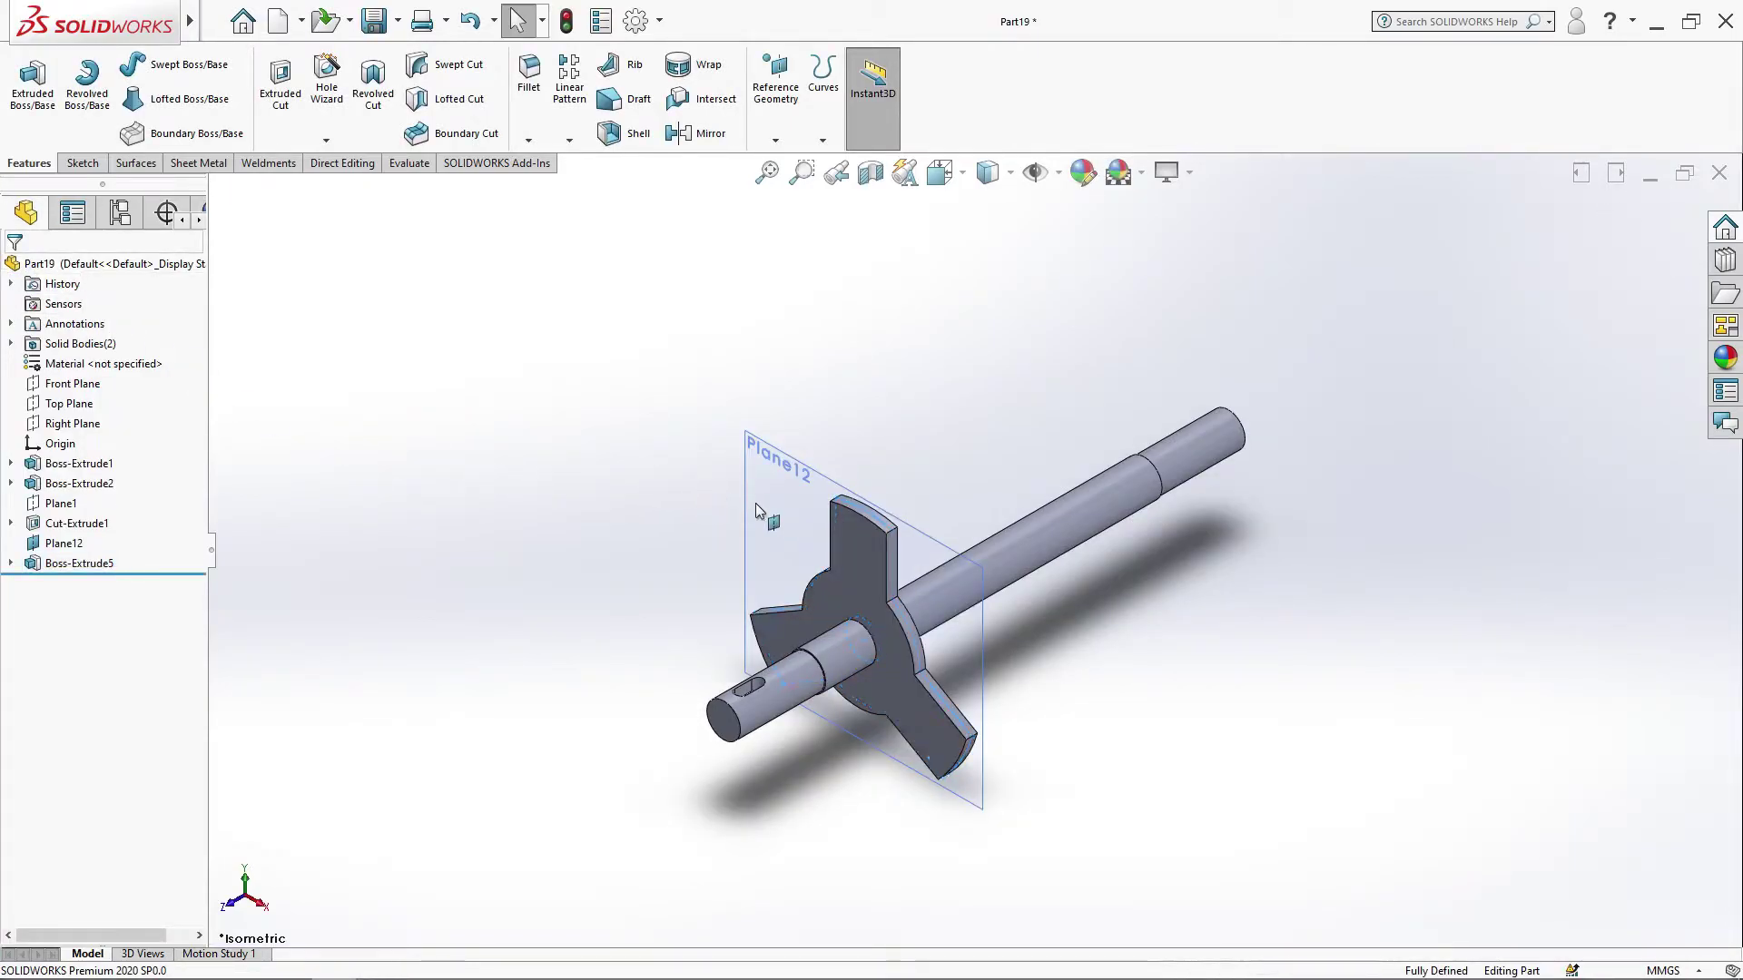
# Step: Hide Plane12 and inspect the new plate in isometric view
pyautogui.click(812, 470)
pyautogui.click(887, 455)
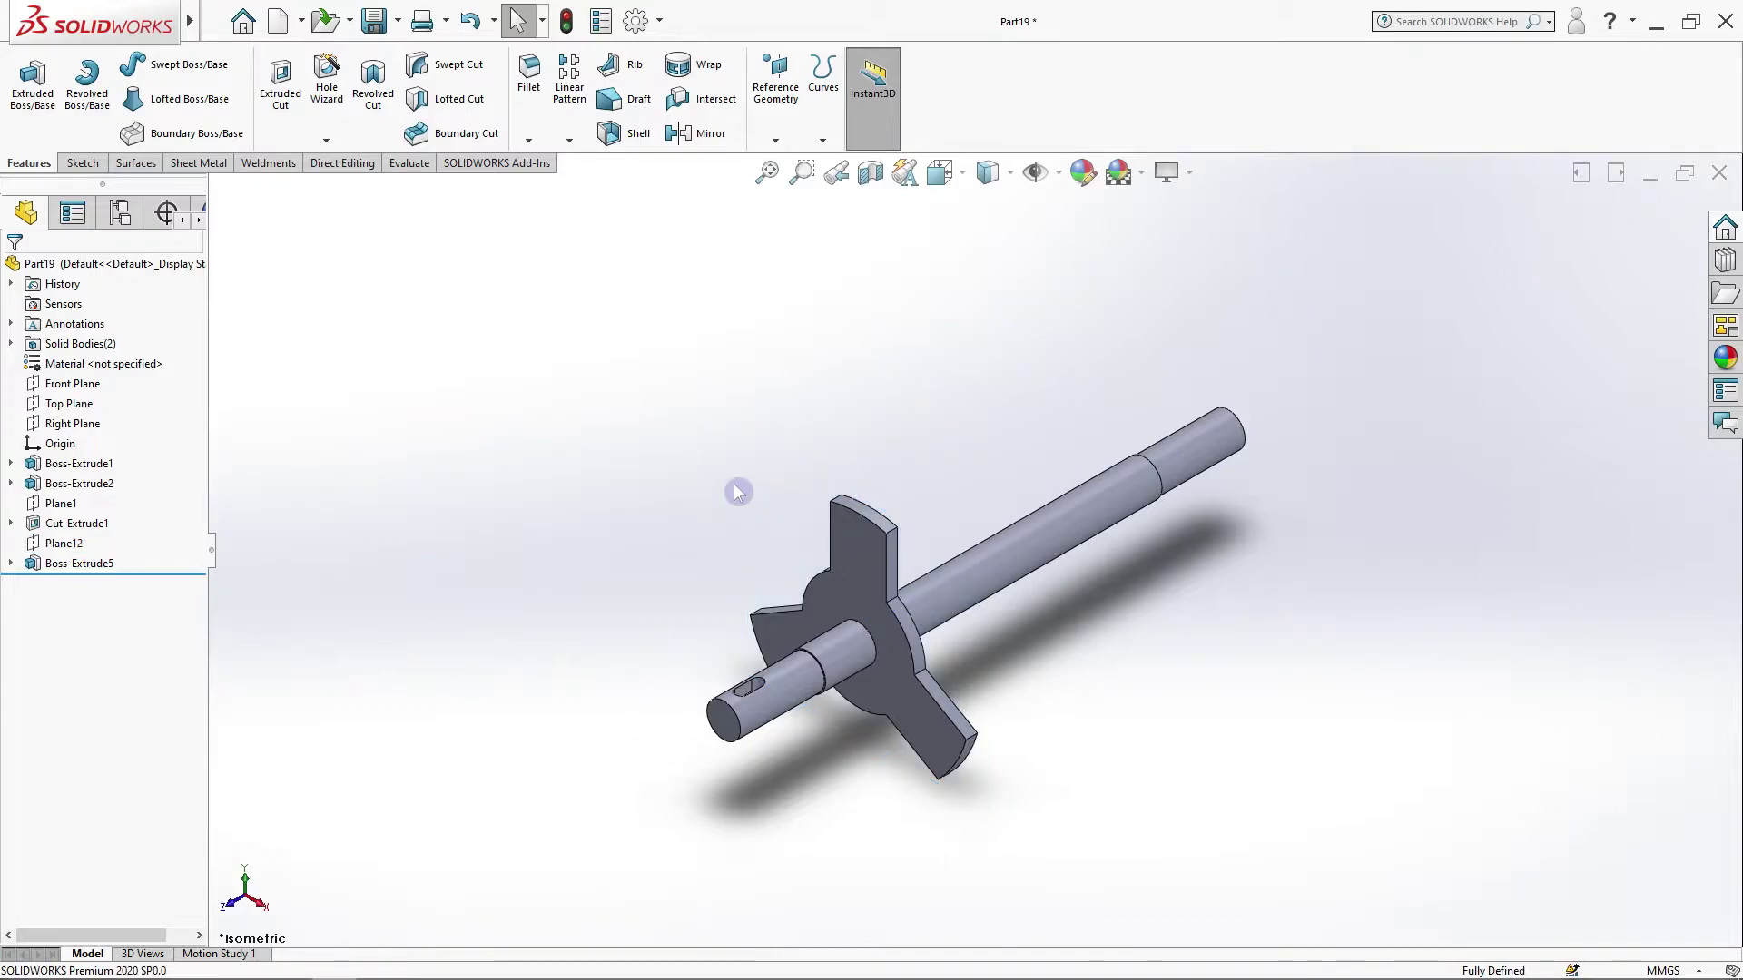
pyautogui.press('f')
pyautogui.moveTo(738, 492); pyautogui.dragTo(749, 460, button='middle')
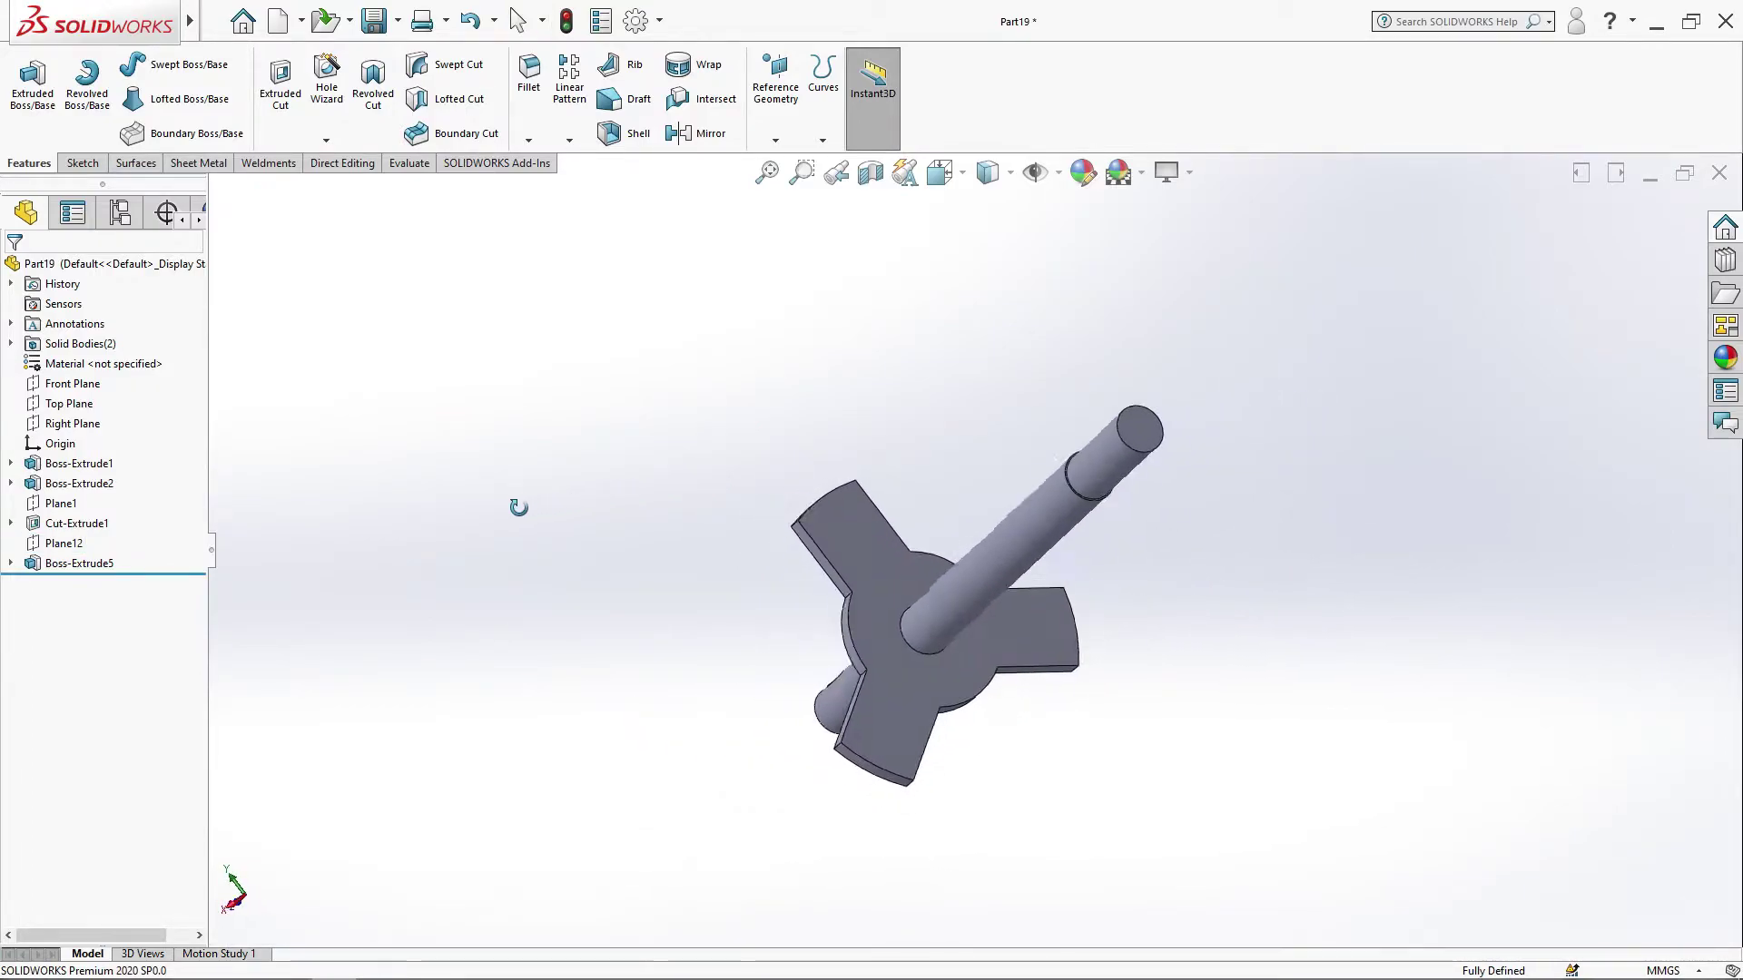
pyautogui.hotkey('ctrl', '7')
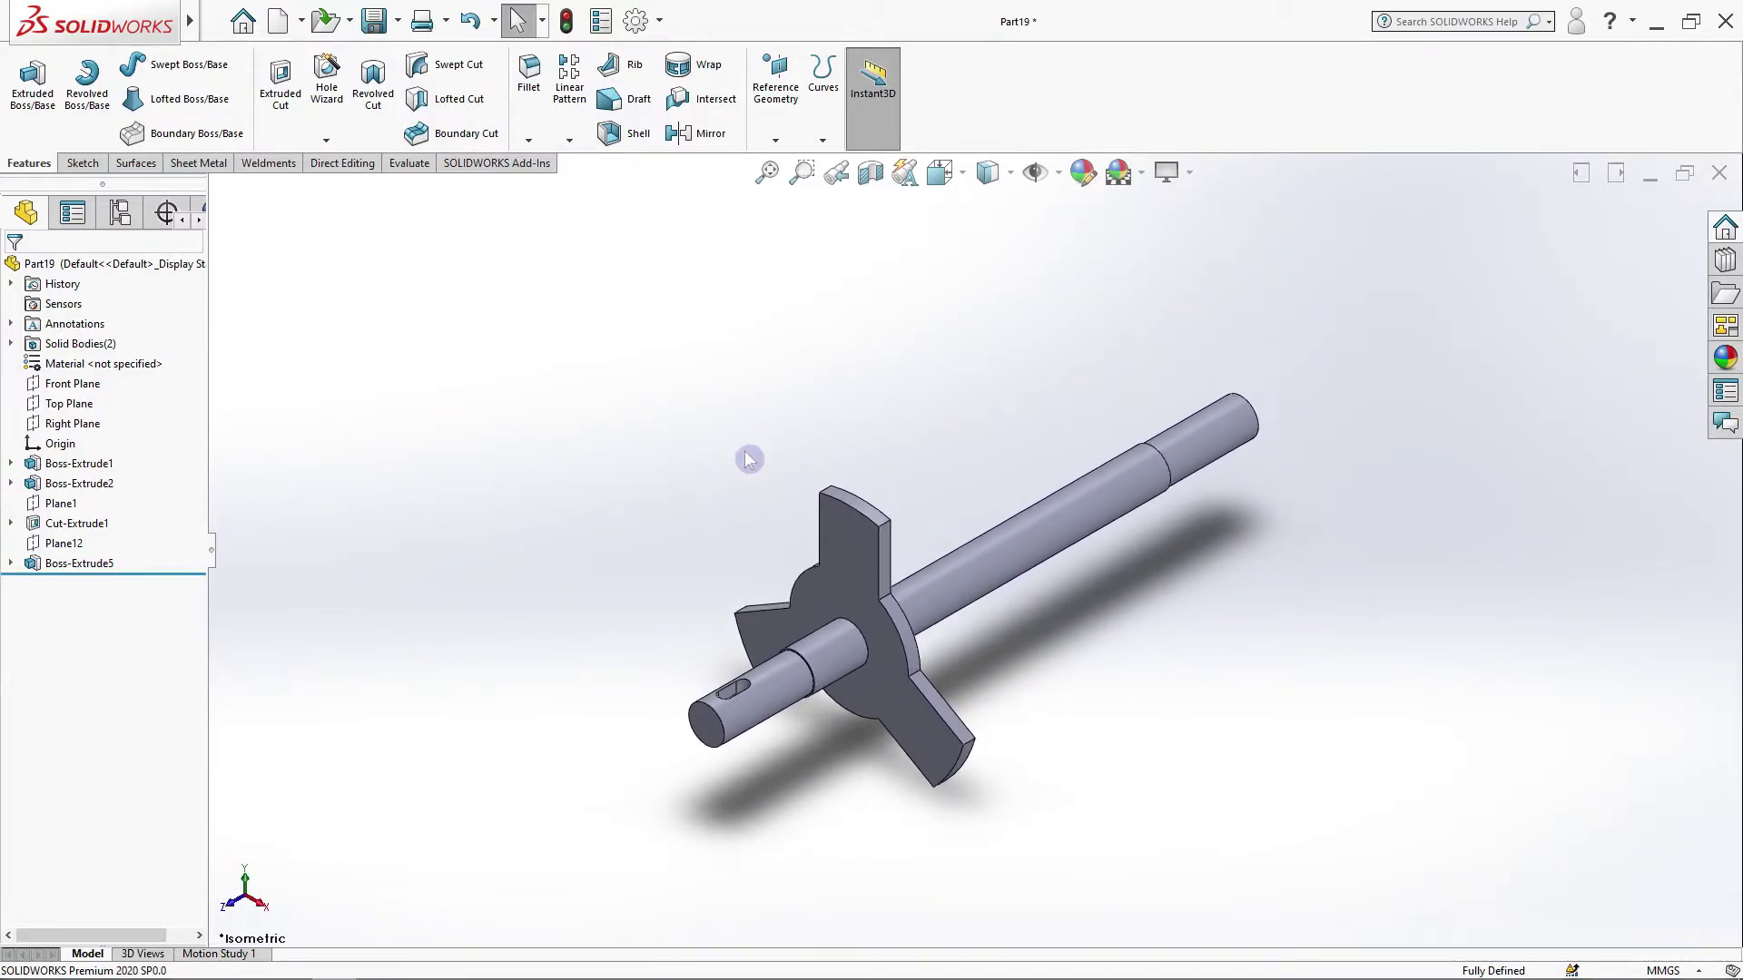
# Step: Linear-pattern the Boss-Extrude5 plate body along the shaft at 200 mm spacing
pyautogui.click(82, 163)
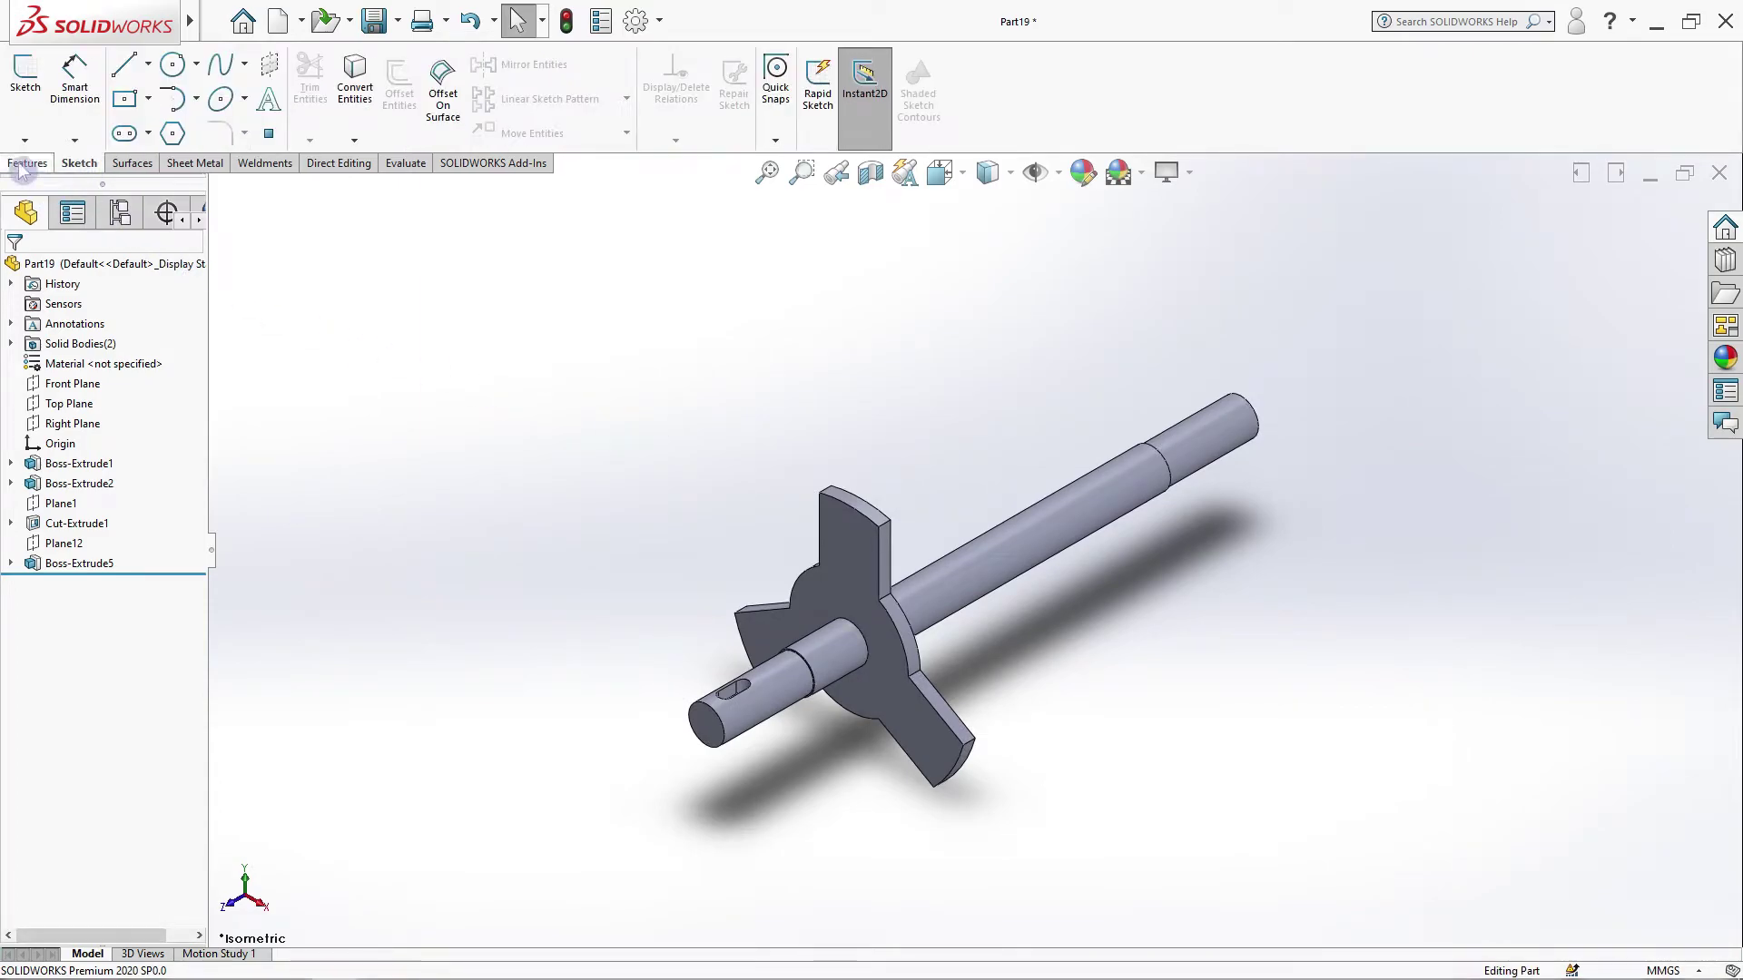
pyautogui.click(29, 163)
pyautogui.click(570, 138)
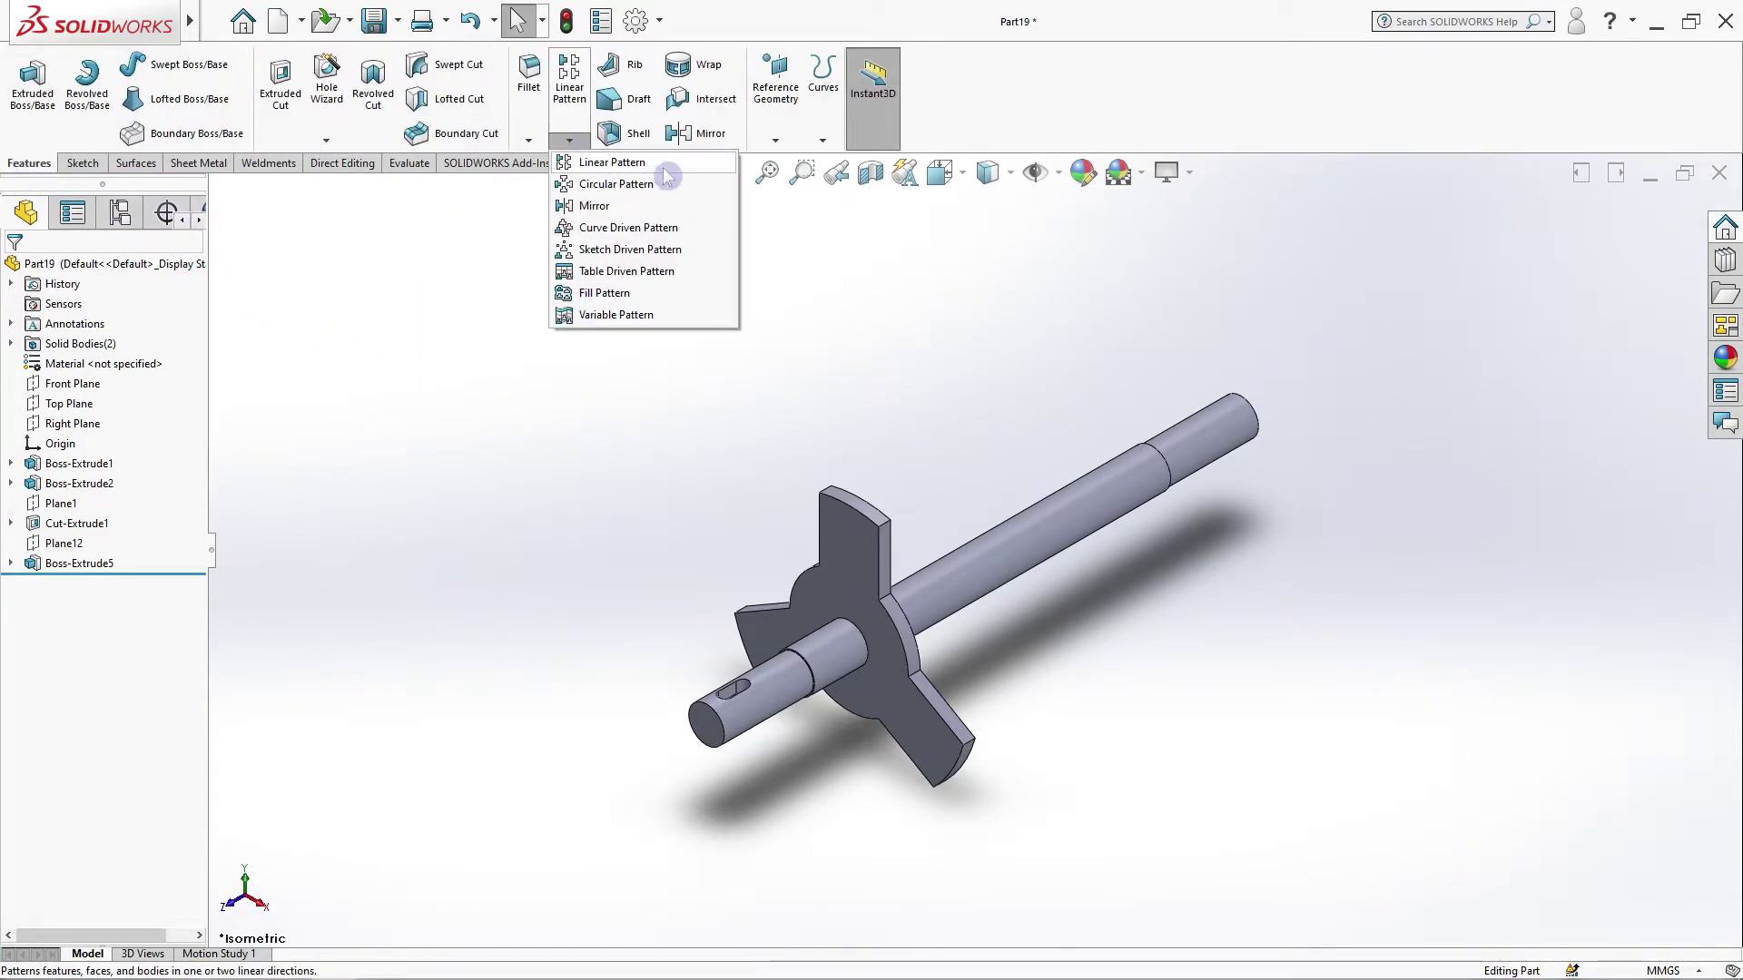
pyautogui.click(667, 165)
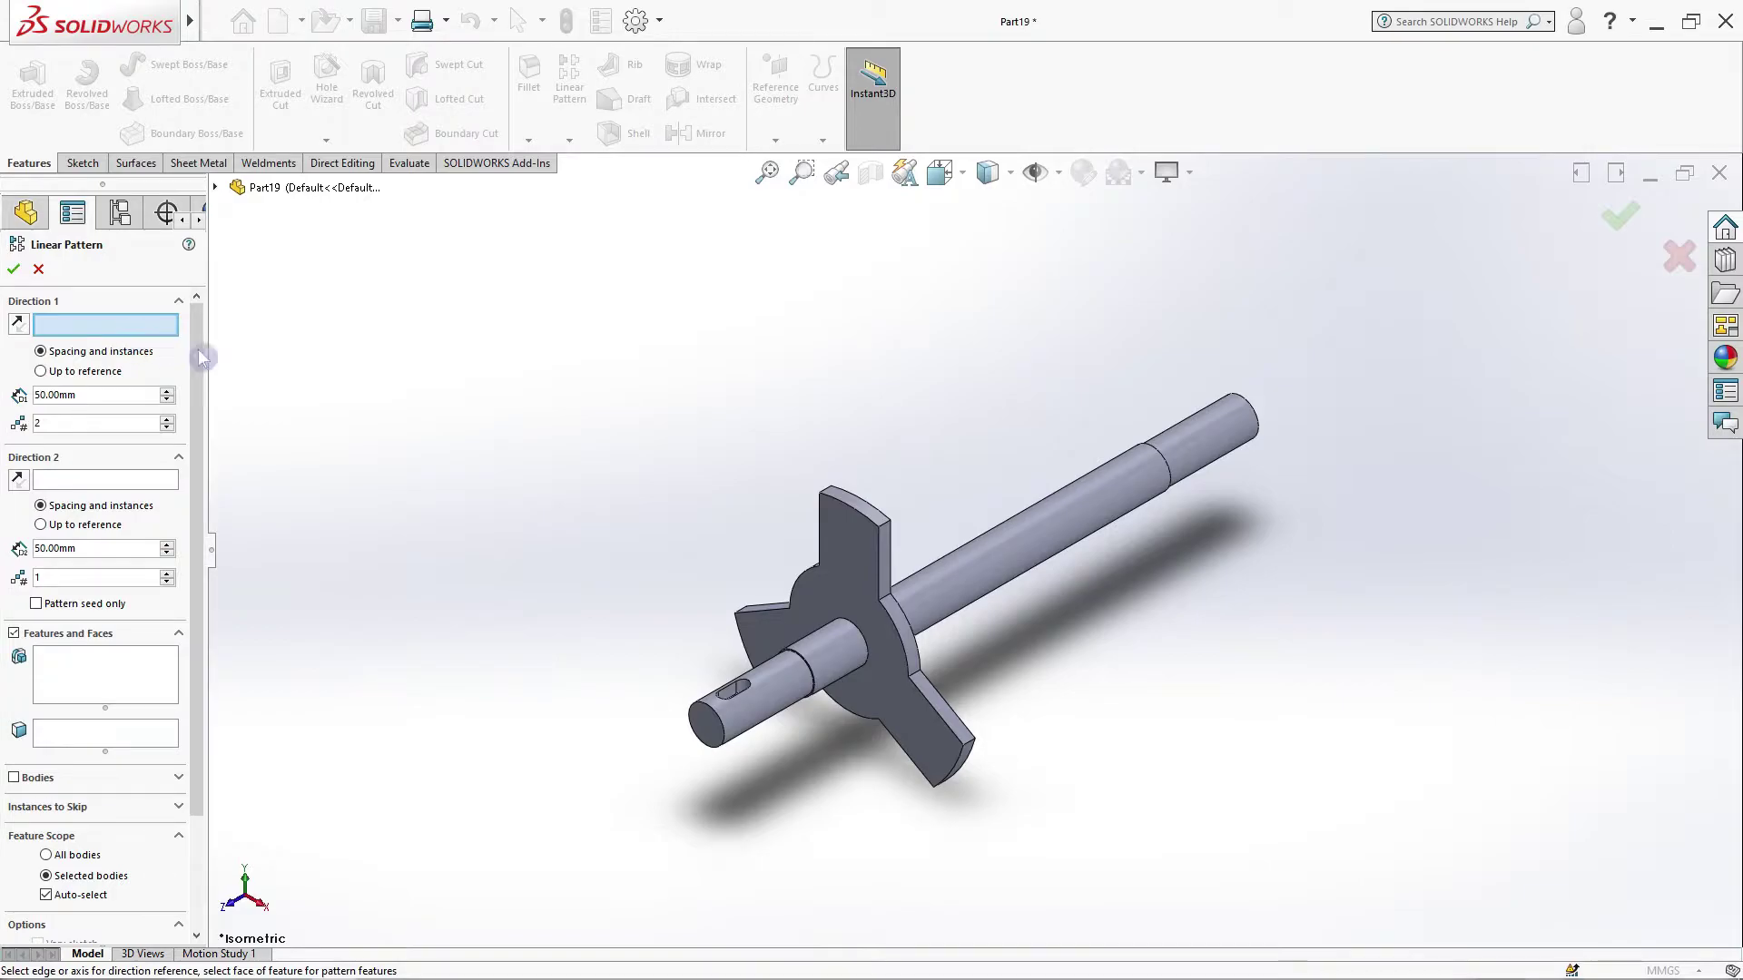
pyautogui.click(962, 553)
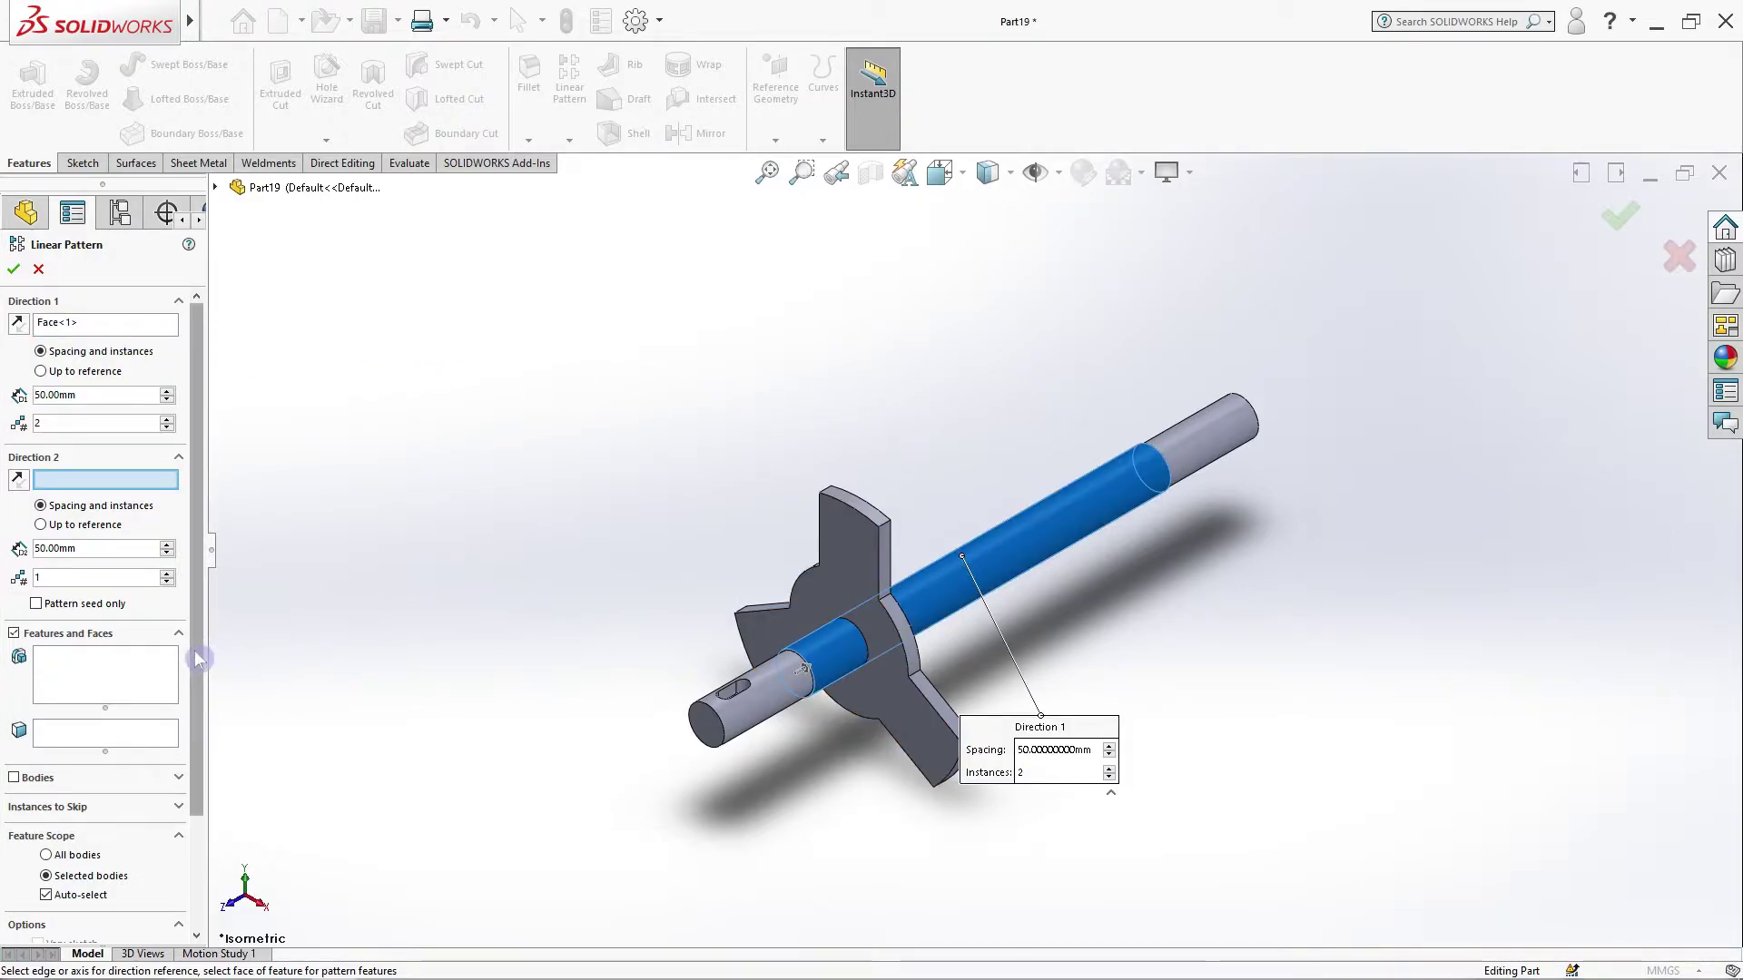
pyautogui.scroll(-3, 199, 729)
pyautogui.click(20, 697)
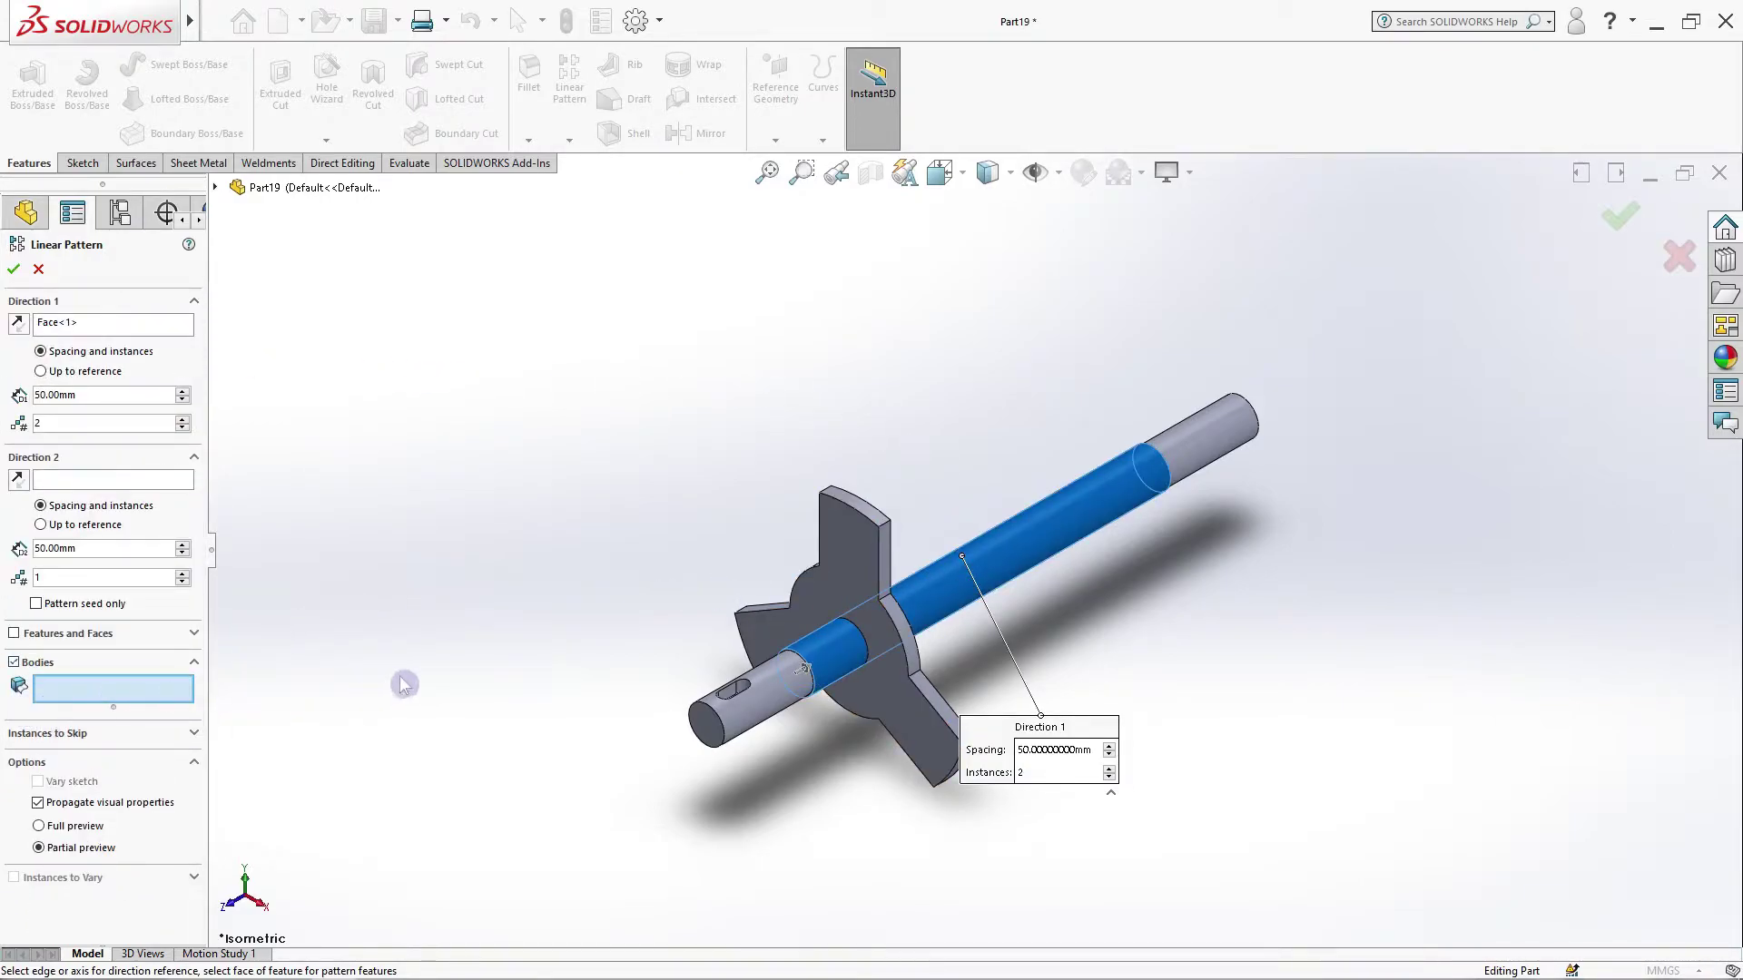
pyautogui.click(816, 603)
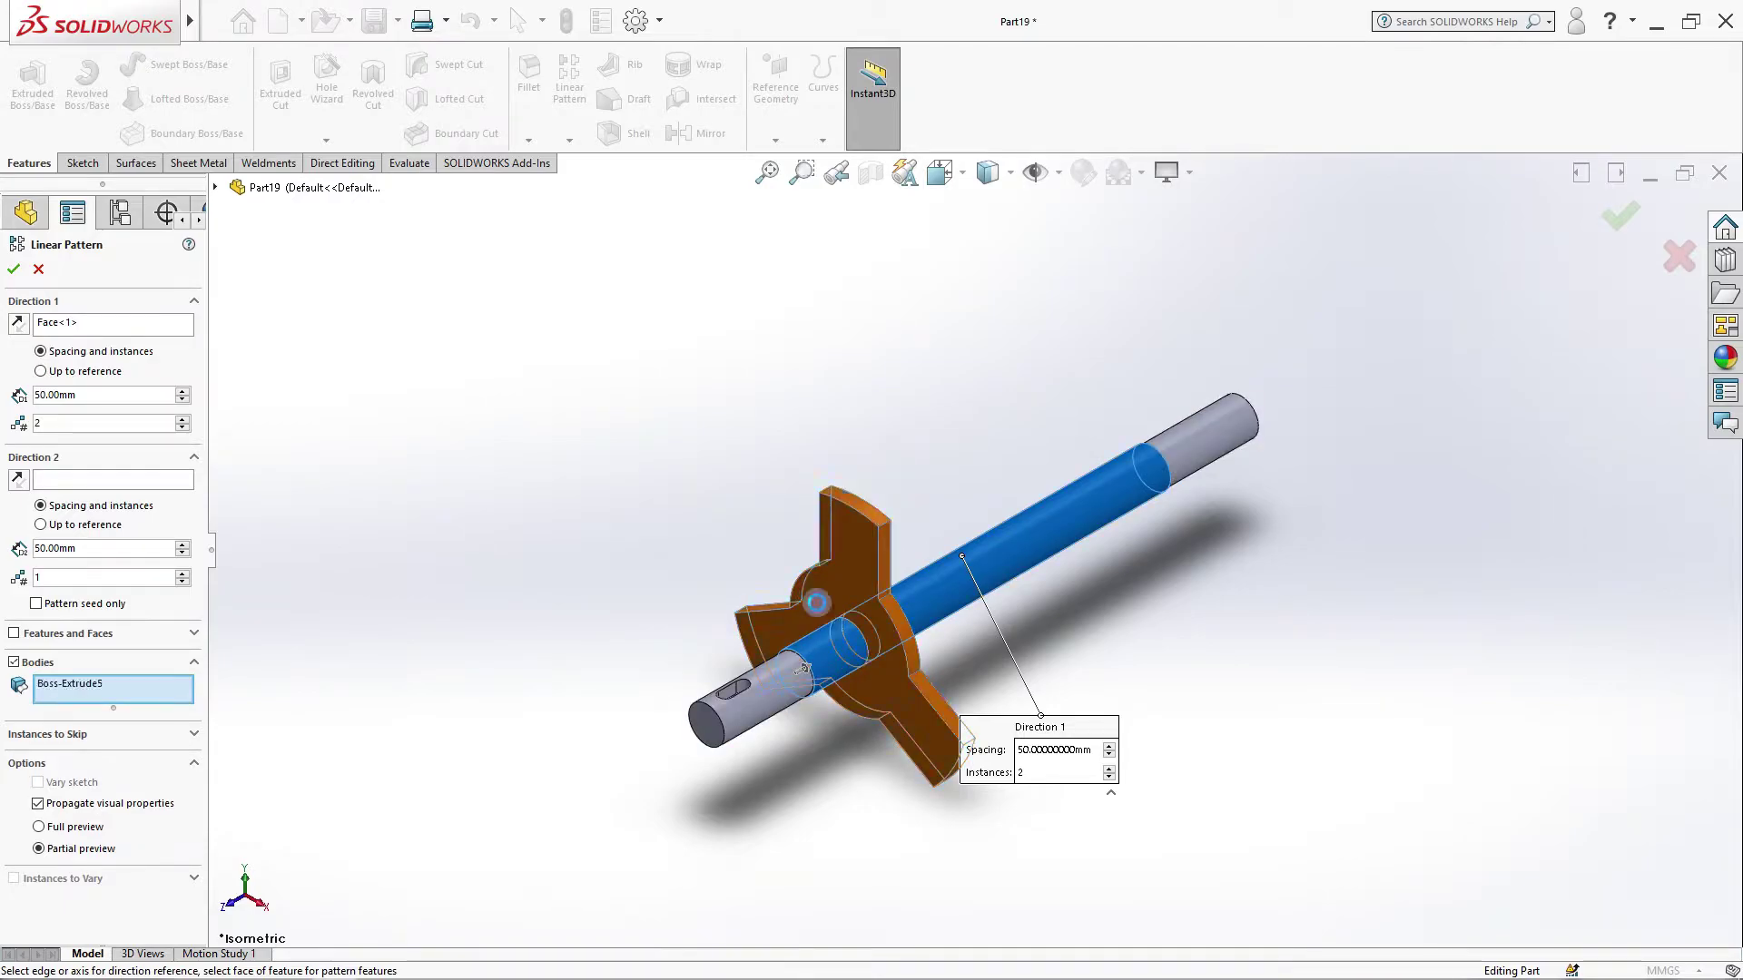
pyautogui.click(105, 396)
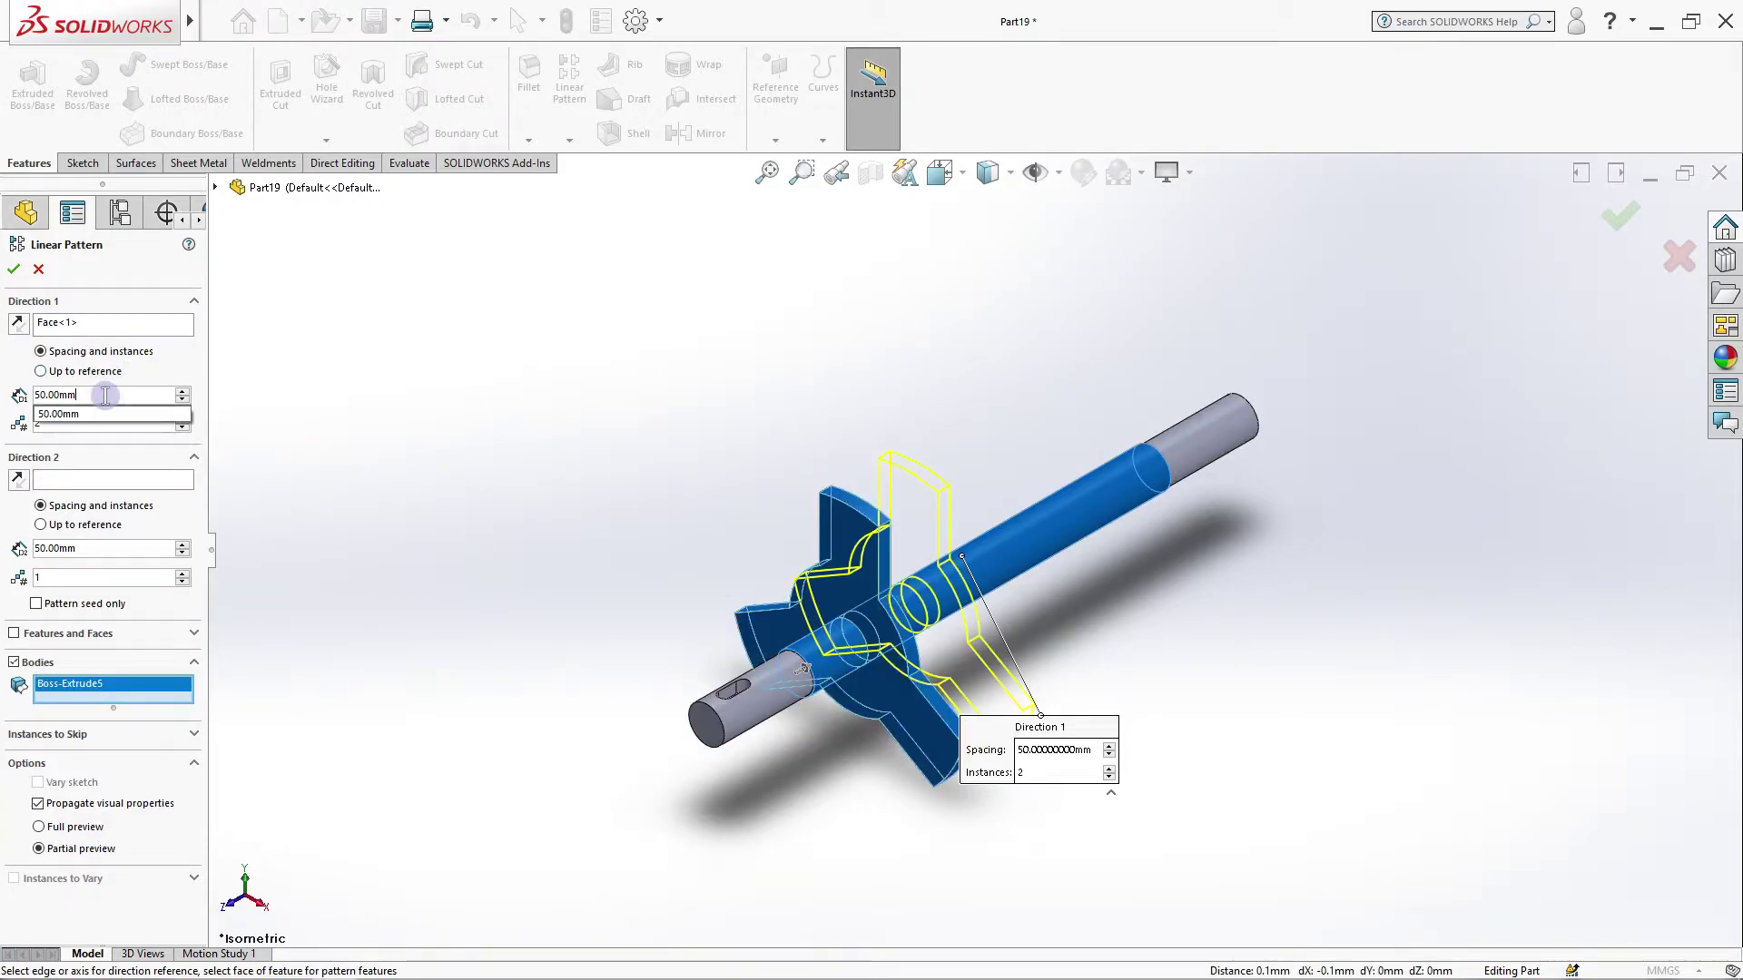
pyautogui.write('200')
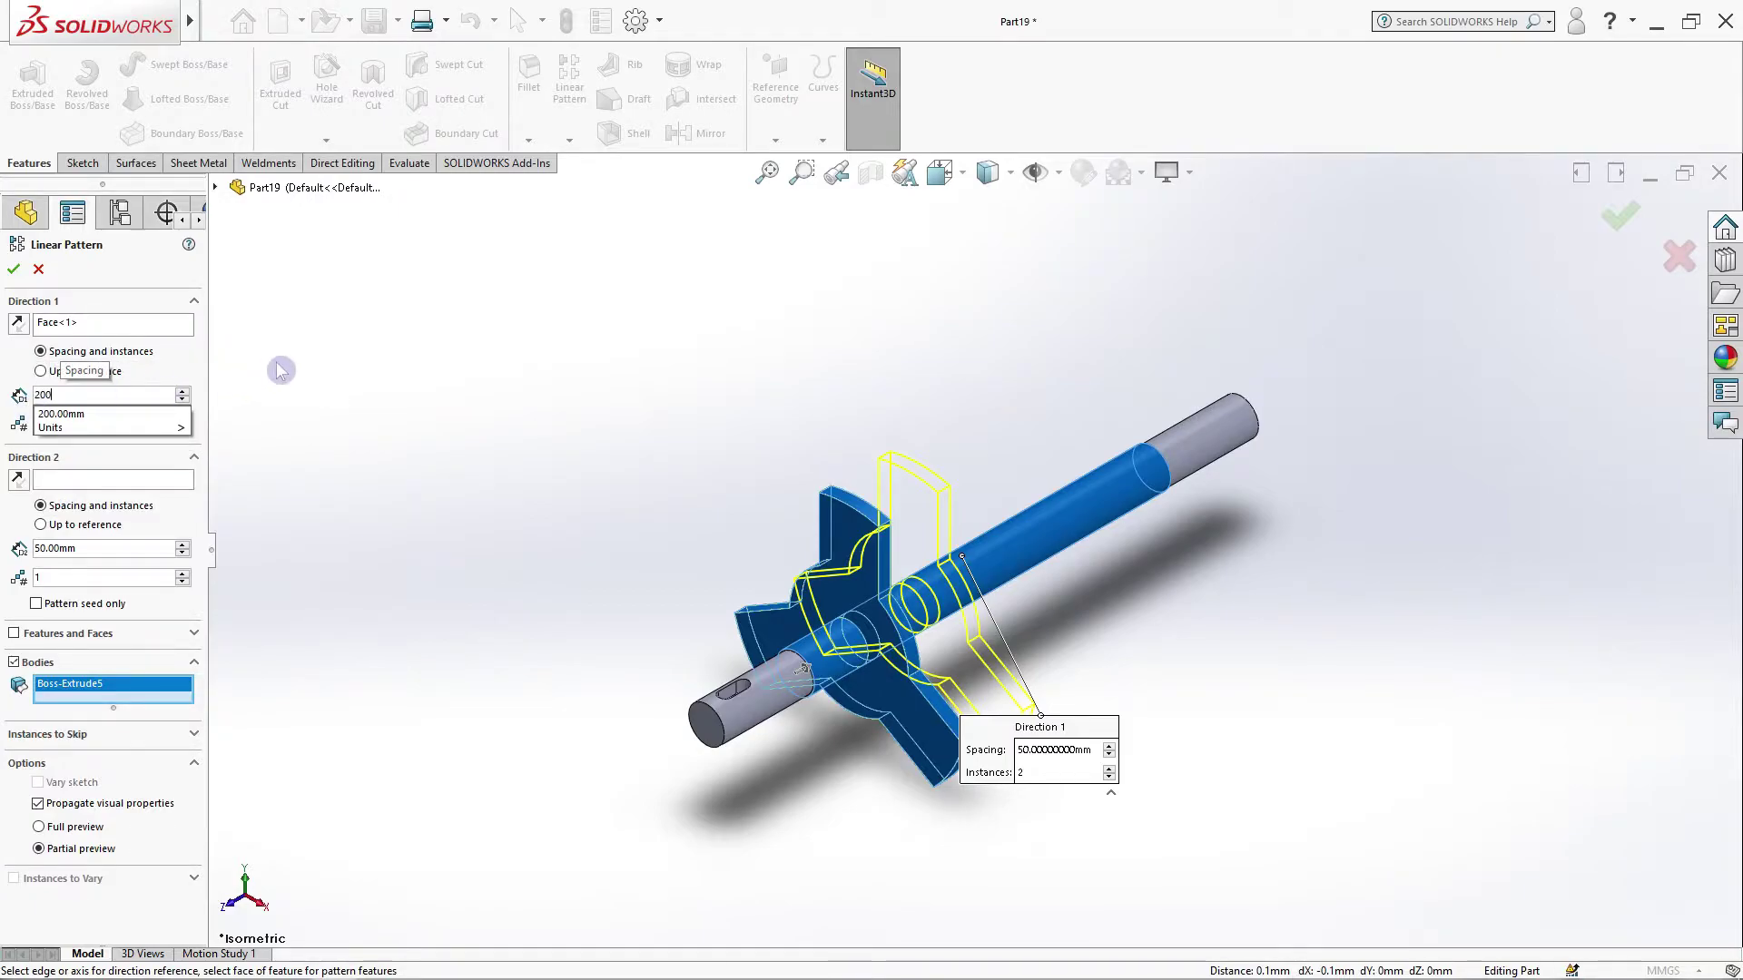
pyautogui.press('Return')
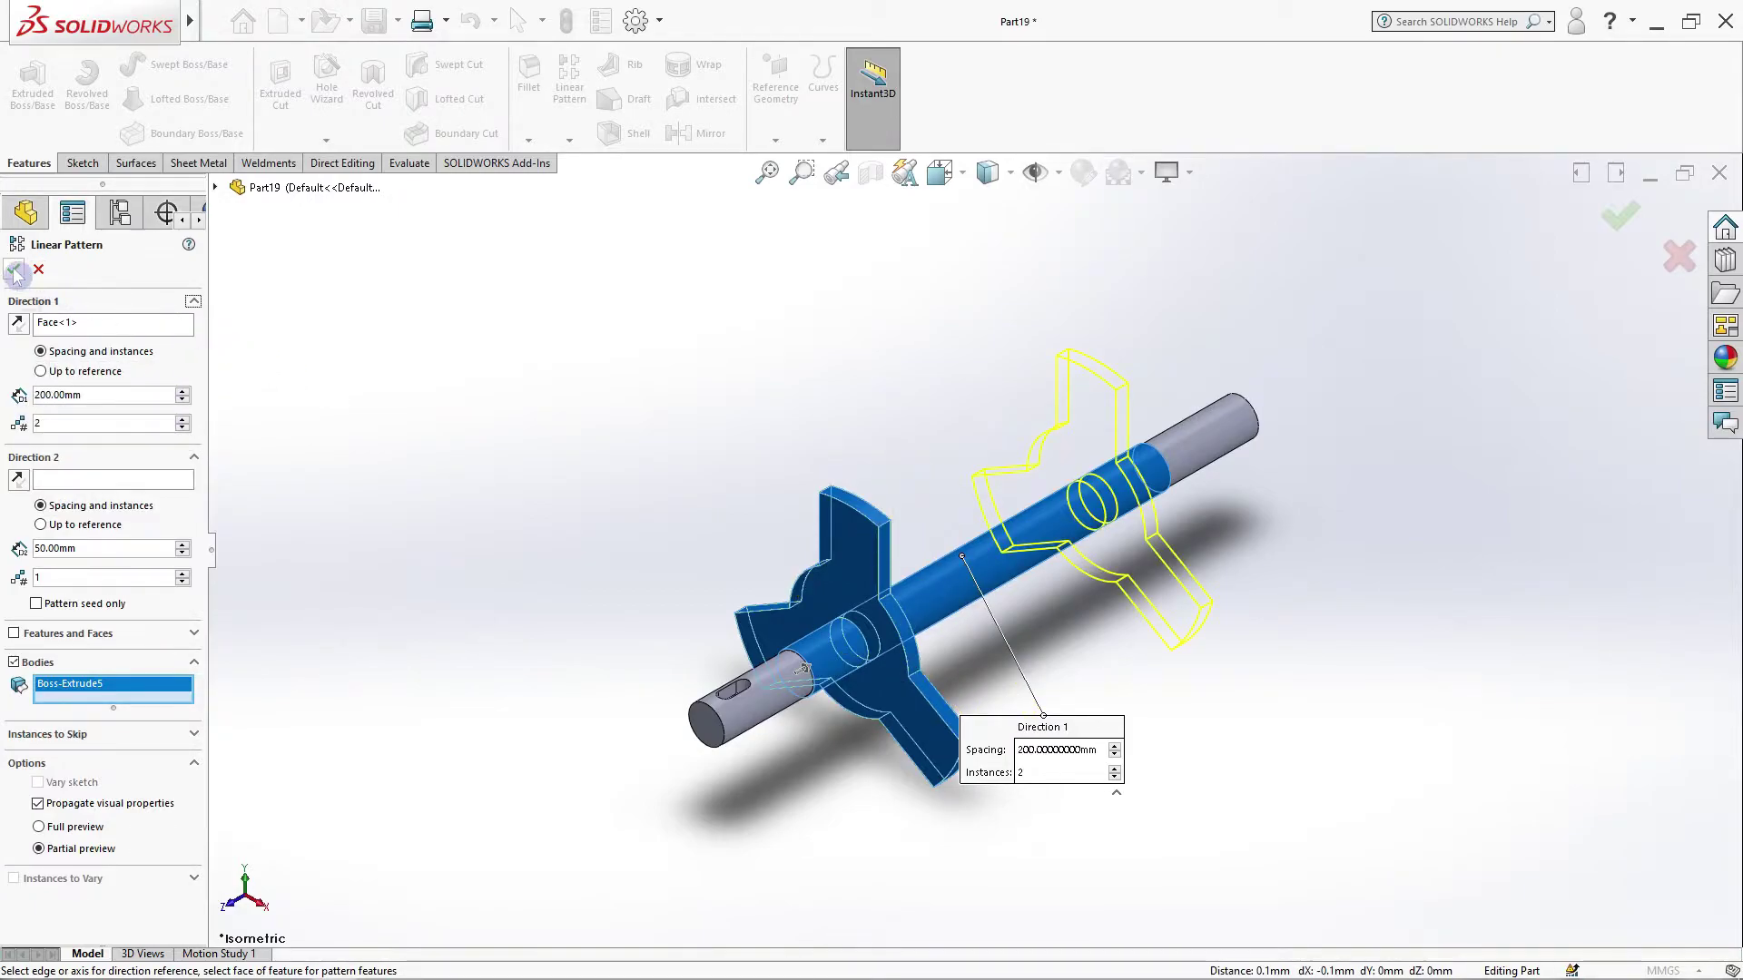
pyautogui.click(15, 272)
pyautogui.click(80, 165)
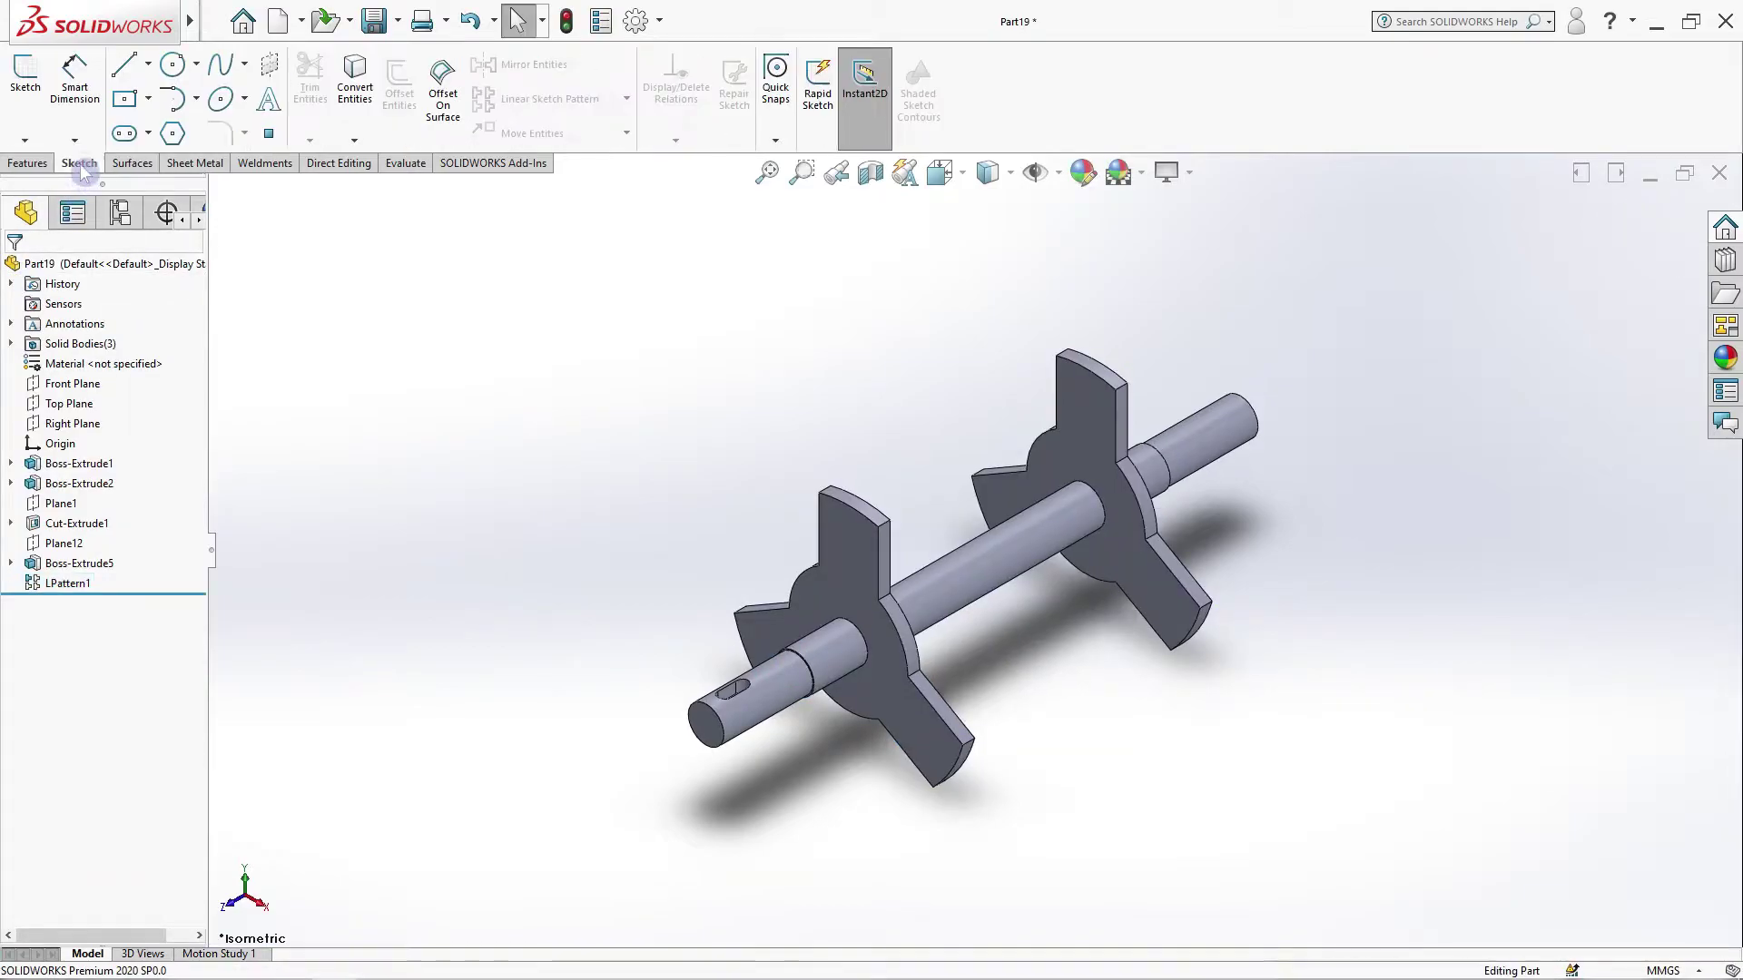
# Step: Sketch two concentric circles at the origin on Plane12
pyautogui.click(66, 545)
pyautogui.click(105, 494)
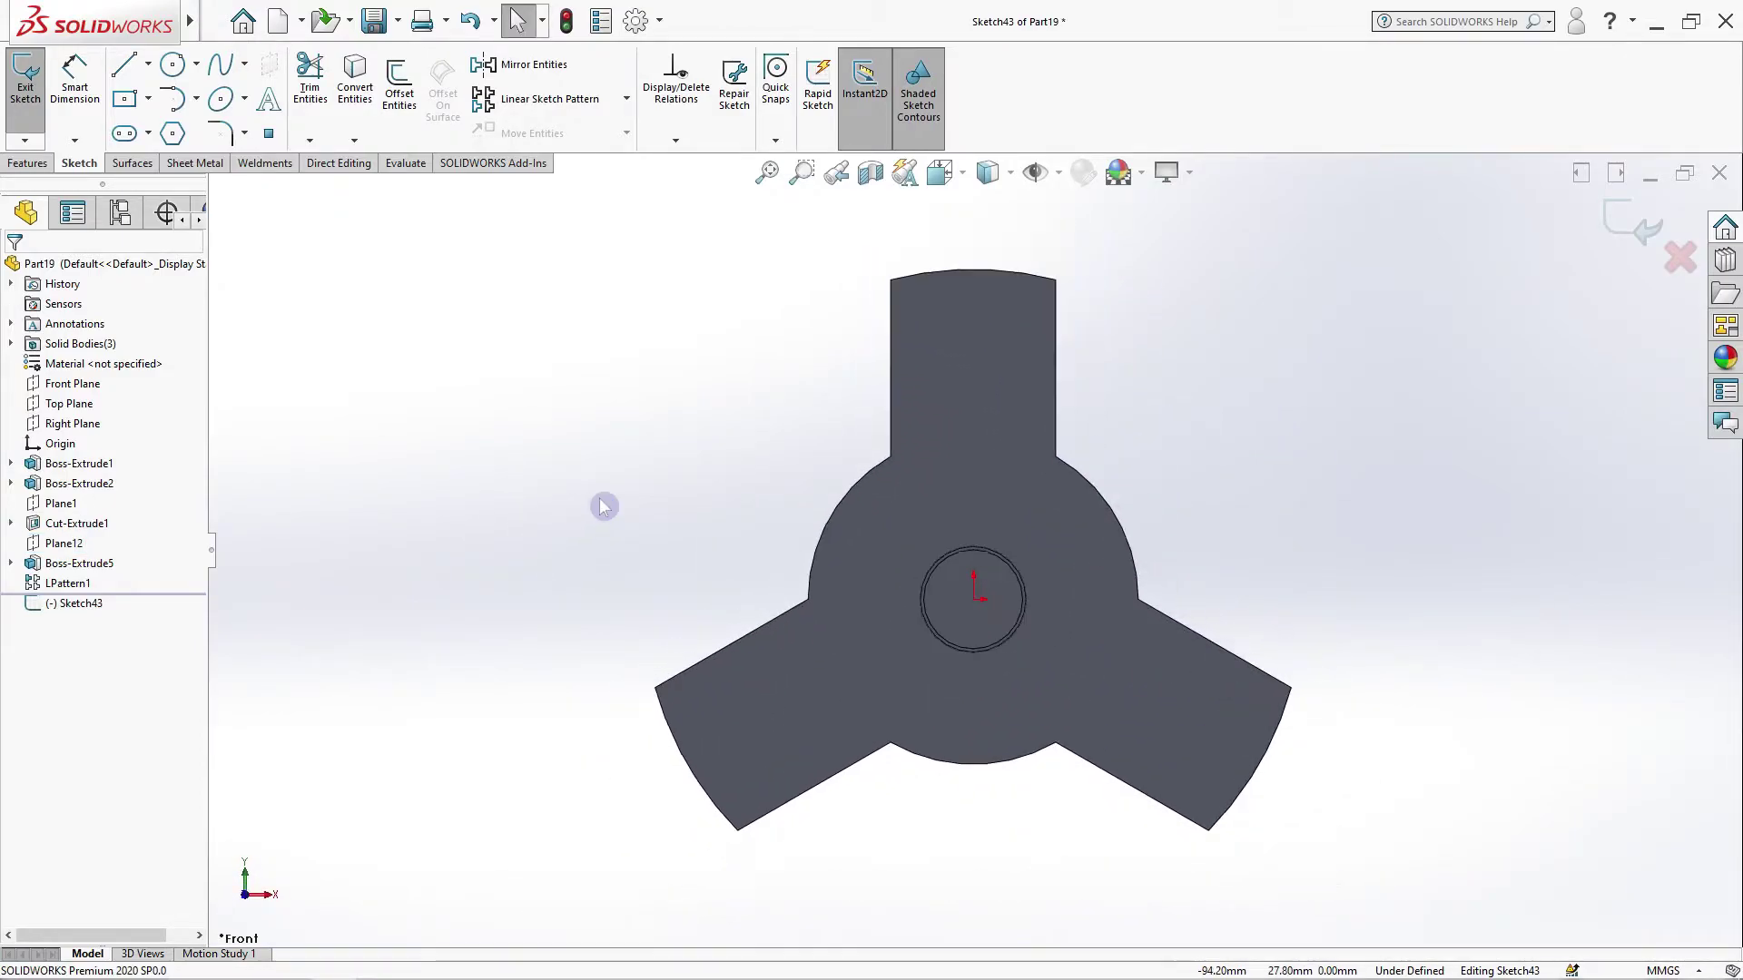
pyautogui.press('c')
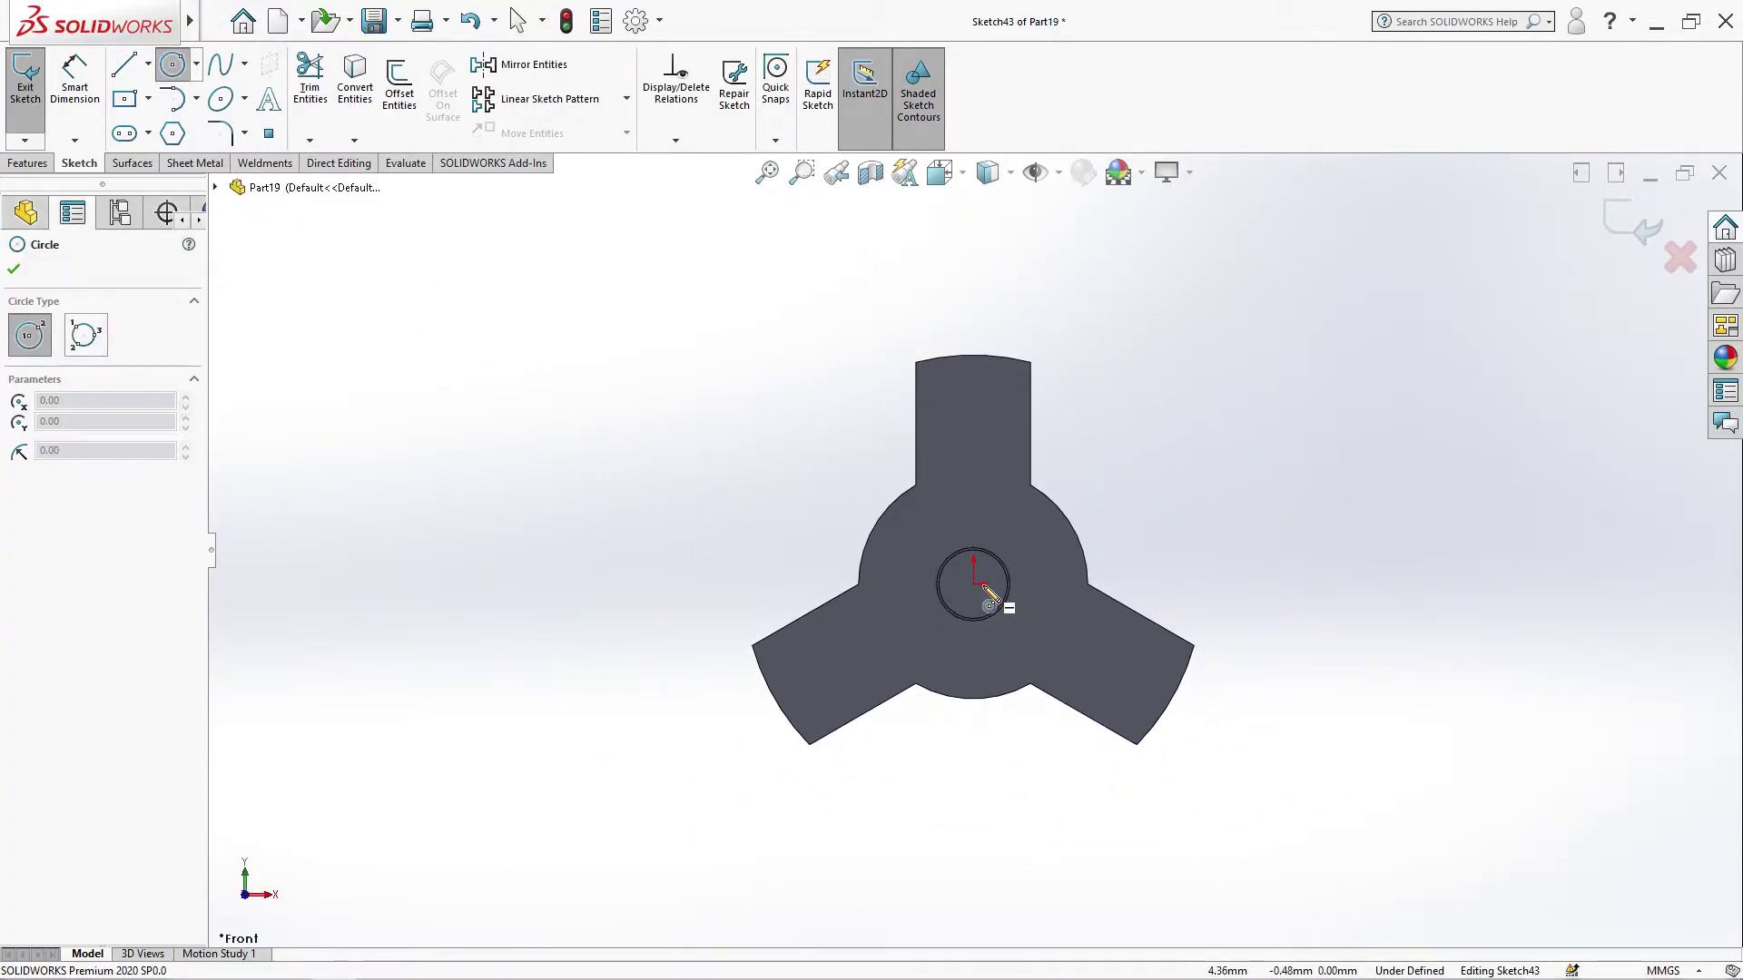
pyautogui.click(974, 585)
pyautogui.click(1163, 794)
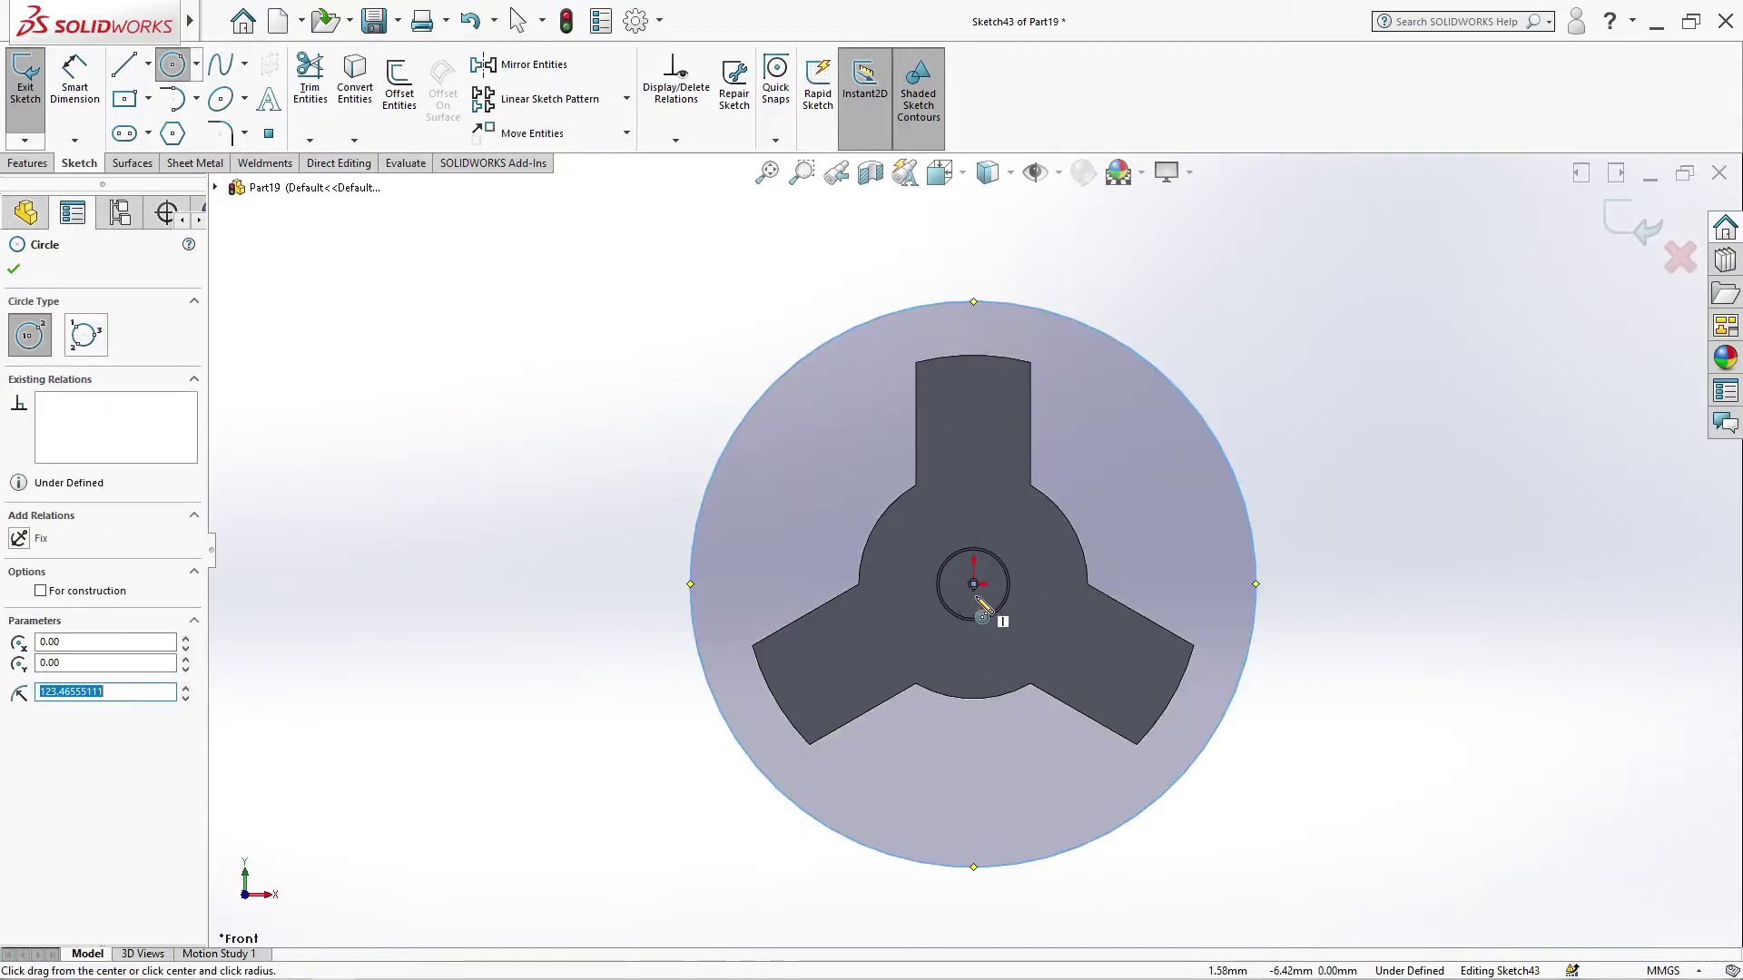
pyautogui.click(974, 585)
pyautogui.click(1166, 853)
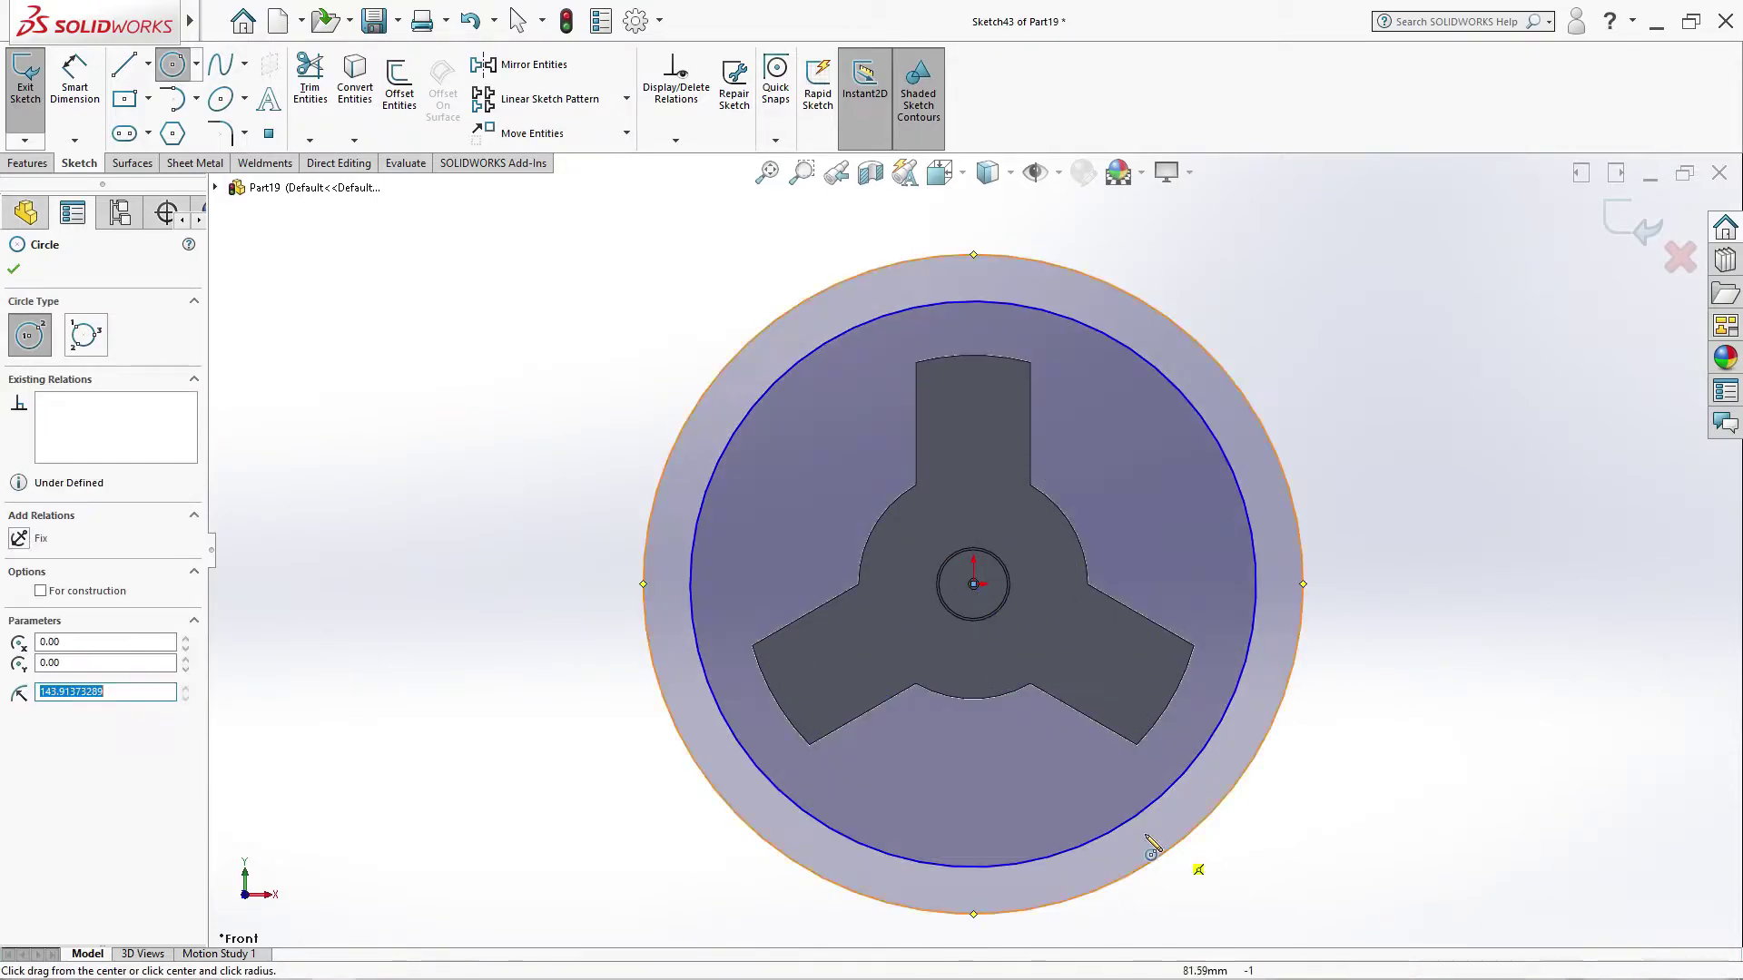
# Step: Dimension the gap between the two circles to 10 mm
pyautogui.click(74, 77)
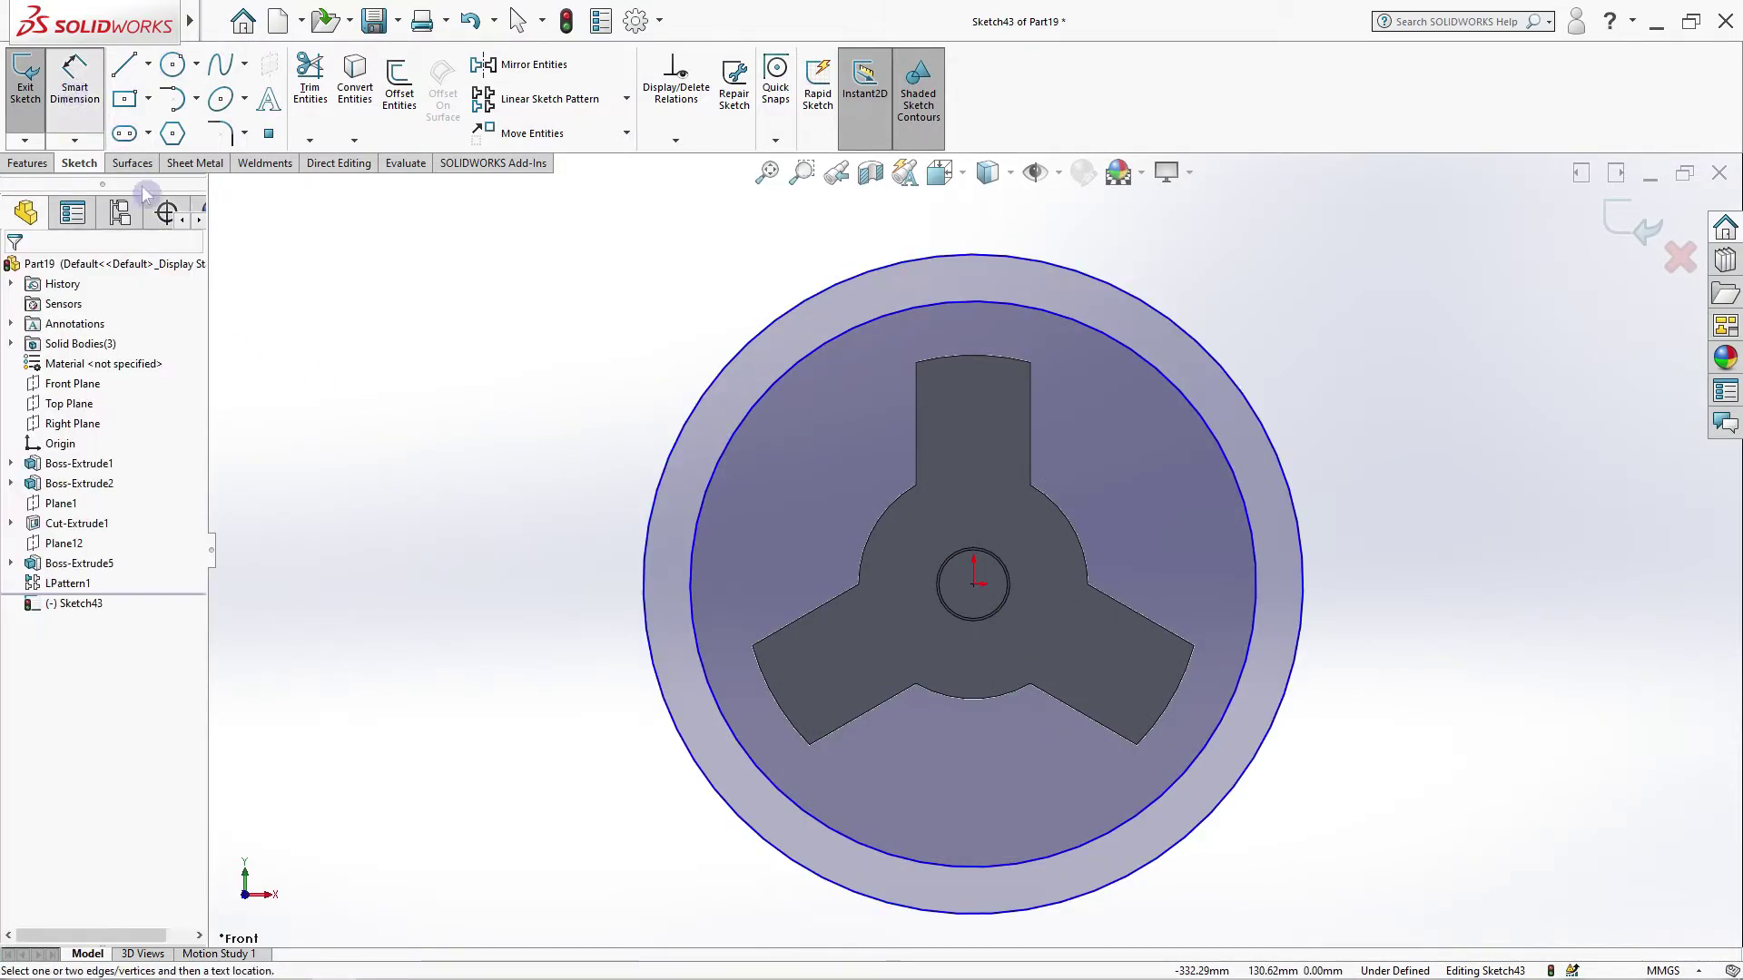
pyautogui.click(641, 581)
pyautogui.click(540, 565)
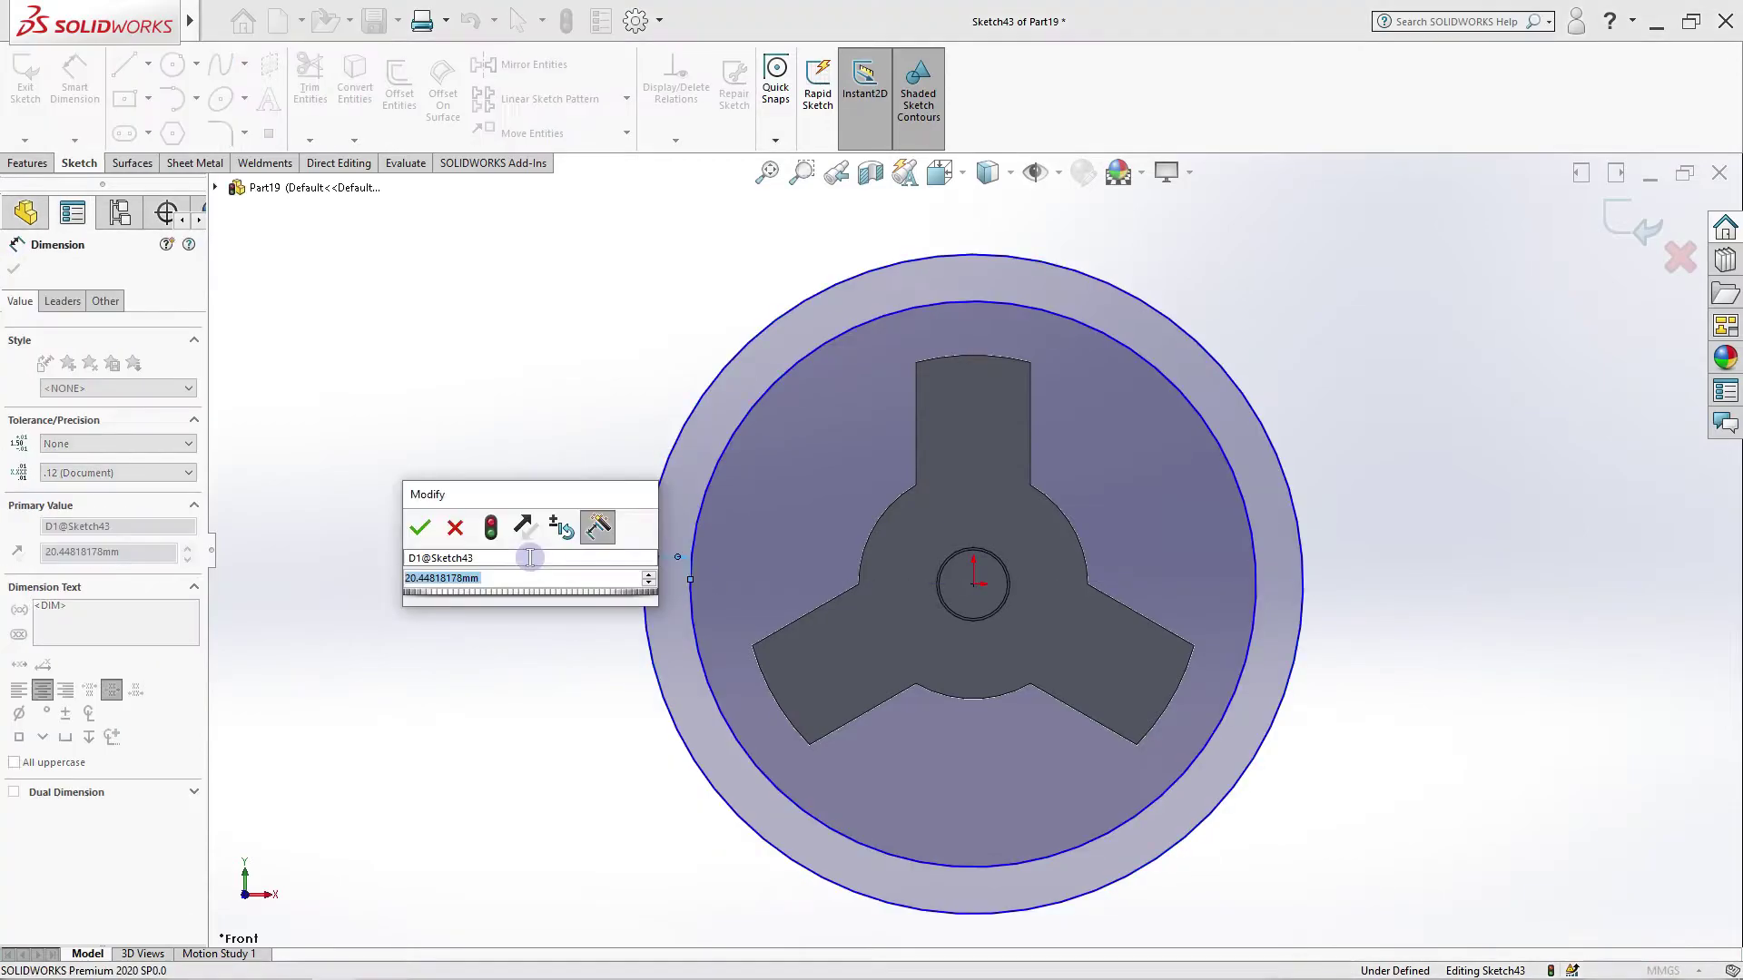
pyautogui.write('10')
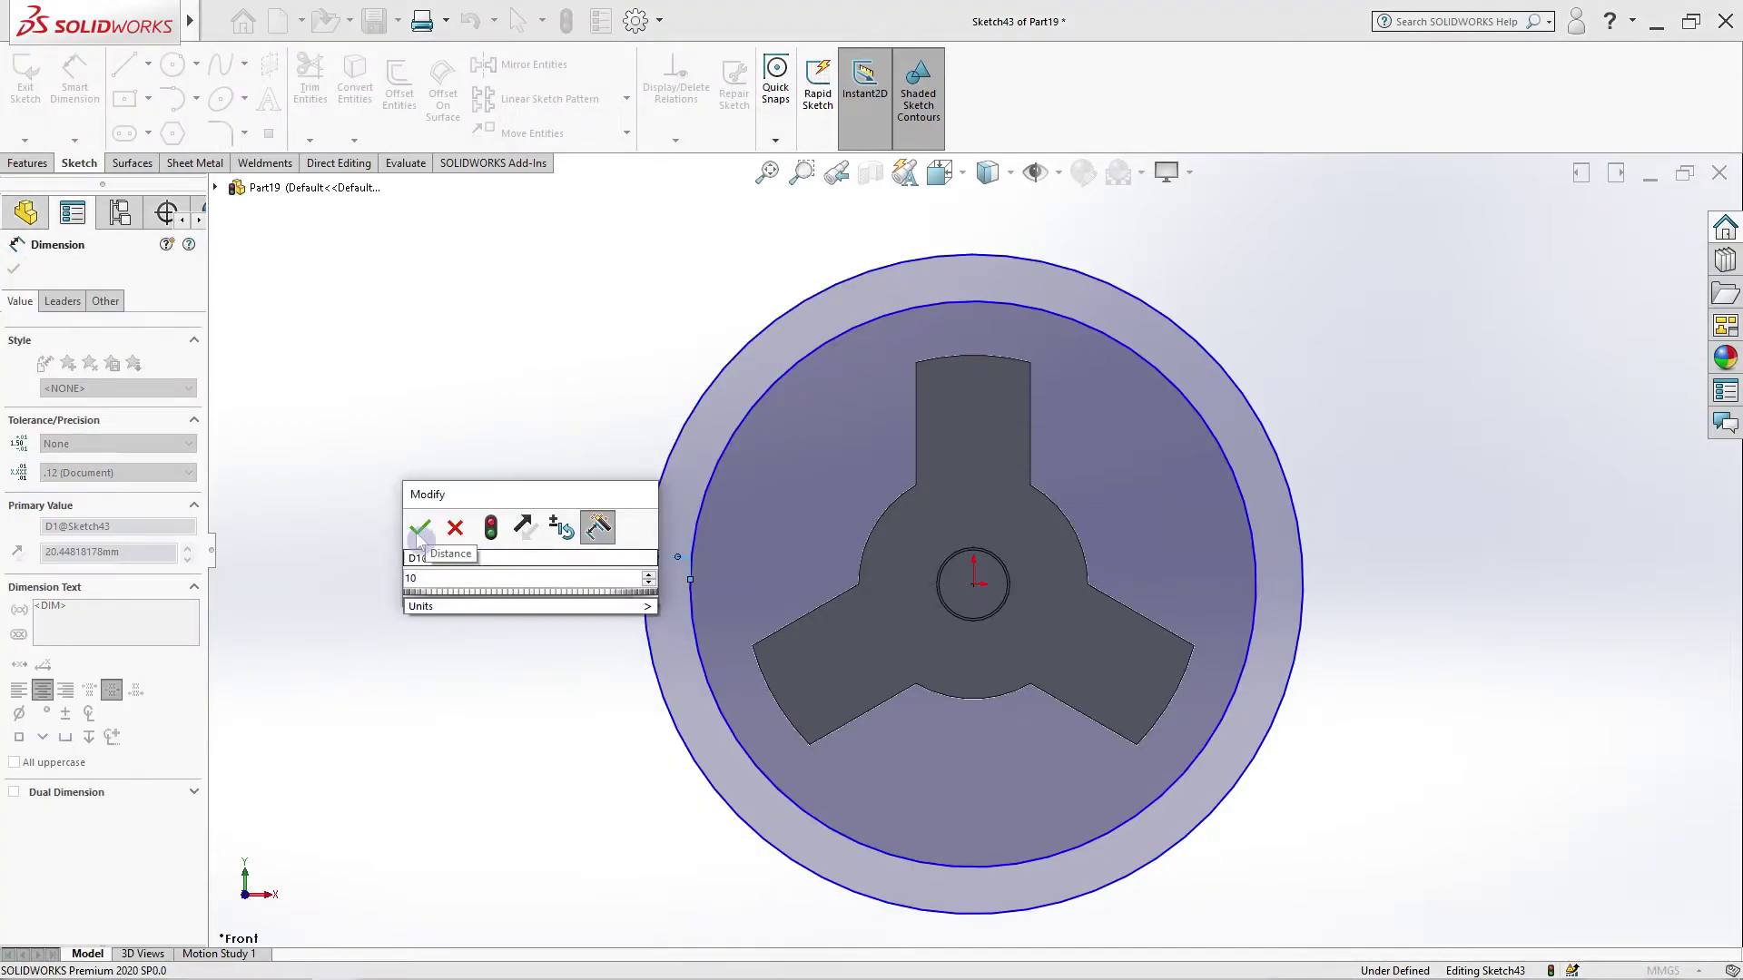
pyautogui.press('Return')
pyautogui.click(15, 272)
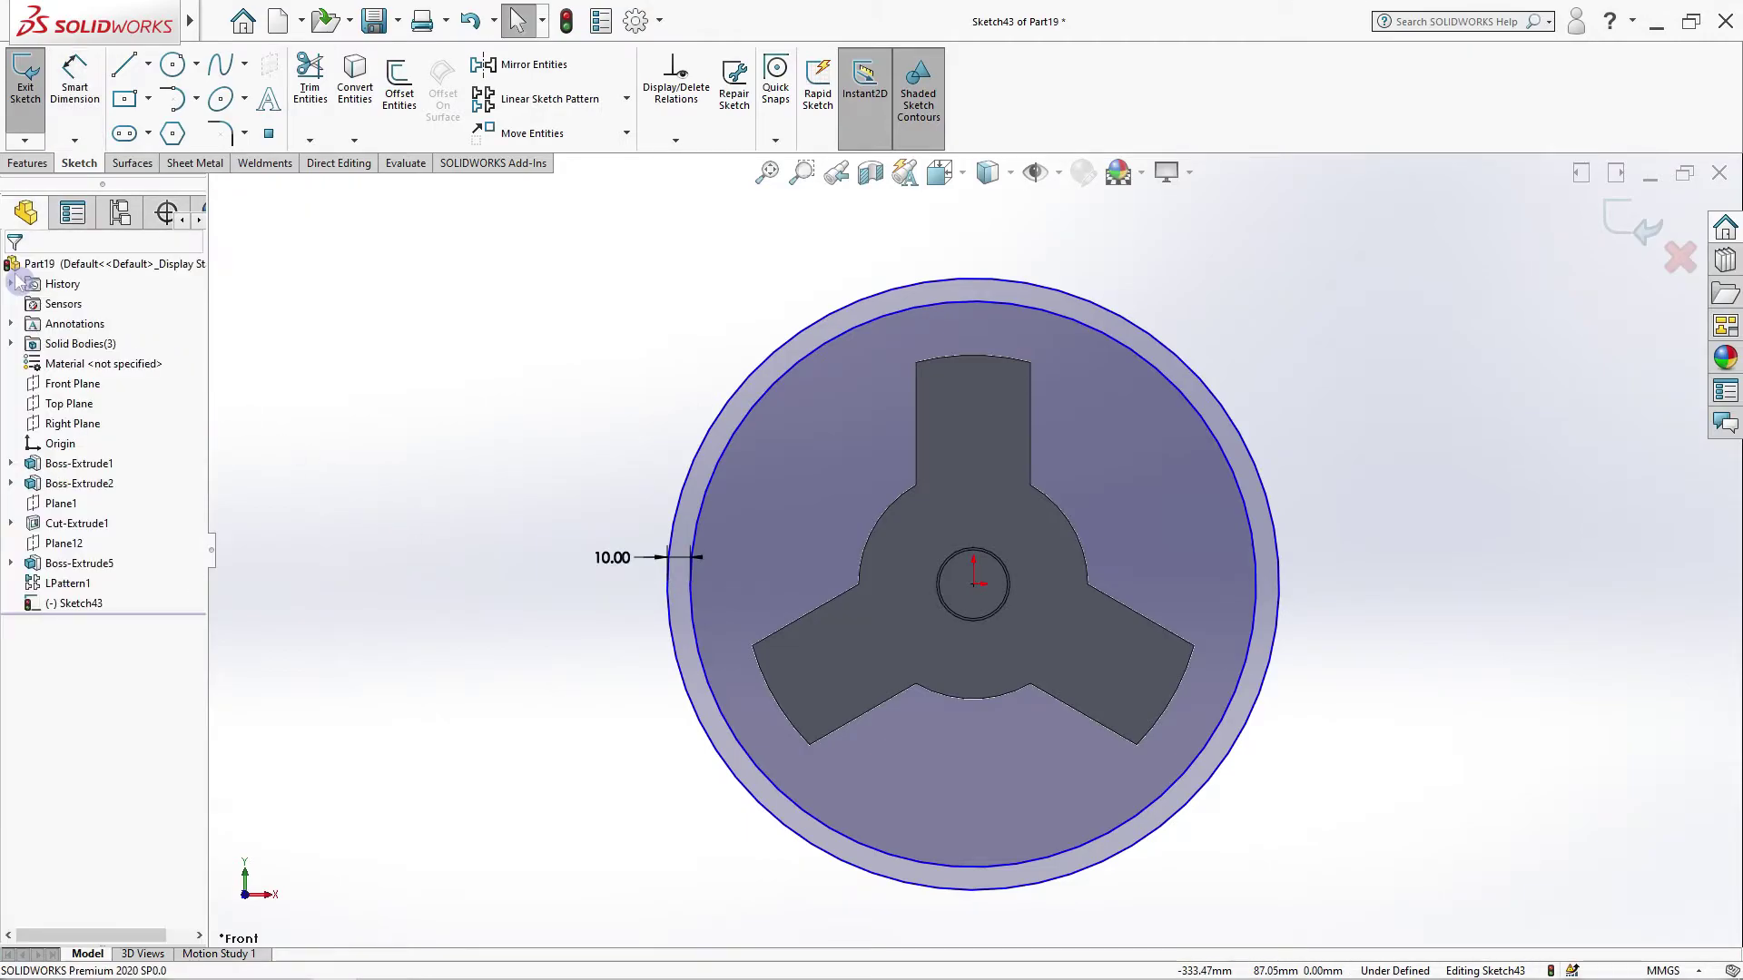
# Step: Make the inner circle coradial with the arm-tip arc
pyautogui.click(984, 311)
pyautogui.keyDown('ctrl'); pyautogui.click(984, 365); pyautogui.keyUp('ctrl')
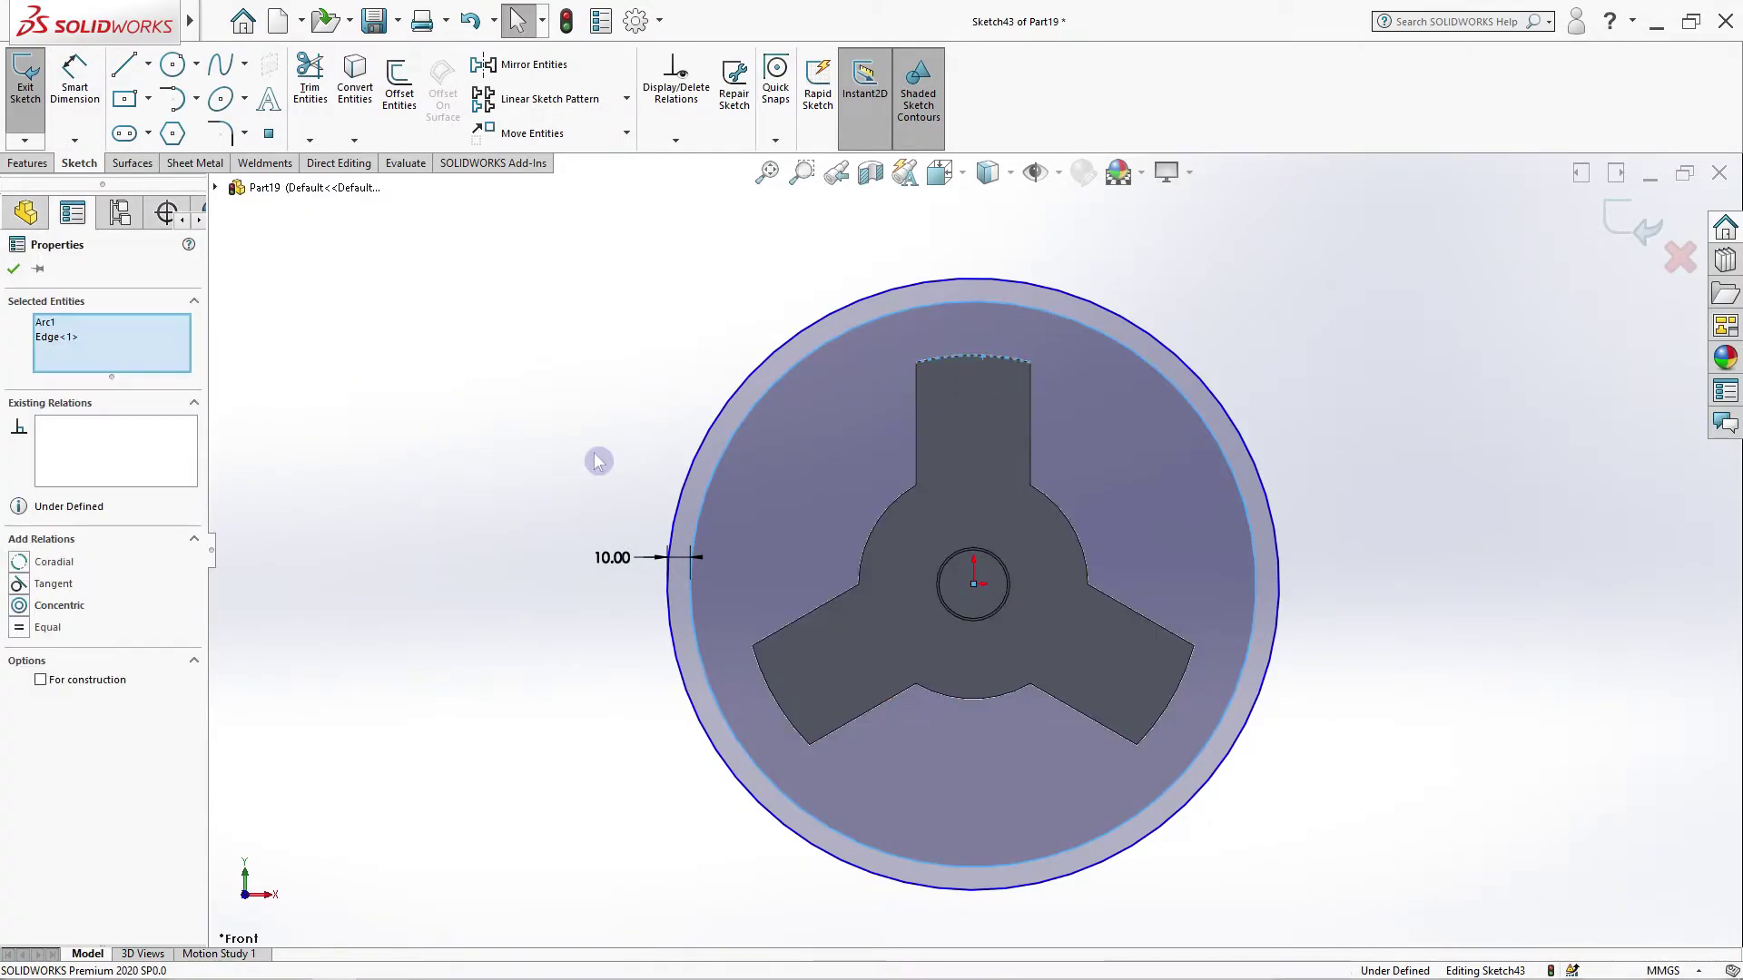
pyautogui.click(18, 564)
pyautogui.click(15, 268)
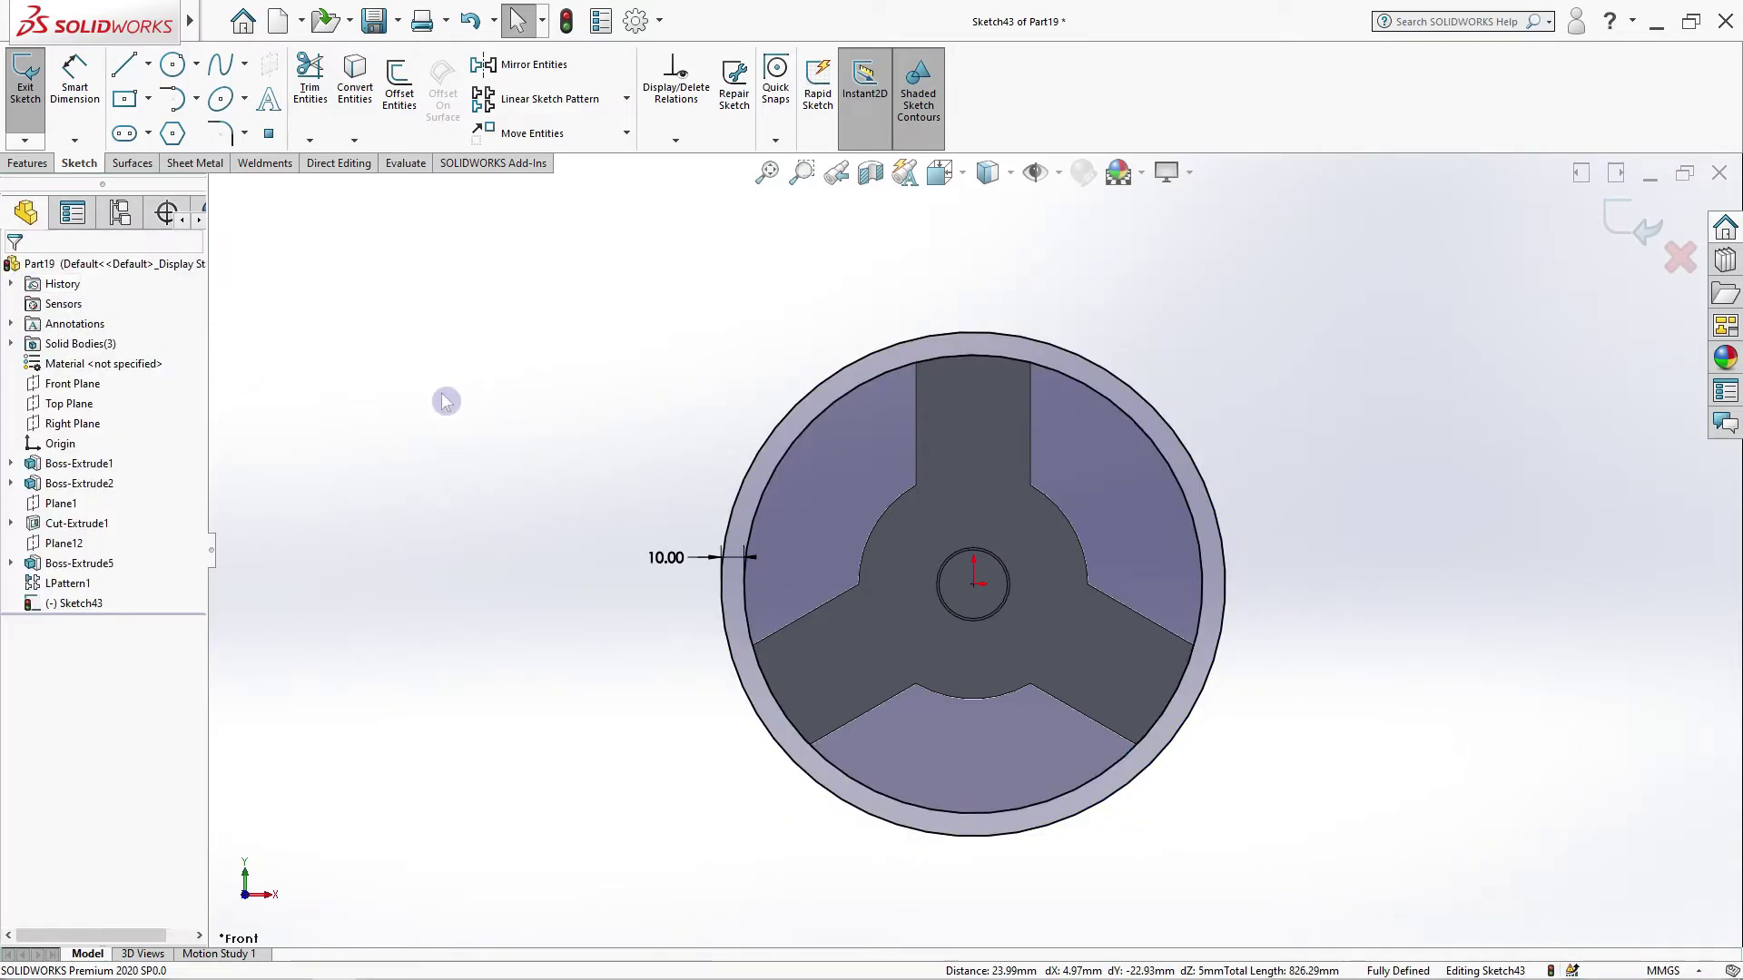
pyautogui.moveTo(535, 400); pyautogui.dragTo(56, 187, button='middle')
# Step: Extrude the Sketch43 ring 30 mm mid-plane as an unmerged separate body
pyautogui.click(27, 163)
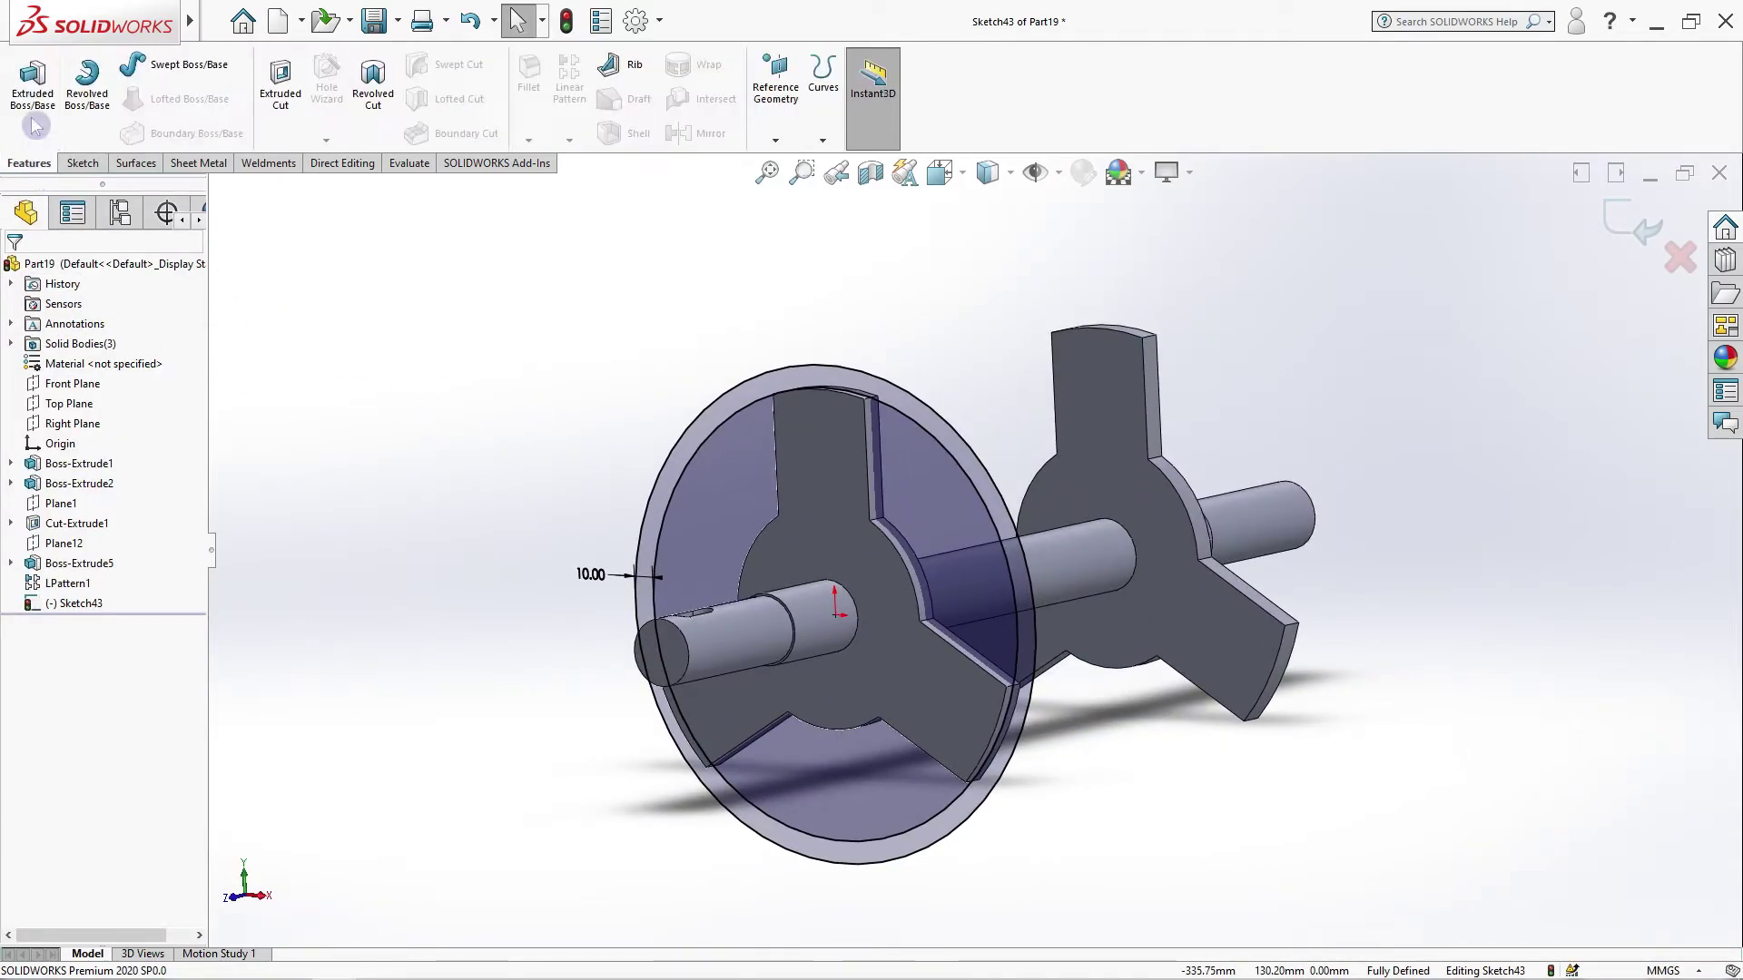
pyautogui.click(32, 86)
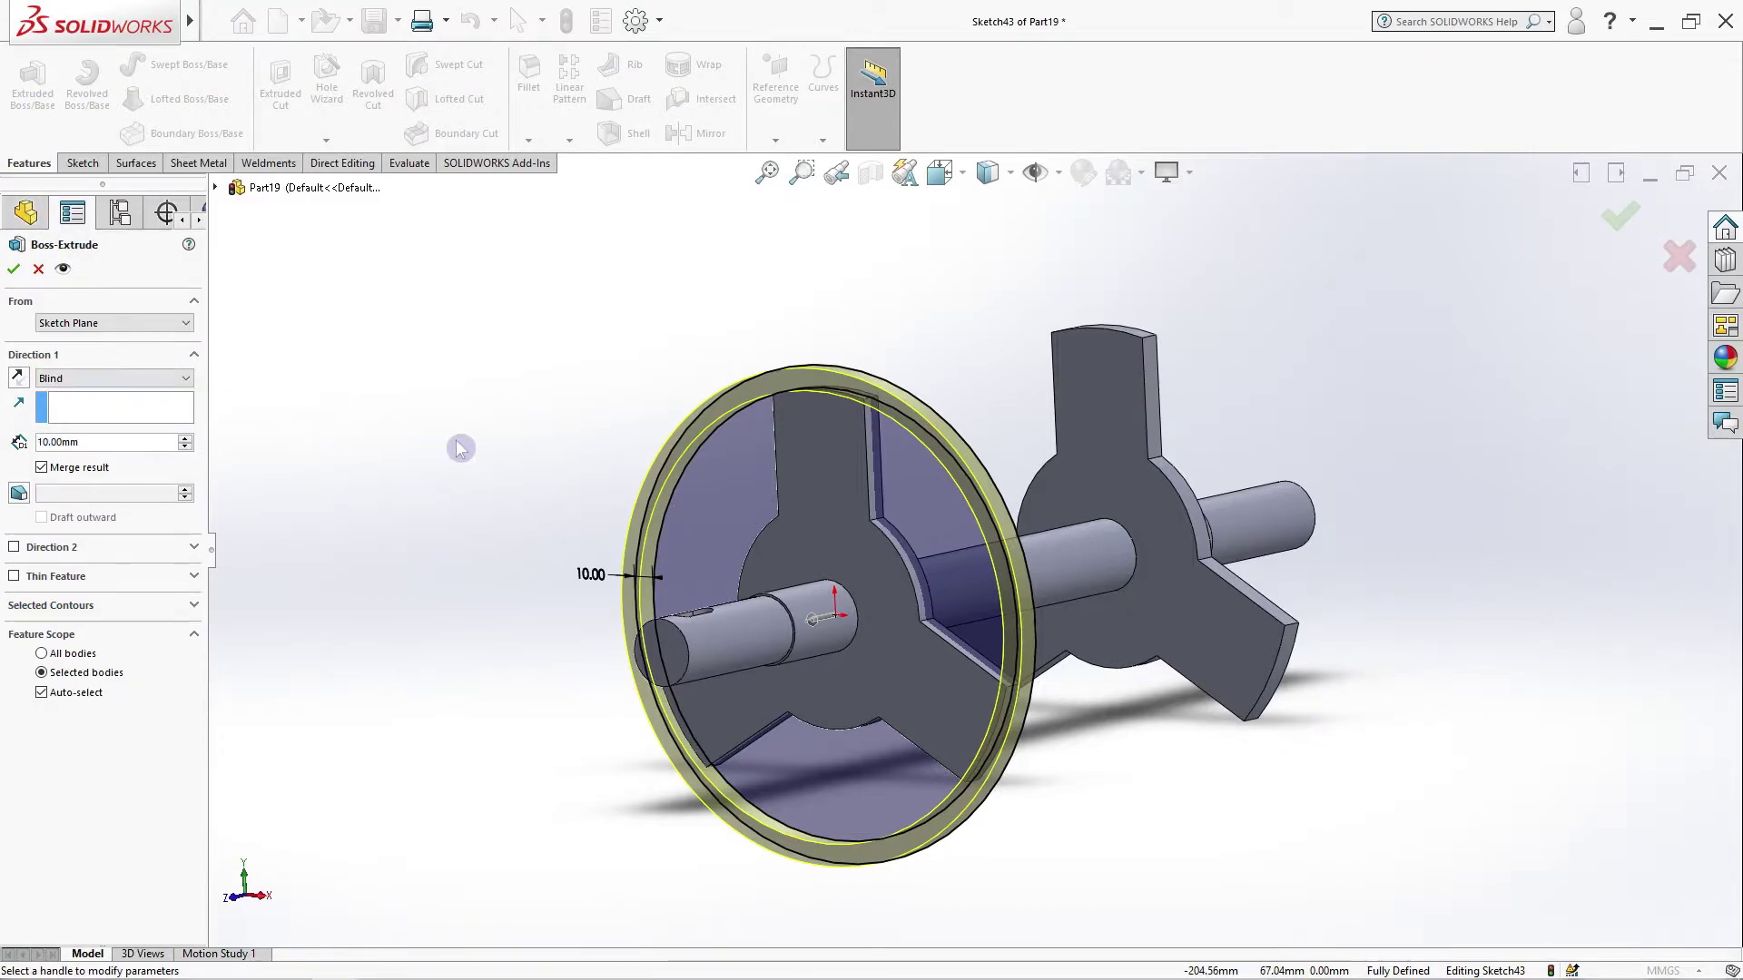
pyautogui.hotkey('ctrl', '7')
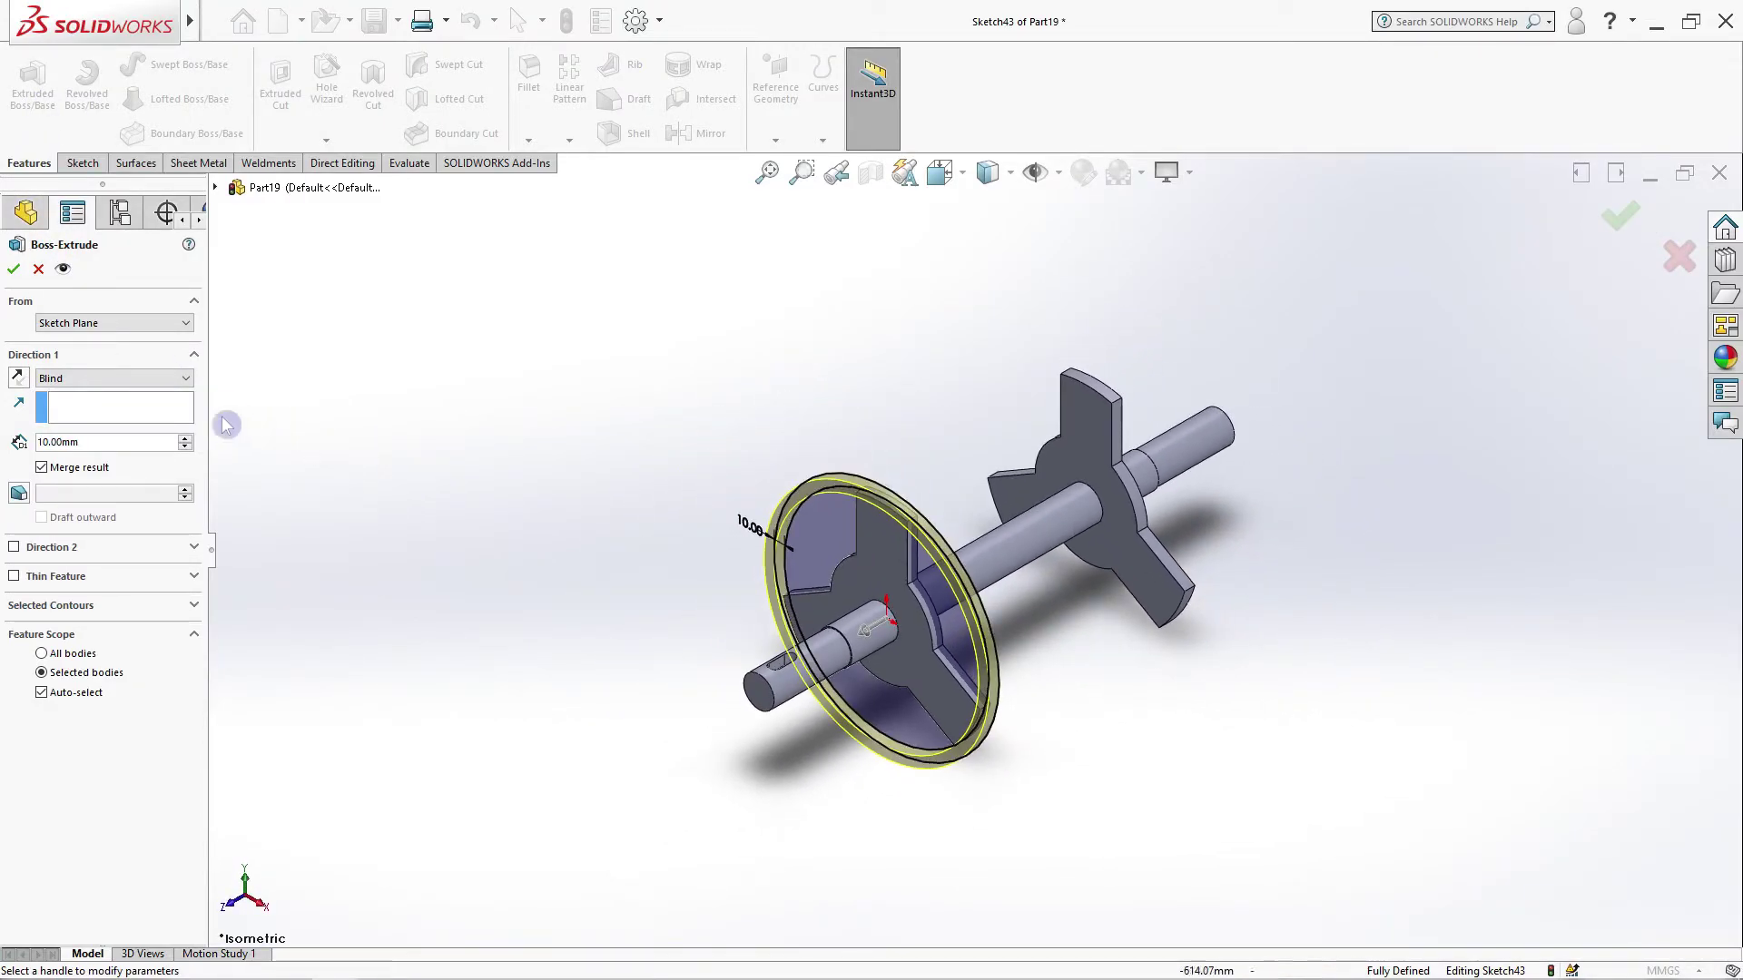
pyautogui.click(118, 378)
pyautogui.click(91, 468)
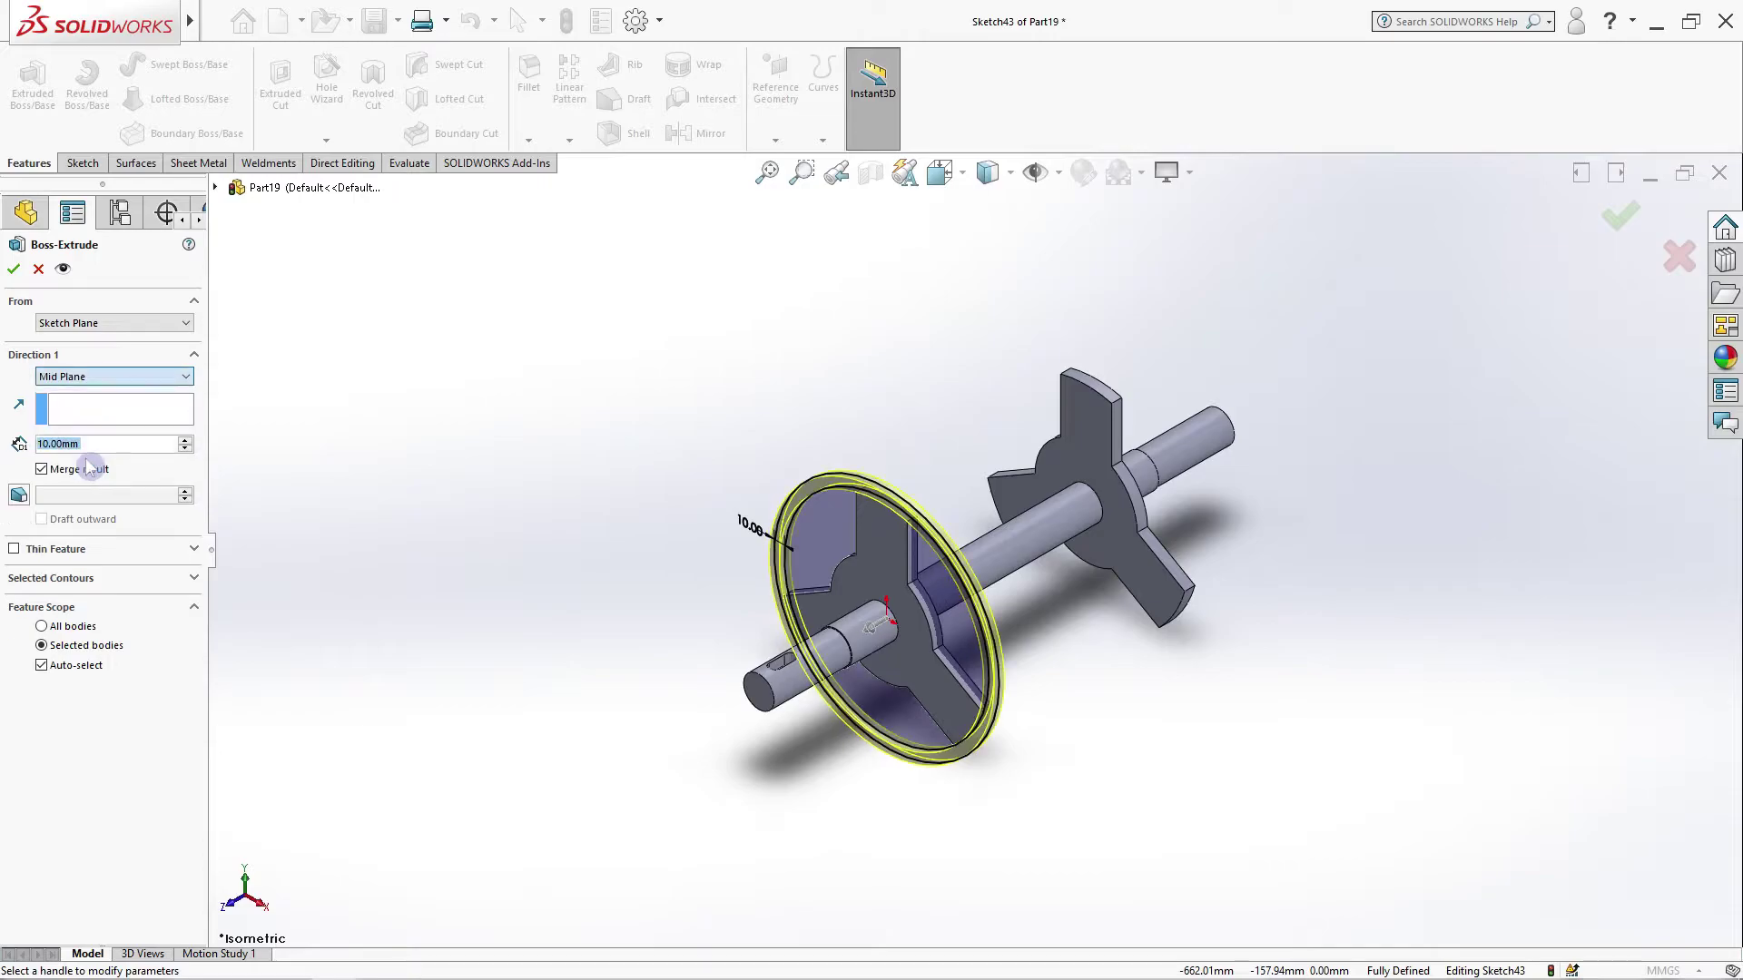
pyautogui.click(185, 439)
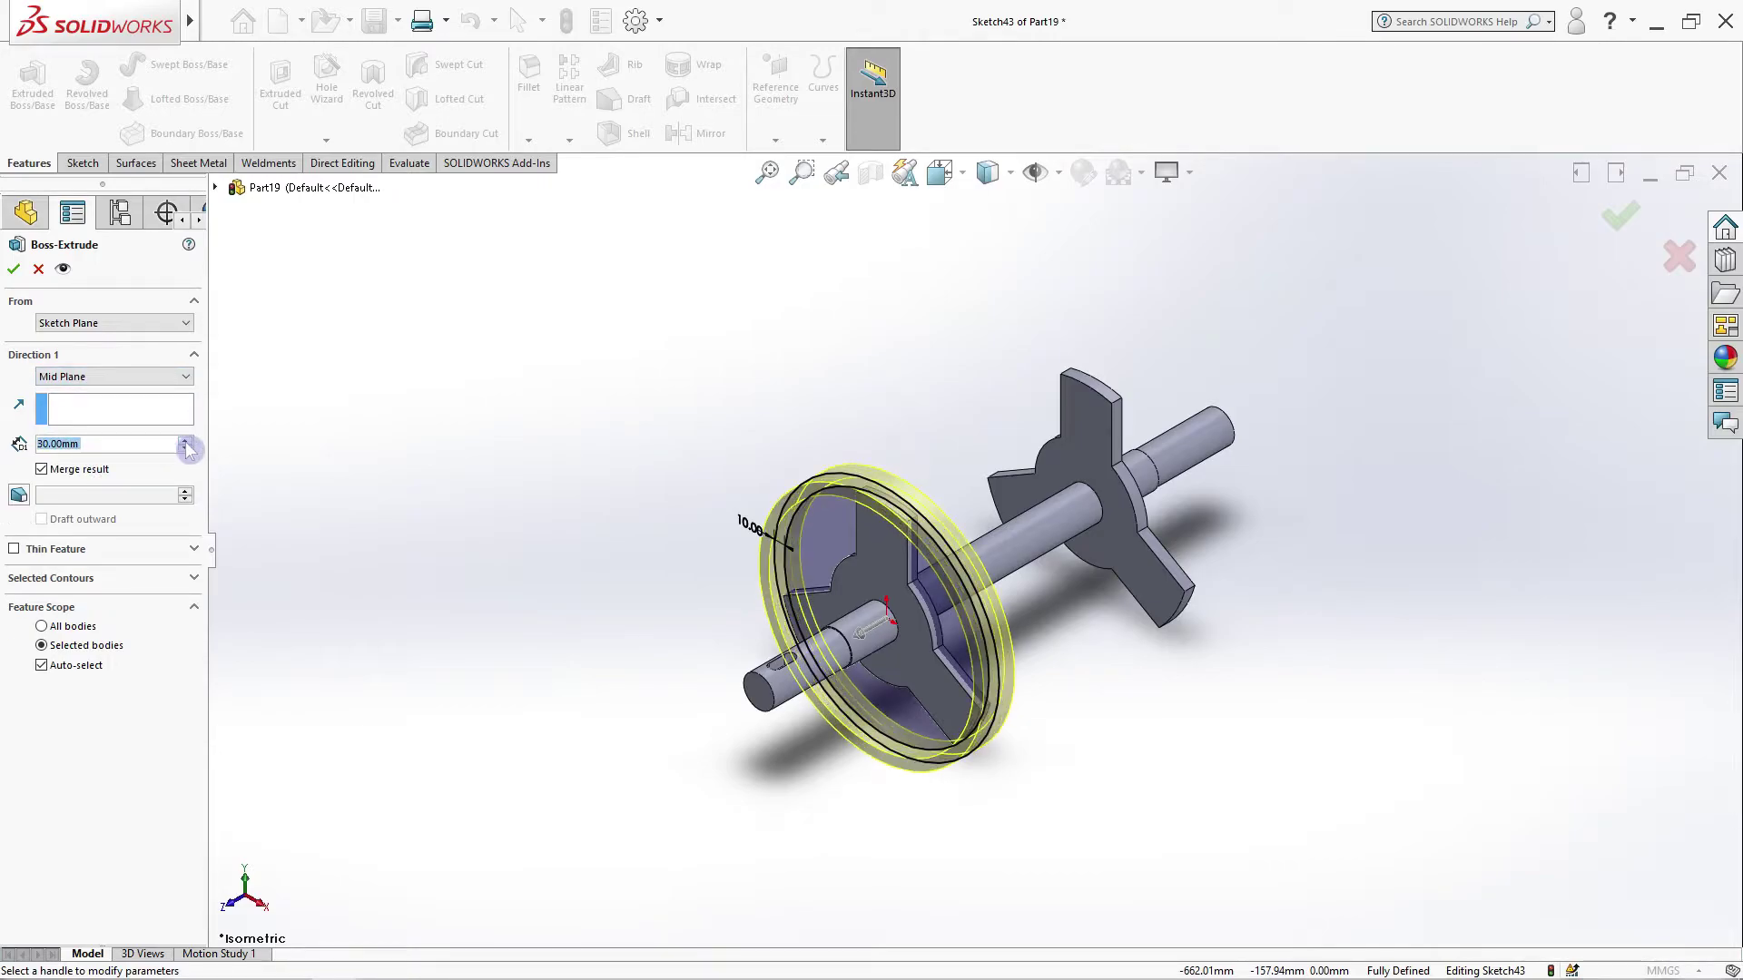
pyautogui.click(45, 468)
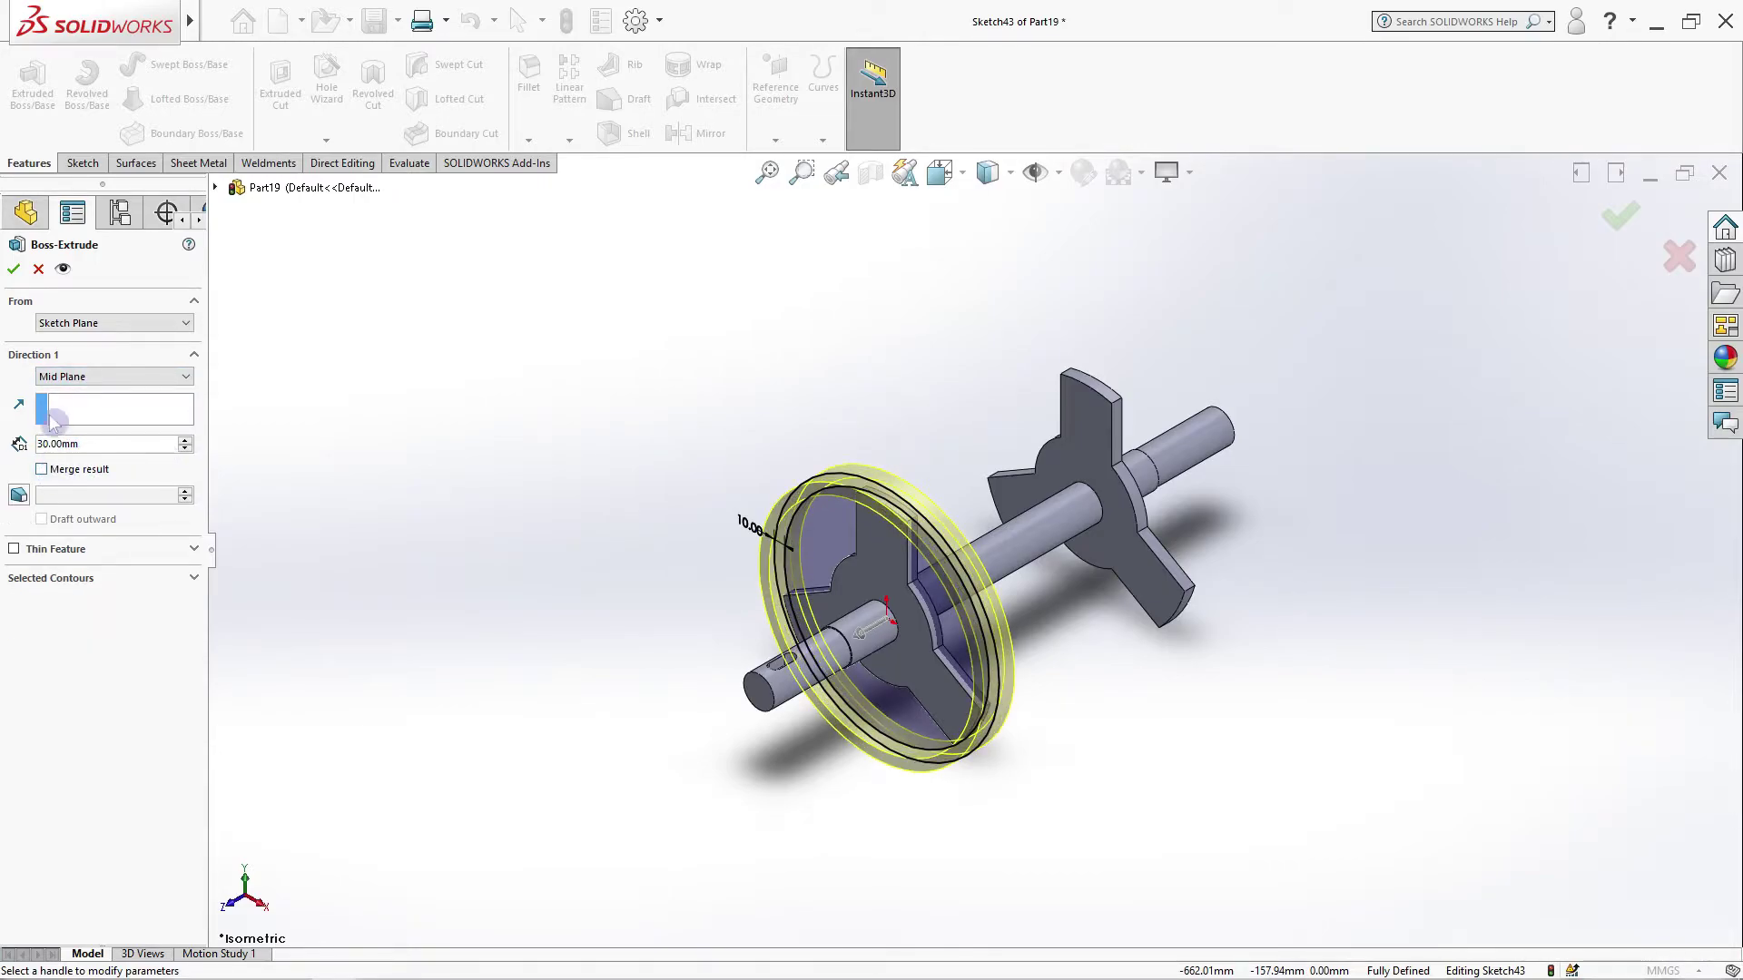
pyautogui.click(15, 271)
pyautogui.moveTo(490, 377)
pyautogui.mouseDown(button='middle')
pyautogui.moveTo(636, 451)
pyautogui.moveTo(505, 440)
pyautogui.mouseUp(button='middle')
pyautogui.hotkey('ctrl', '7')
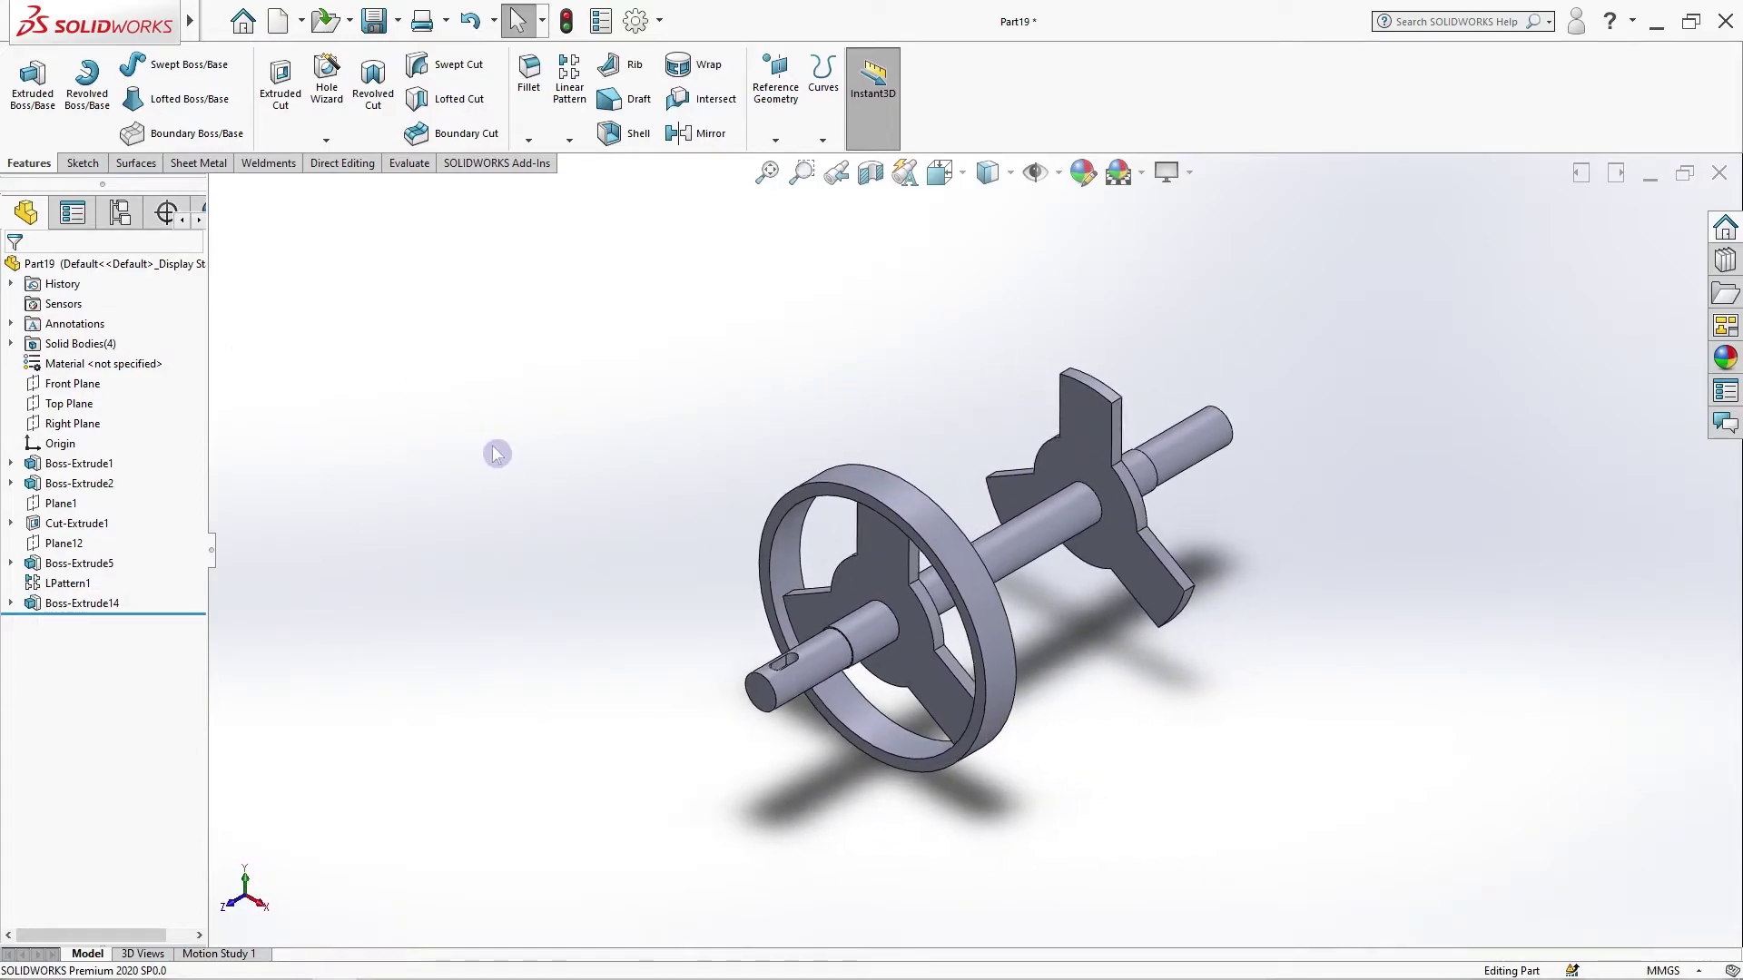
# Step: Linear-pattern the Boss-Extrude14 rim 200 mm along the shaft, reversed toward the second plate
pyautogui.click(570, 143)
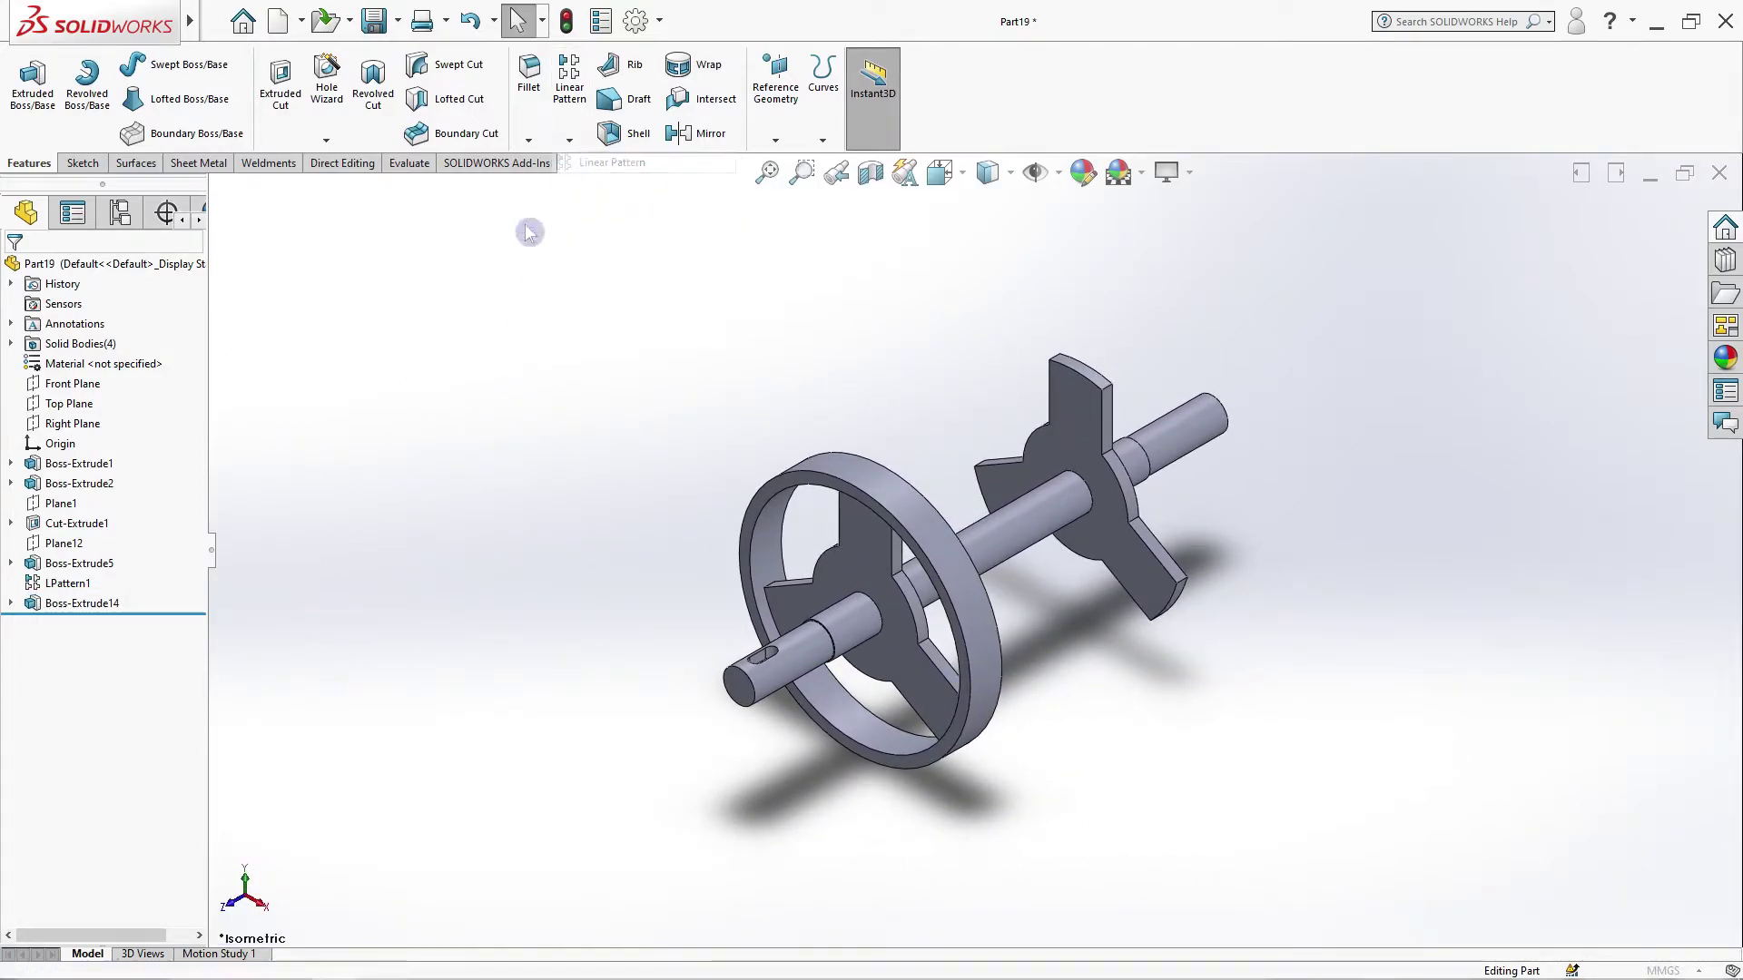
pyautogui.click(981, 524)
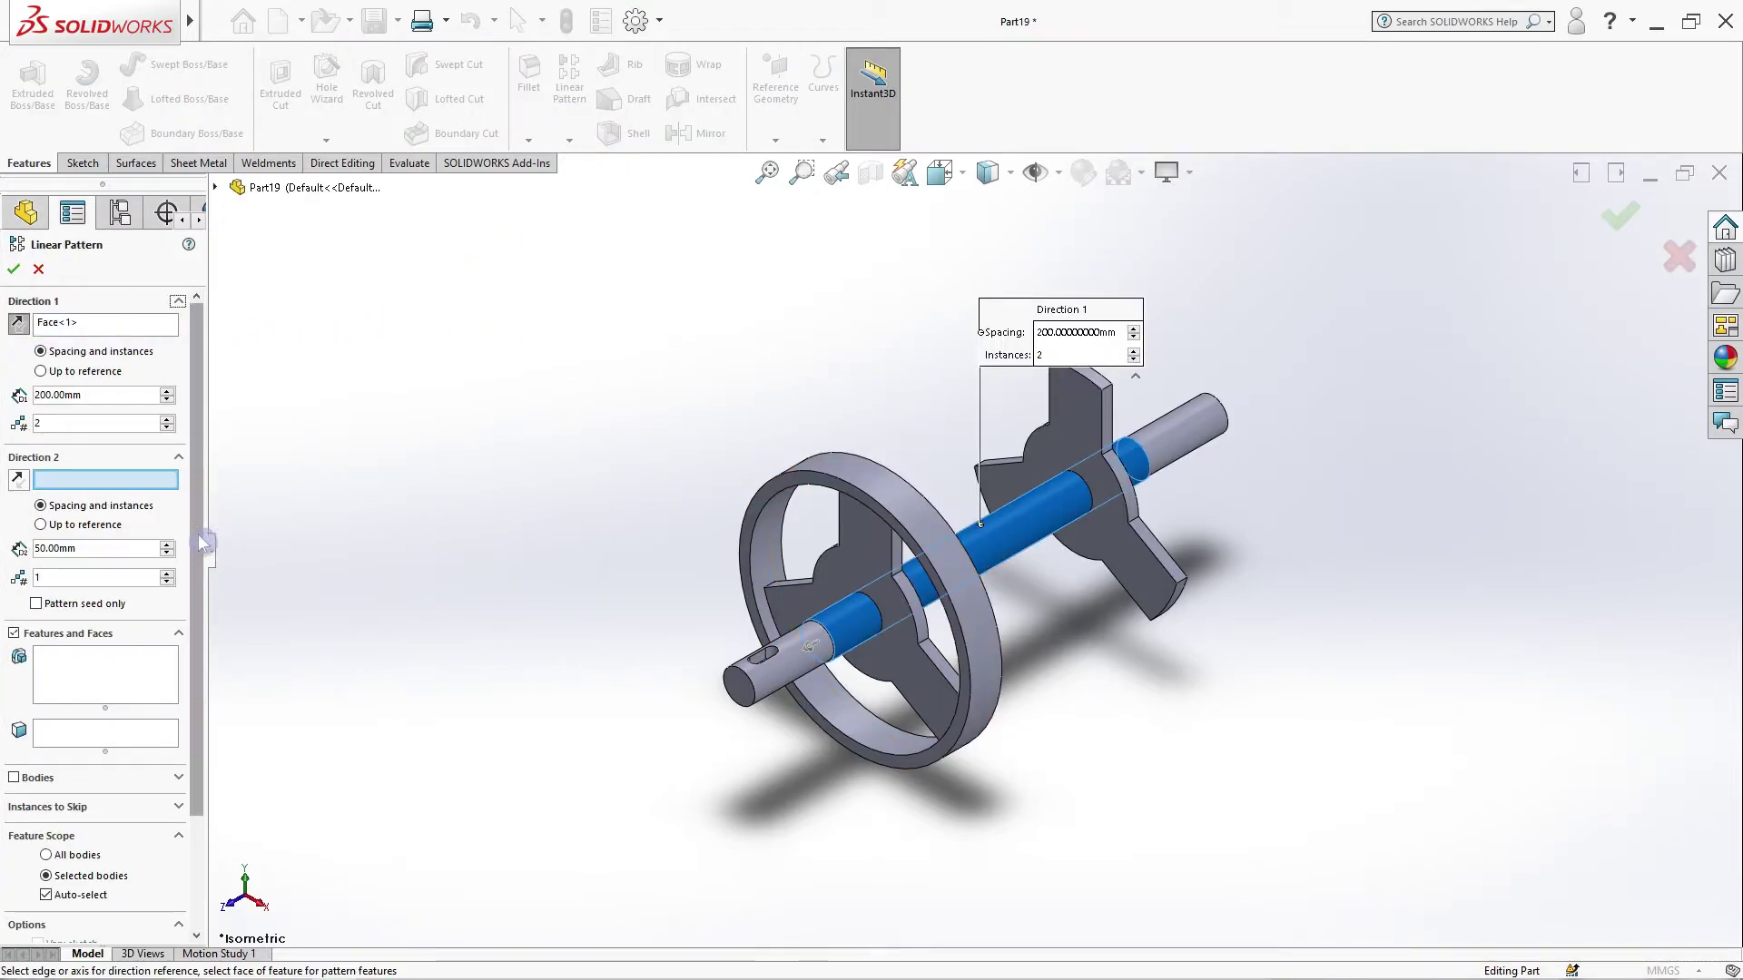
pyautogui.scroll(-2, 202, 553)
pyautogui.click(14, 679)
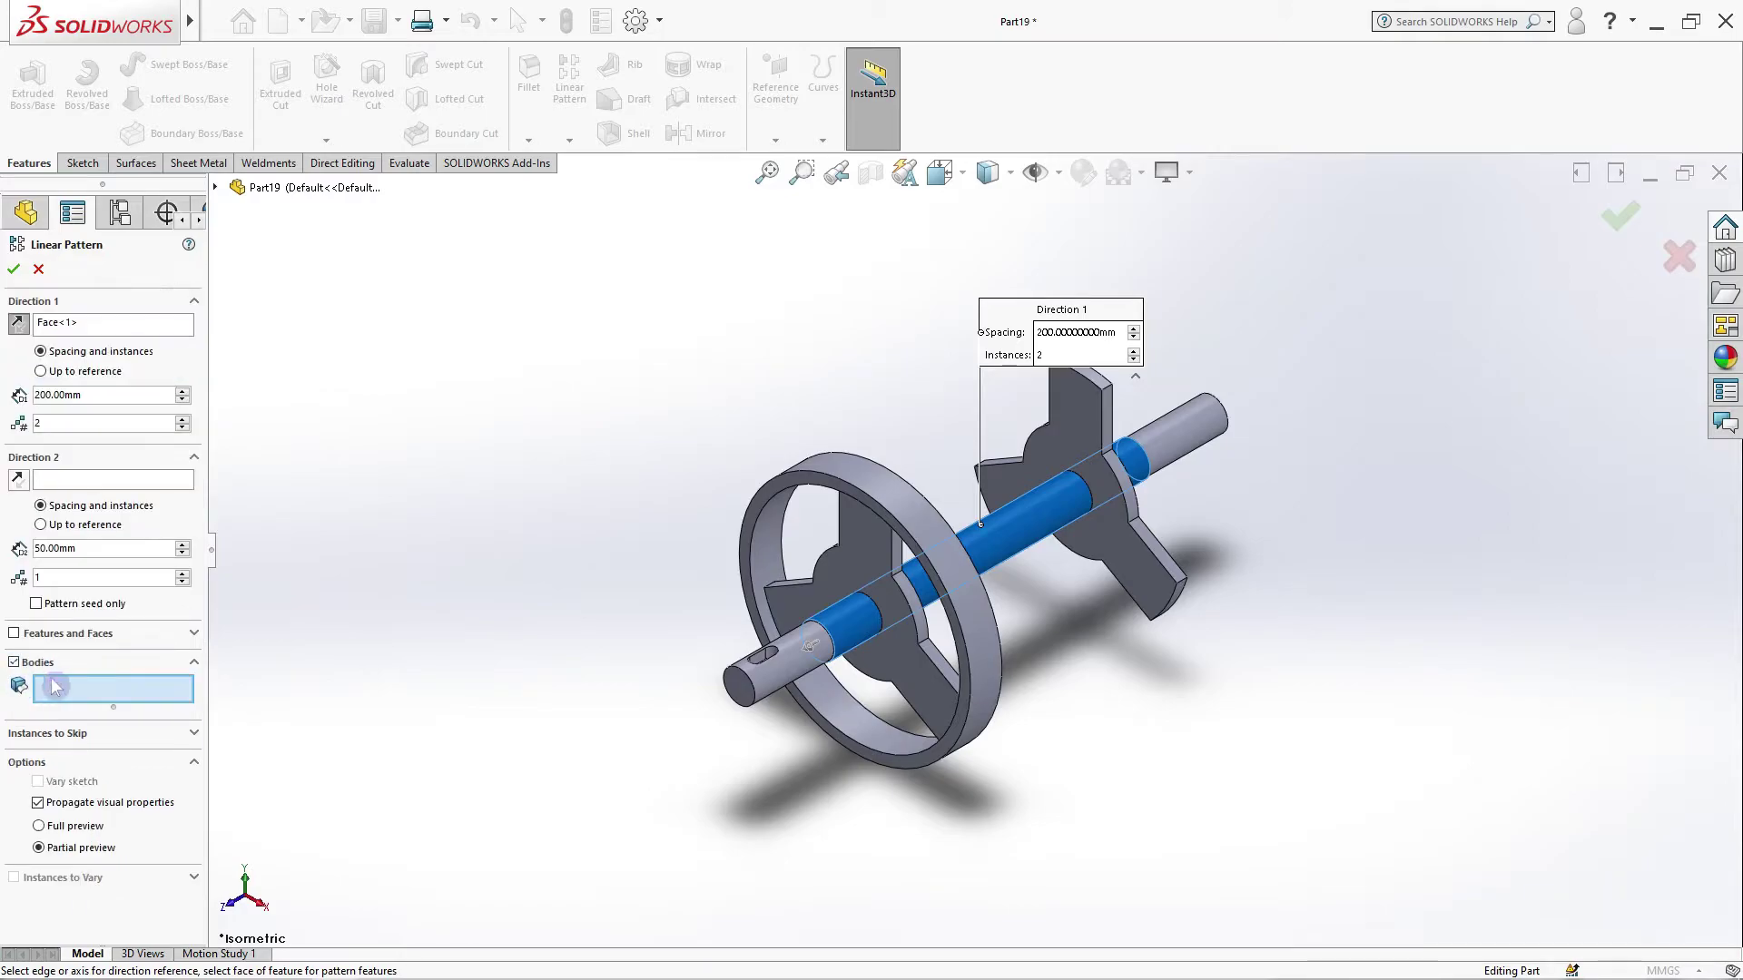
pyautogui.click(803, 483)
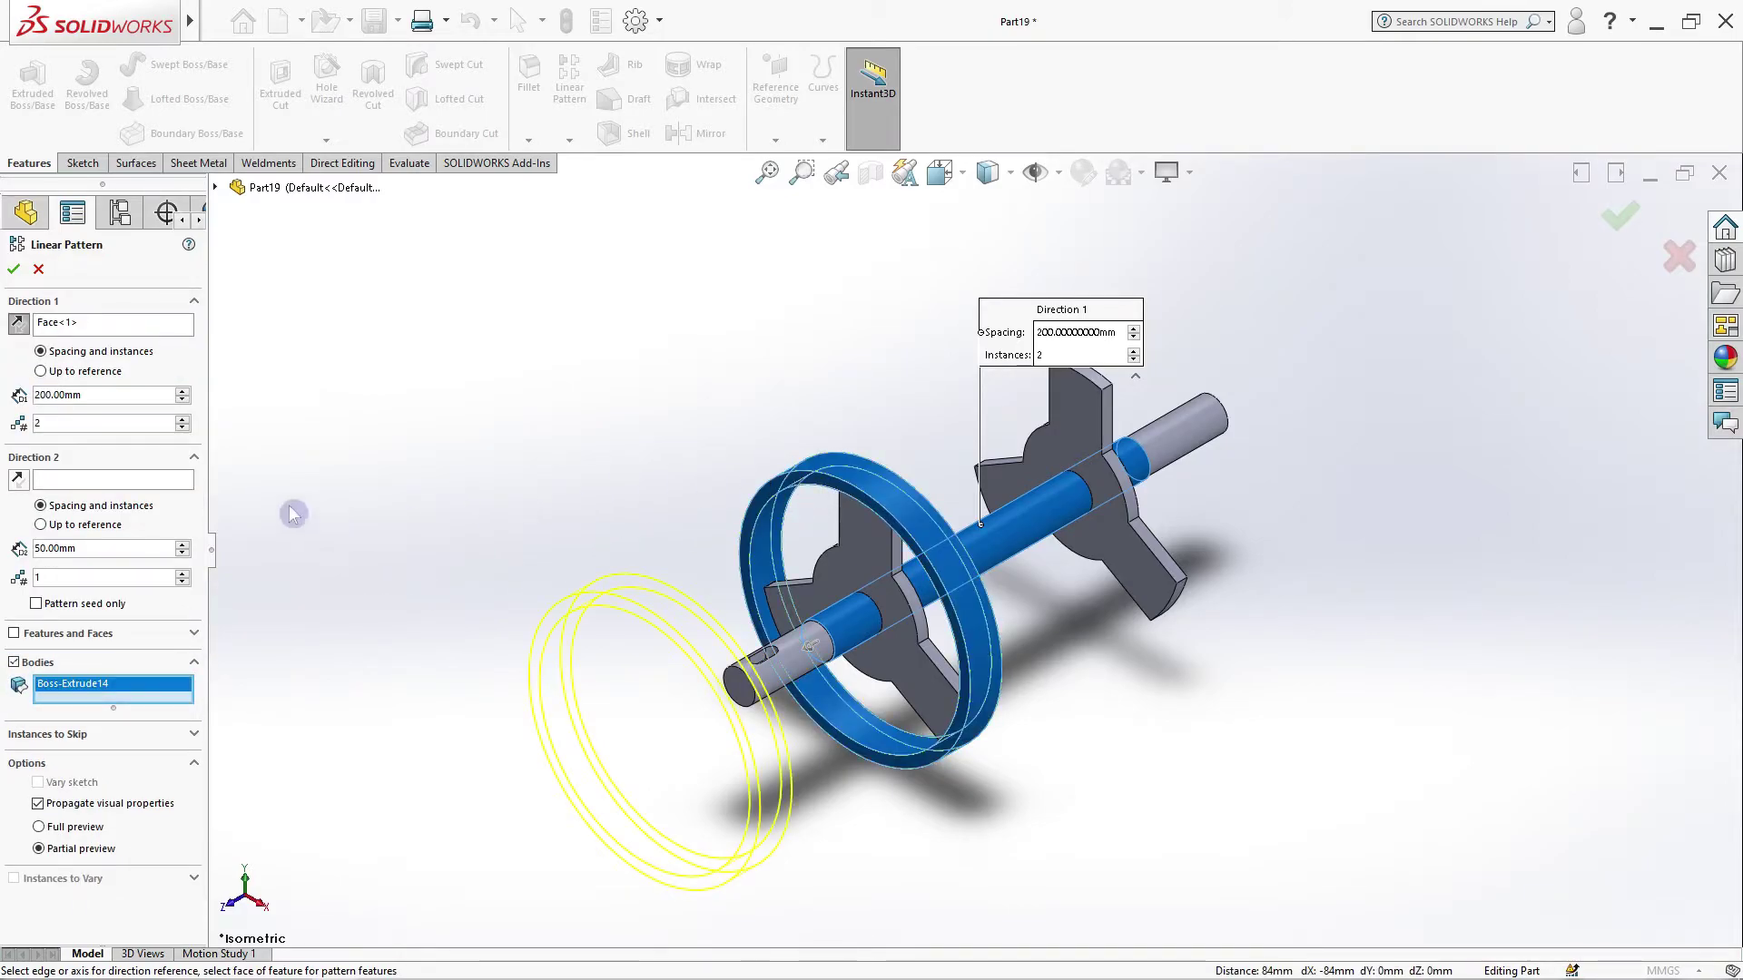
pyautogui.click(19, 325)
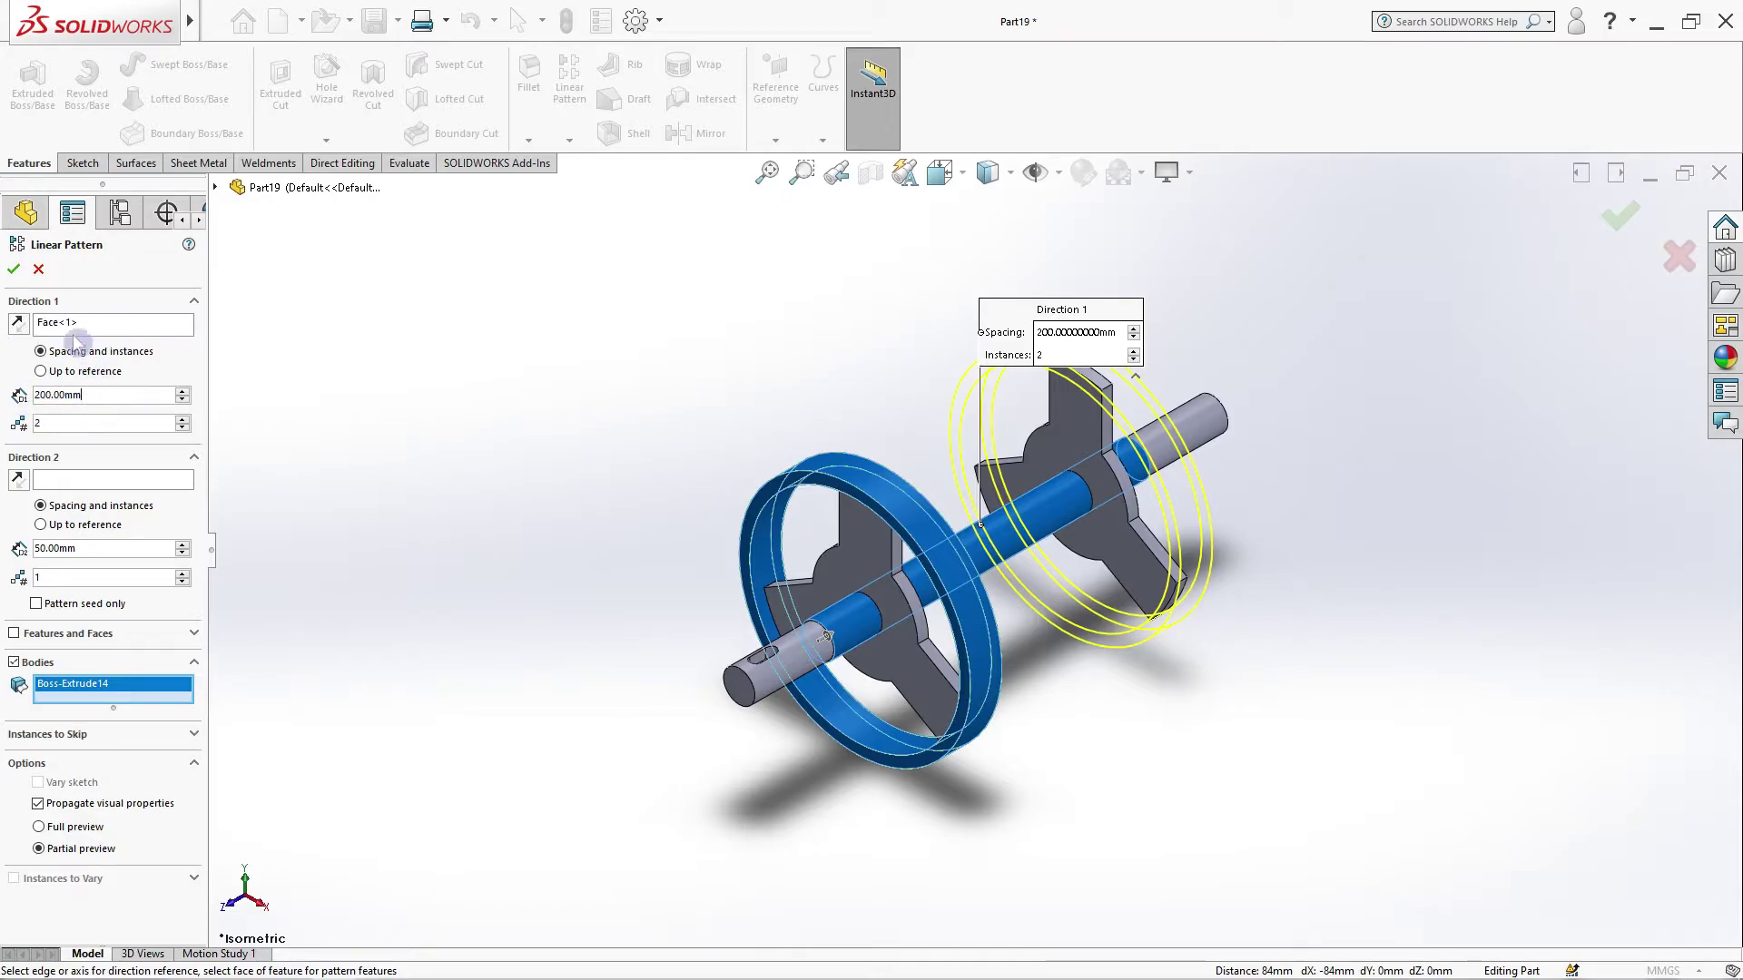
pyautogui.click(15, 270)
pyautogui.moveTo(604, 478)
pyautogui.mouseDown(button='middle')
pyautogui.moveTo(753, 457)
pyautogui.moveTo(609, 459)
pyautogui.mouseUp(button='middle')
pyautogui.hotkey('ctrl', '7')
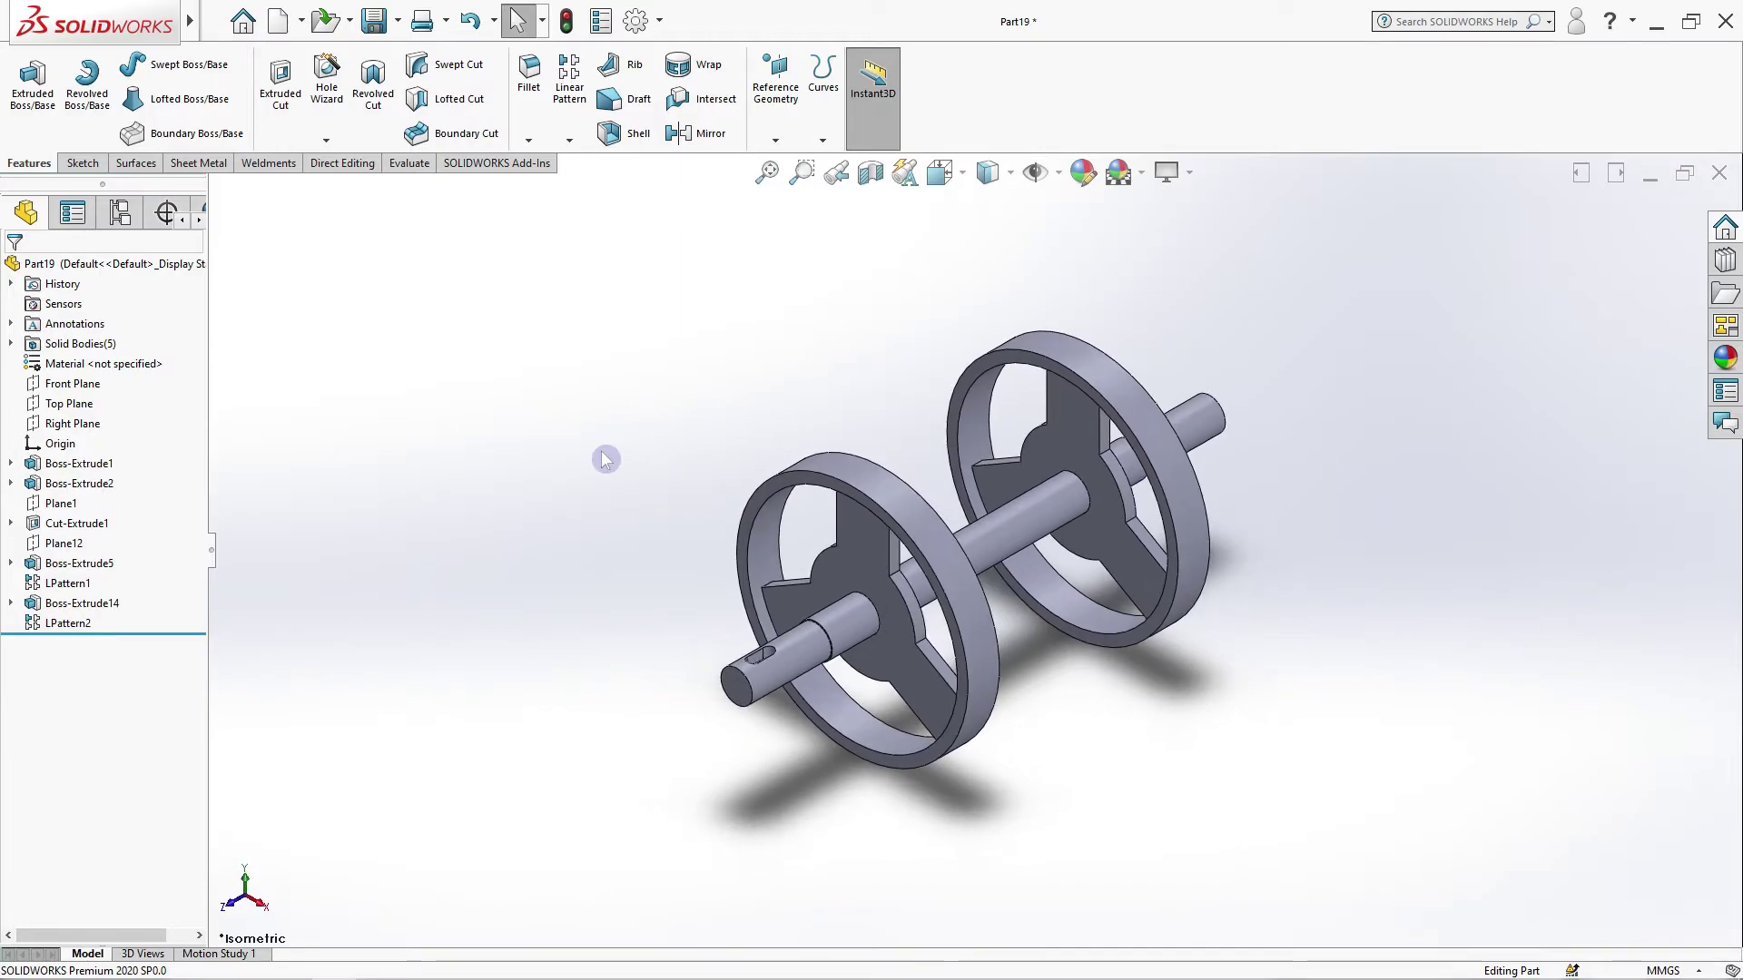
# Step: Start a sketch on the Front Plane and draw a Ø10 circle above the wheel
pyautogui.click(81, 166)
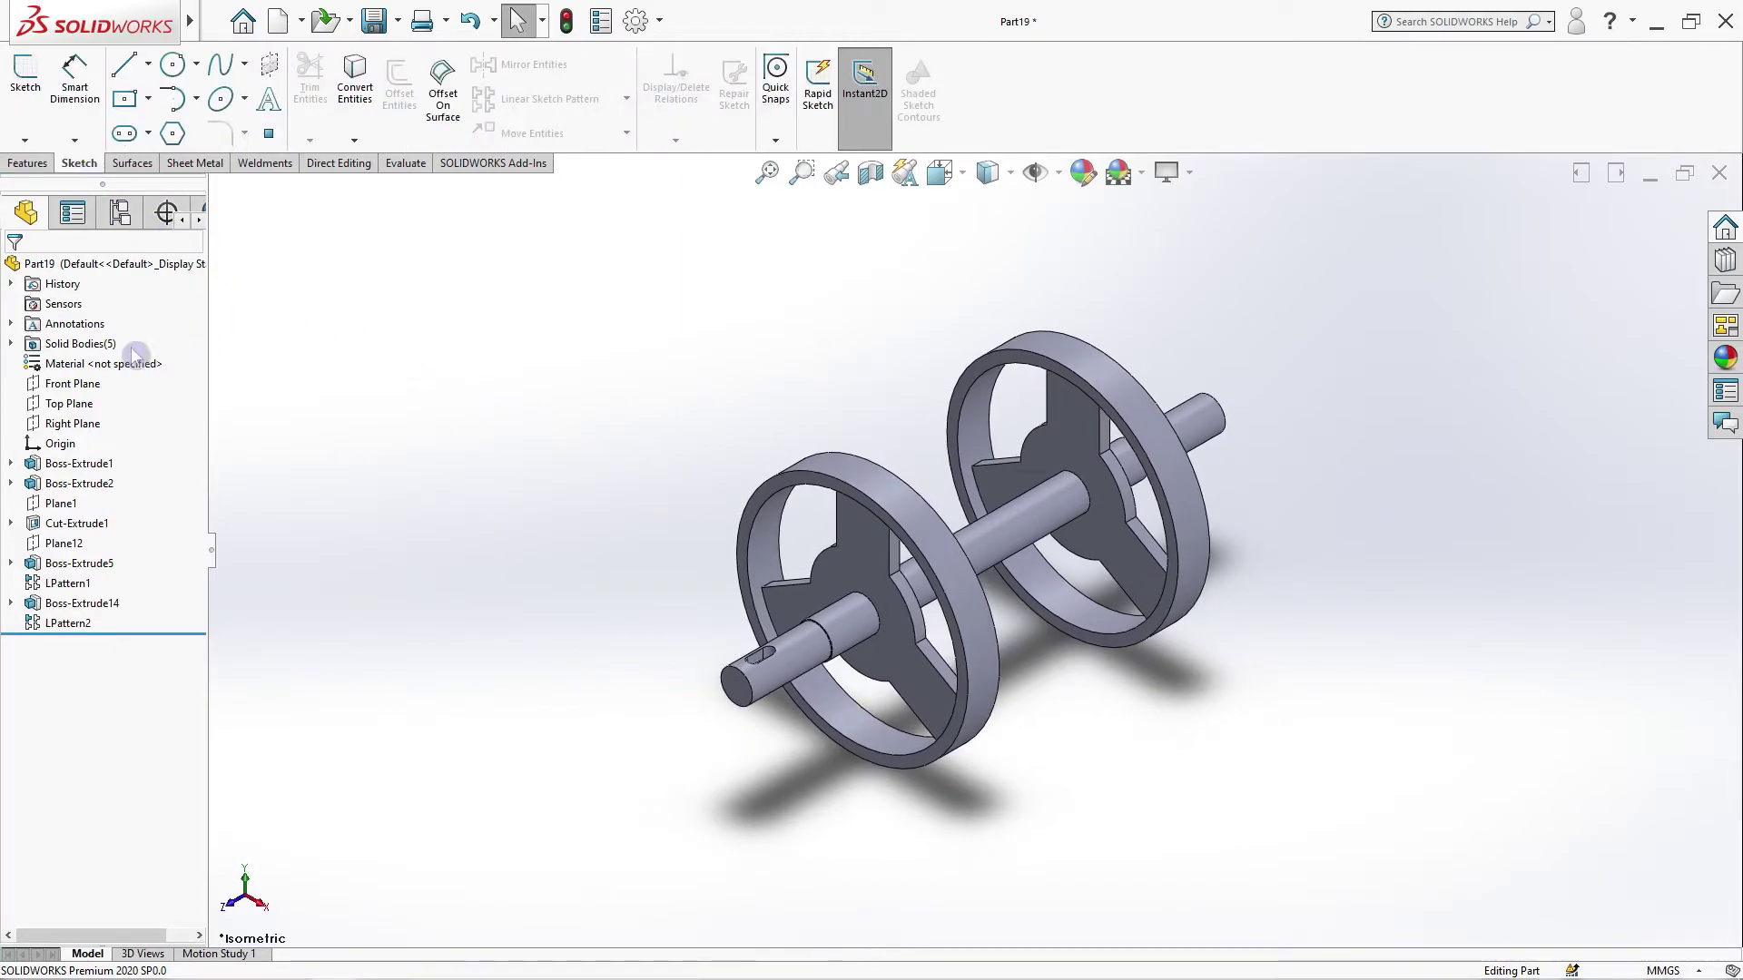
pyautogui.click(72, 383)
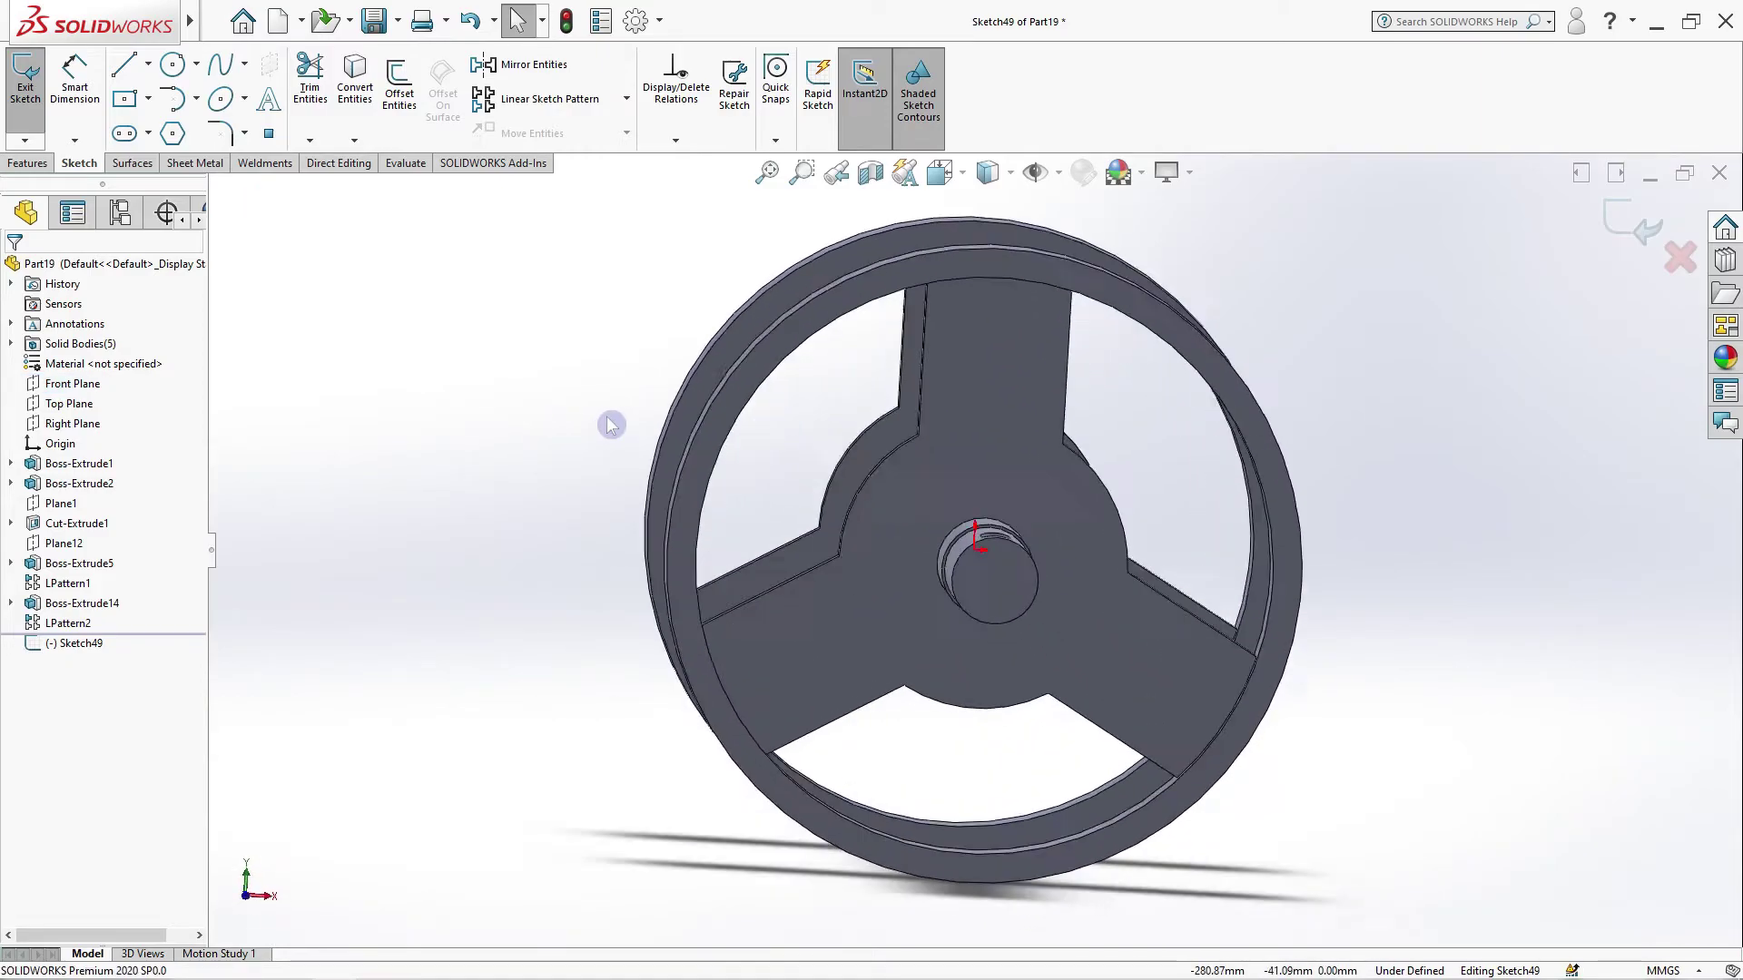
pyautogui.scroll(-1, 926, 258)
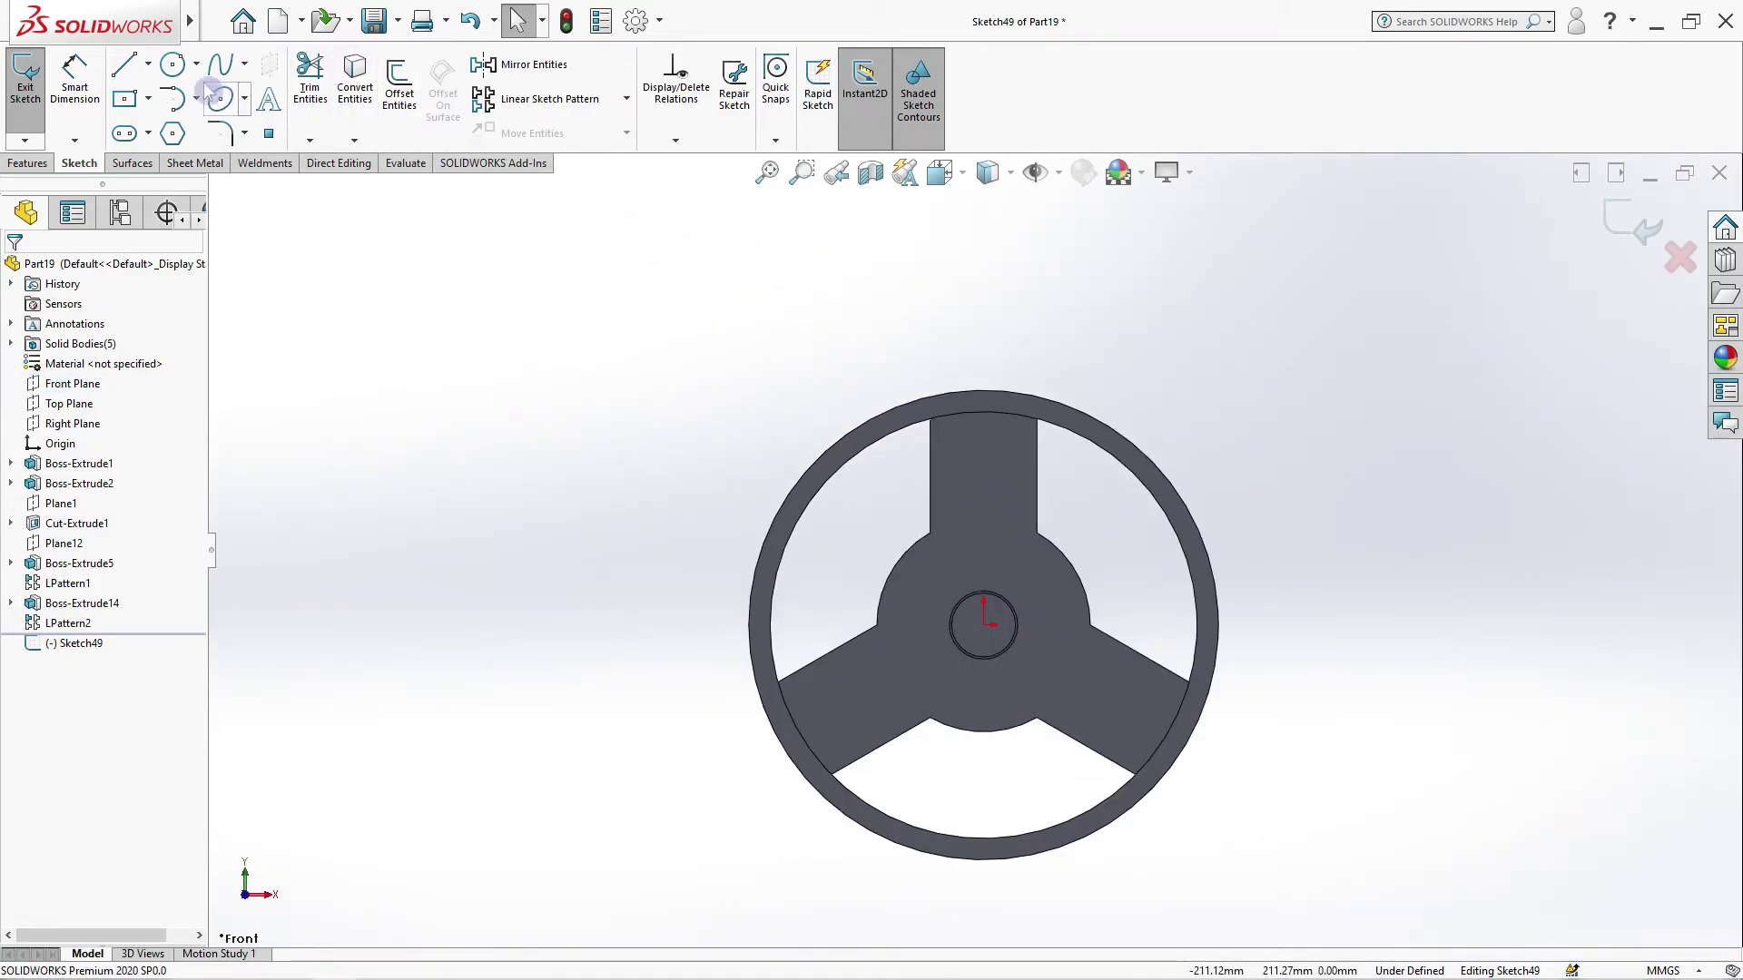
pyautogui.click(173, 64)
pyautogui.click(895, 328)
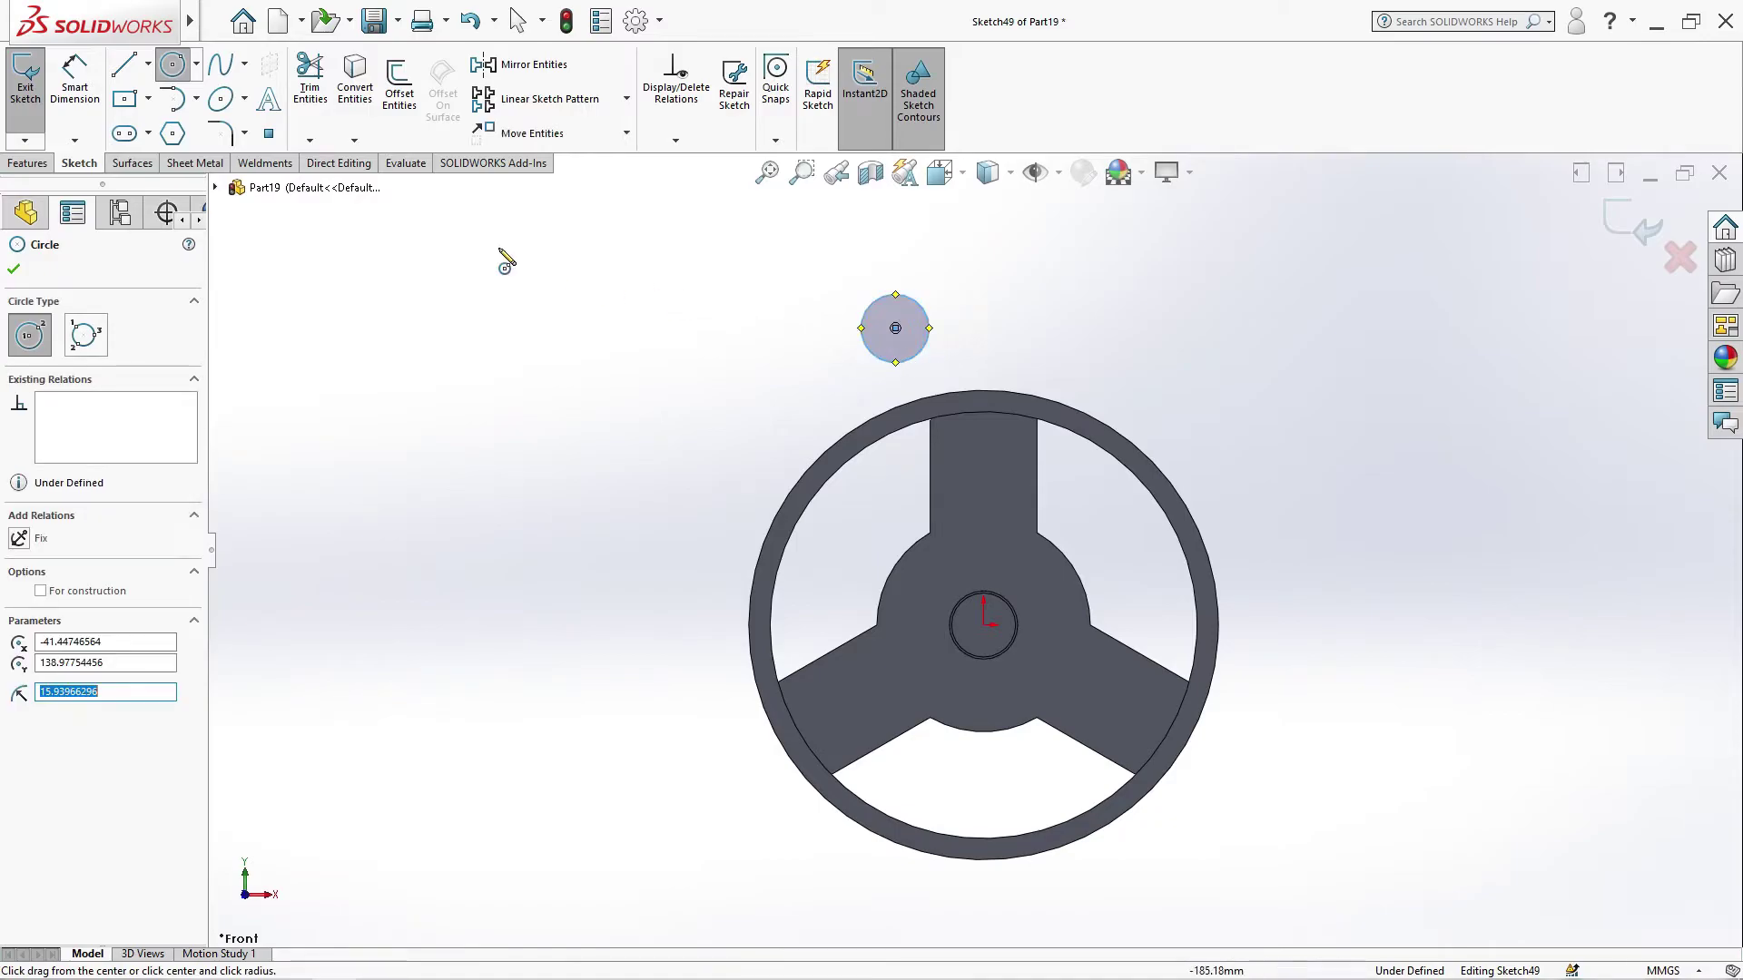
pyautogui.click(74, 77)
pyautogui.click(864, 344)
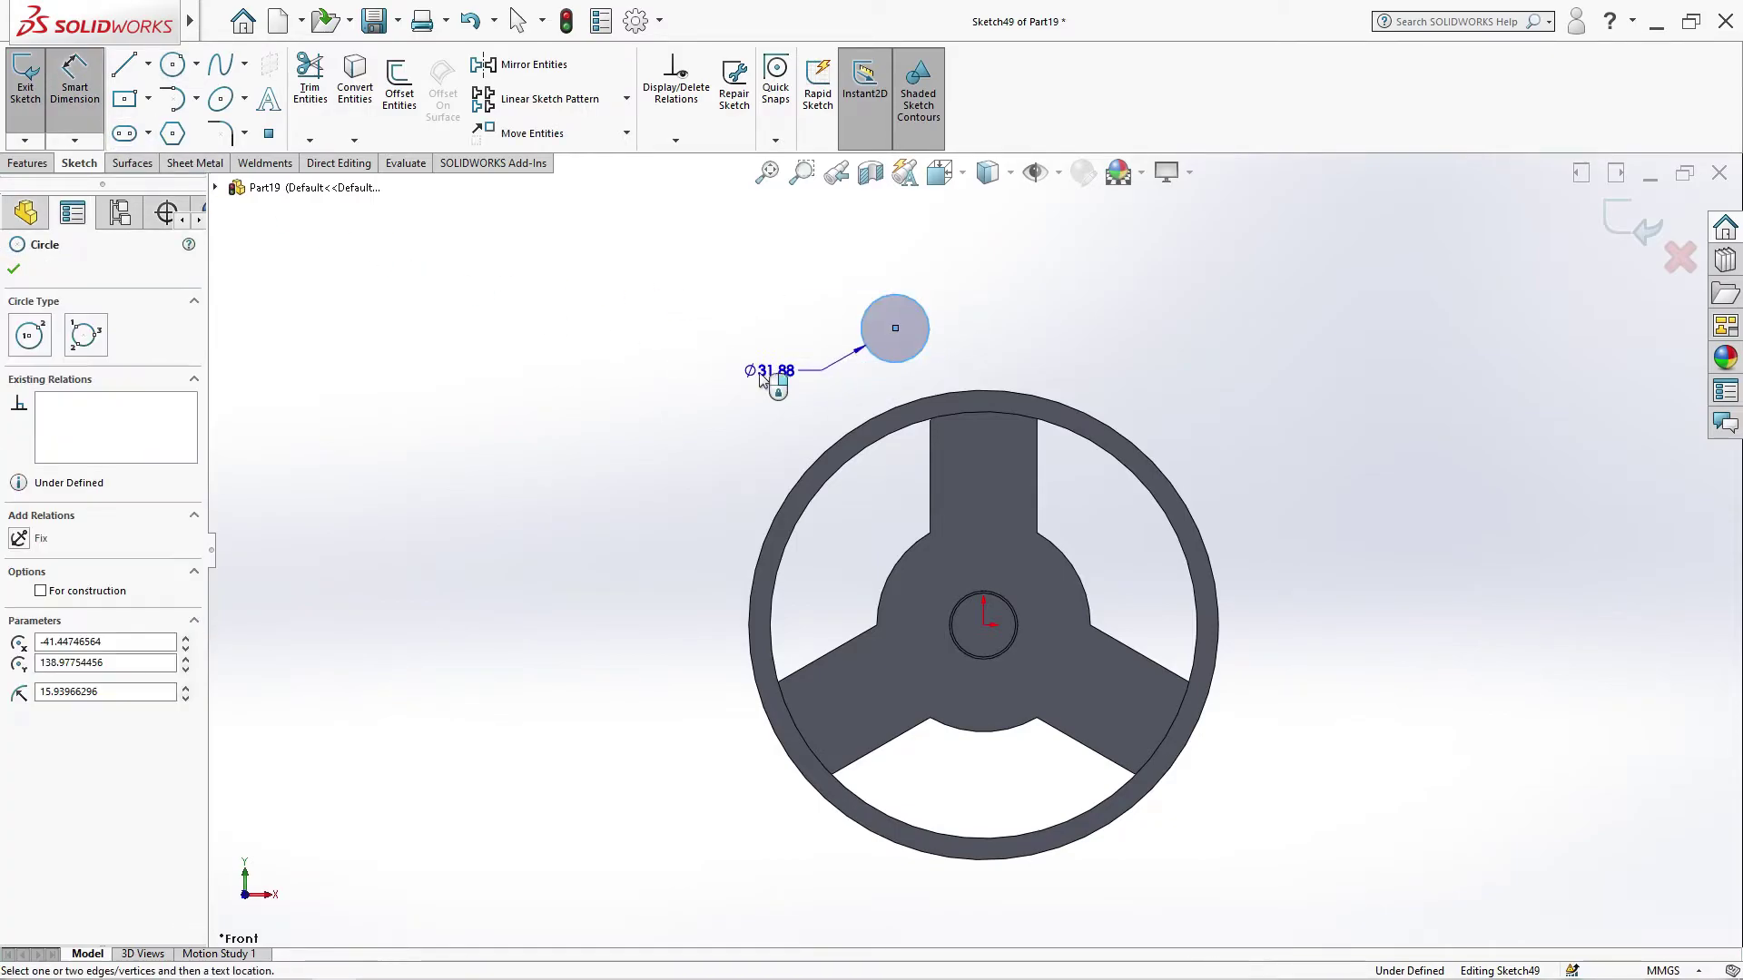
pyautogui.click(724, 384)
pyautogui.write('10')
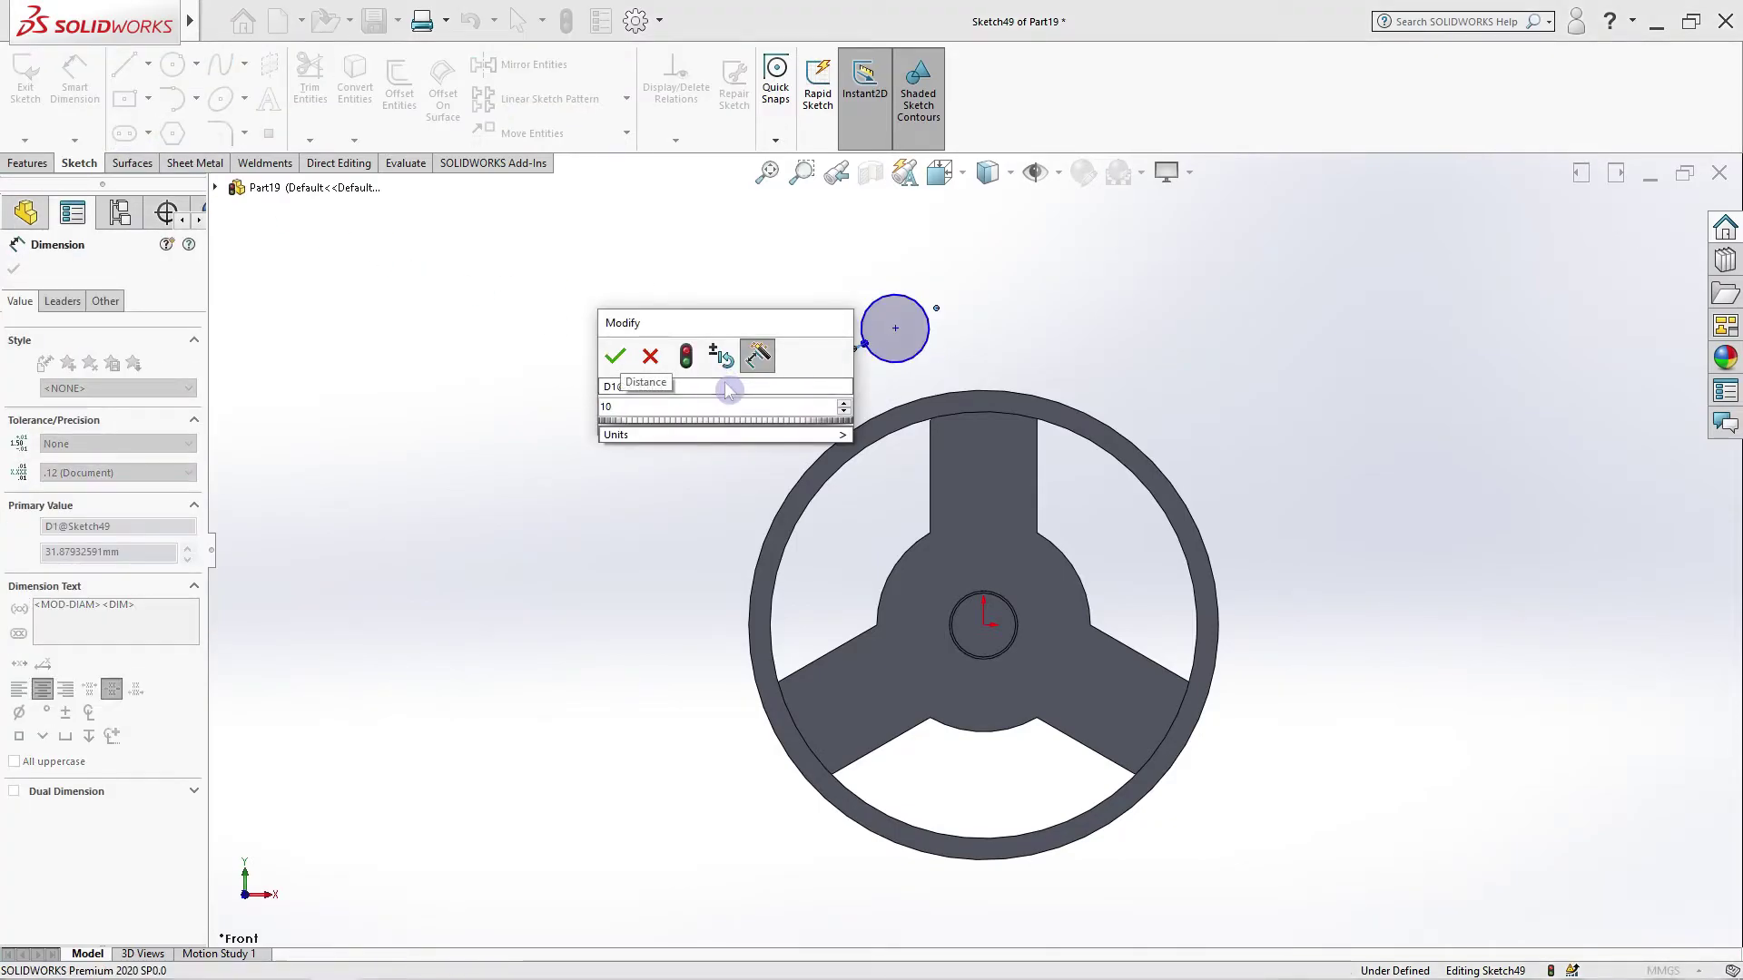
pyautogui.press('Return')
pyautogui.press('Escape')
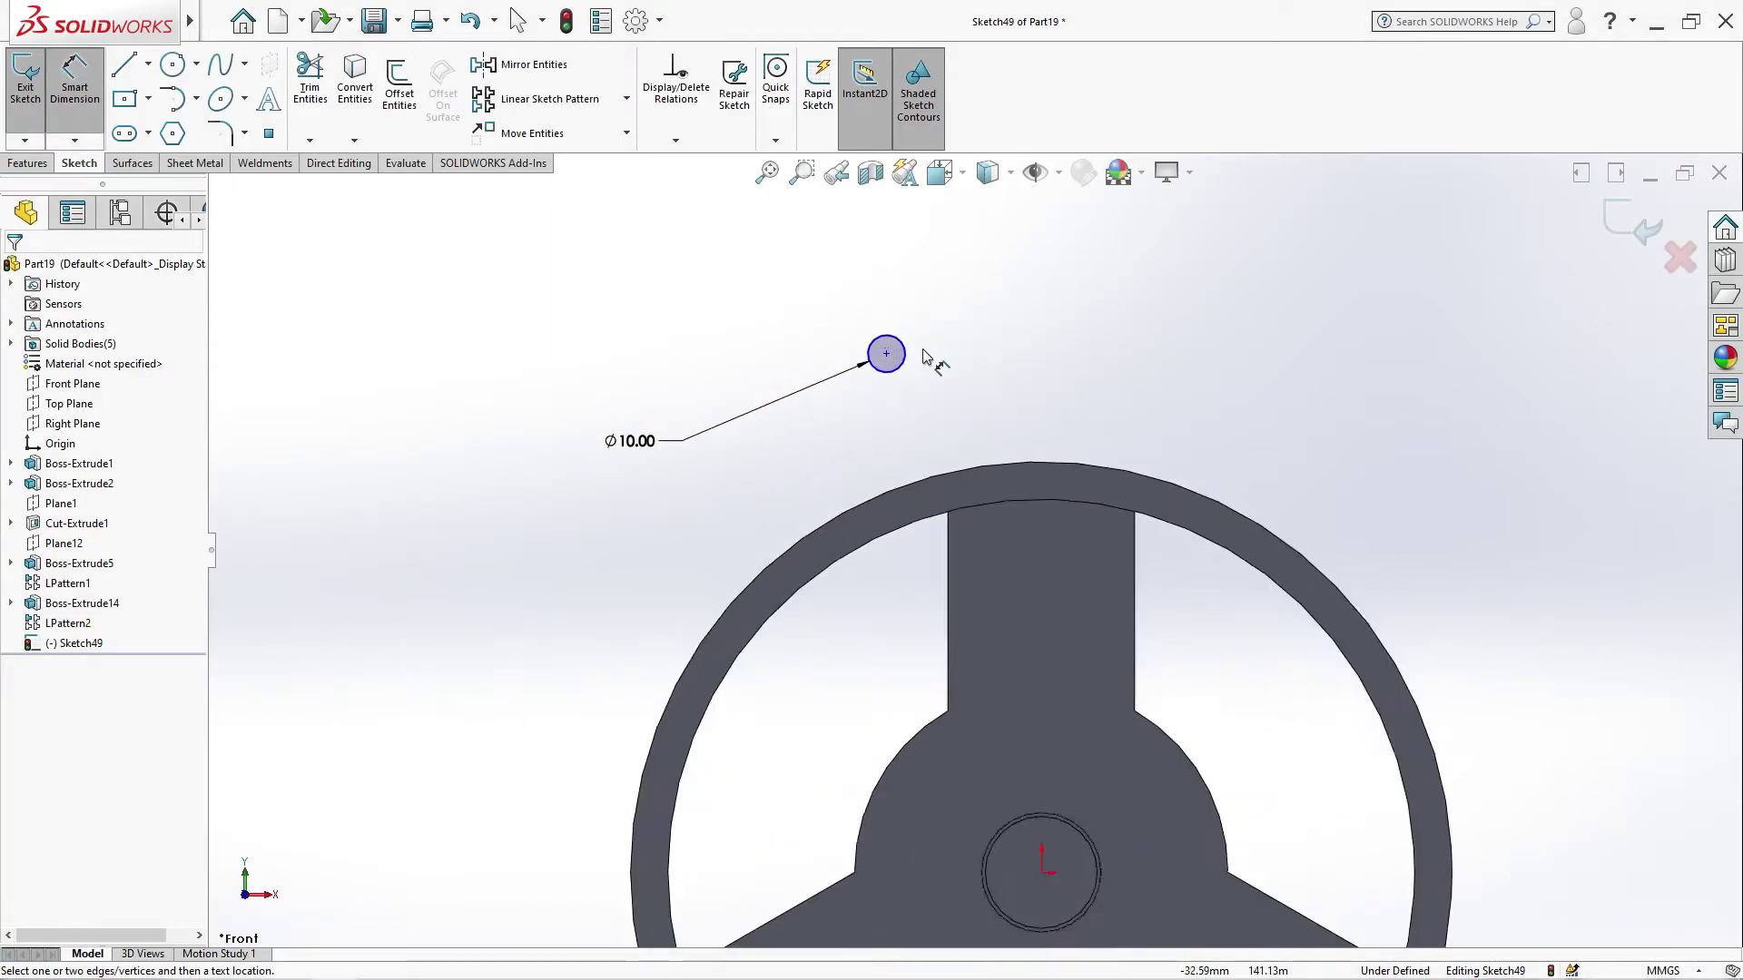
# Step: Draw a horizontal line across the small circle
pyautogui.scroll(-5, 919, 345)
pyautogui.click(125, 64)
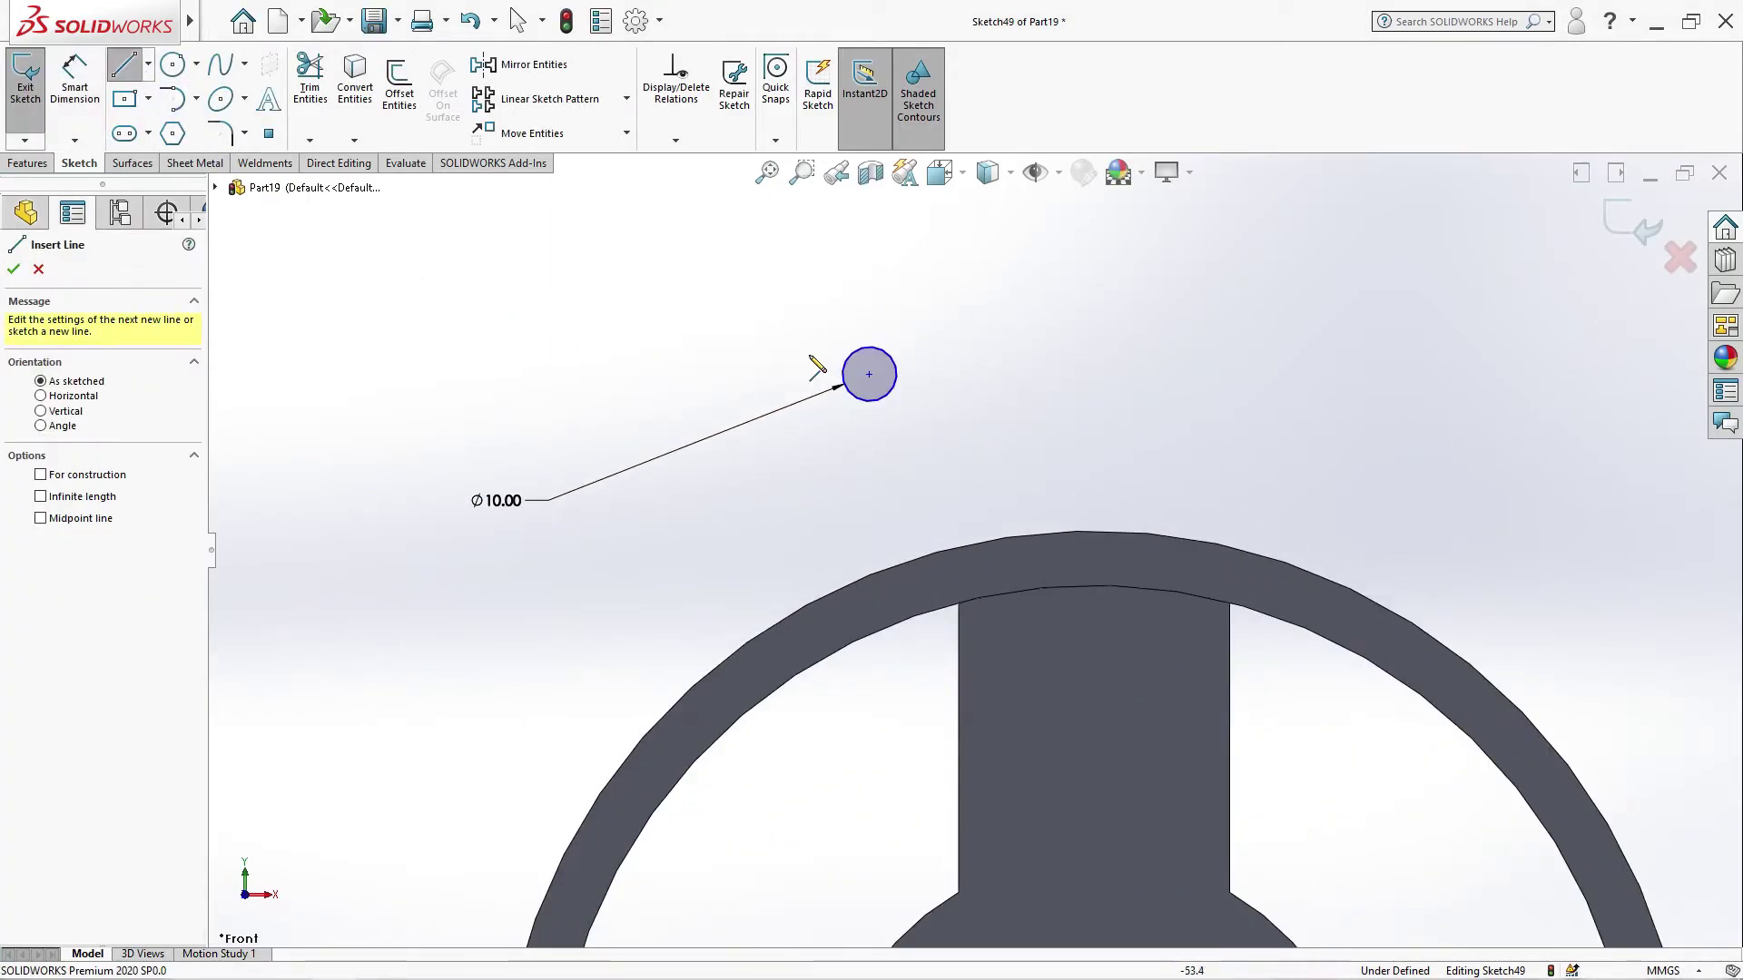
pyautogui.click(845, 365)
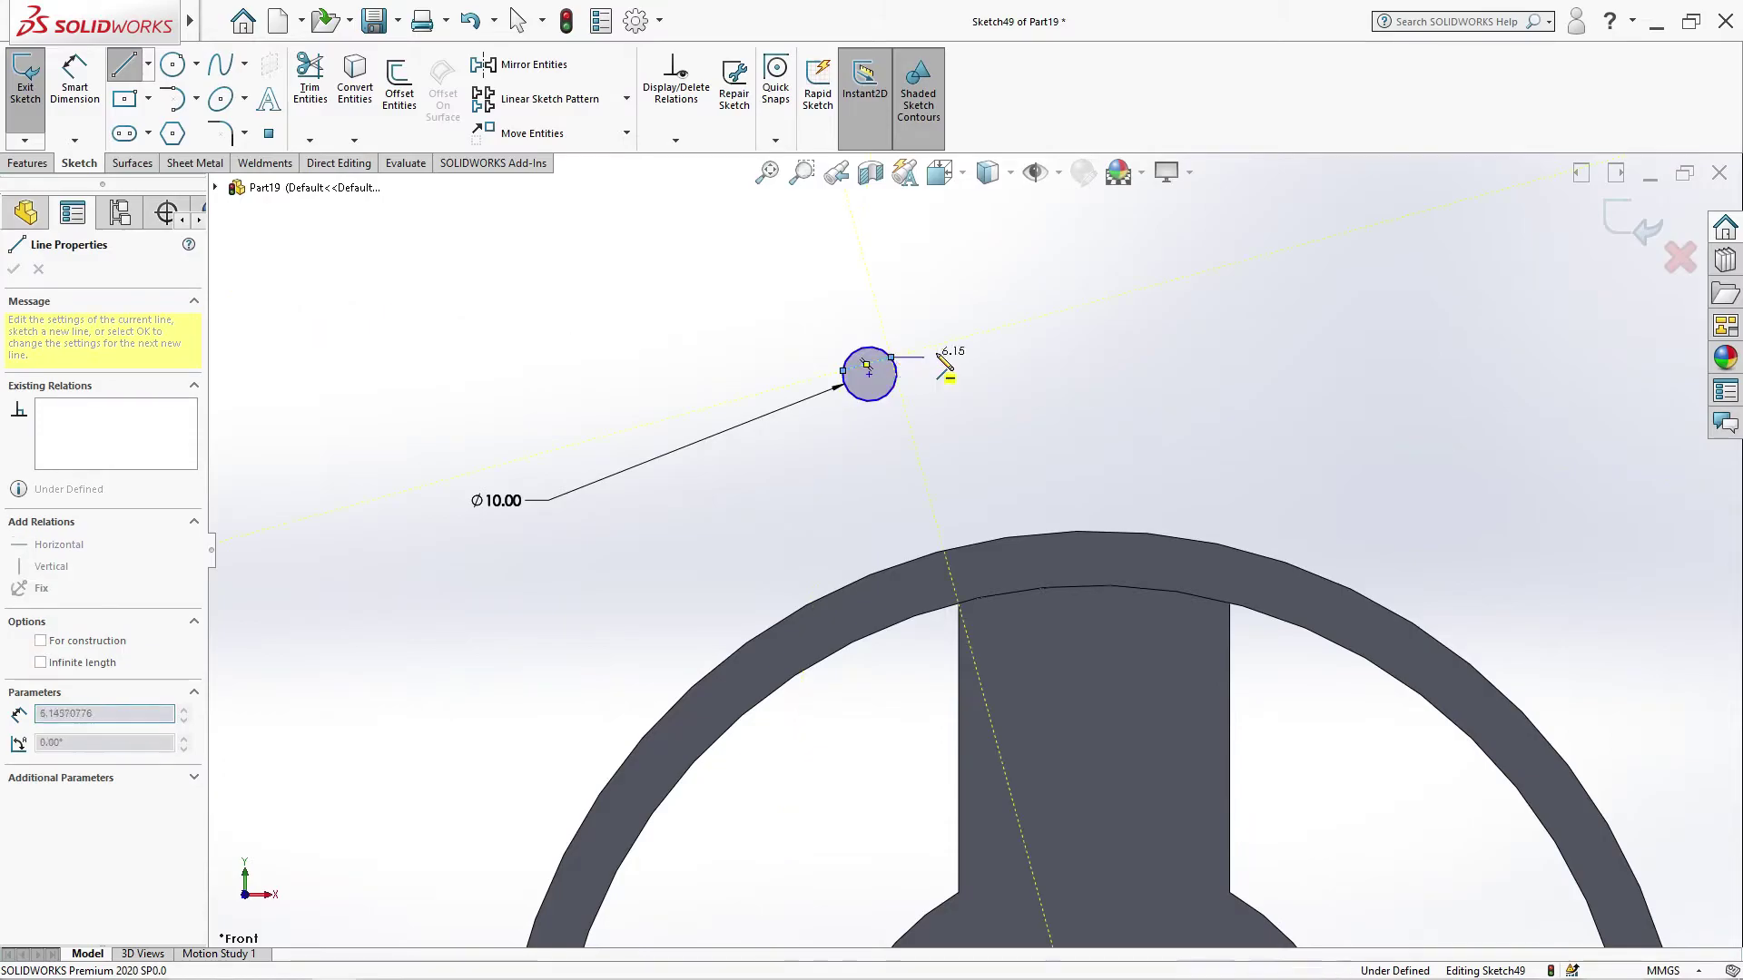
pyautogui.rightClick(987, 333)
pyautogui.click(1023, 346)
pyautogui.click(869, 366)
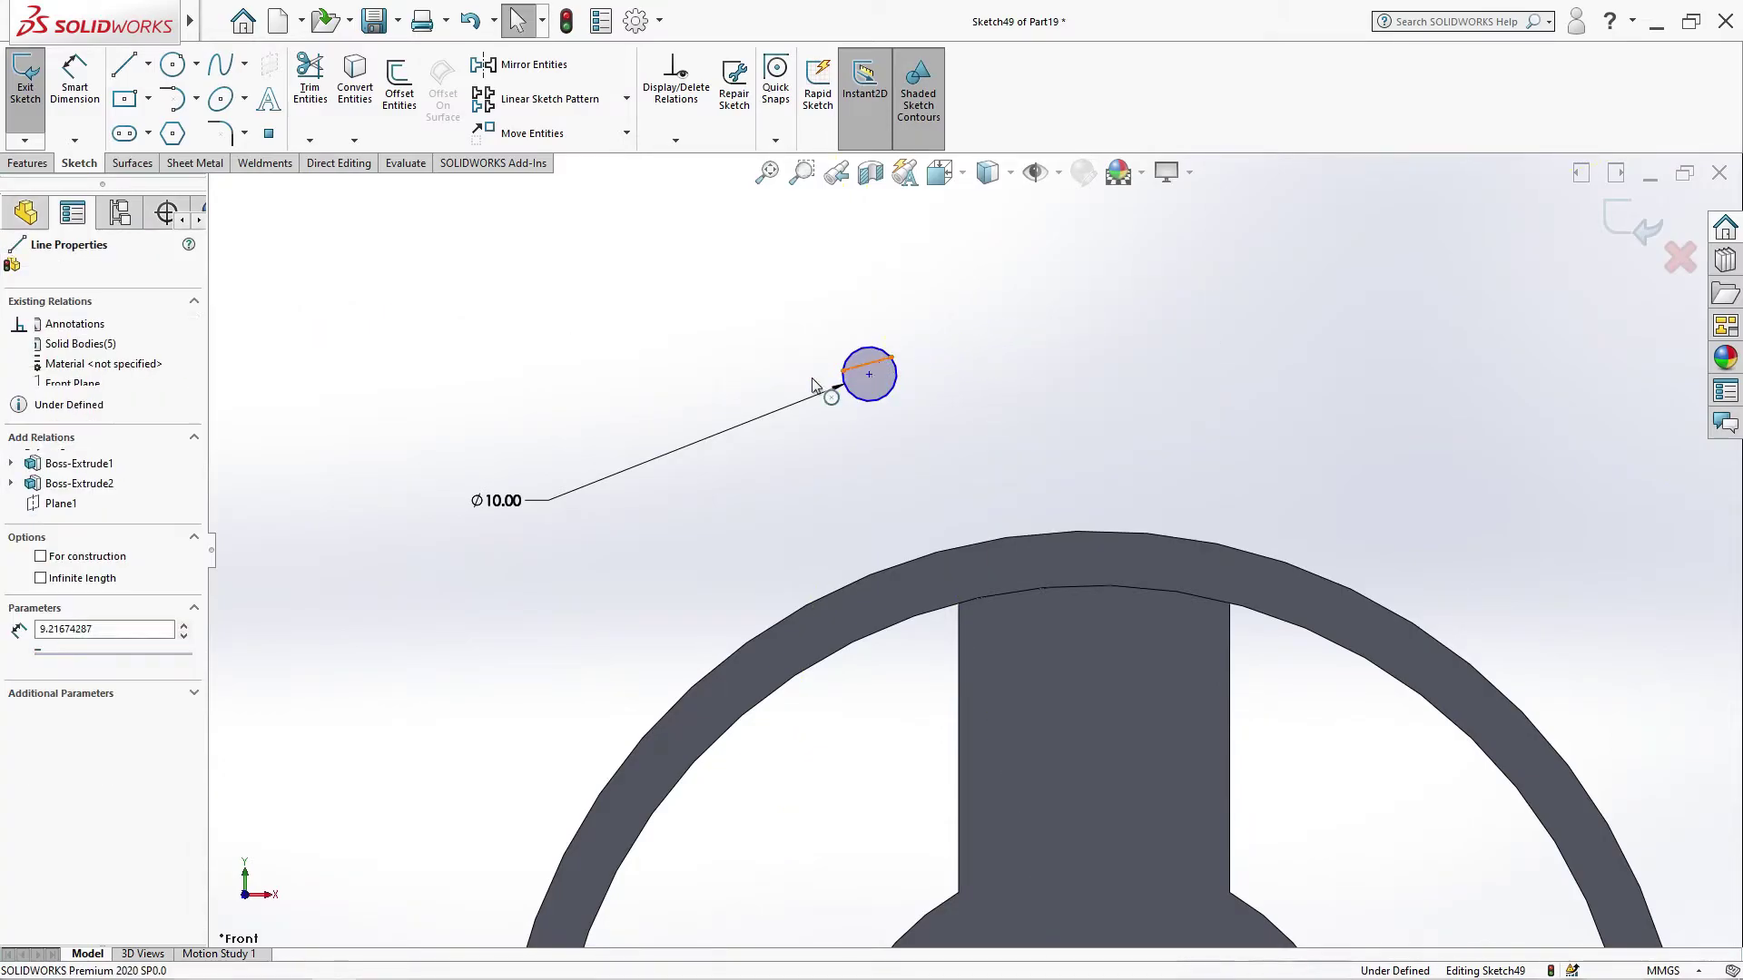
pyautogui.click(19, 461)
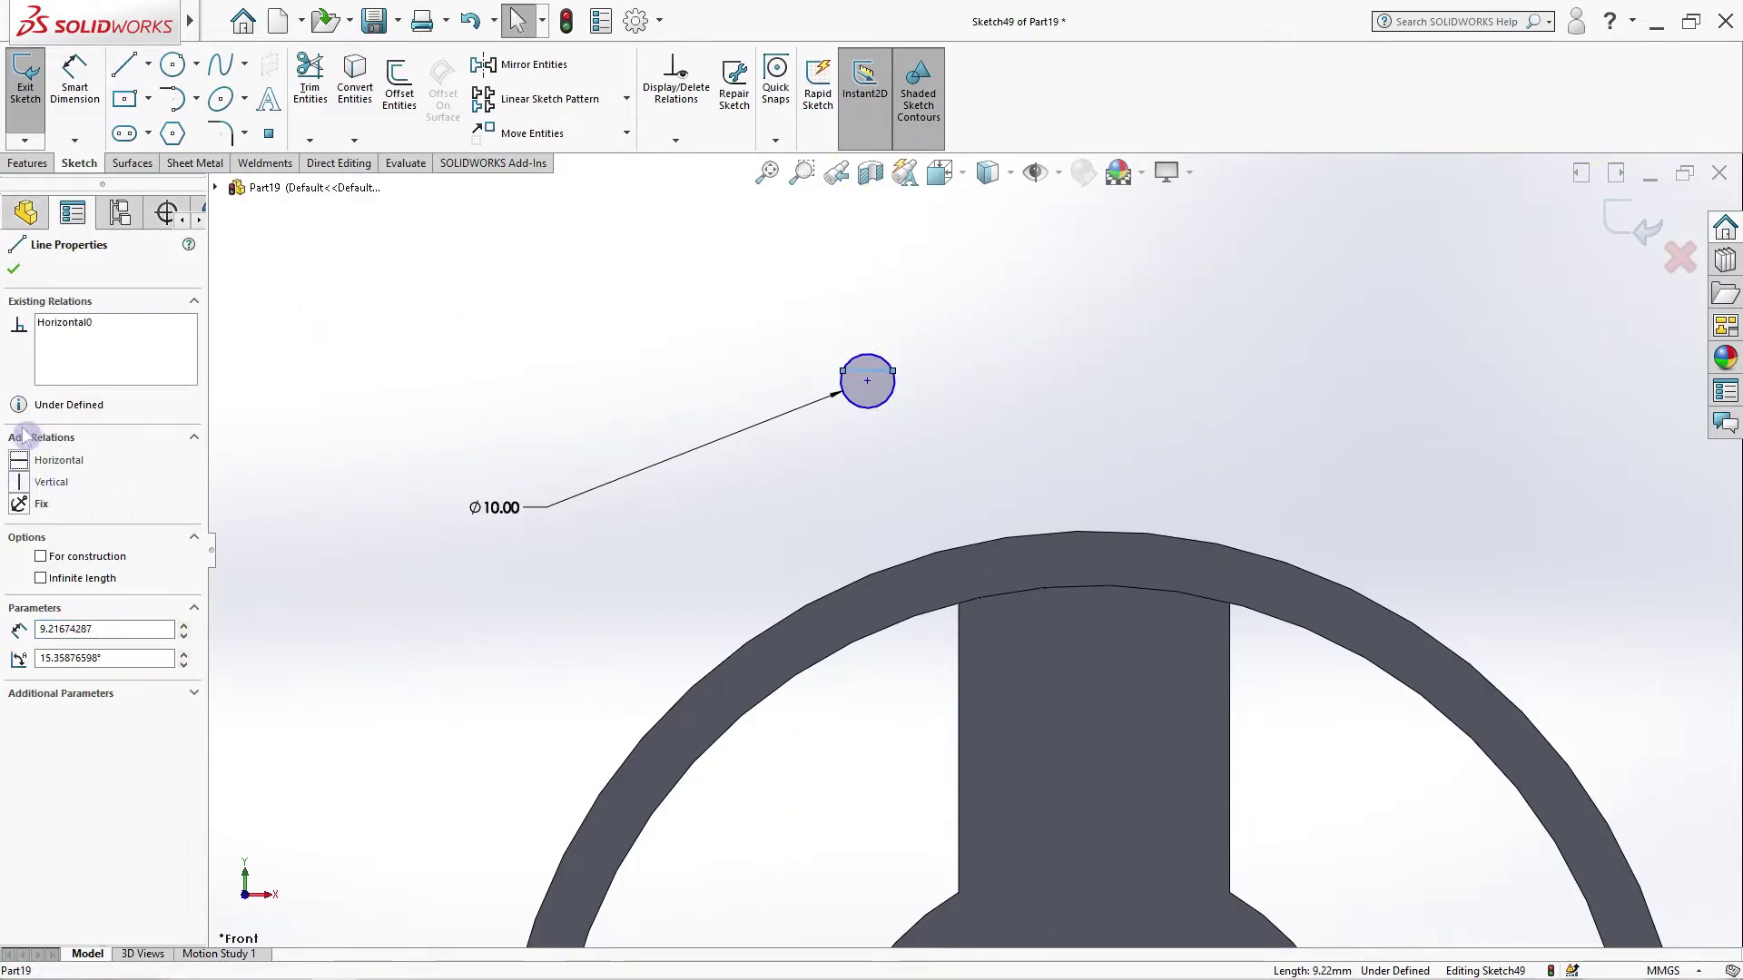
pyautogui.click(16, 270)
# Step: Dimension the line 2 mm from the circle centre and trim away the upper arc
pyautogui.click(74, 82)
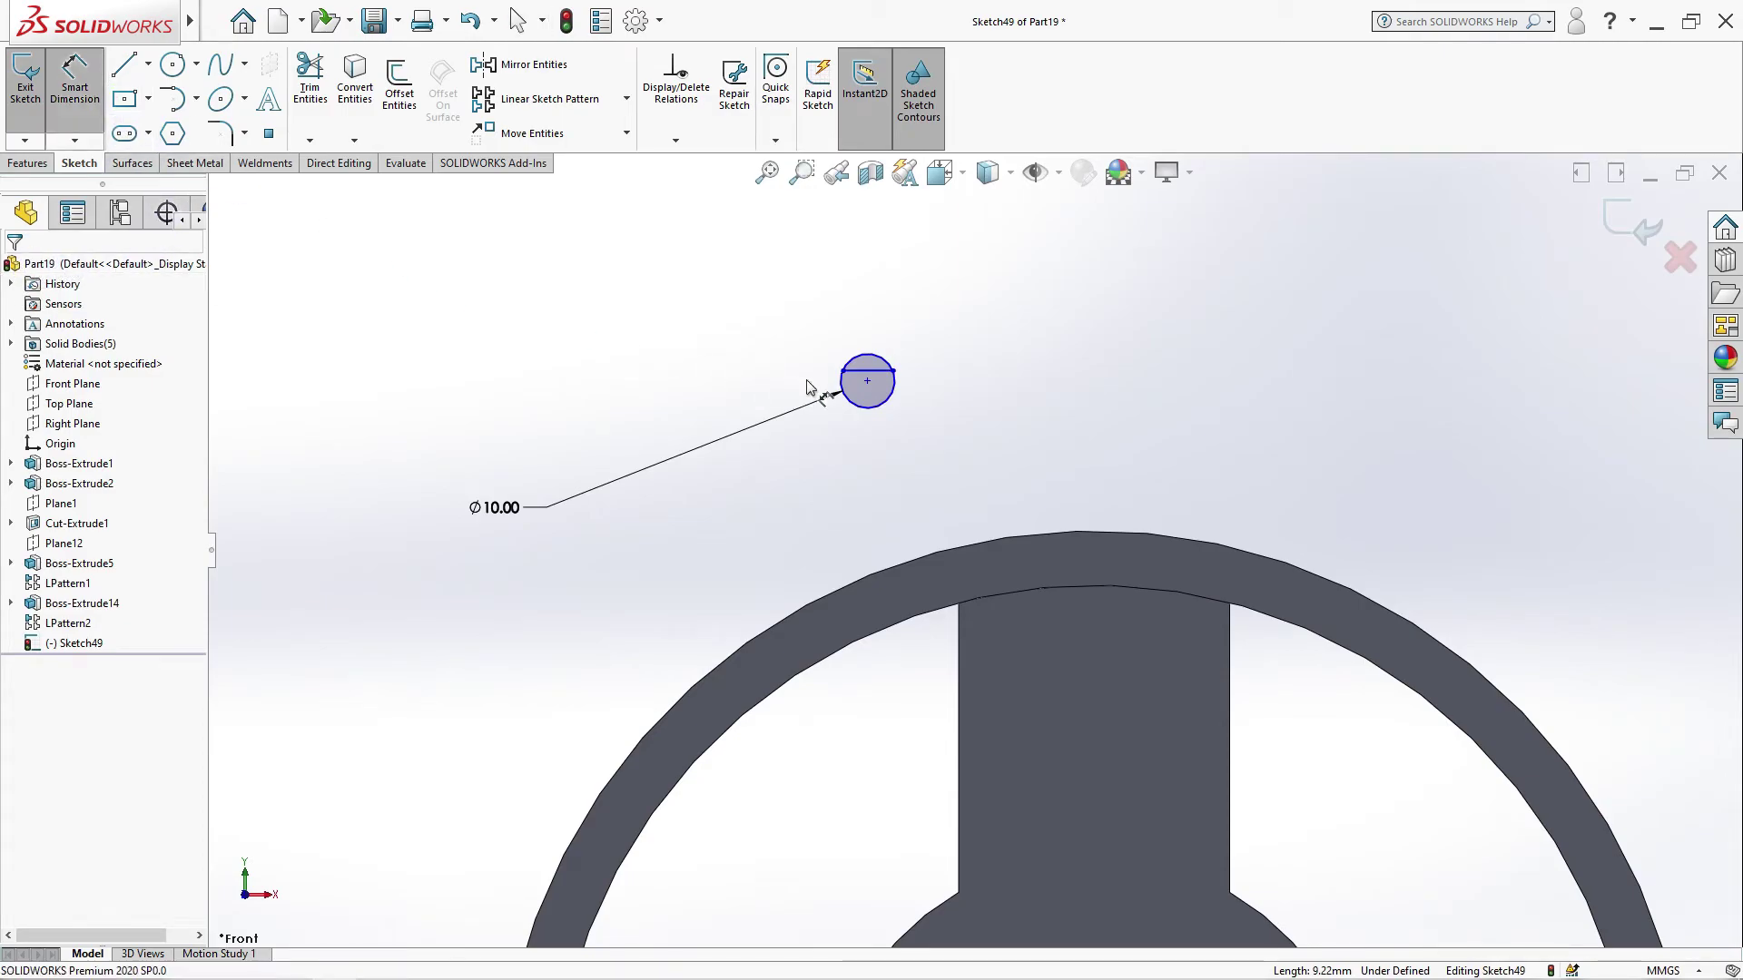
pyautogui.click(867, 386)
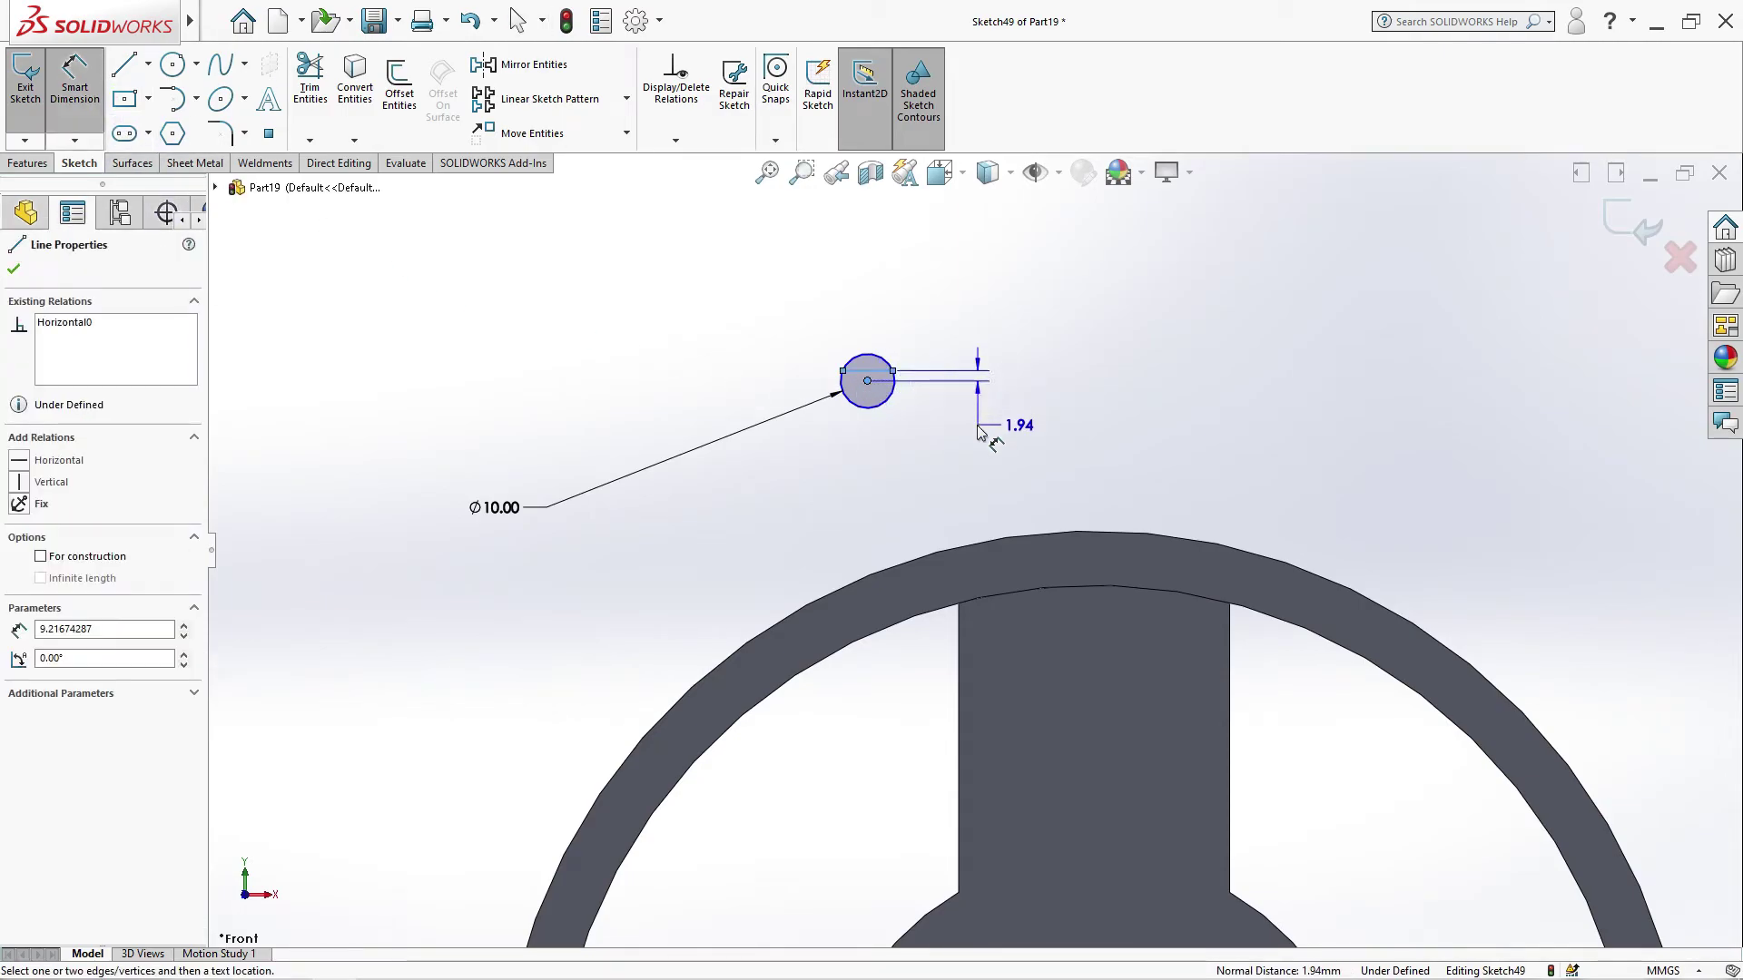
pyautogui.click(979, 420)
pyautogui.write('2')
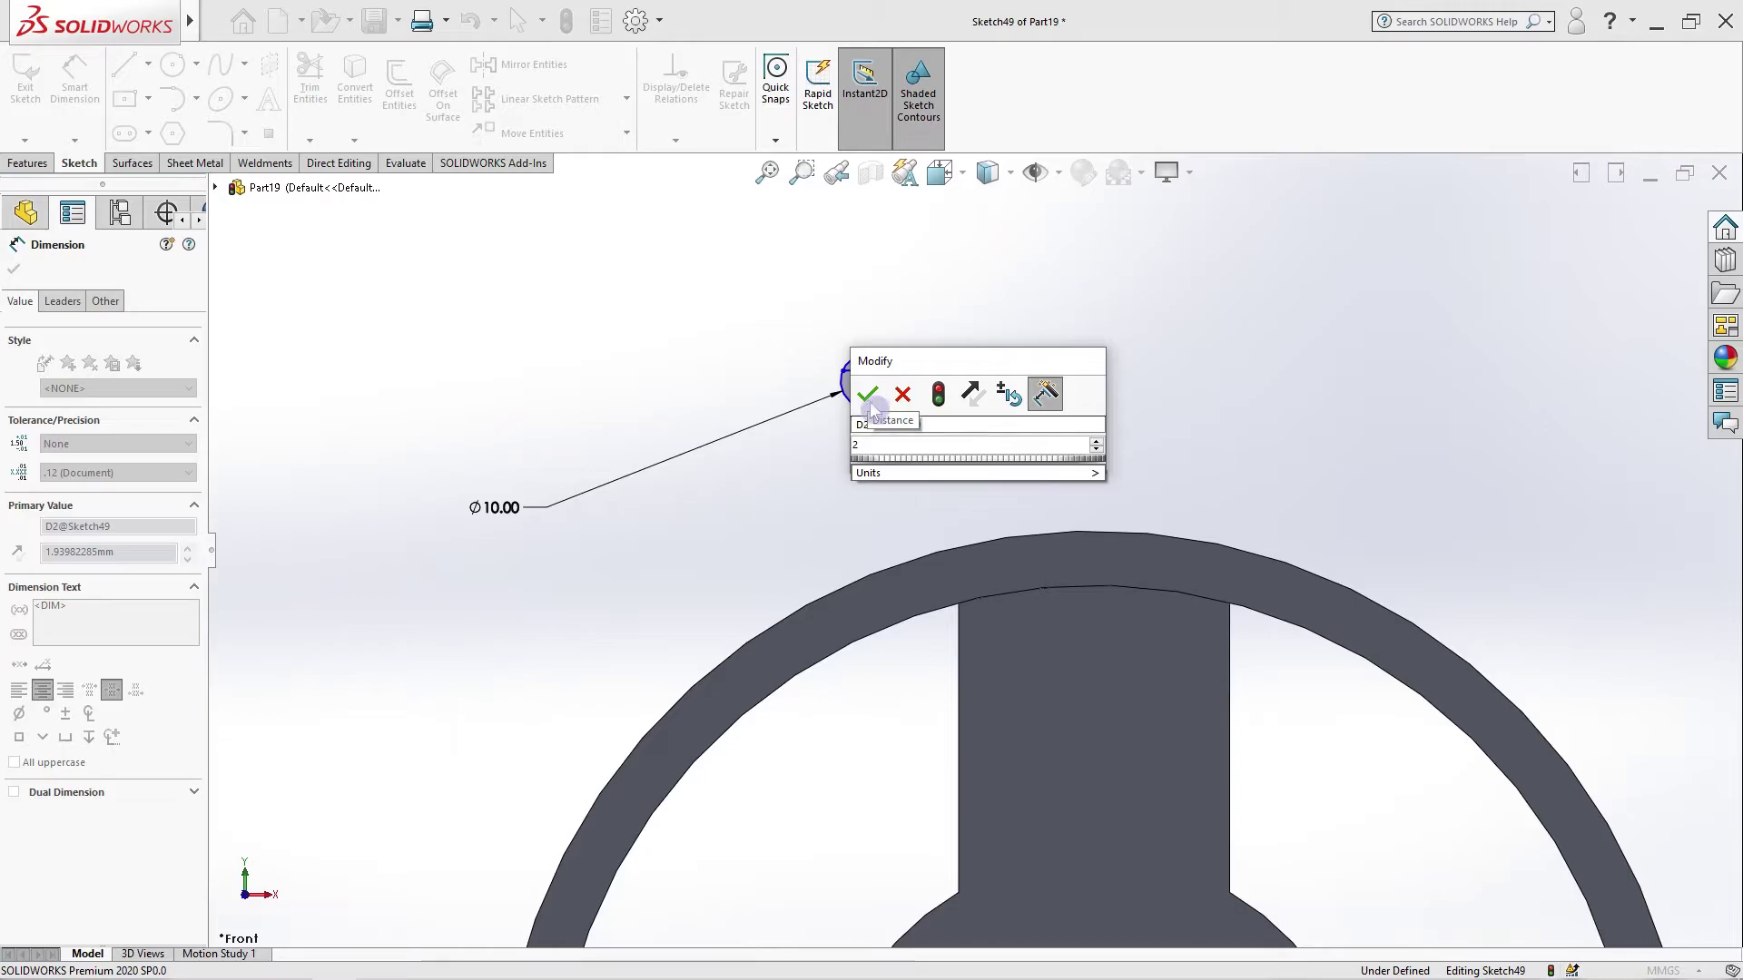
pyautogui.click(867, 394)
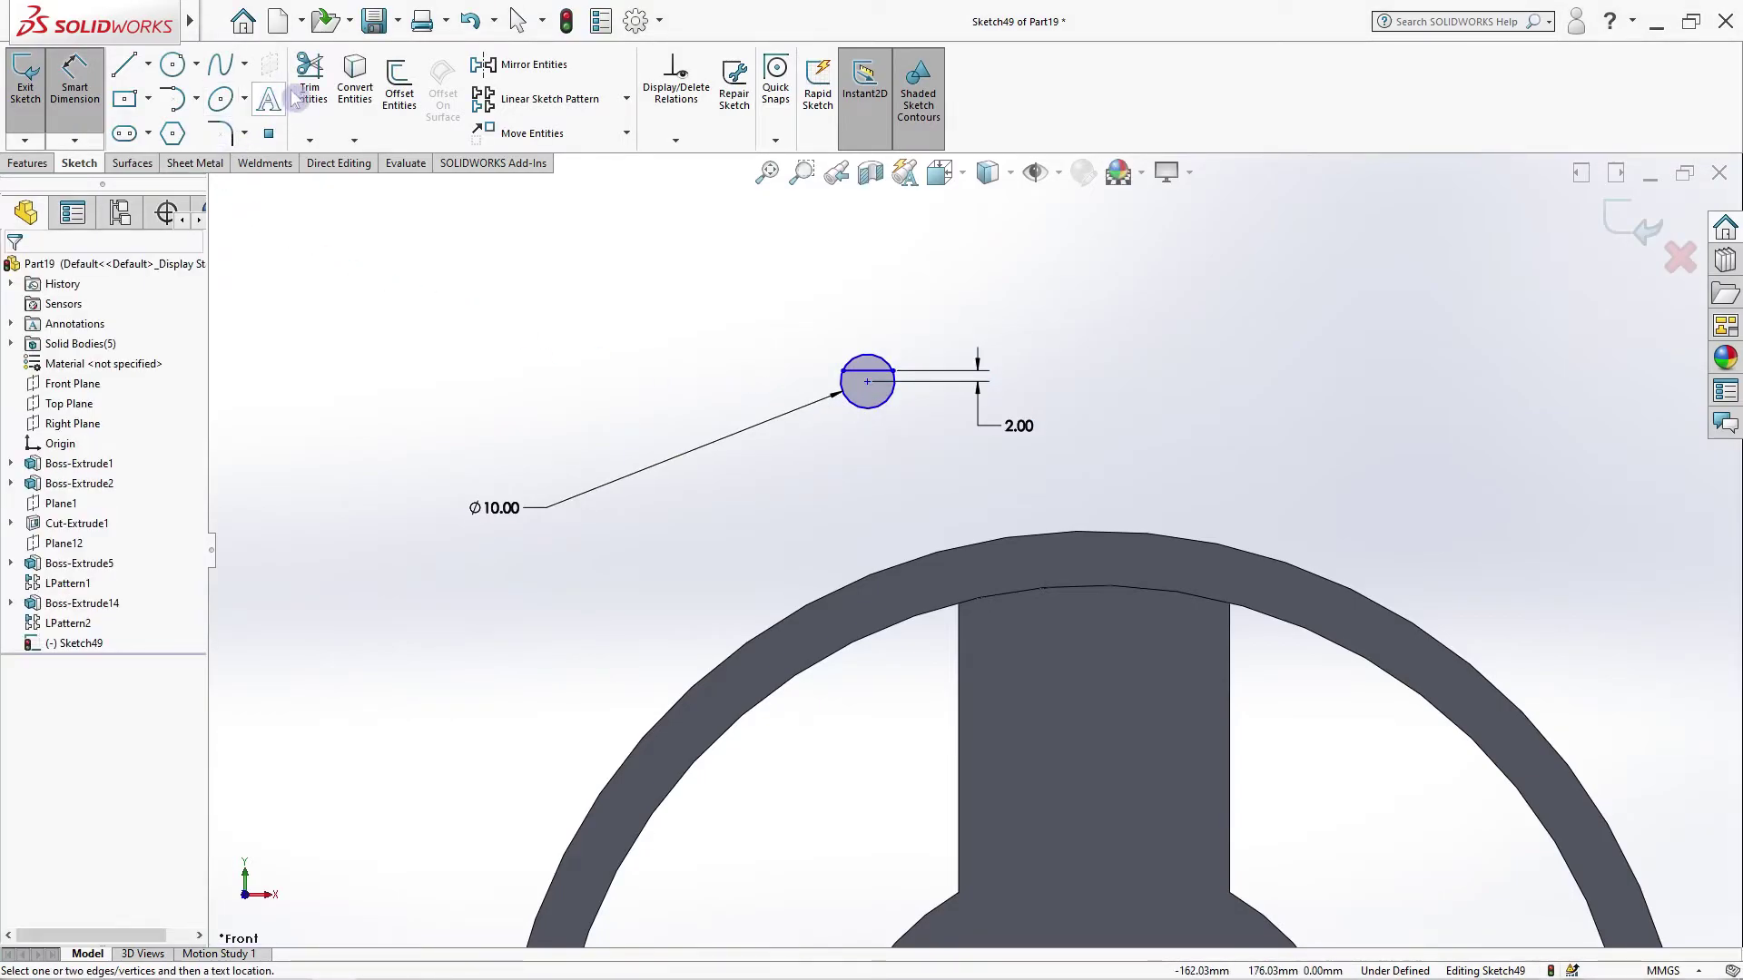
pyautogui.click(310, 83)
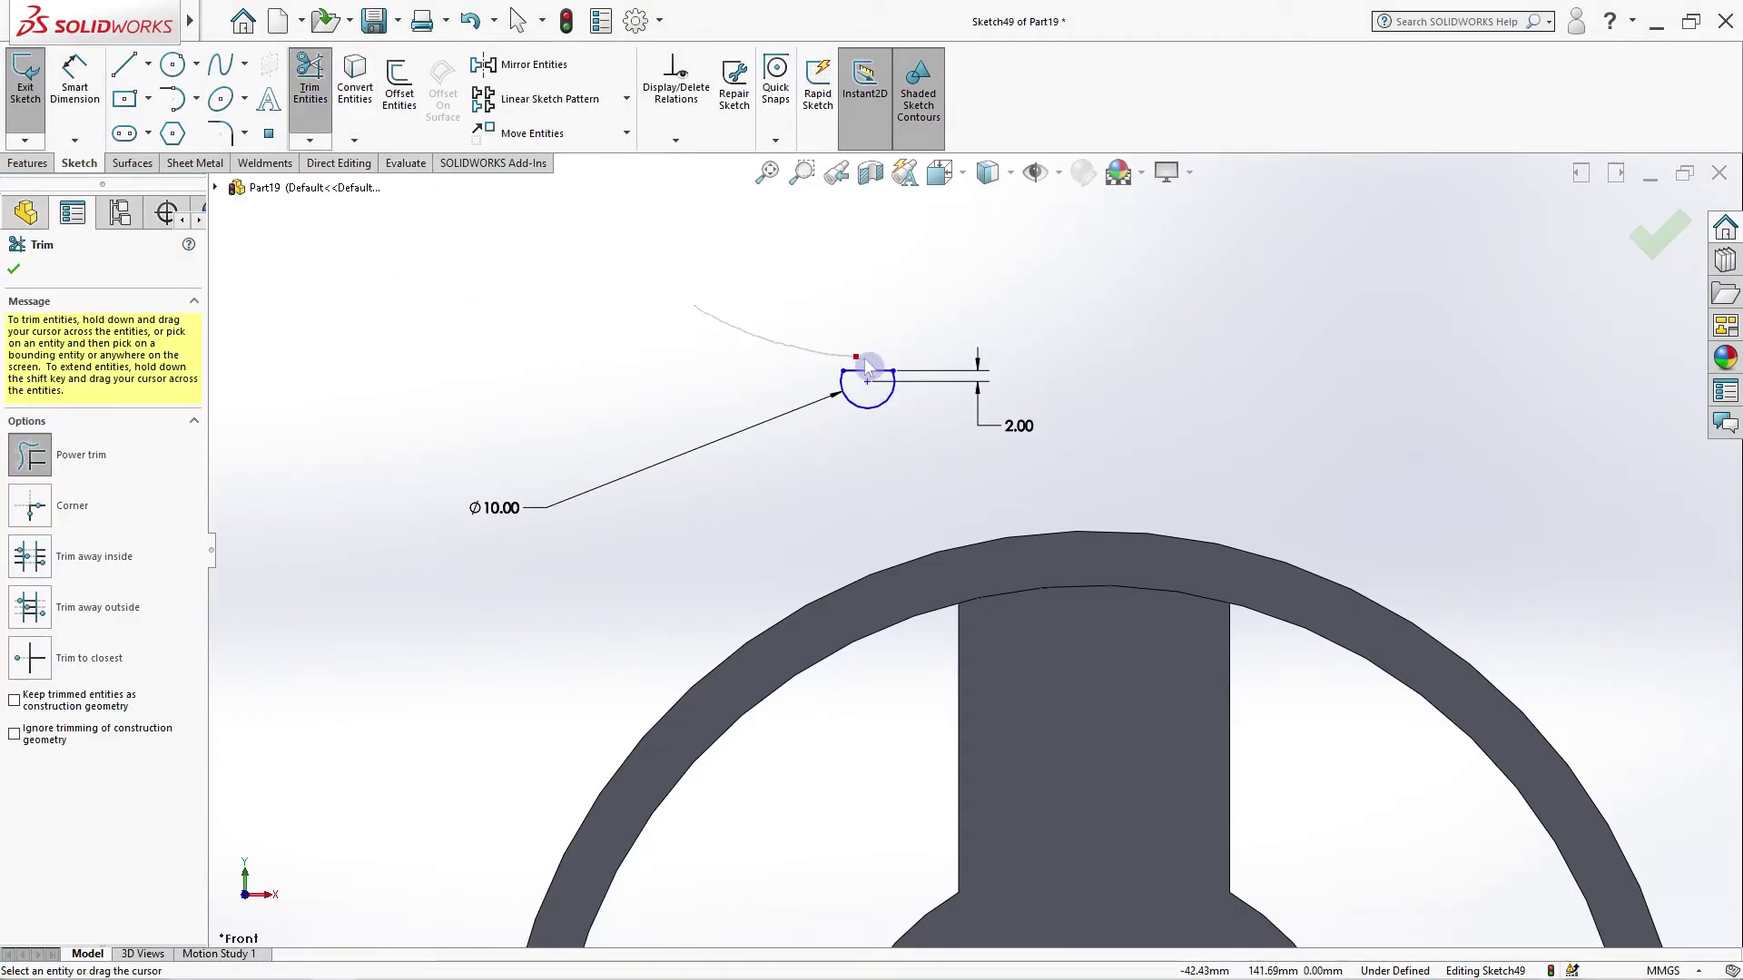
pyautogui.moveTo(849, 363); pyautogui.dragTo(863, 374)
pyautogui.click(15, 271)
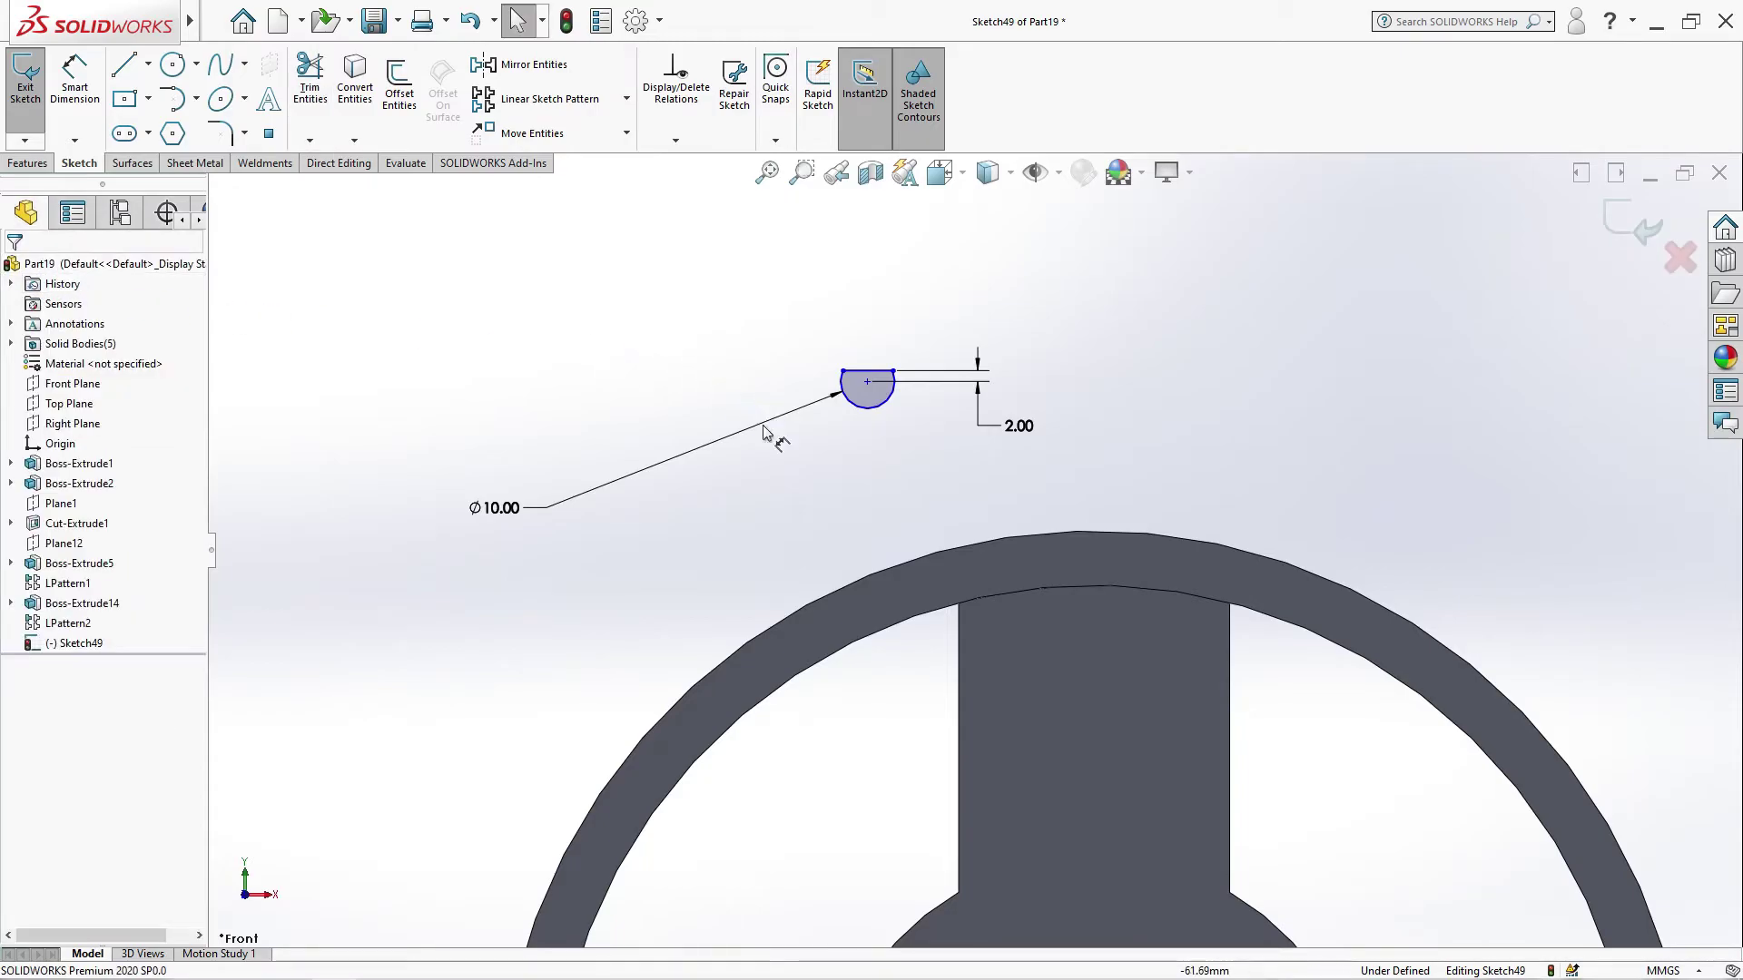
# Step: Align the arc centre vertically with the origin and make the arc tangent to the wheel rim
pyautogui.scroll(3, 836, 563)
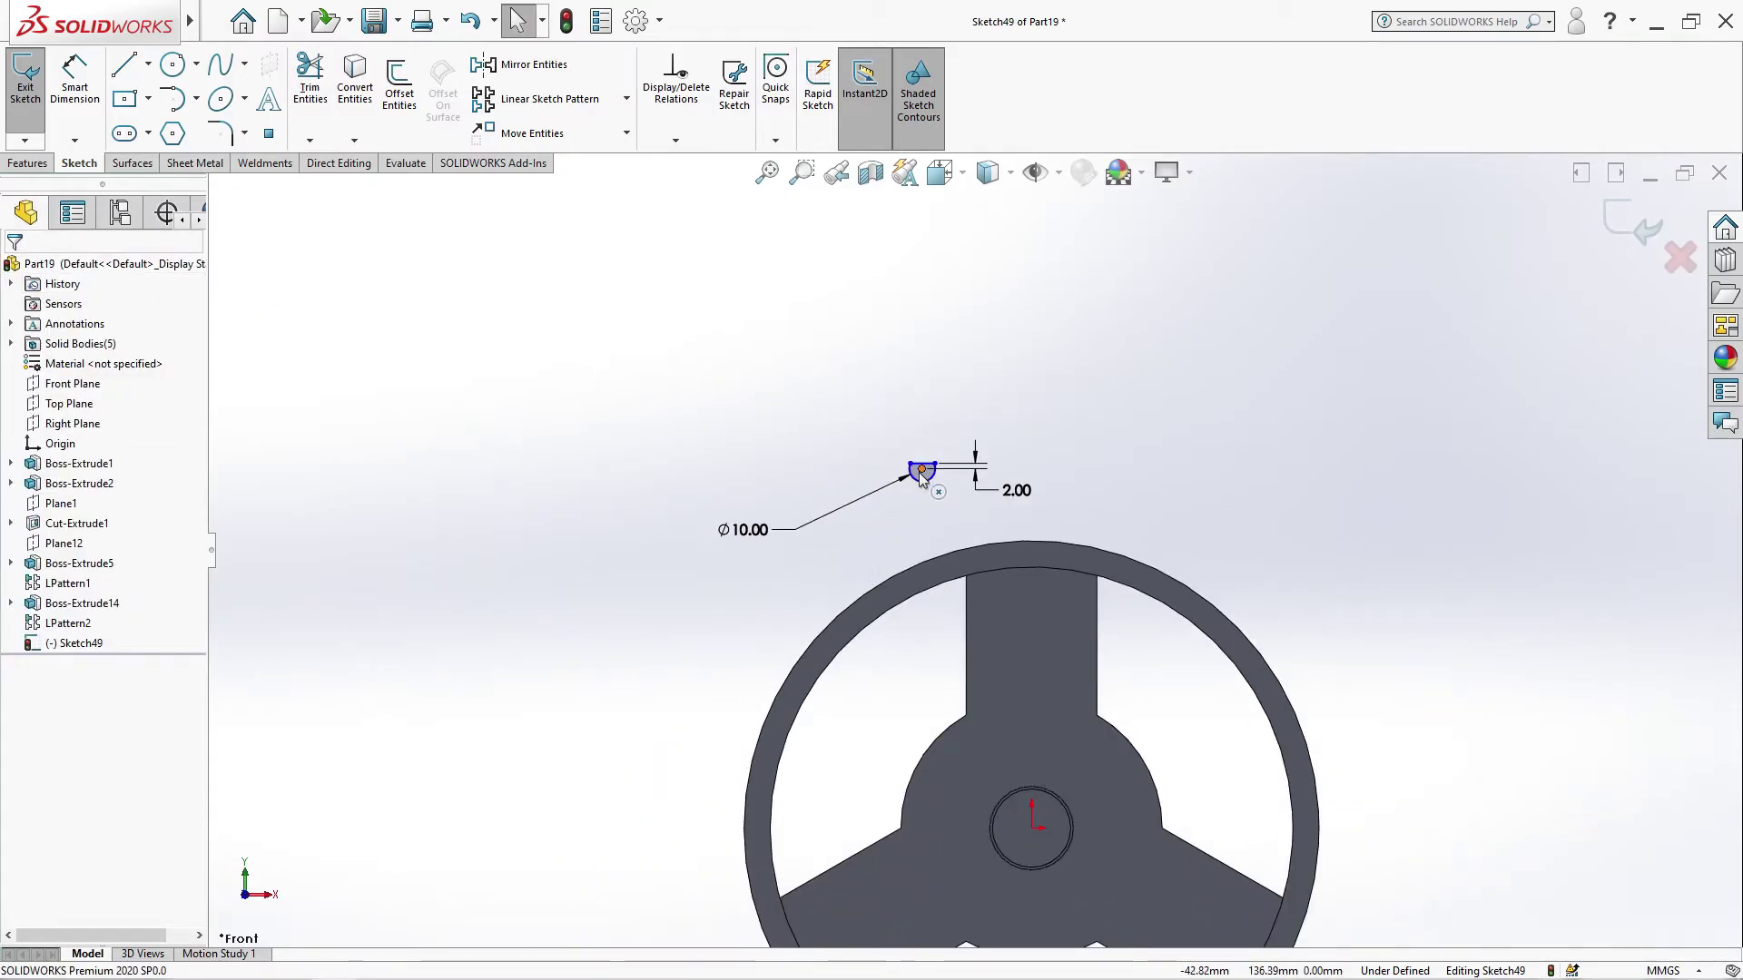
pyautogui.click(921, 470)
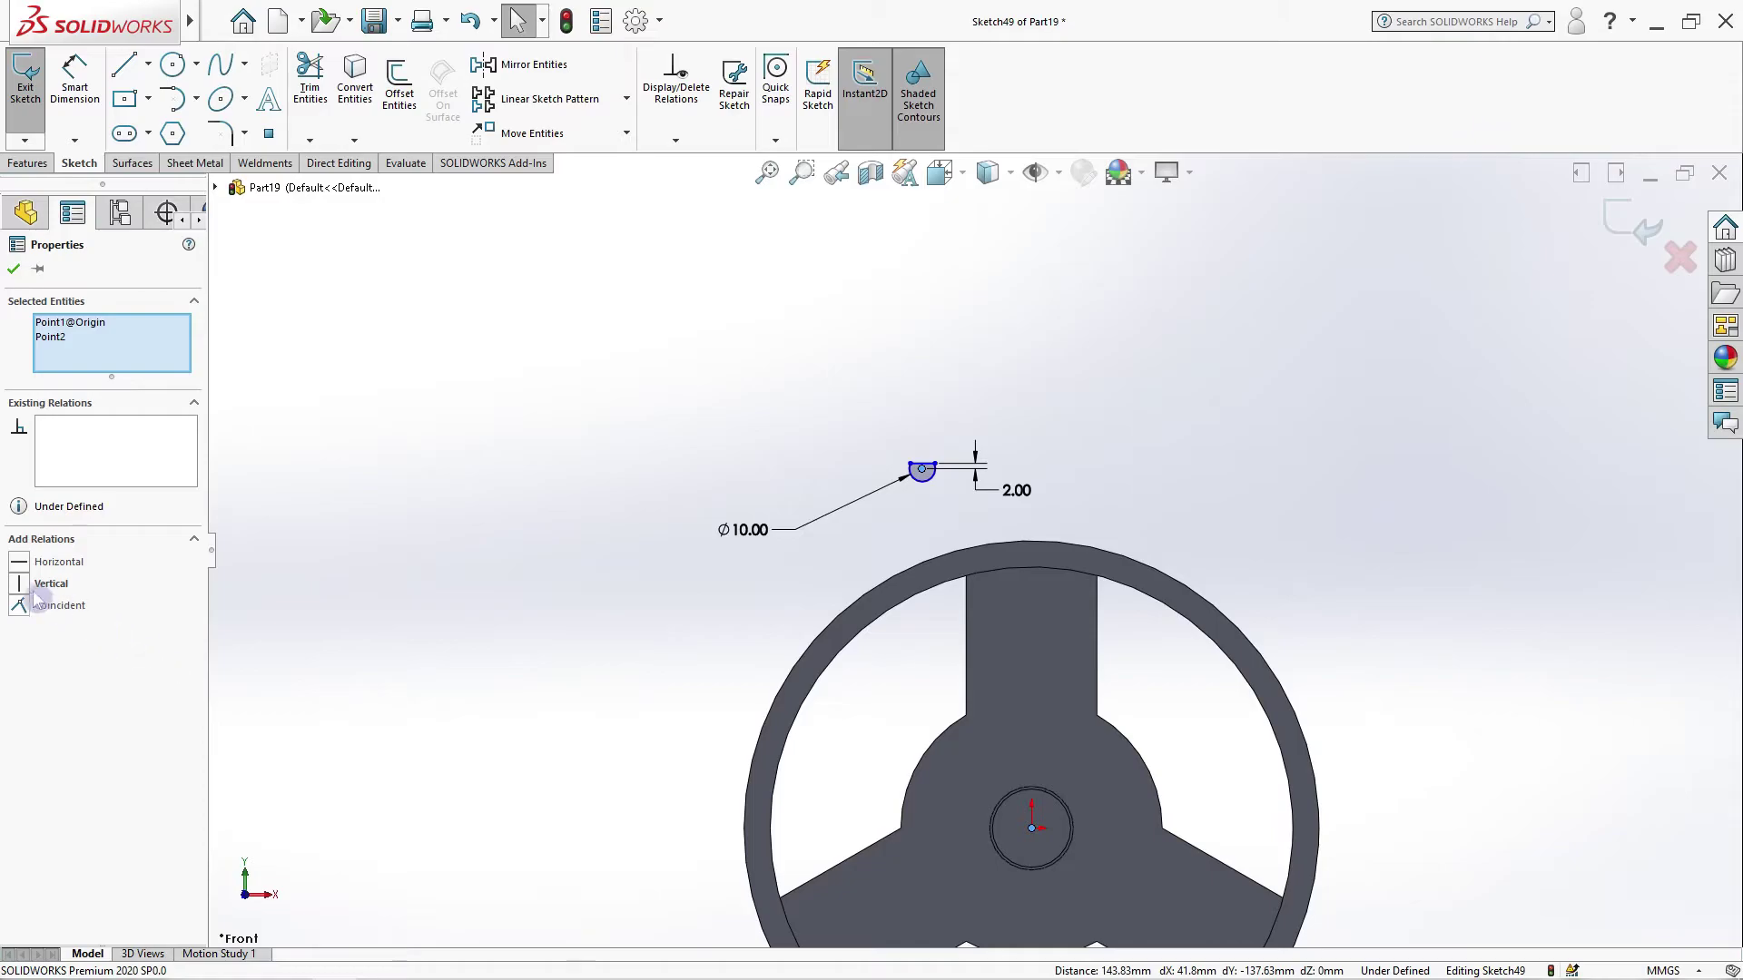
pyautogui.click(20, 584)
pyautogui.click(13, 269)
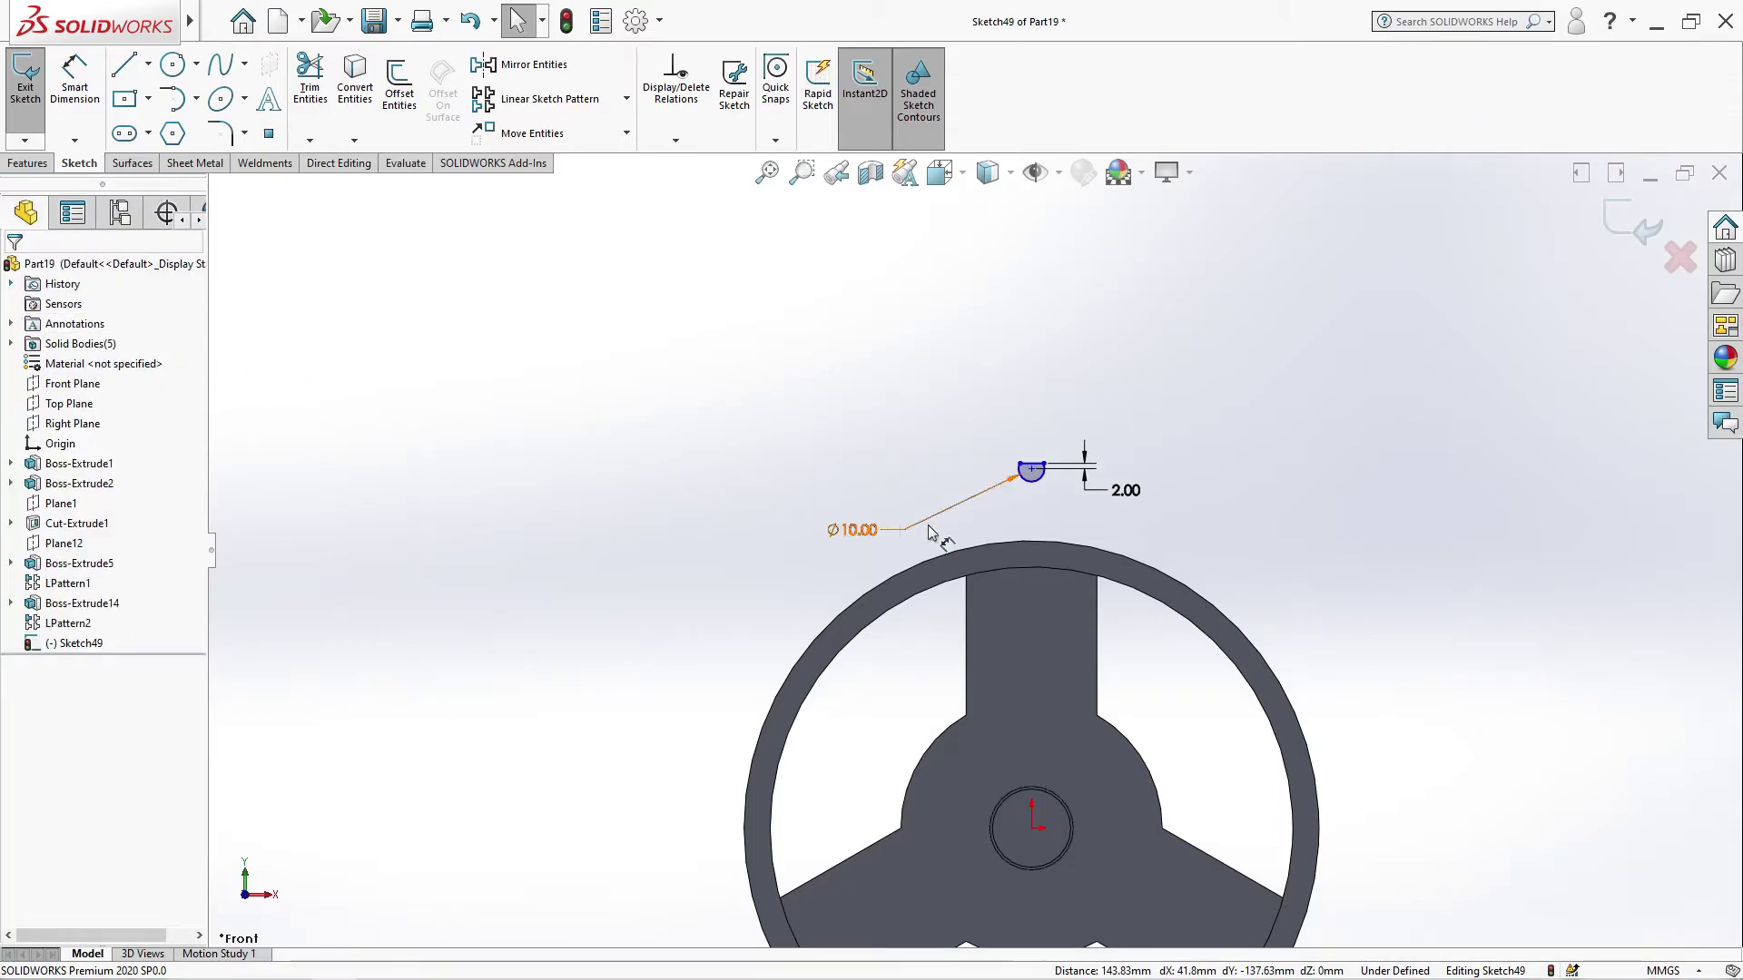
pyautogui.click(1030, 478)
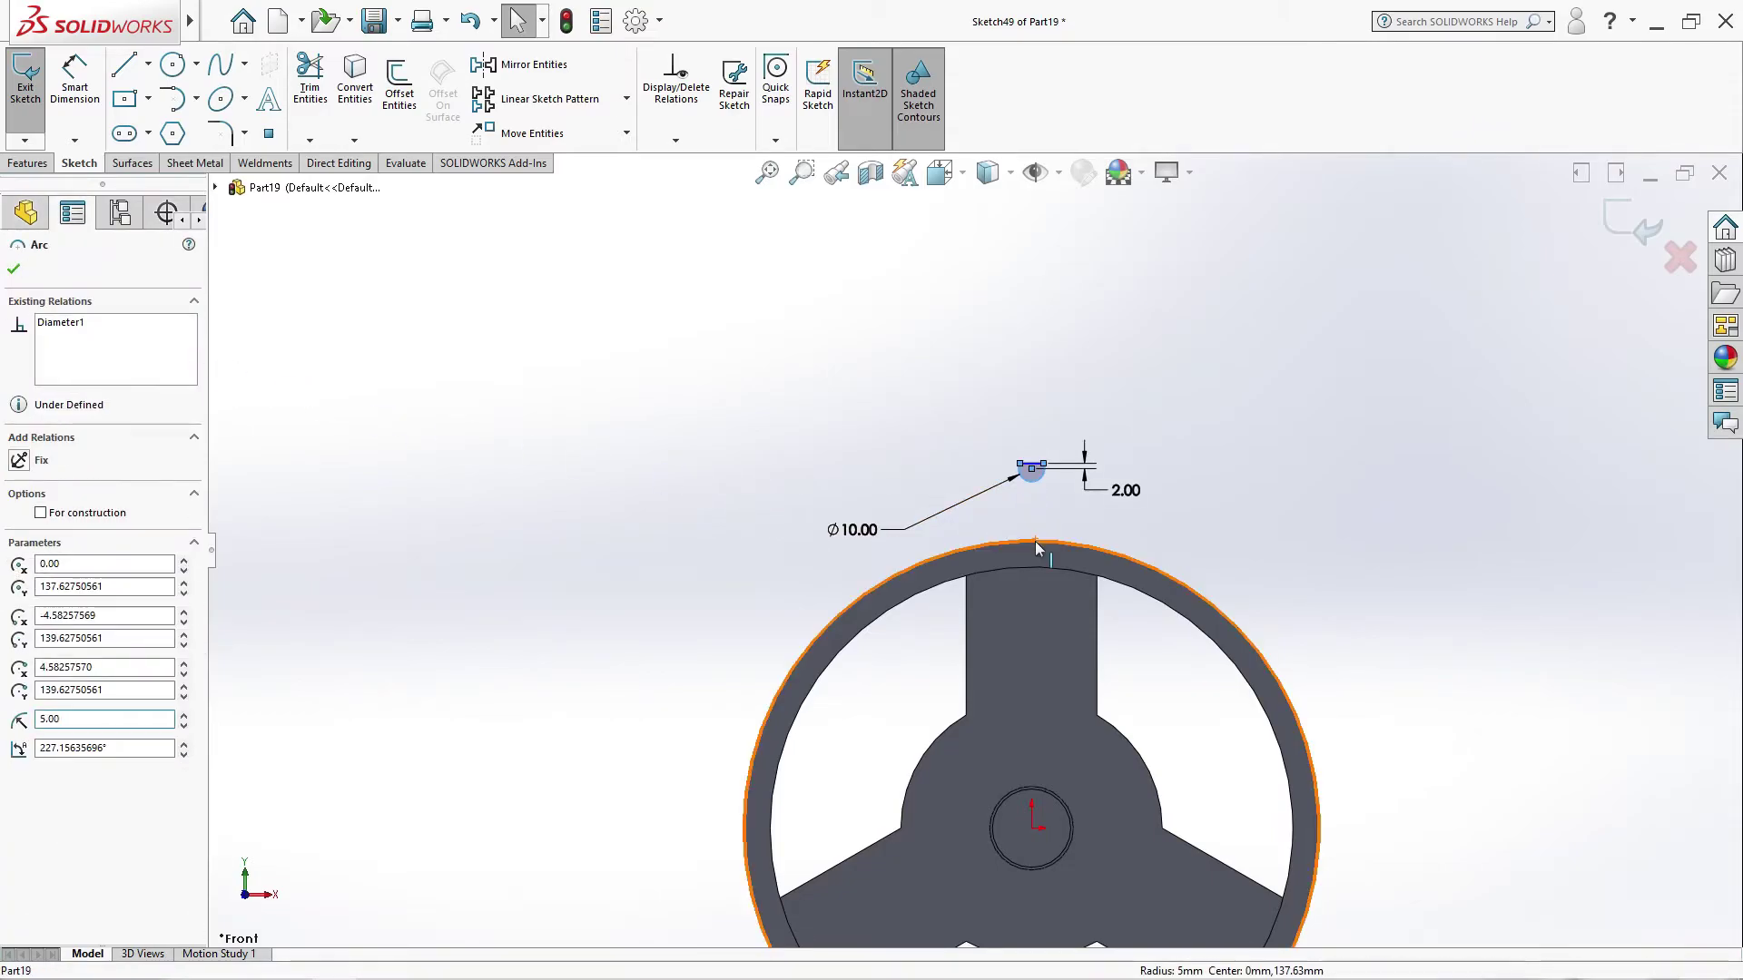
pyautogui.keyDown('ctrl'); pyautogui.click(1035, 541); pyautogui.keyUp('ctrl')
pyautogui.click(20, 584)
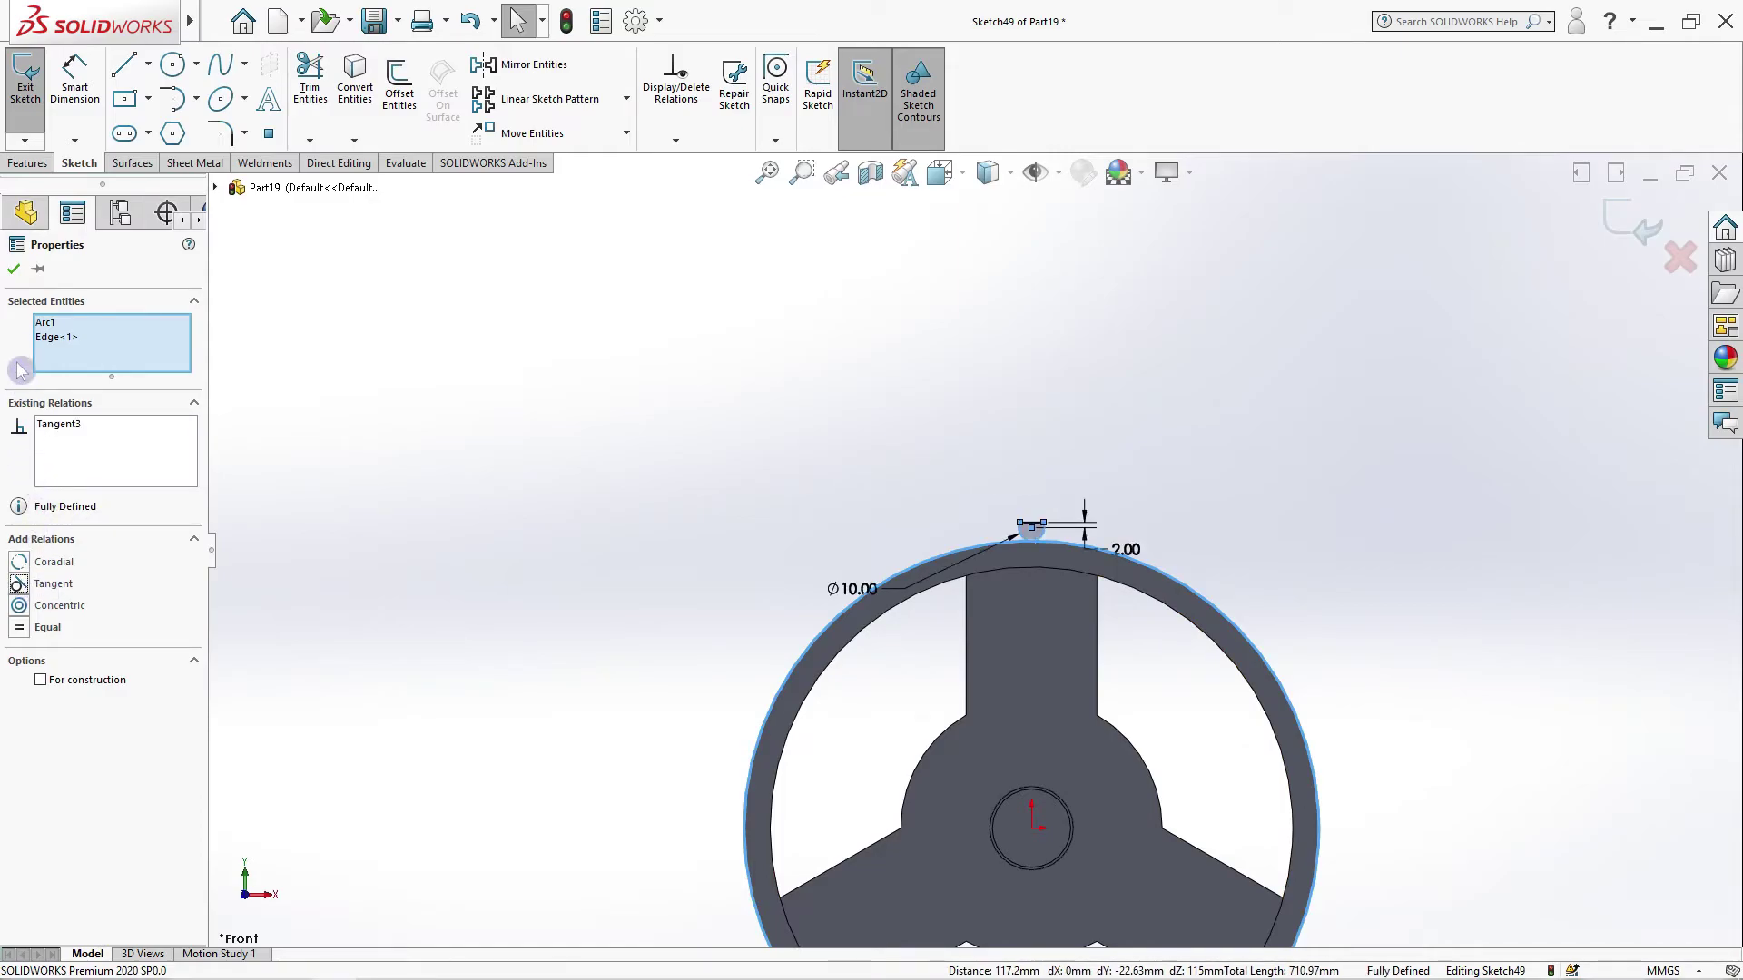
pyautogui.click(14, 269)
# Step: Extrude the Sketch49 rod profile 300 mm mid-plane as a separate body, then view it isometric
pyautogui.click(27, 164)
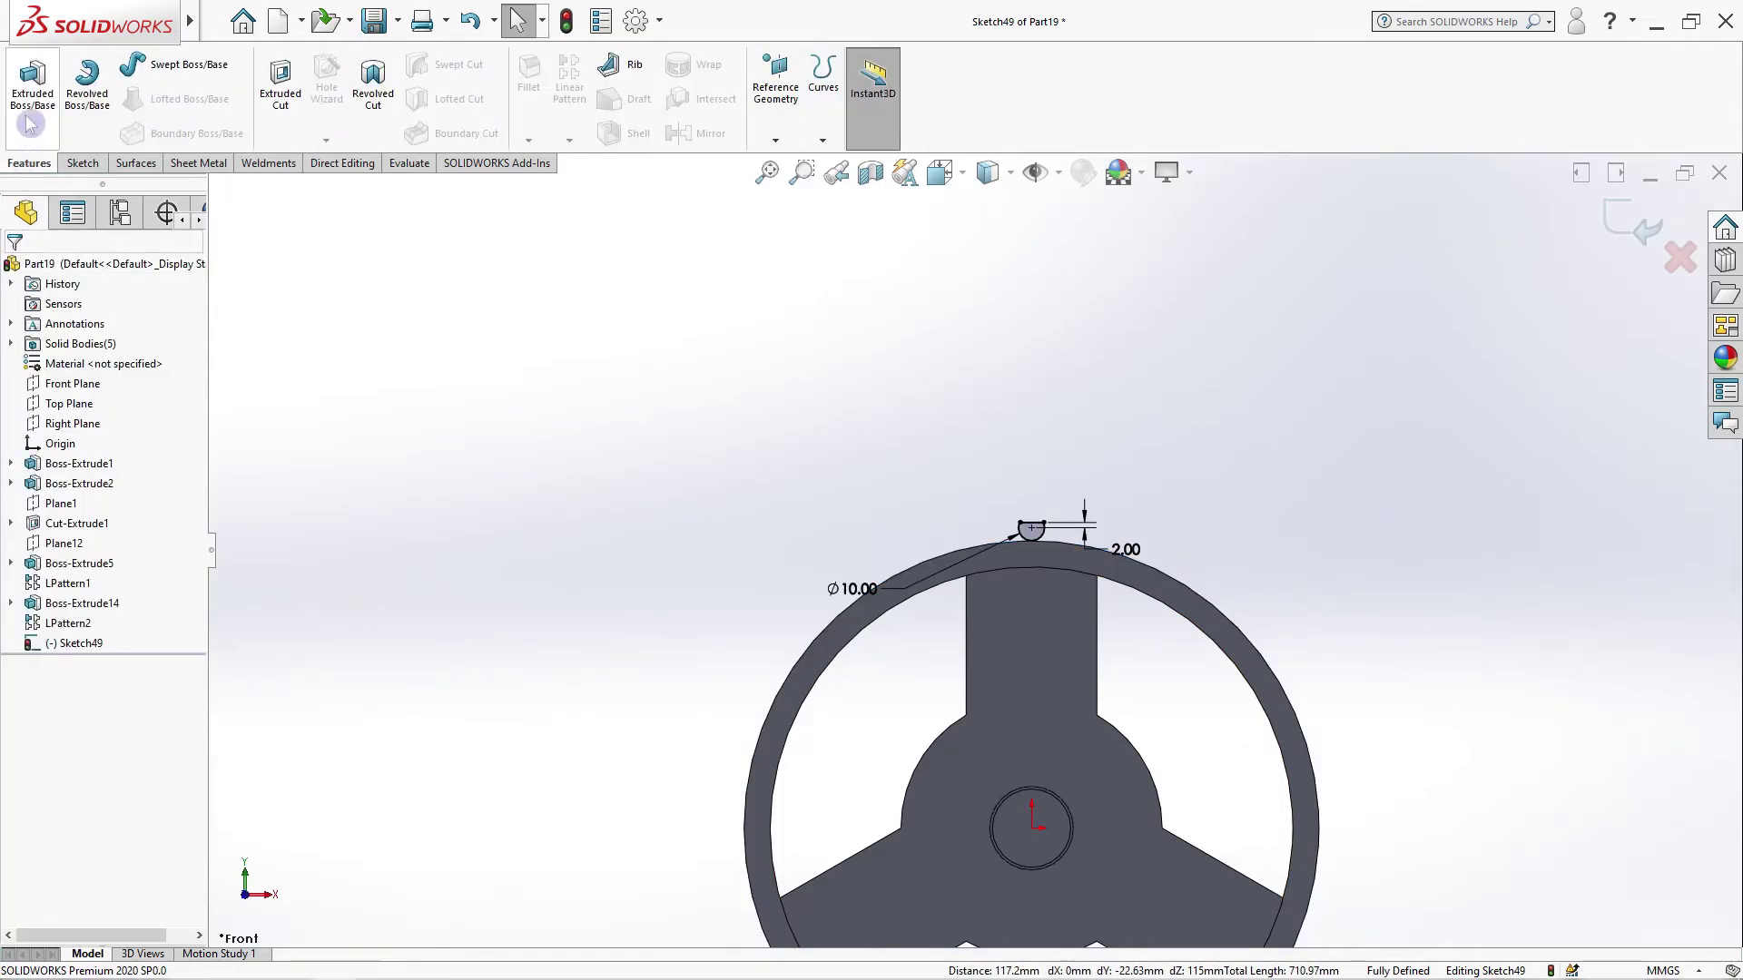
pyautogui.click(33, 86)
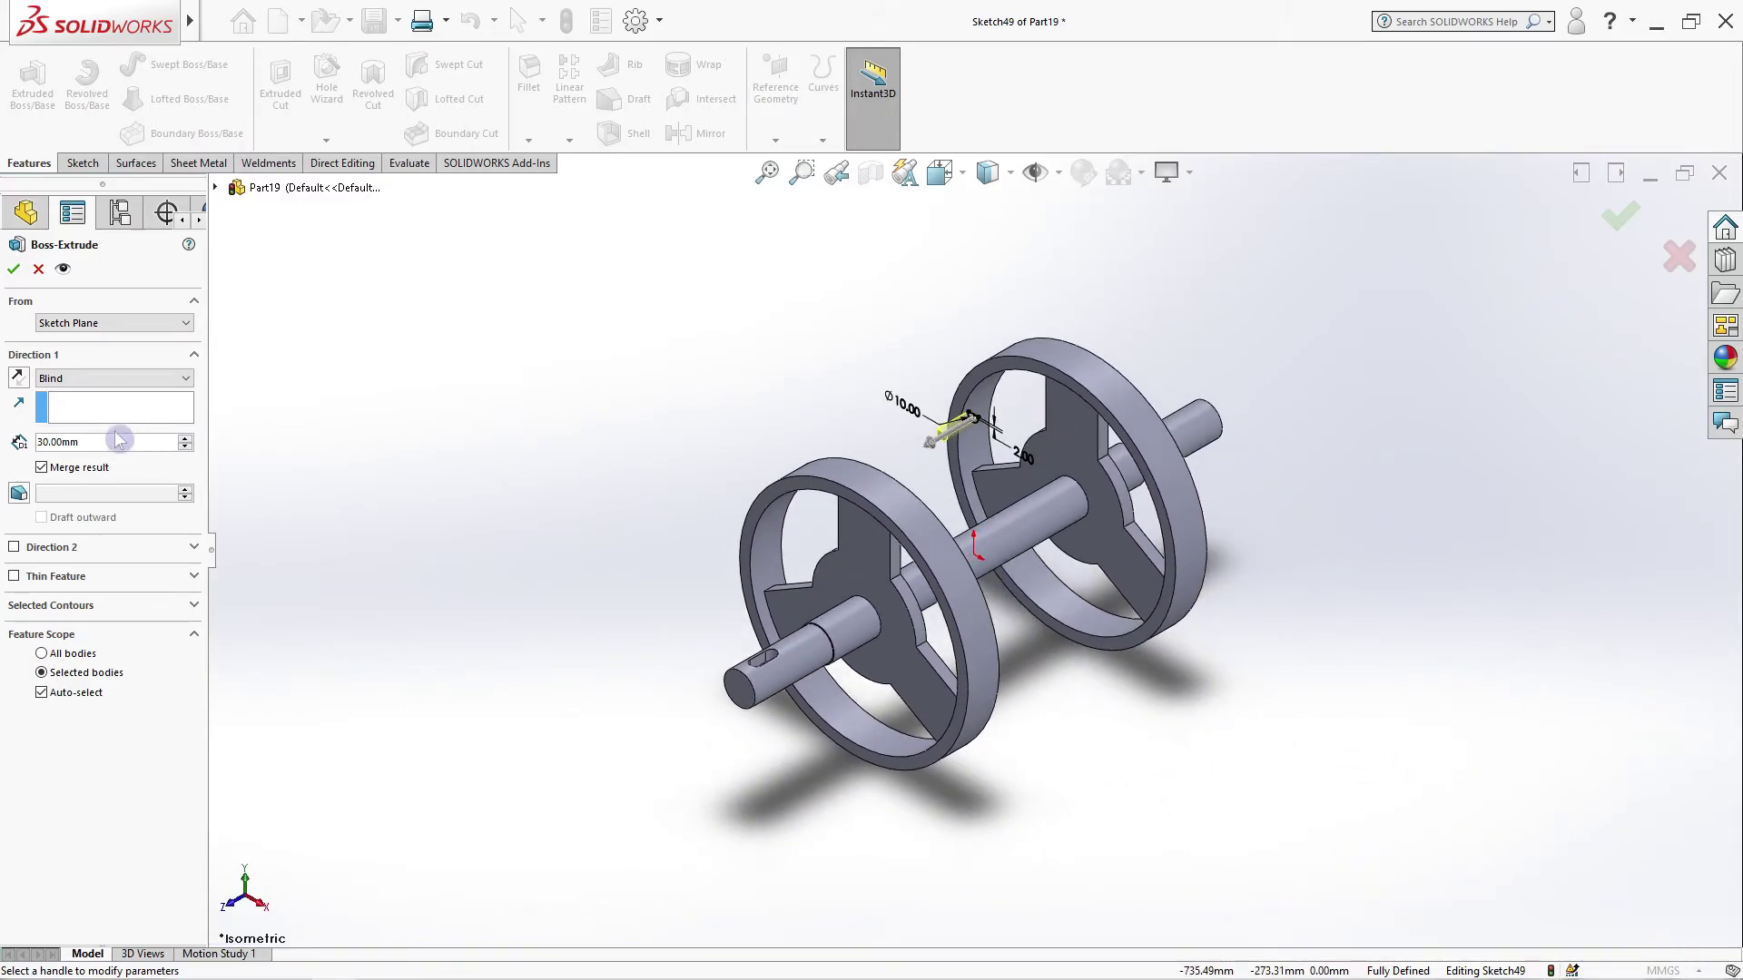
pyautogui.click(185, 439)
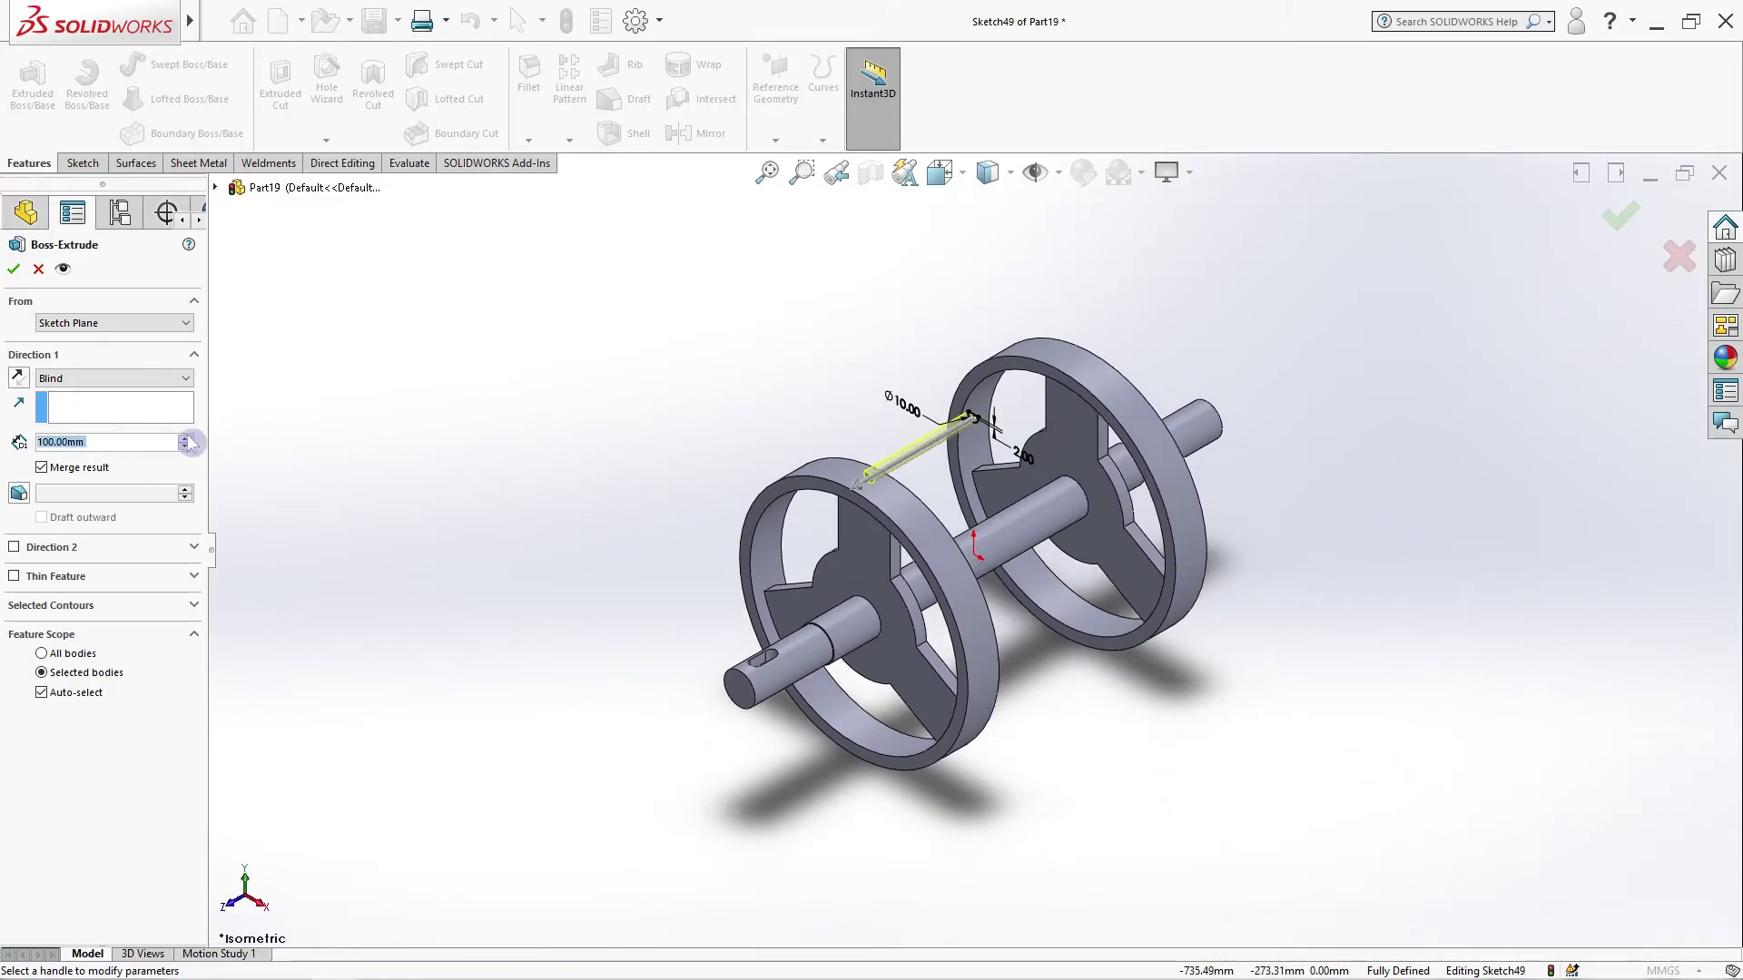
pyautogui.click(113, 377)
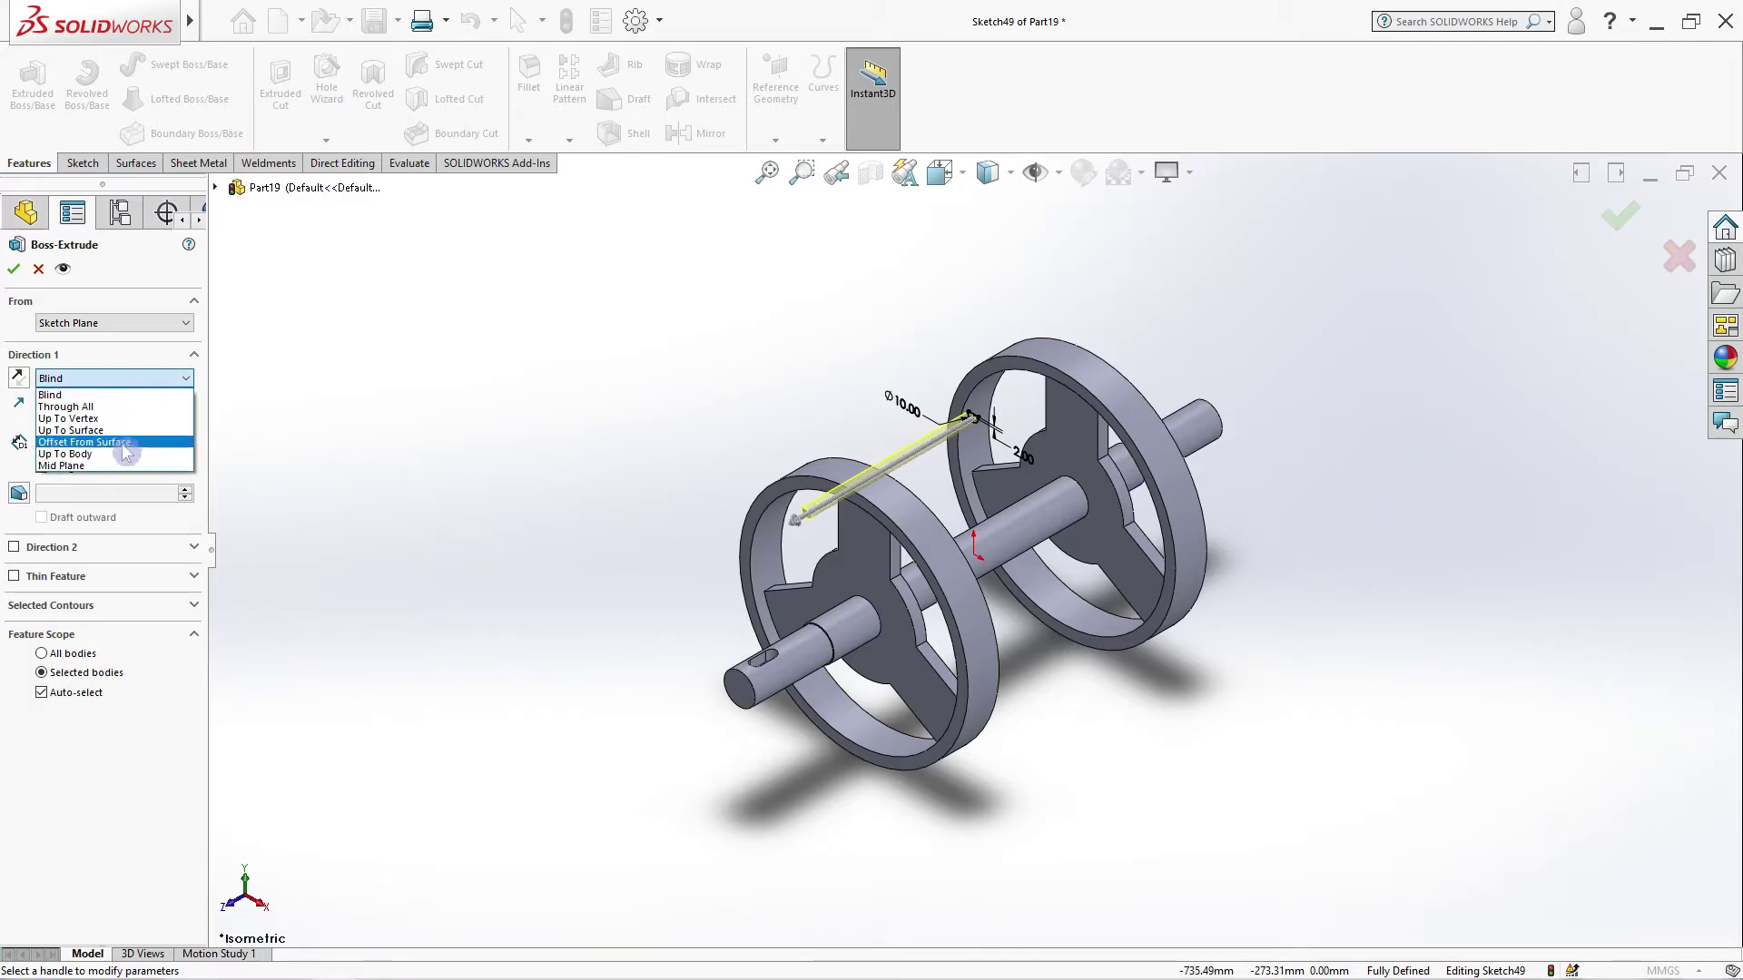
pyautogui.click(123, 481)
pyautogui.click(185, 442)
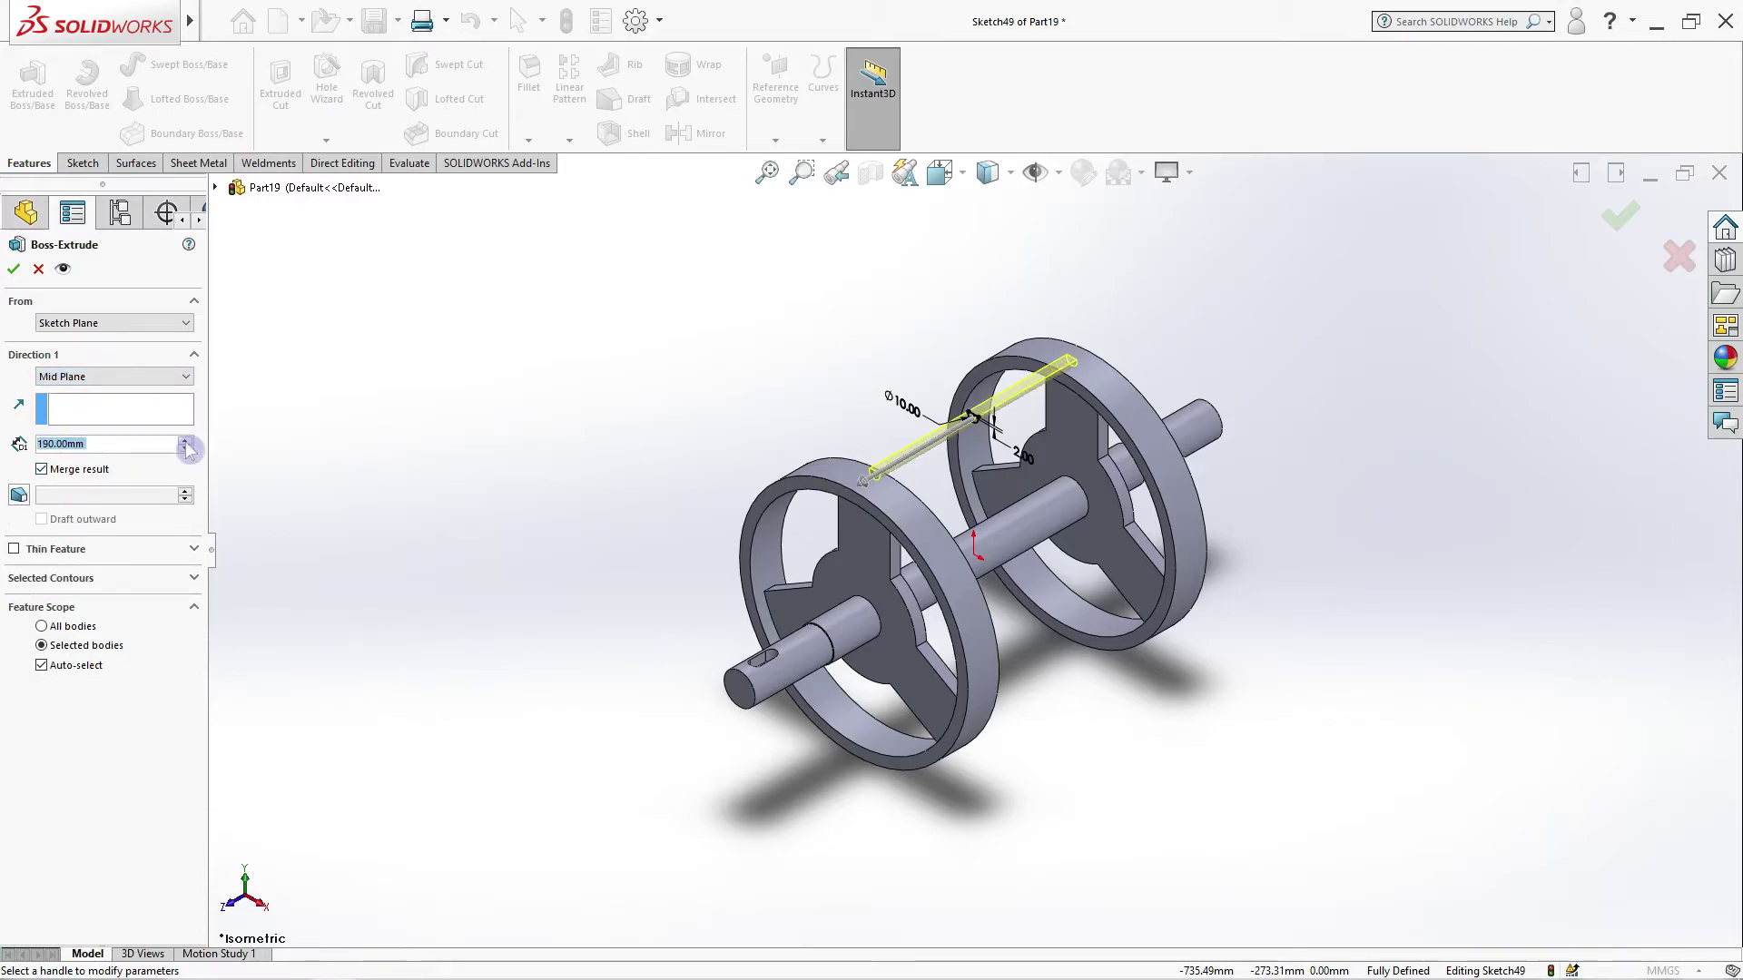
pyautogui.click(185, 441)
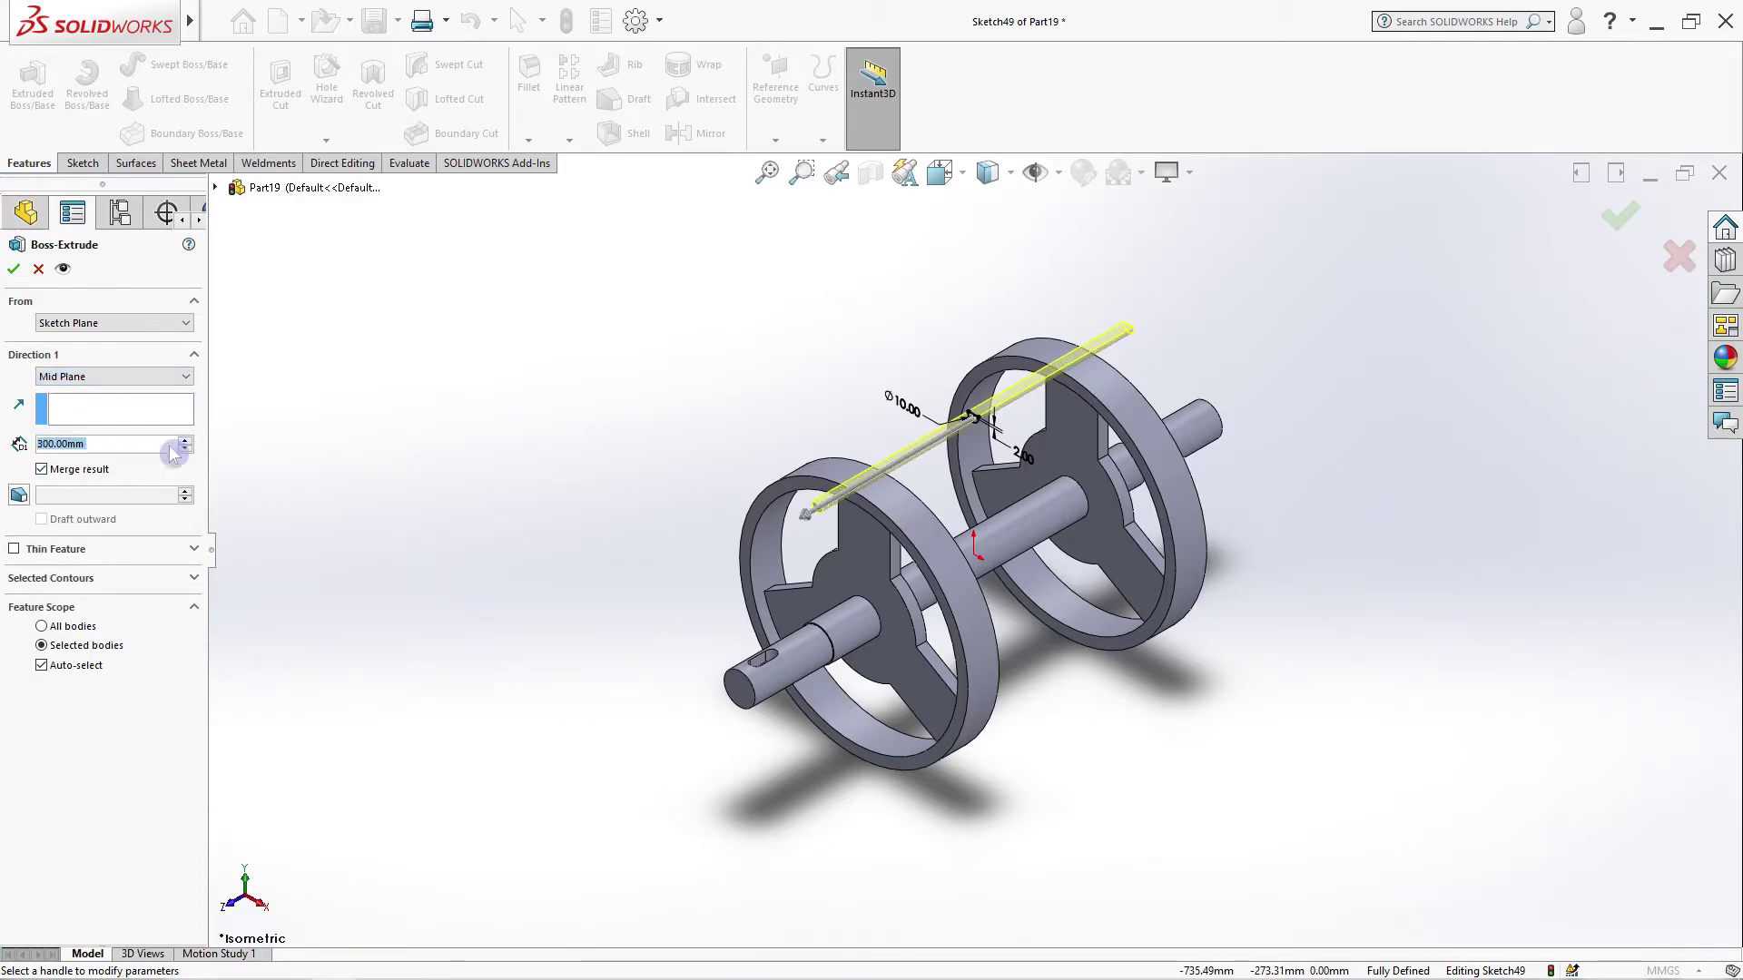
pyautogui.click(41, 469)
pyautogui.moveTo(300, 523)
pyautogui.mouseDown(button='middle')
pyautogui.moveTo(662, 506)
pyautogui.moveTo(509, 466)
pyautogui.moveTo(493, 433)
pyautogui.moveTo(817, 440)
pyautogui.mouseUp(button='middle')
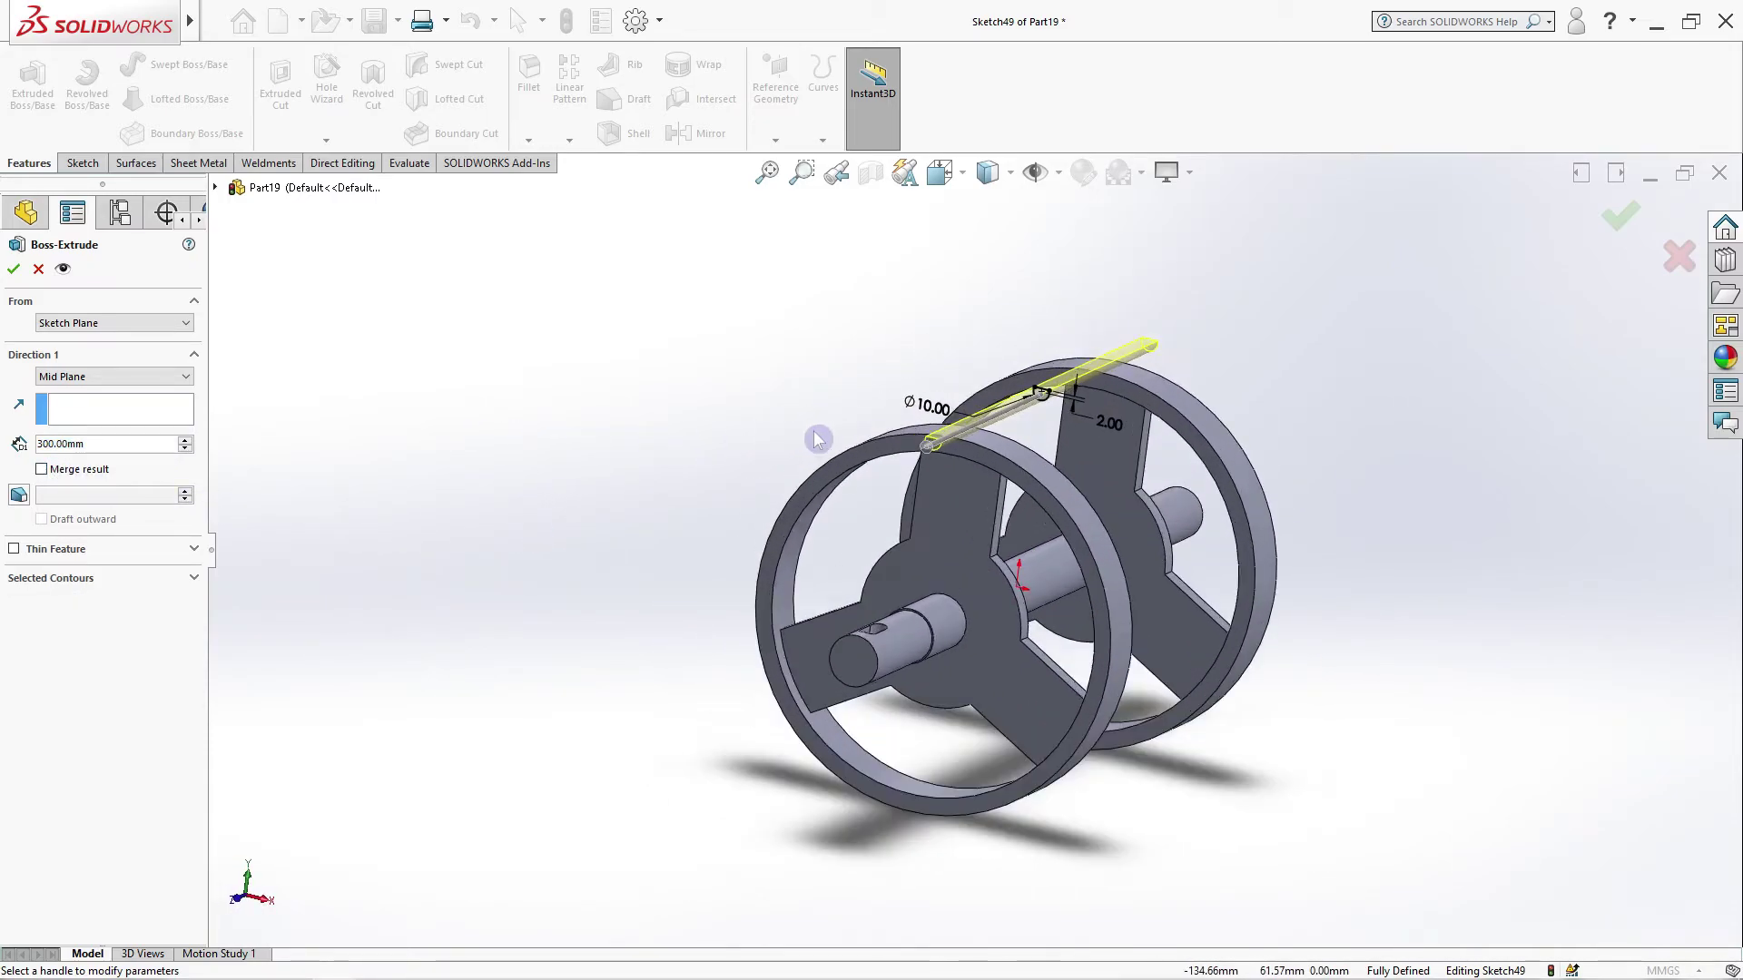
pyautogui.scroll(-1, 817, 440)
pyautogui.click(12, 269)
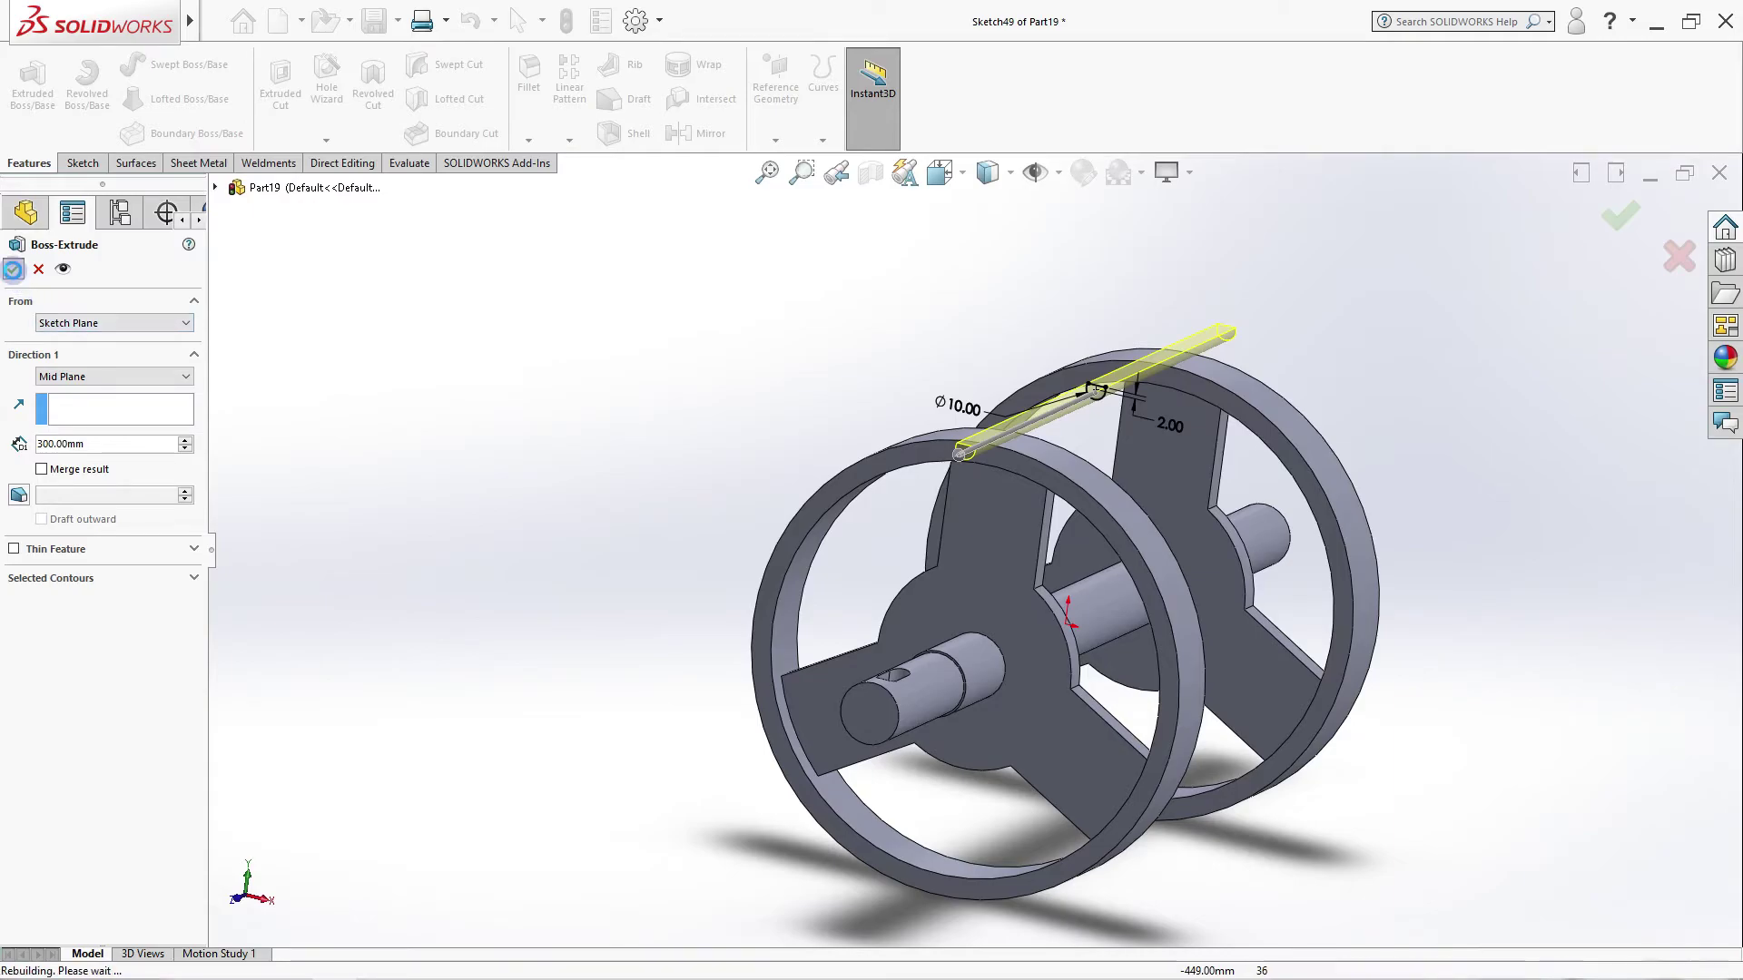
pyautogui.hotkey('ctrl', '7')
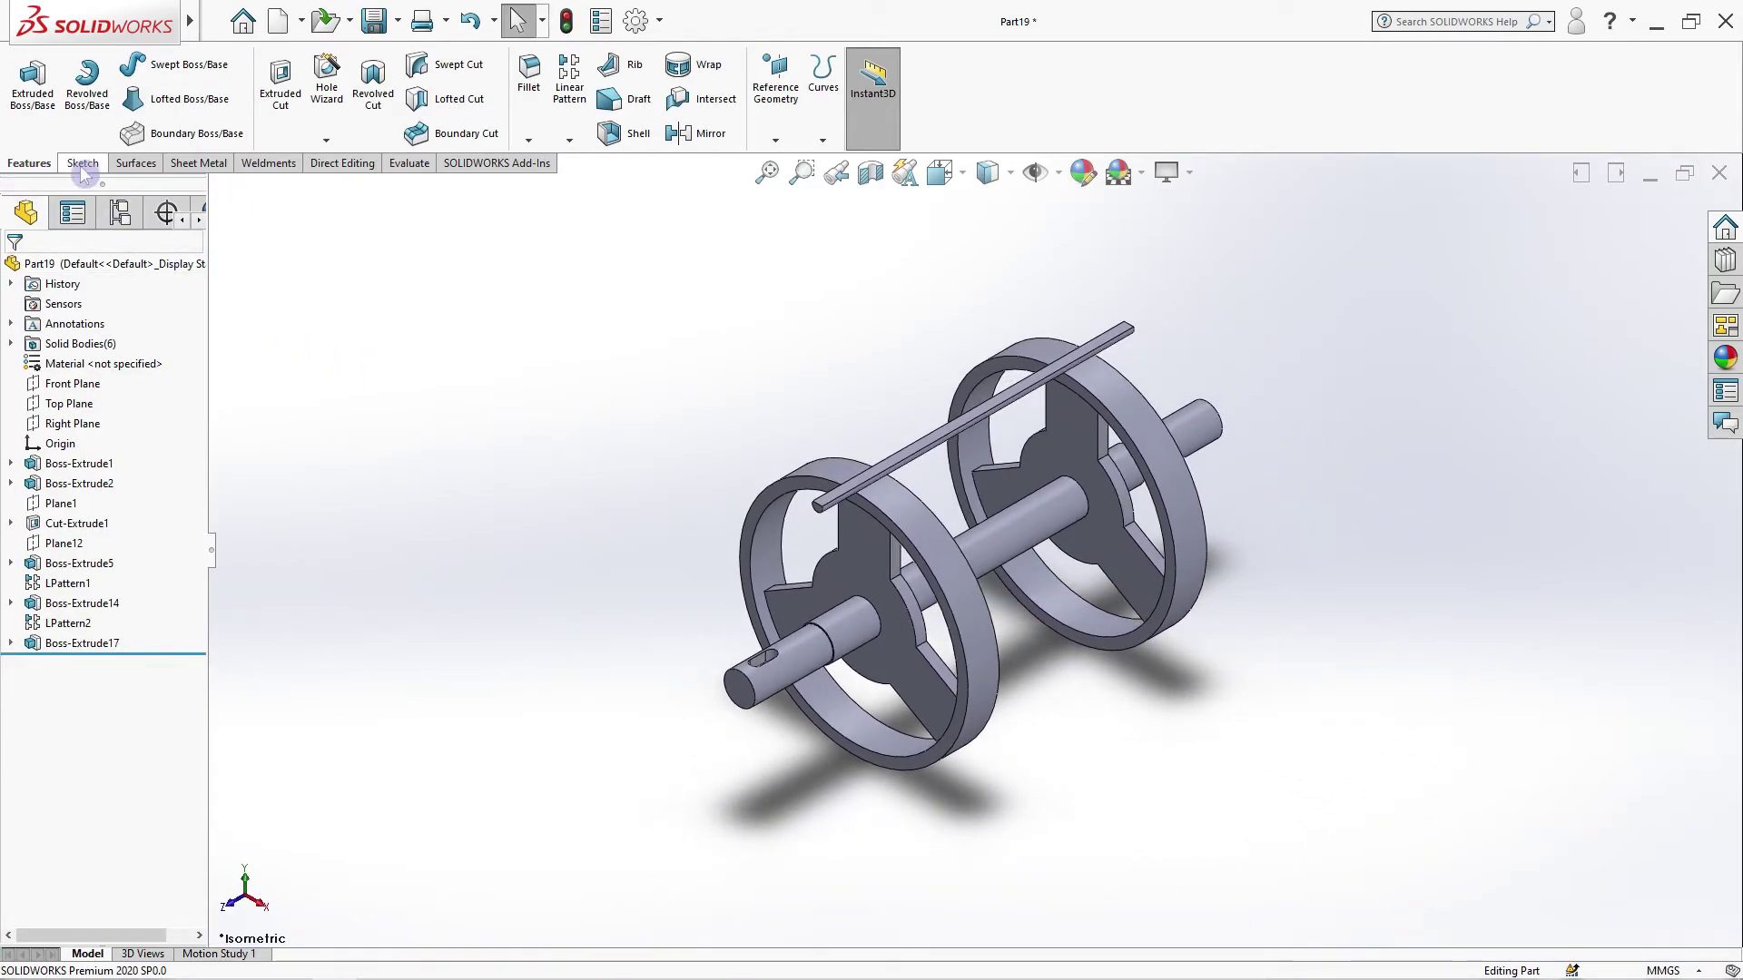
# Step: Set up a circular pattern about the shaft face, patterning the Boss-Extrude17 bar body
pyautogui.click(569, 140)
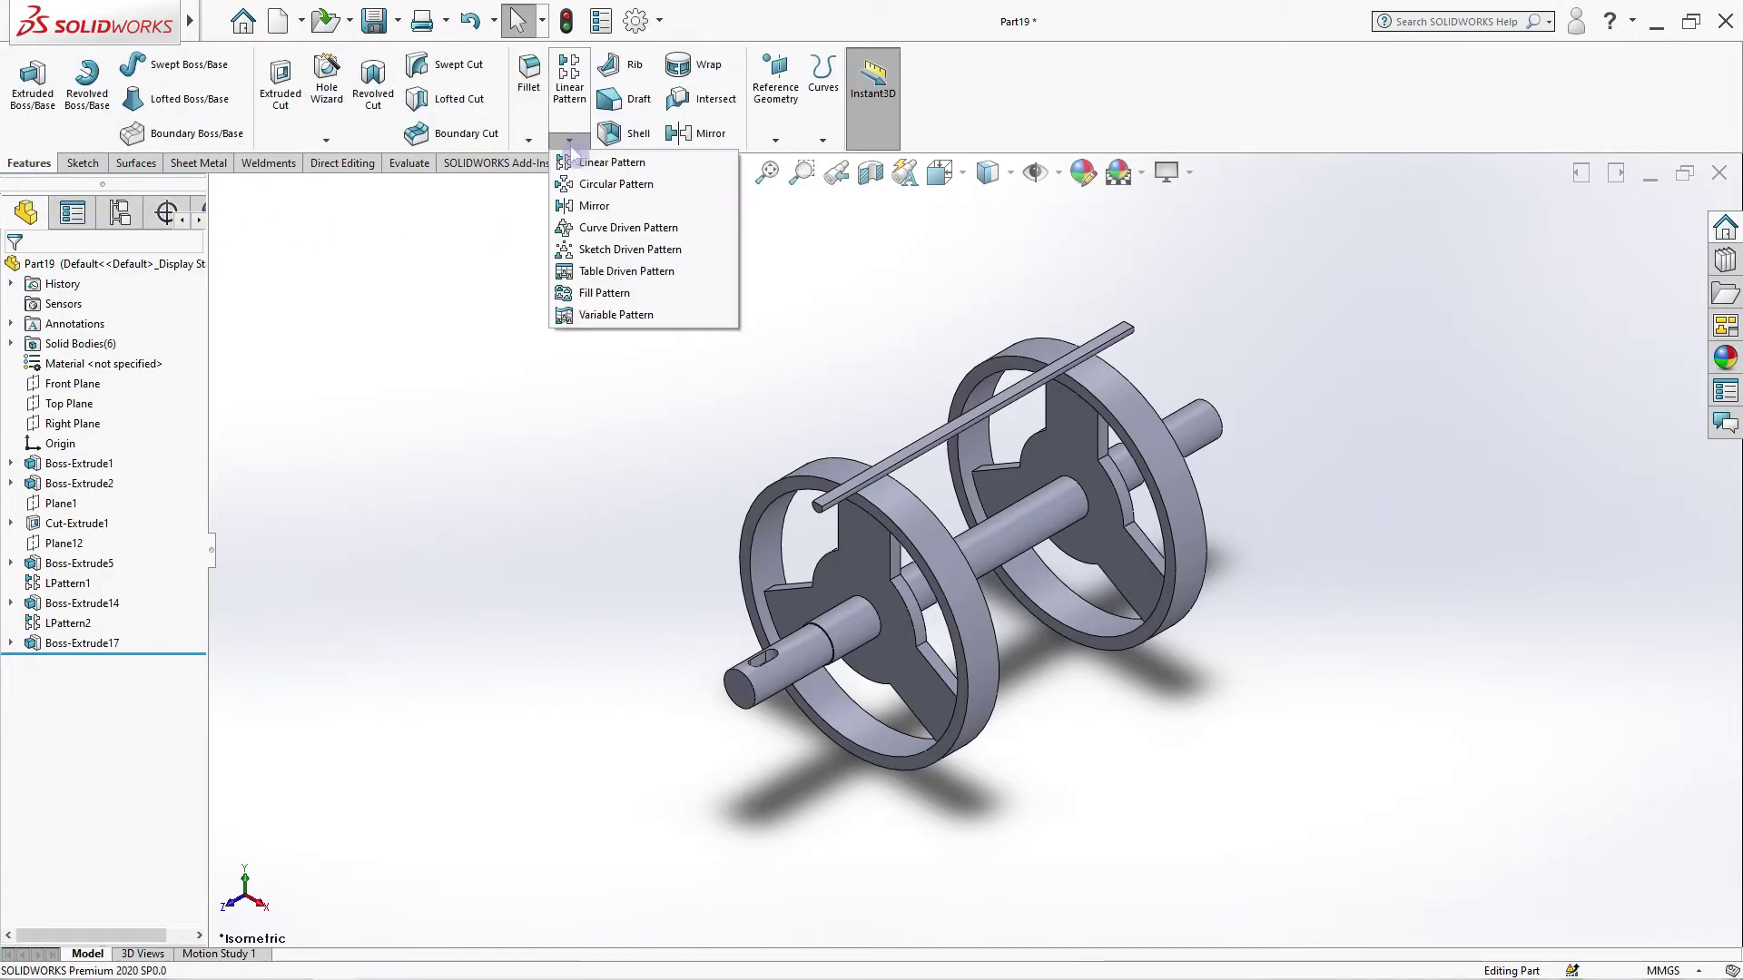
pyautogui.click(684, 193)
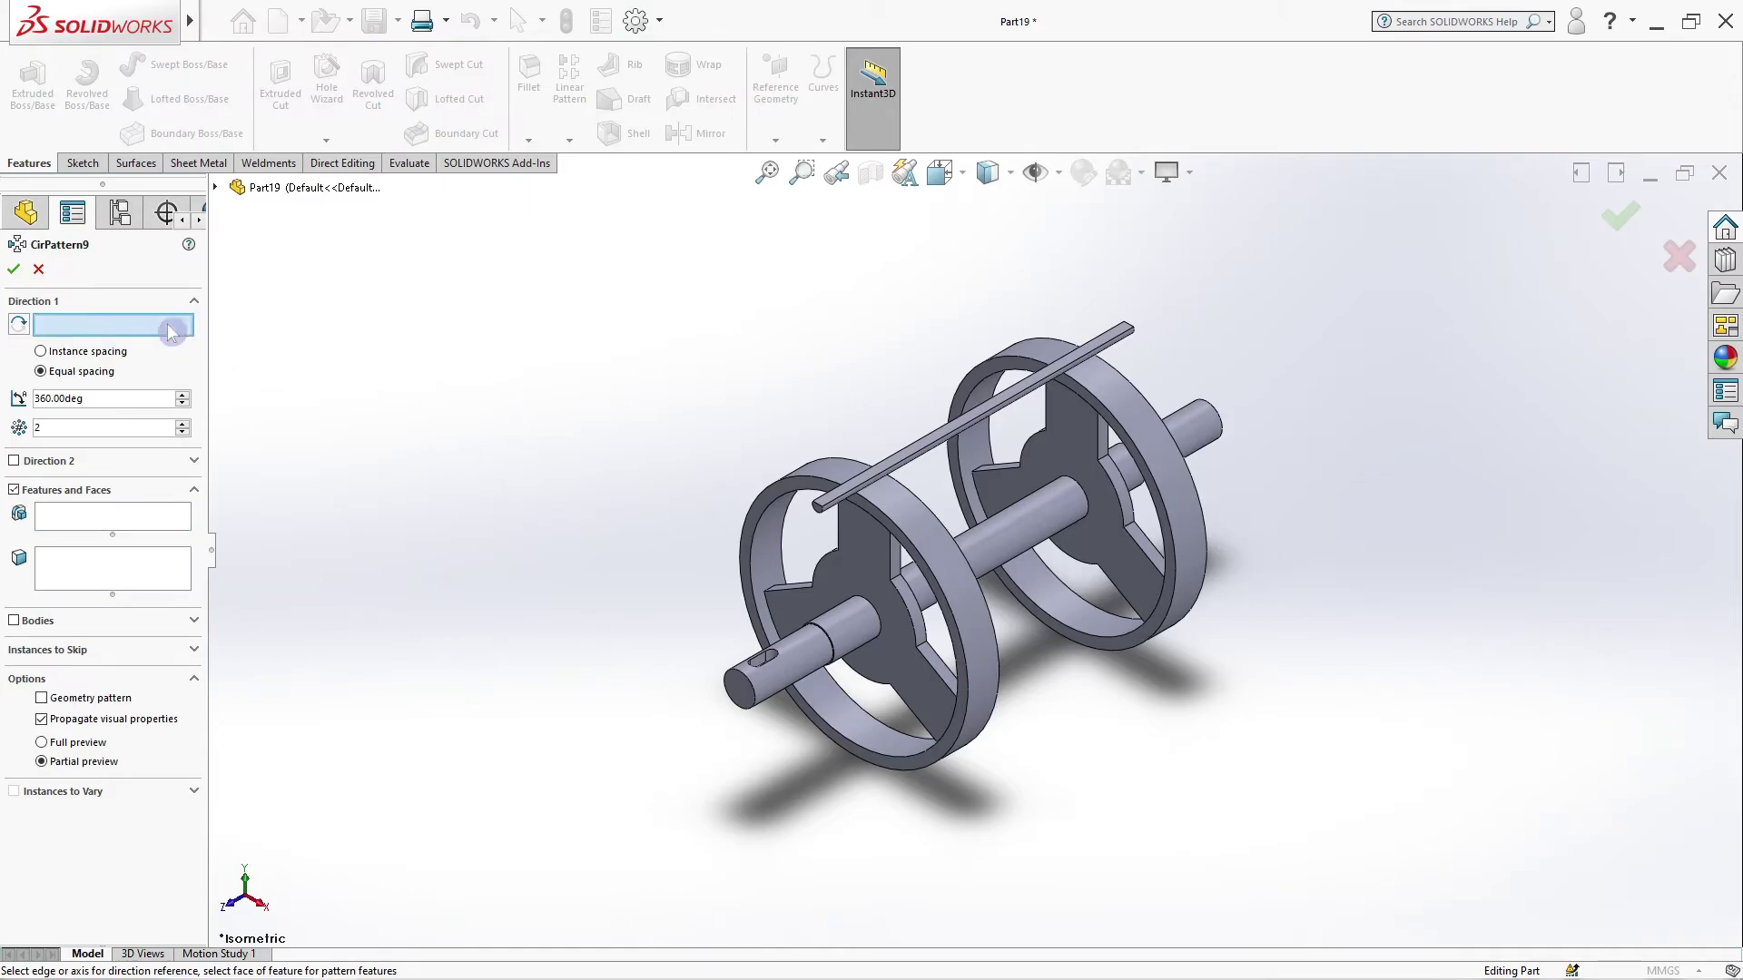
pyautogui.click(971, 552)
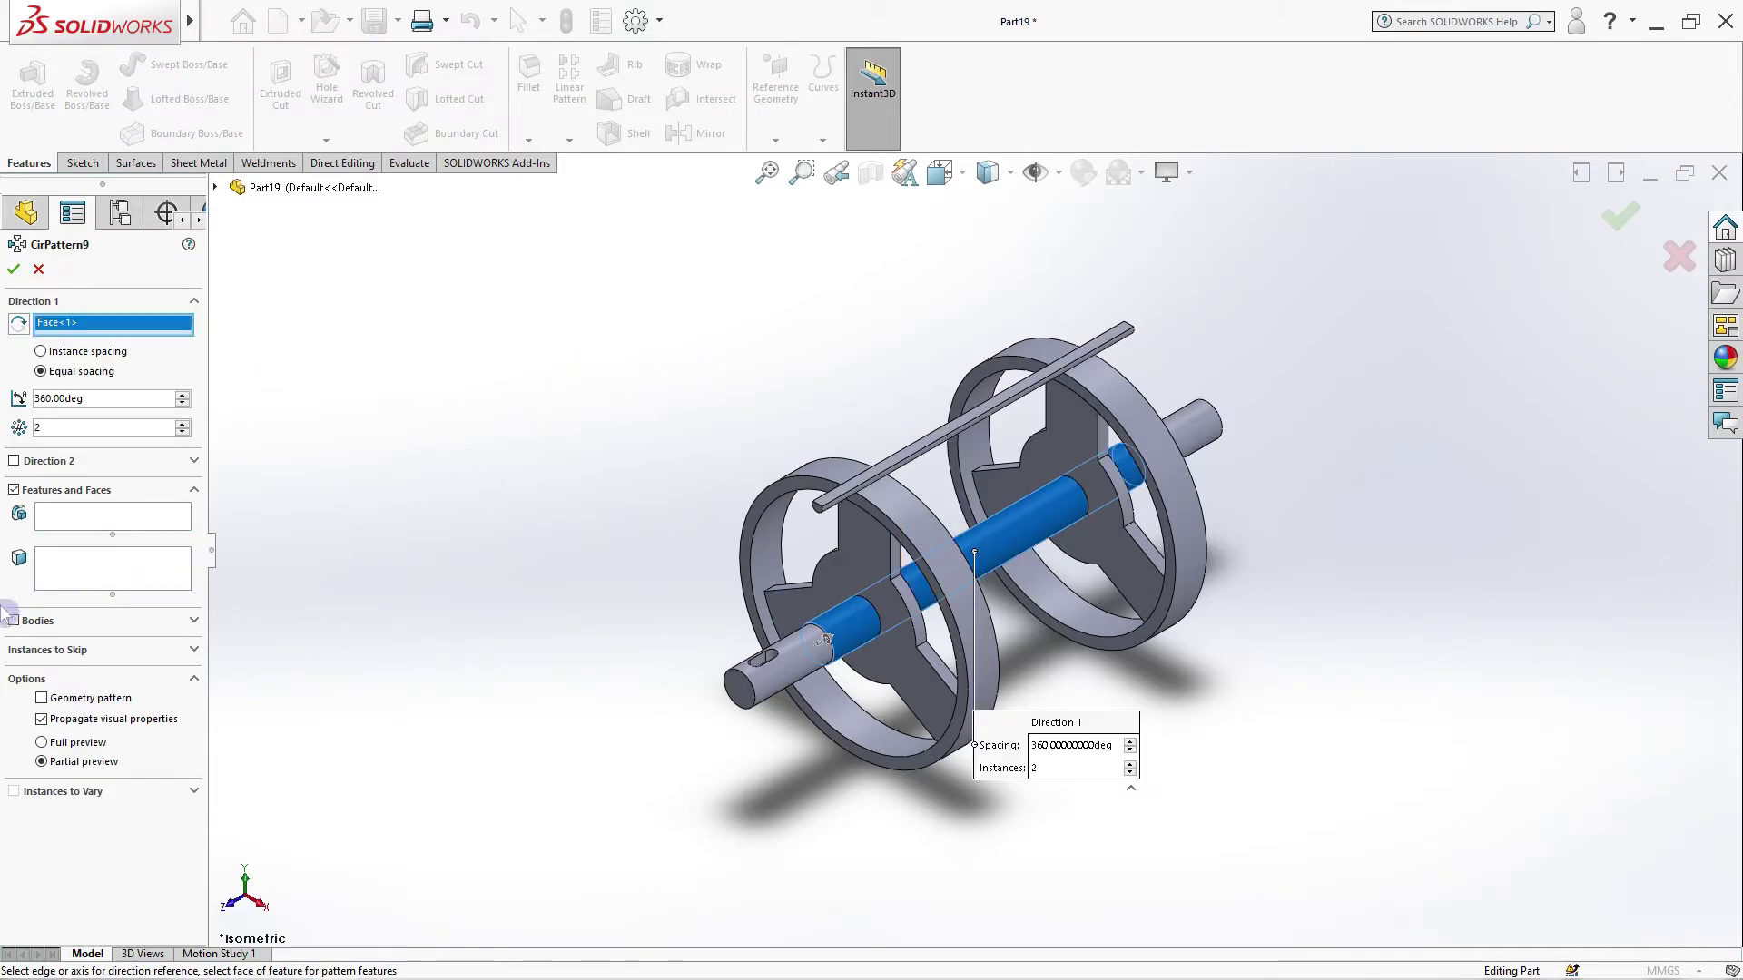
pyautogui.click(13, 621)
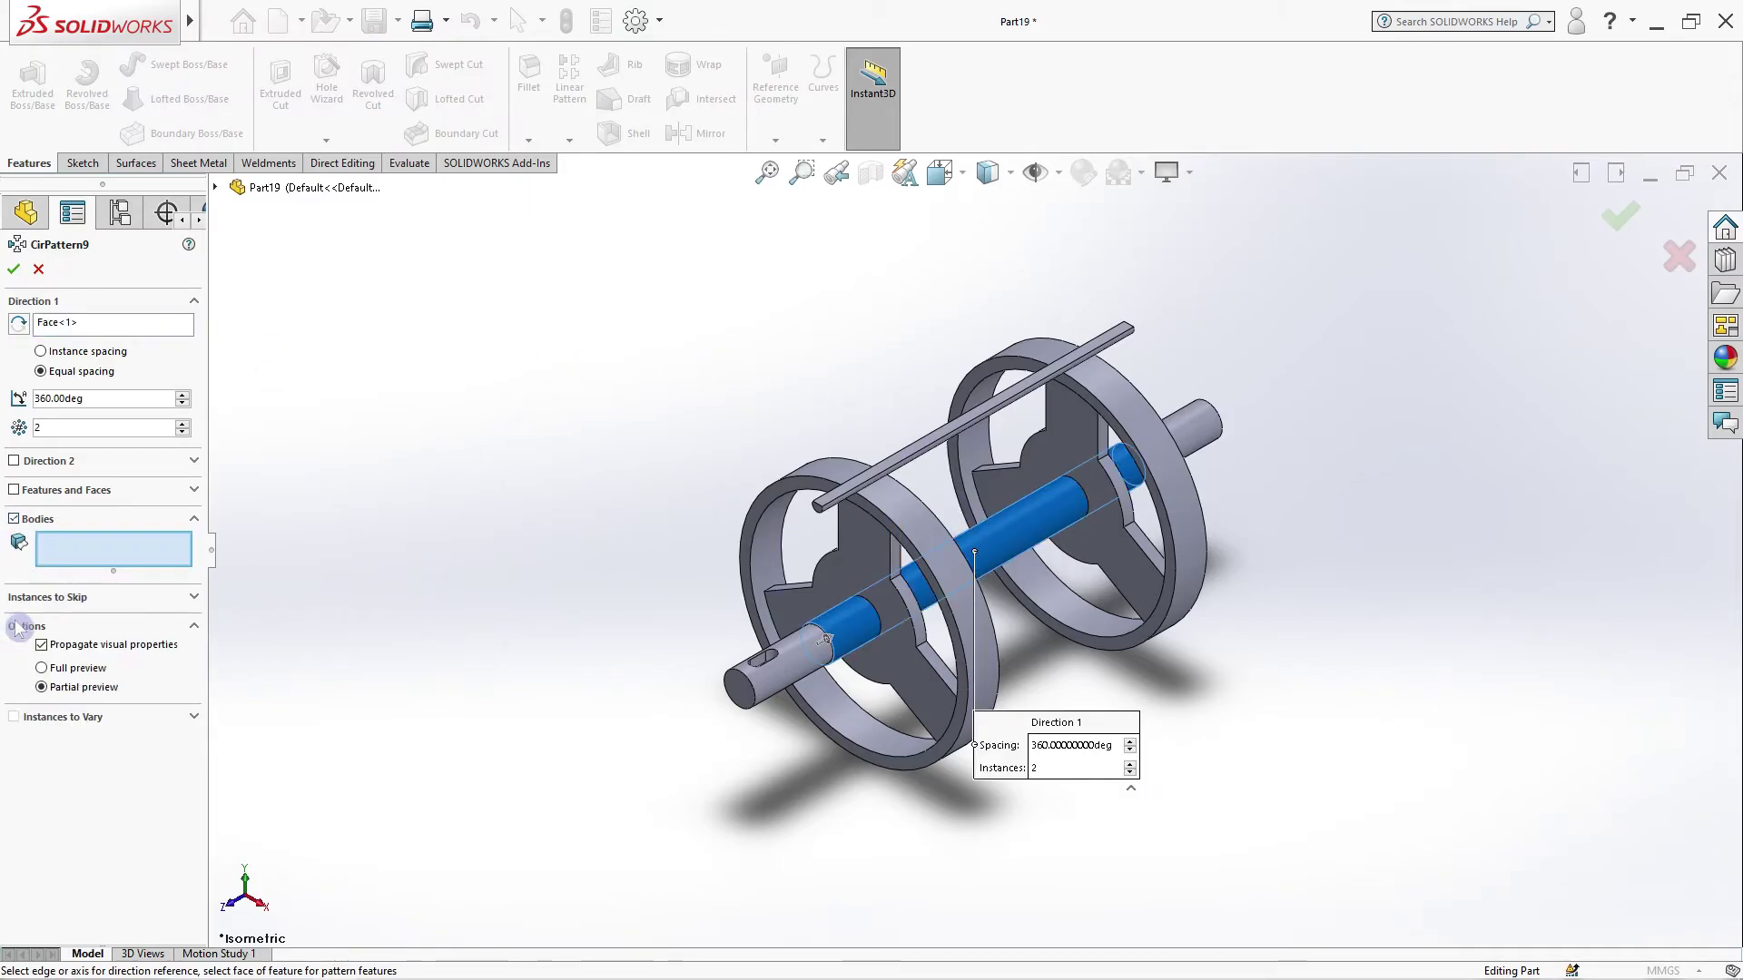
pyautogui.click(896, 456)
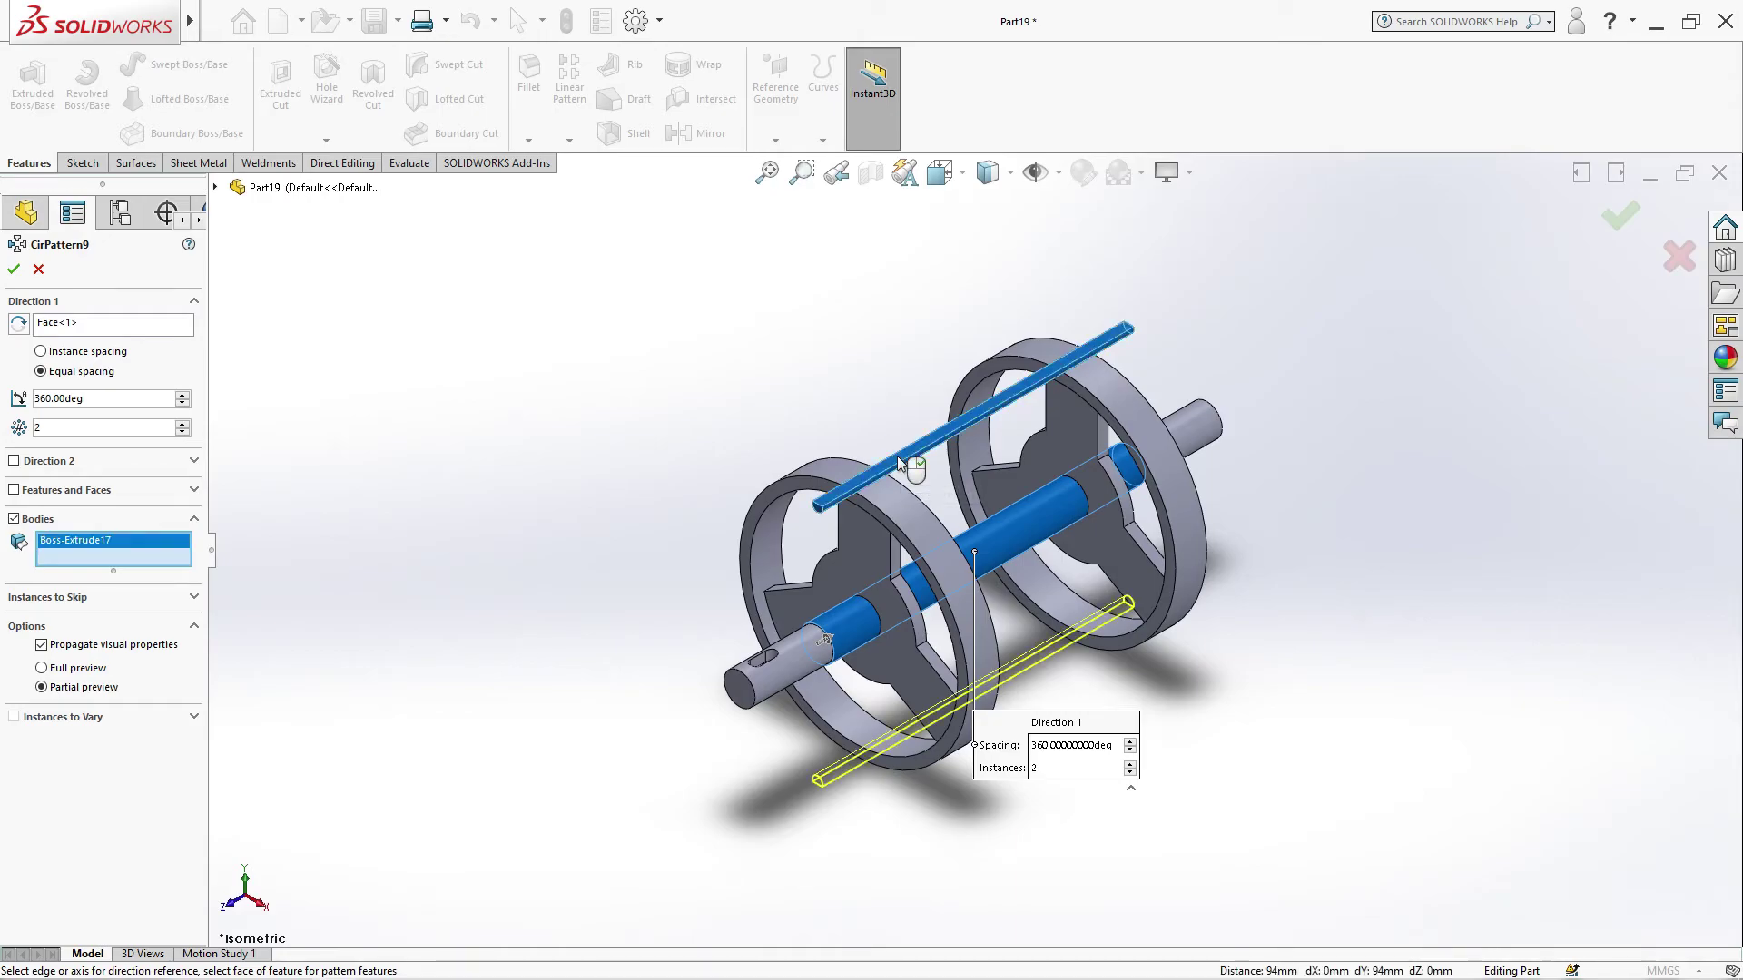
# Step: Set 24 equally spaced bar instances over 360° and confirm the pattern
pyautogui.click(183, 424)
pyautogui.click(182, 424)
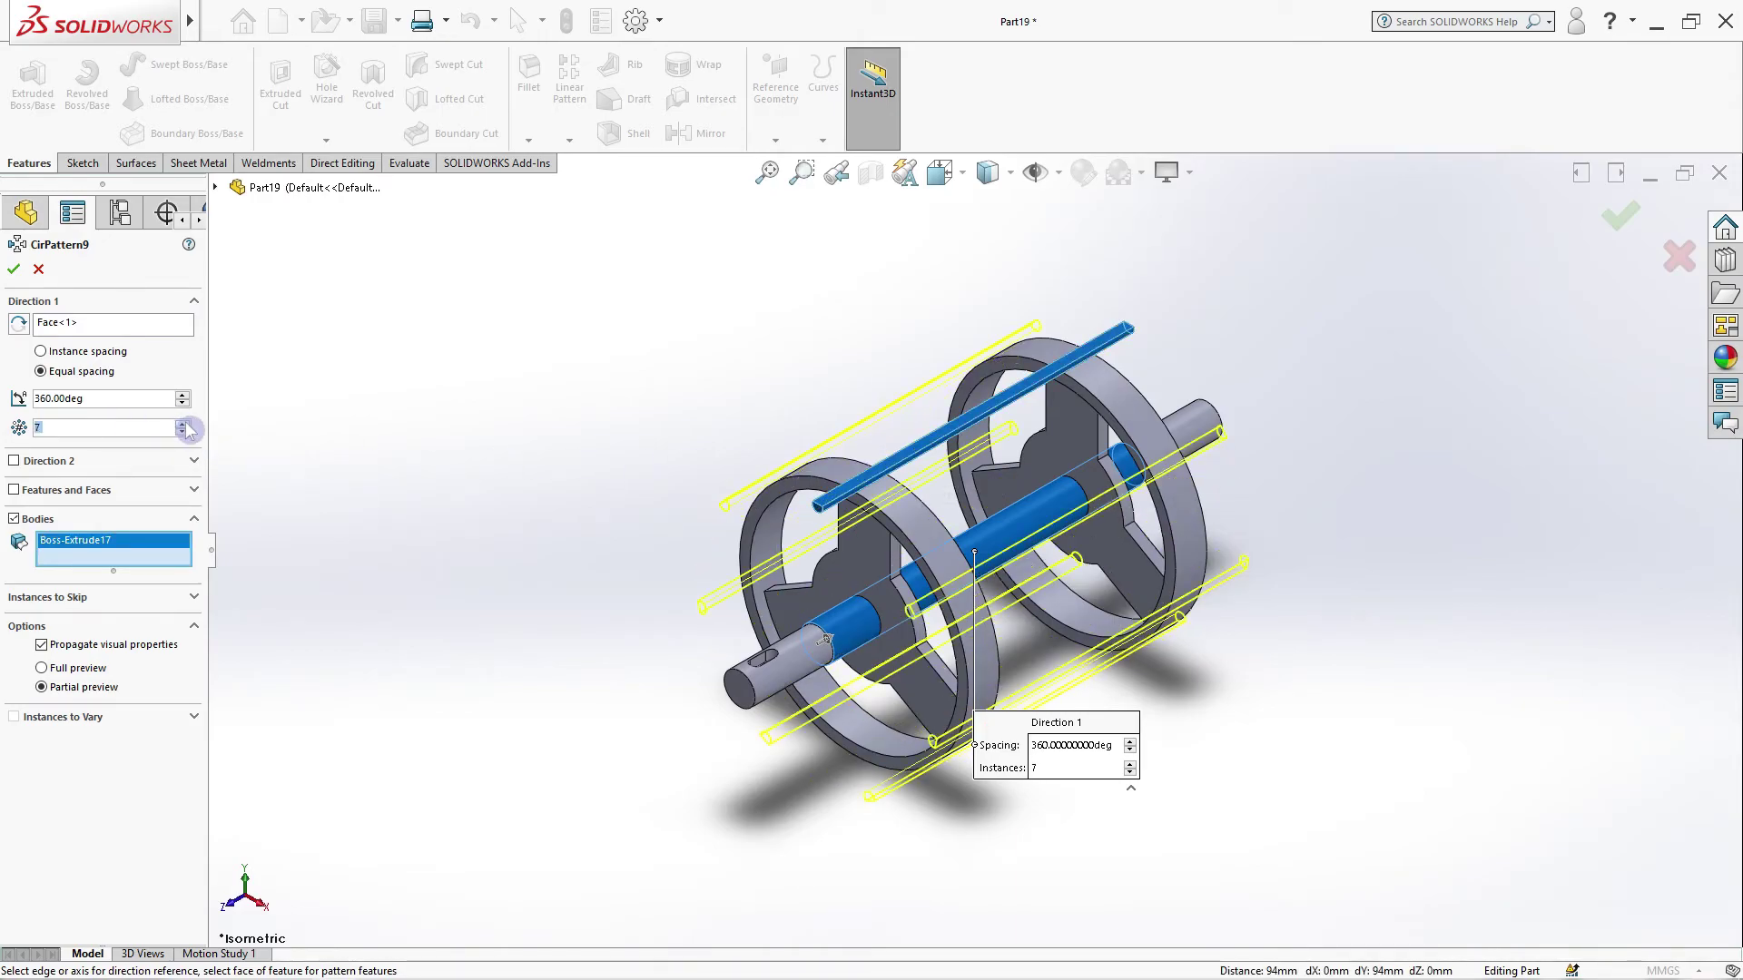
pyautogui.click(182, 424)
pyautogui.click(182, 424)
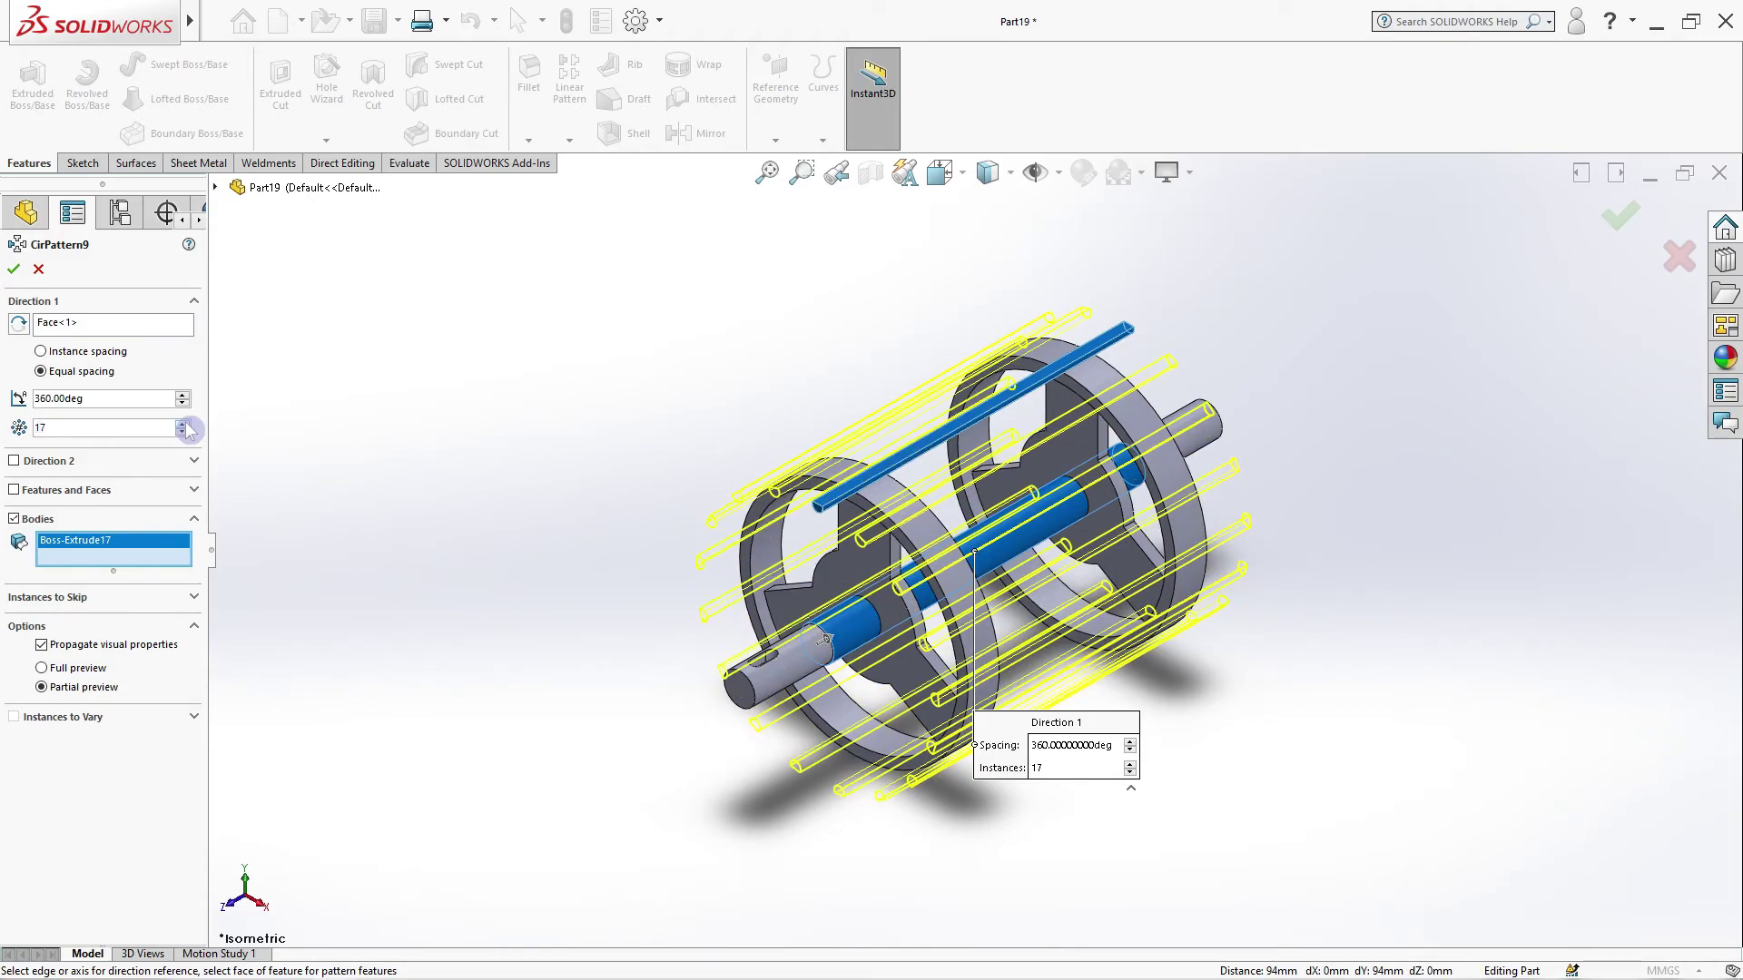
pyautogui.click(182, 424)
pyautogui.click(182, 424)
pyautogui.click(182, 424)
pyautogui.click(183, 424)
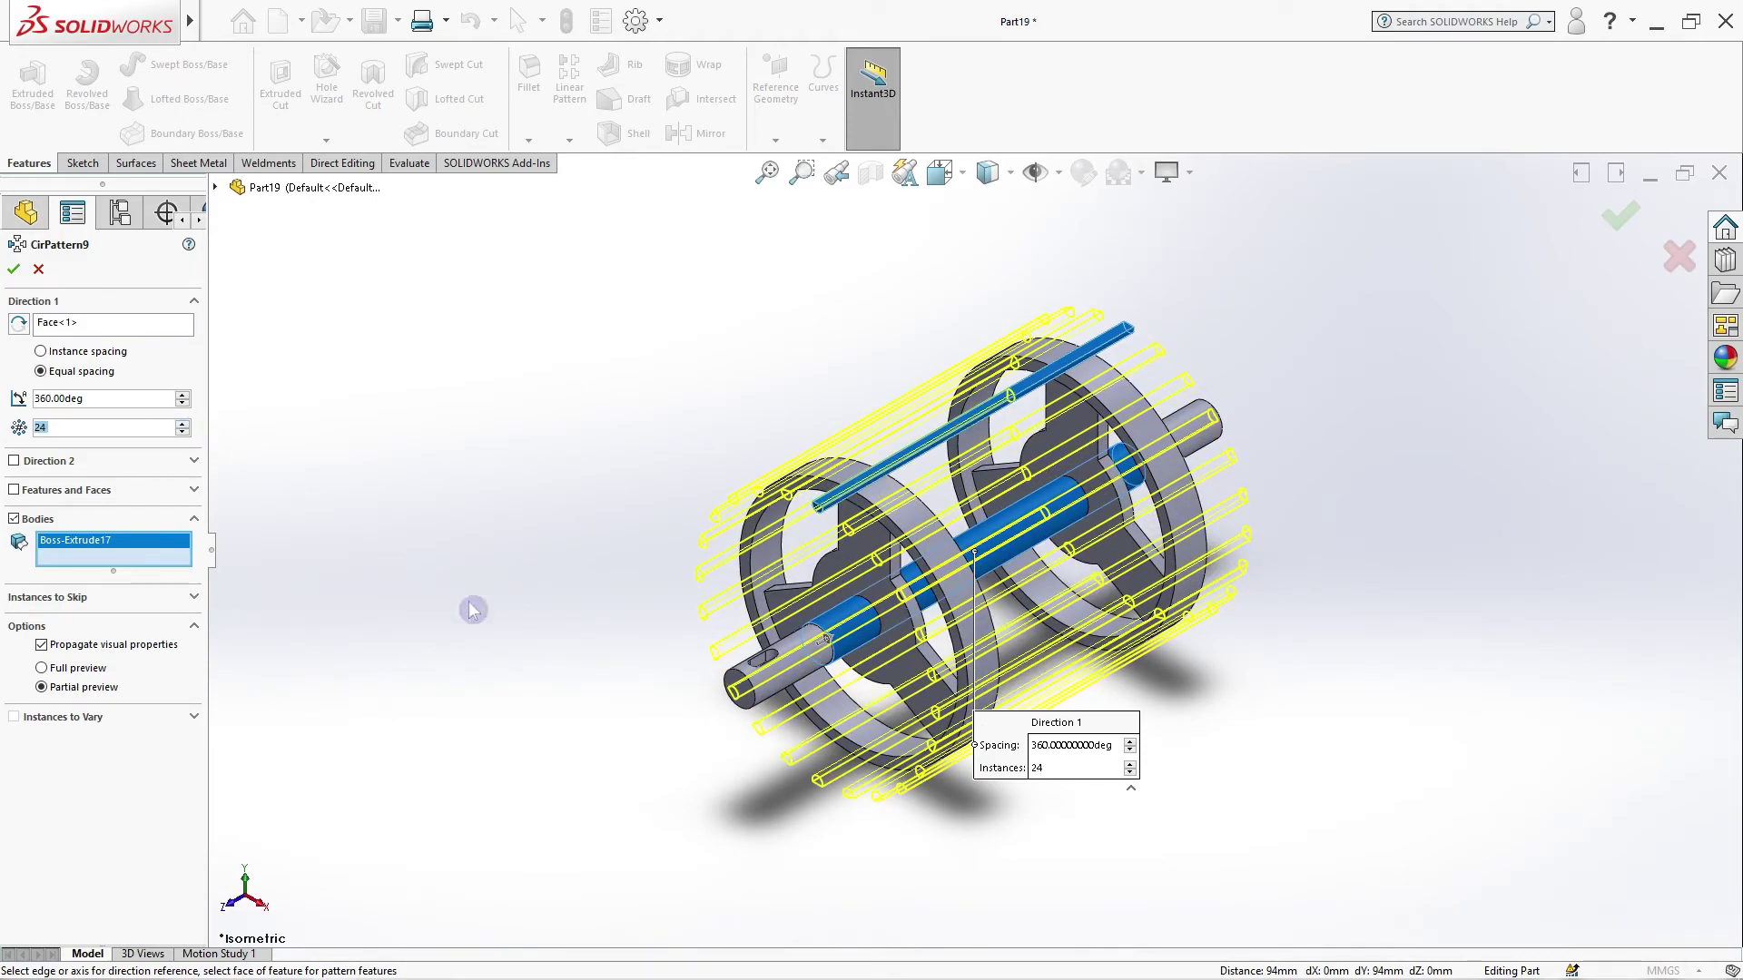
pyautogui.moveTo(592, 508)
pyautogui.mouseDown(button='middle')
pyautogui.moveTo(702, 481)
pyautogui.moveTo(602, 431)
pyautogui.moveTo(322, 398)
pyautogui.mouseUp(button='middle')
pyautogui.click(12, 270)
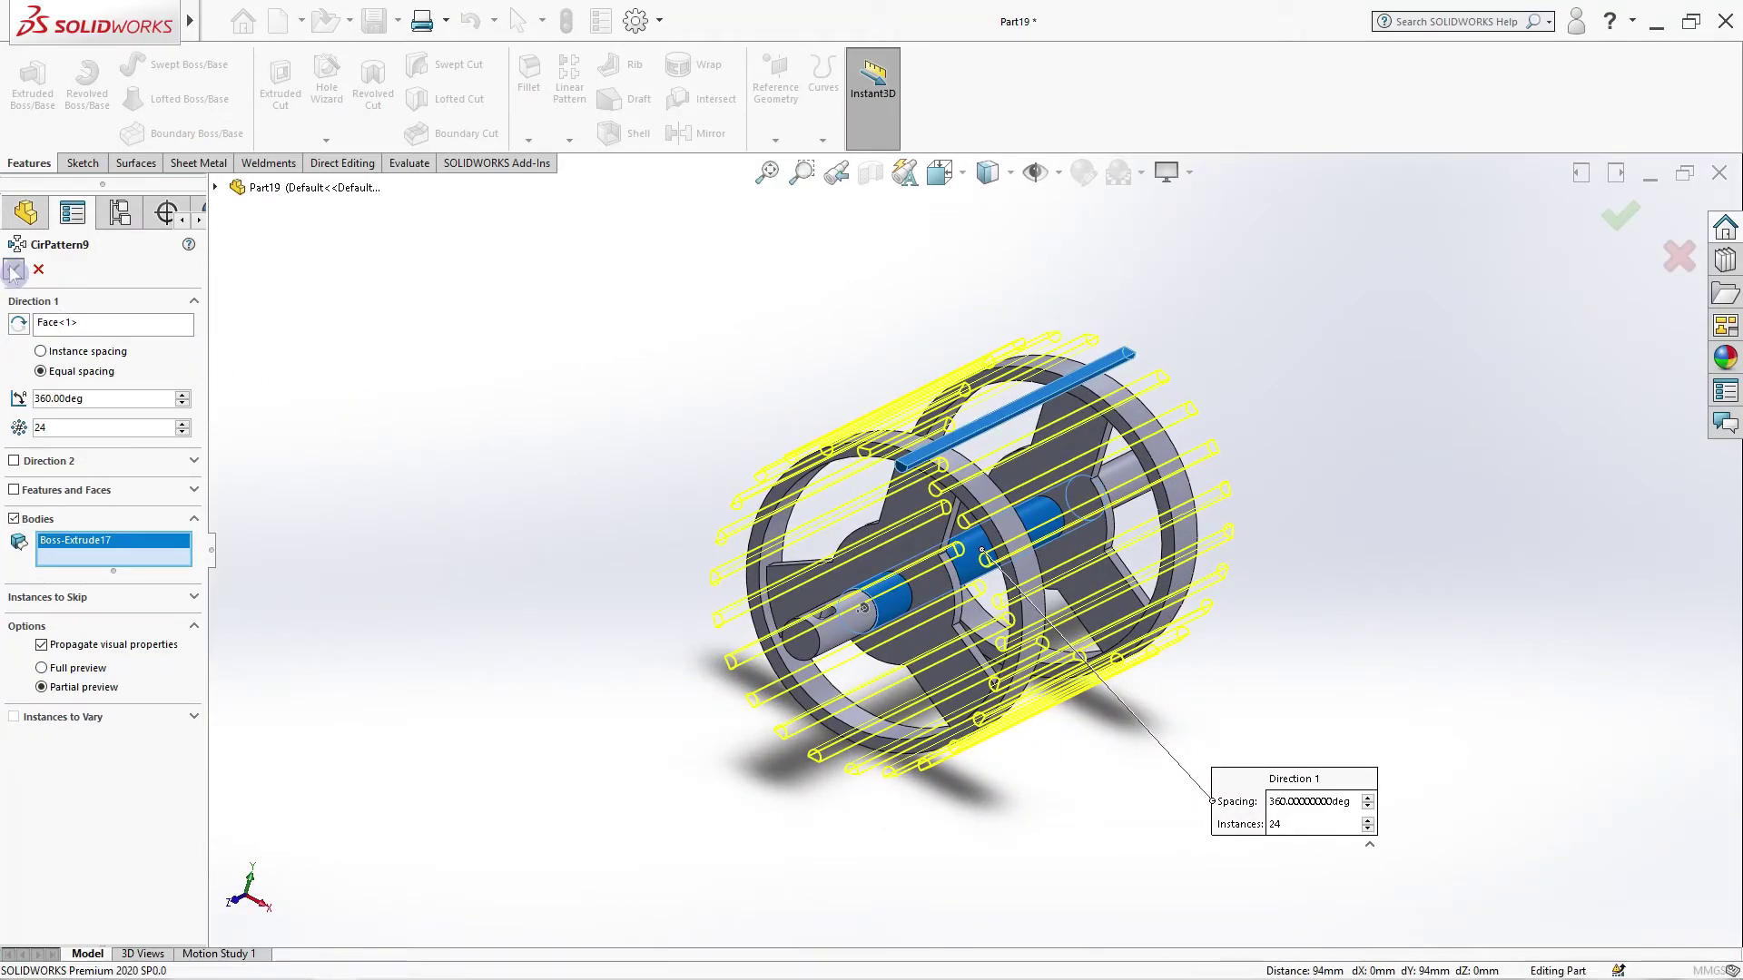
pyautogui.moveTo(548, 385)
pyautogui.mouseDown(button='middle')
pyautogui.moveTo(405, 400)
pyautogui.moveTo(635, 393)
pyautogui.moveTo(740, 287)
pyautogui.moveTo(557, 292)
pyautogui.mouseUp(button='middle')
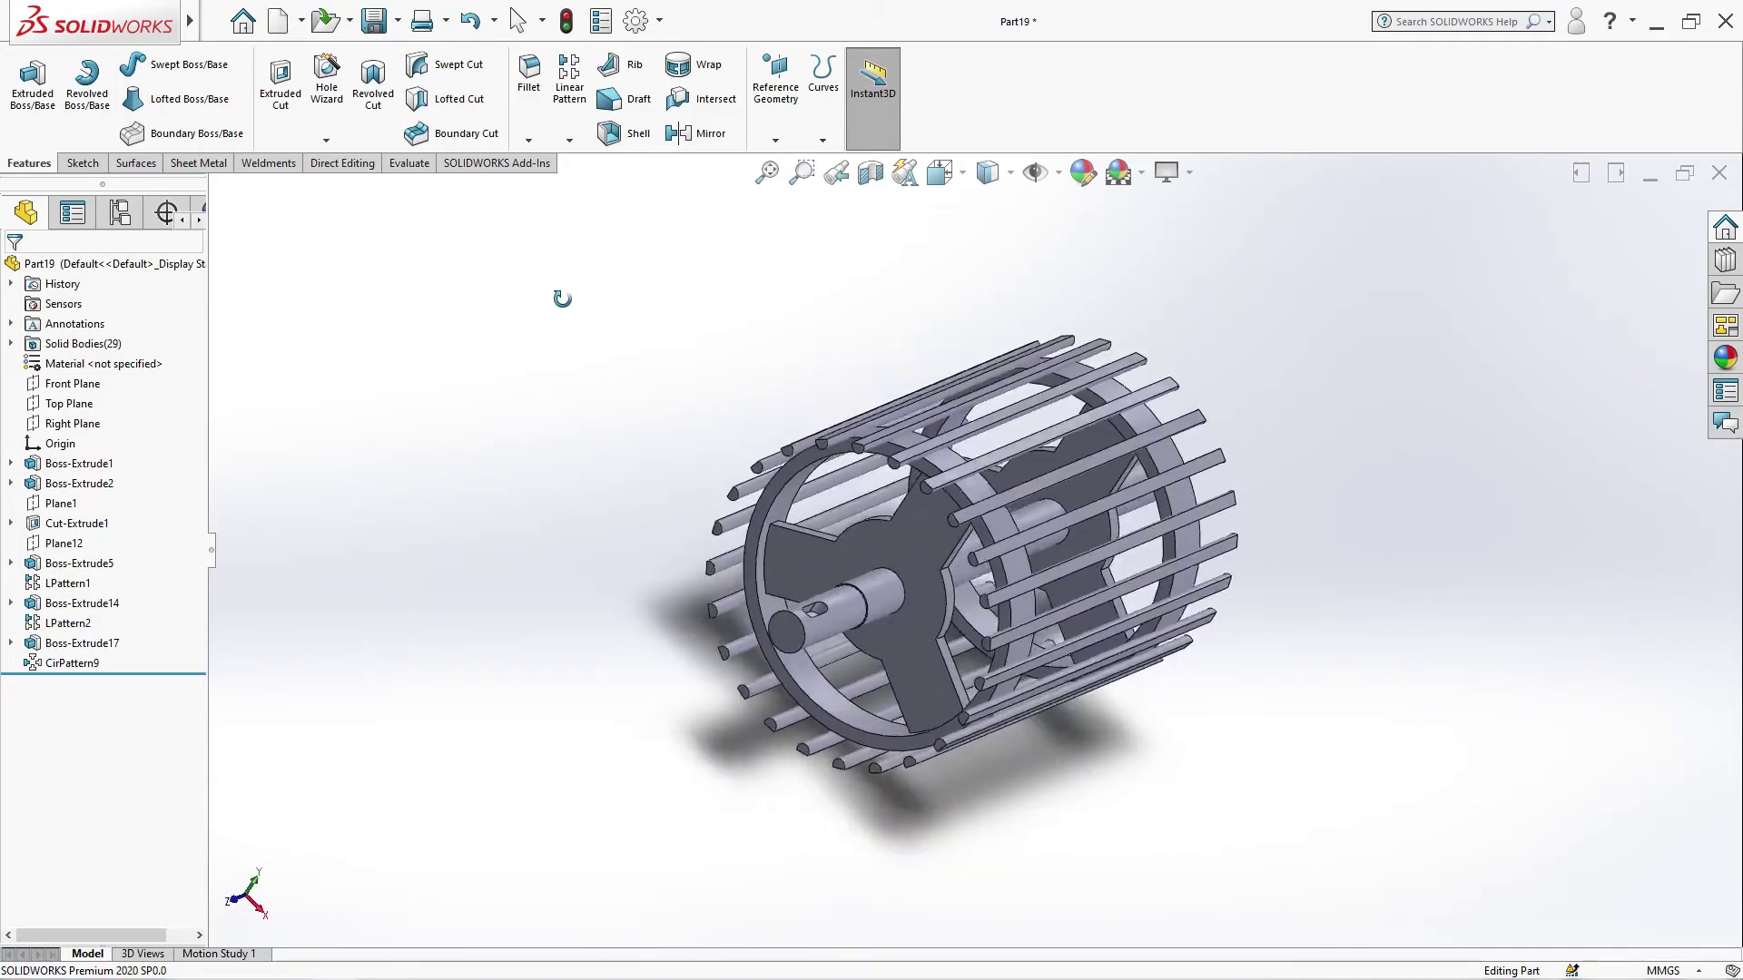
# Step: Return to the isometric view and switch the display to perspective projection
pyautogui.click(549, 311)
pyautogui.hotkey('ctrl', '7')
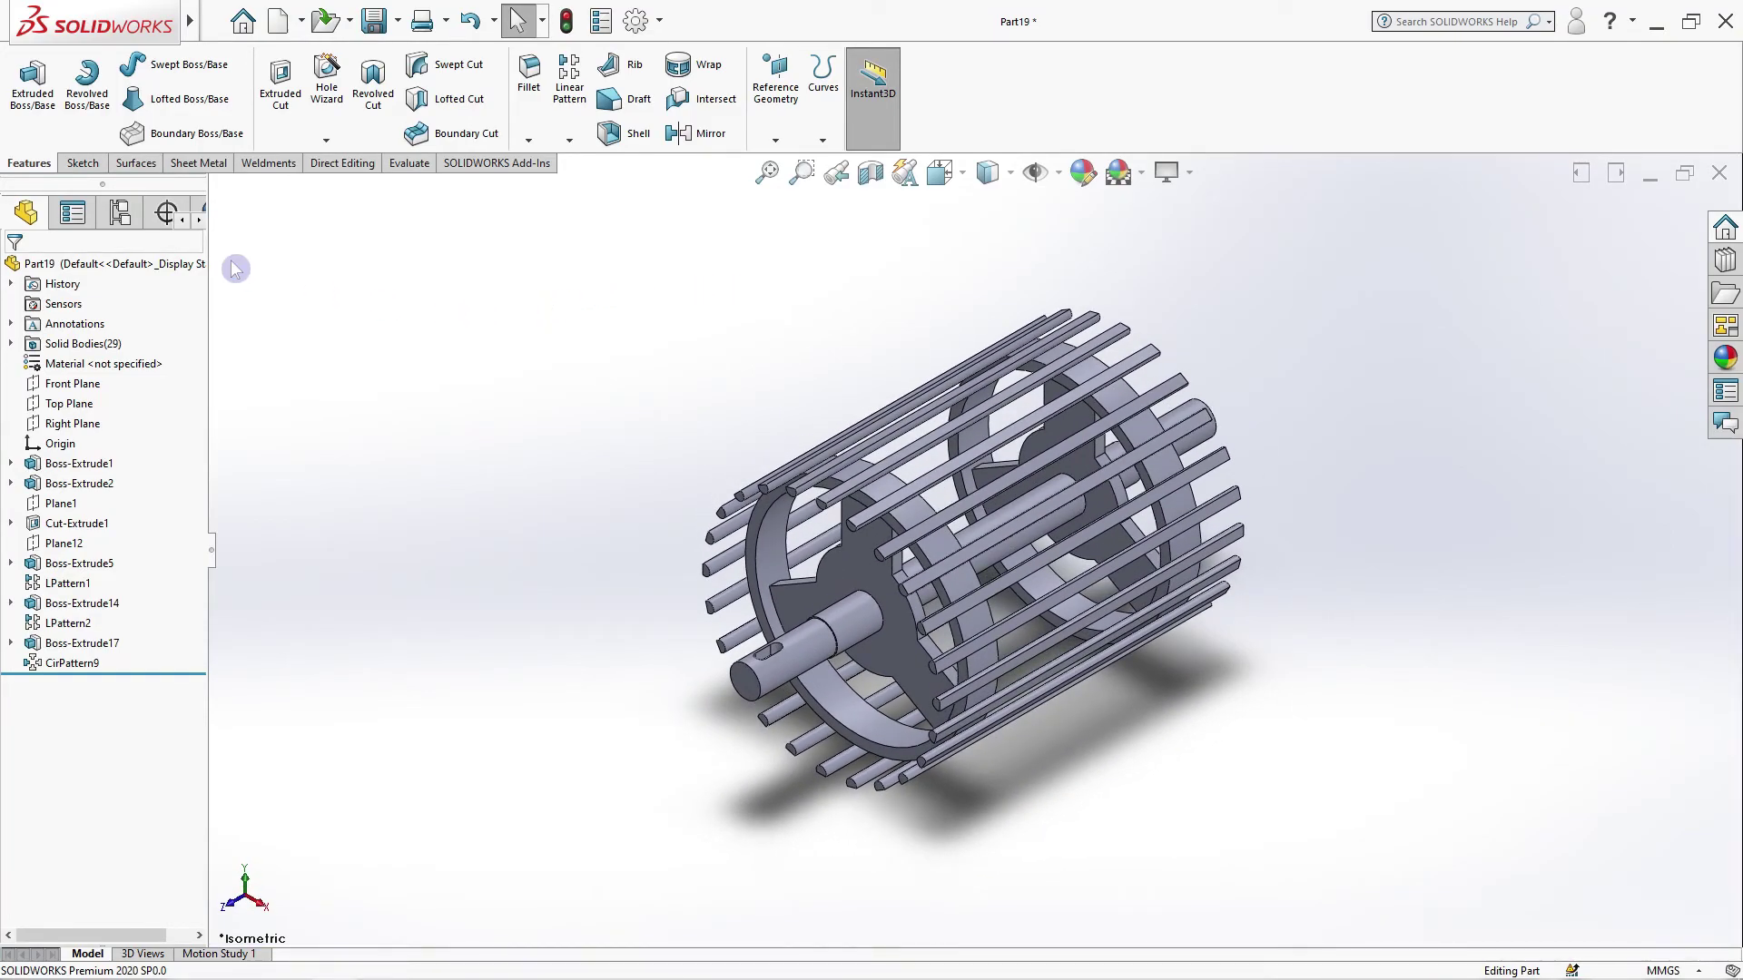
pyautogui.click(80, 166)
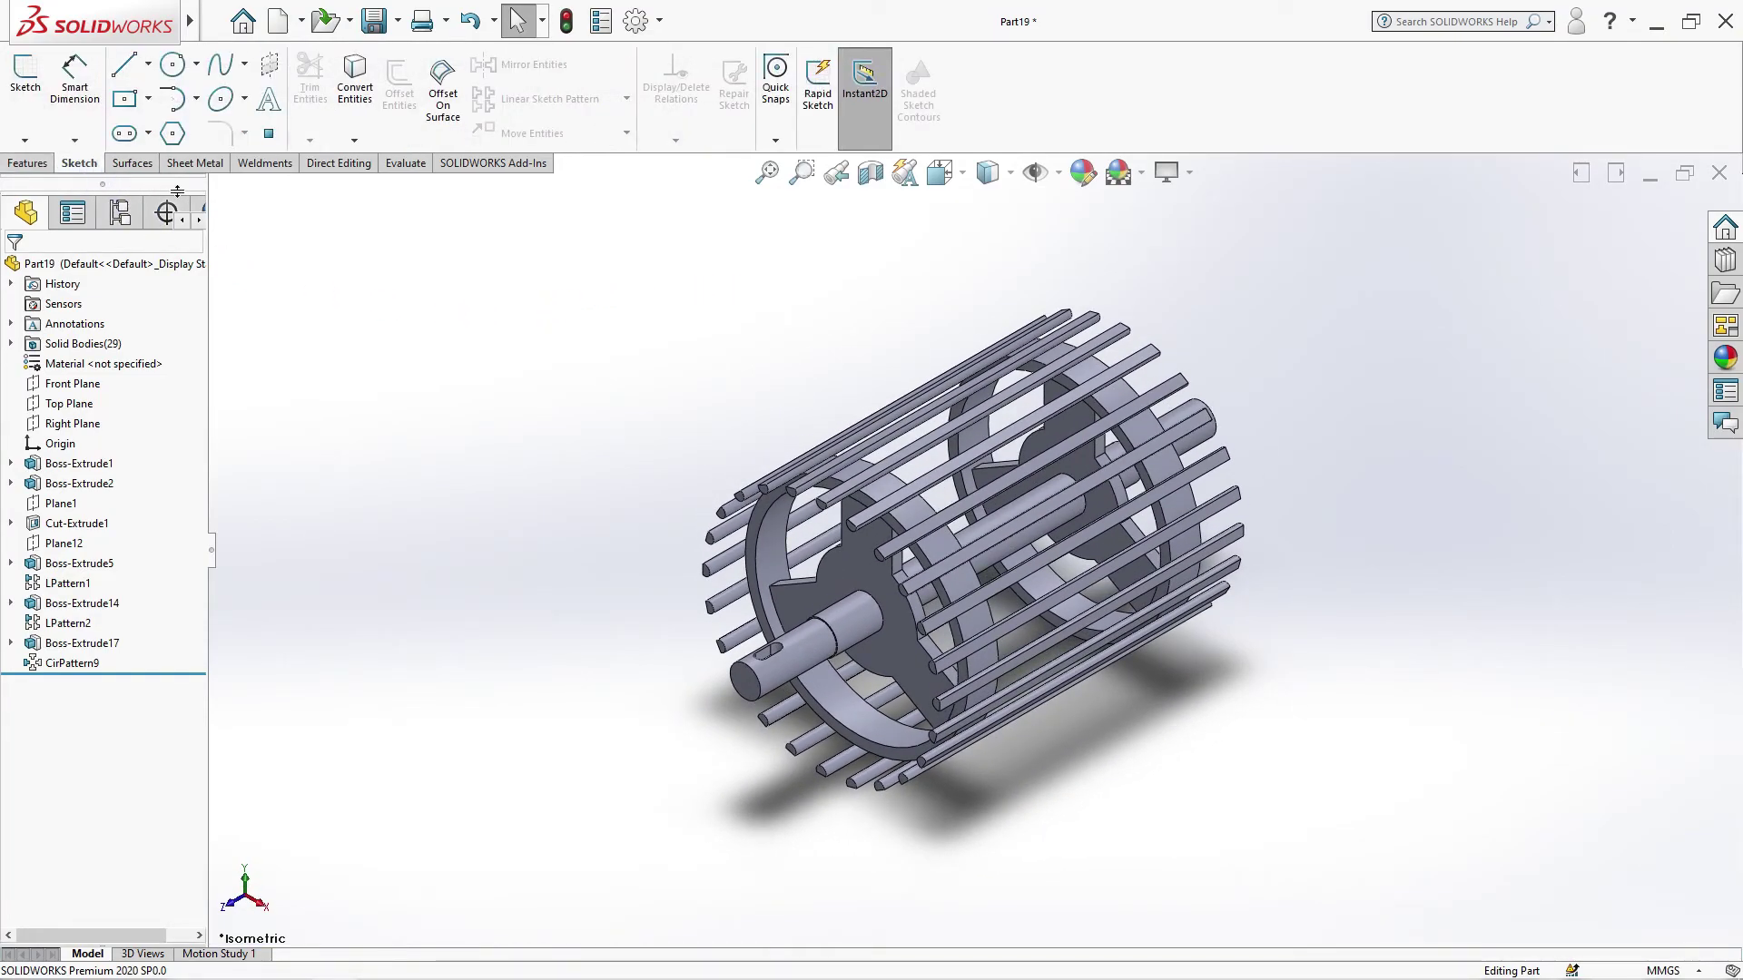
pyautogui.click(1184, 173)
pyautogui.click(1191, 245)
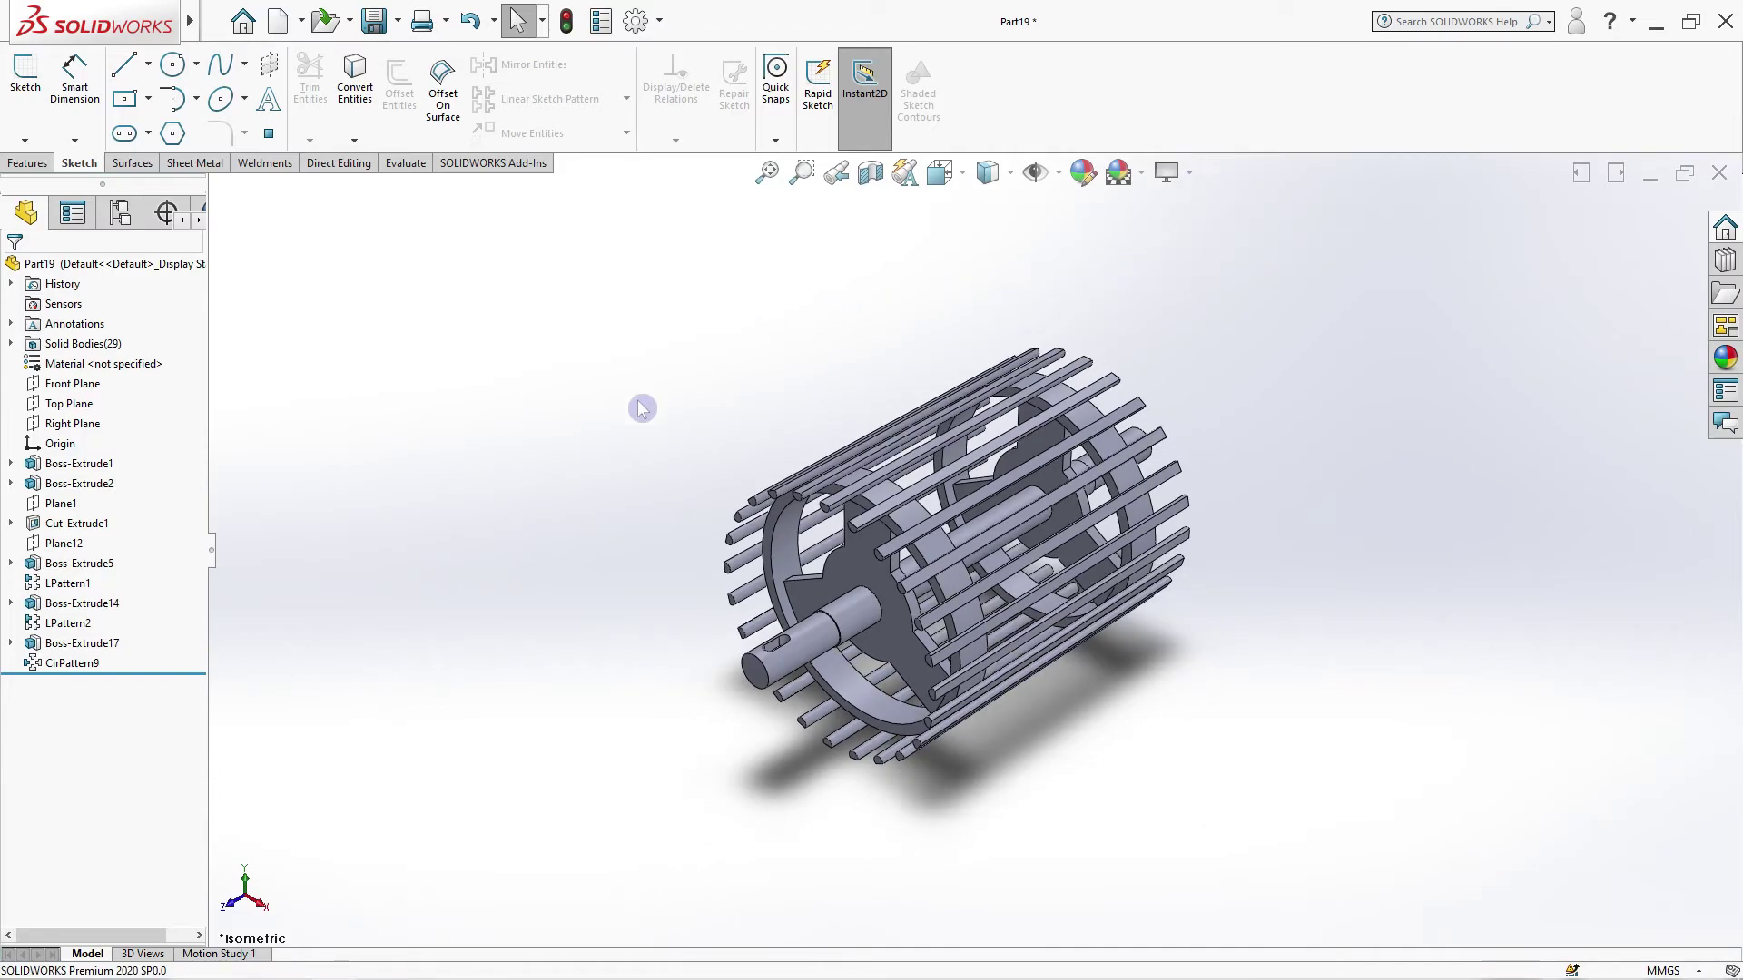
# Step: Orbit, zoom in and pan so the rotor fills the view for close inspection
pyautogui.moveTo(642, 408)
pyautogui.mouseDown(button='middle')
pyautogui.moveTo(614, 326)
pyautogui.moveTo(599, 335)
pyautogui.mouseUp(button='middle')
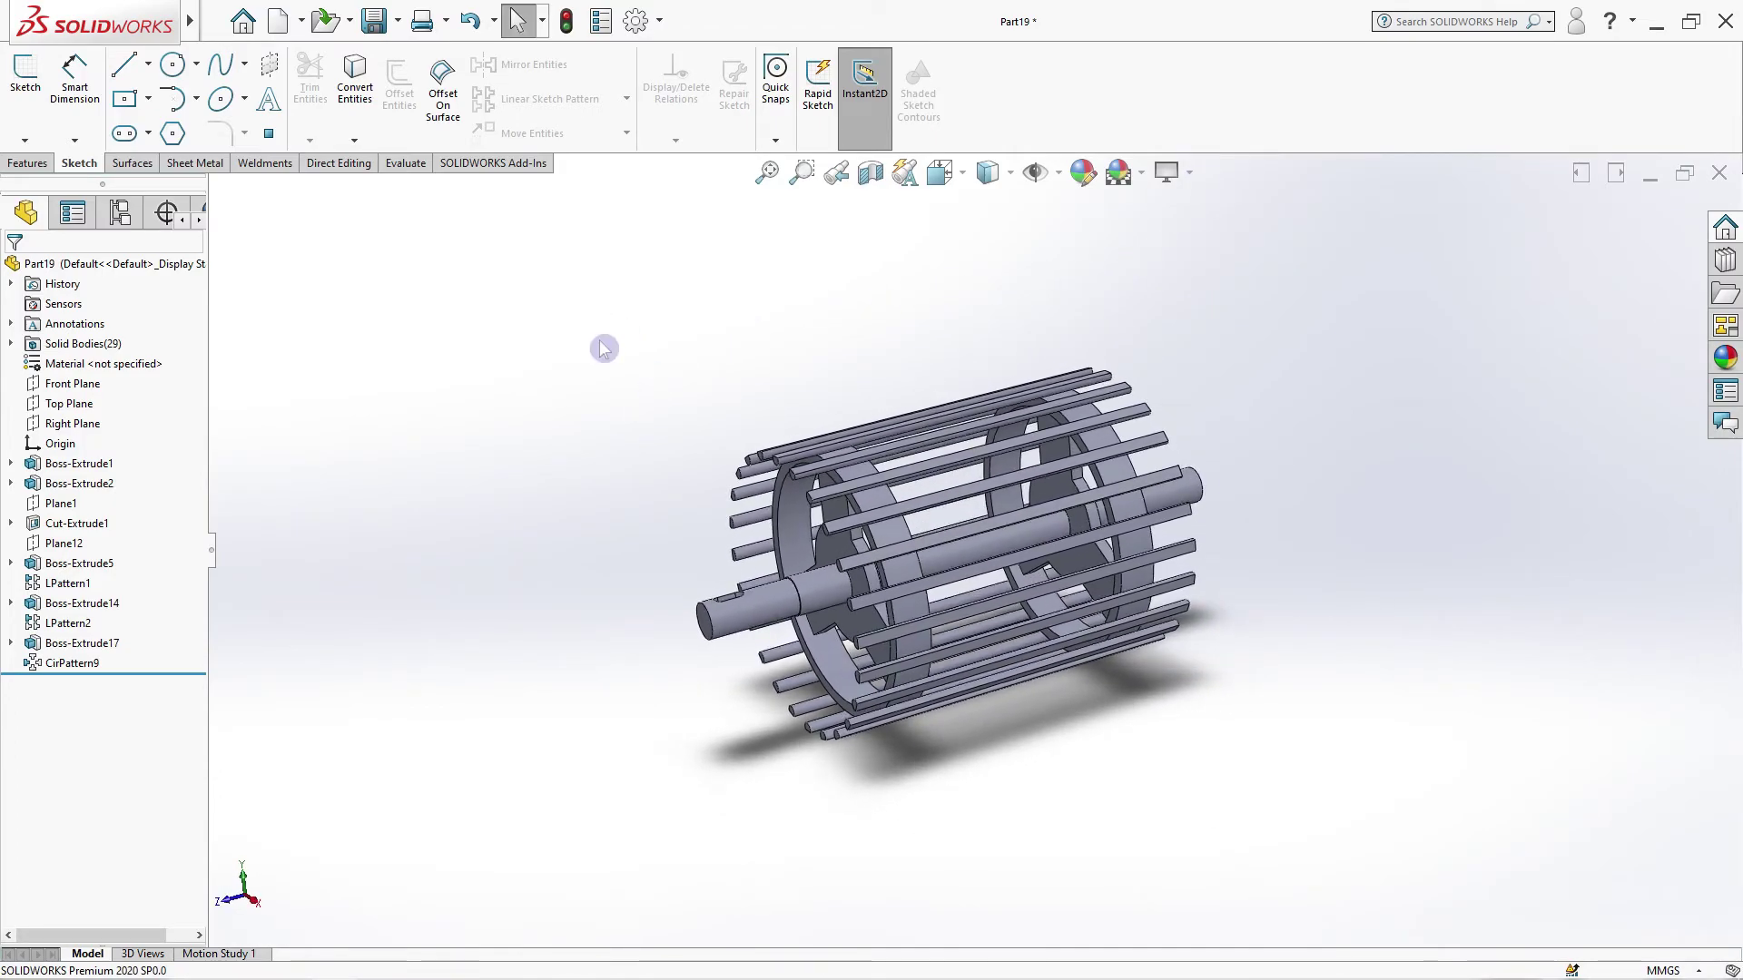
pyautogui.rightClick(617, 342)
pyautogui.click(667, 404)
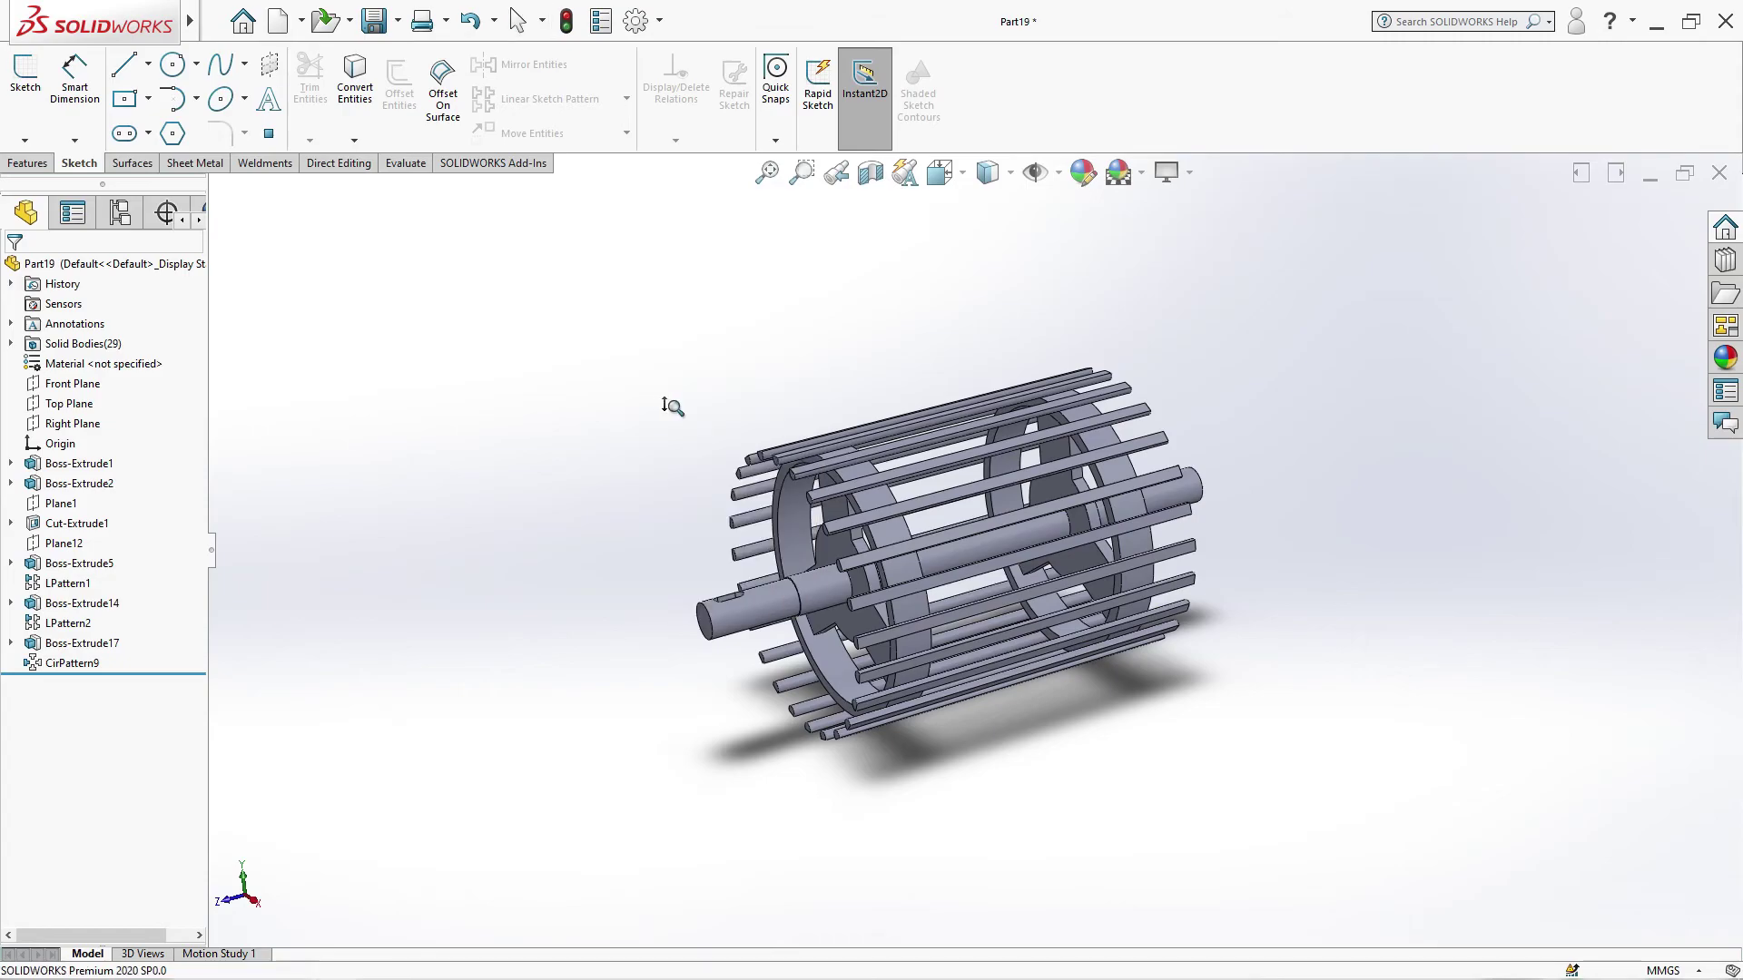
pyautogui.moveTo(672, 406)
pyautogui.mouseDown()
pyautogui.moveTo(645, 350)
pyautogui.moveTo(577, 335)
pyautogui.mouseUp()
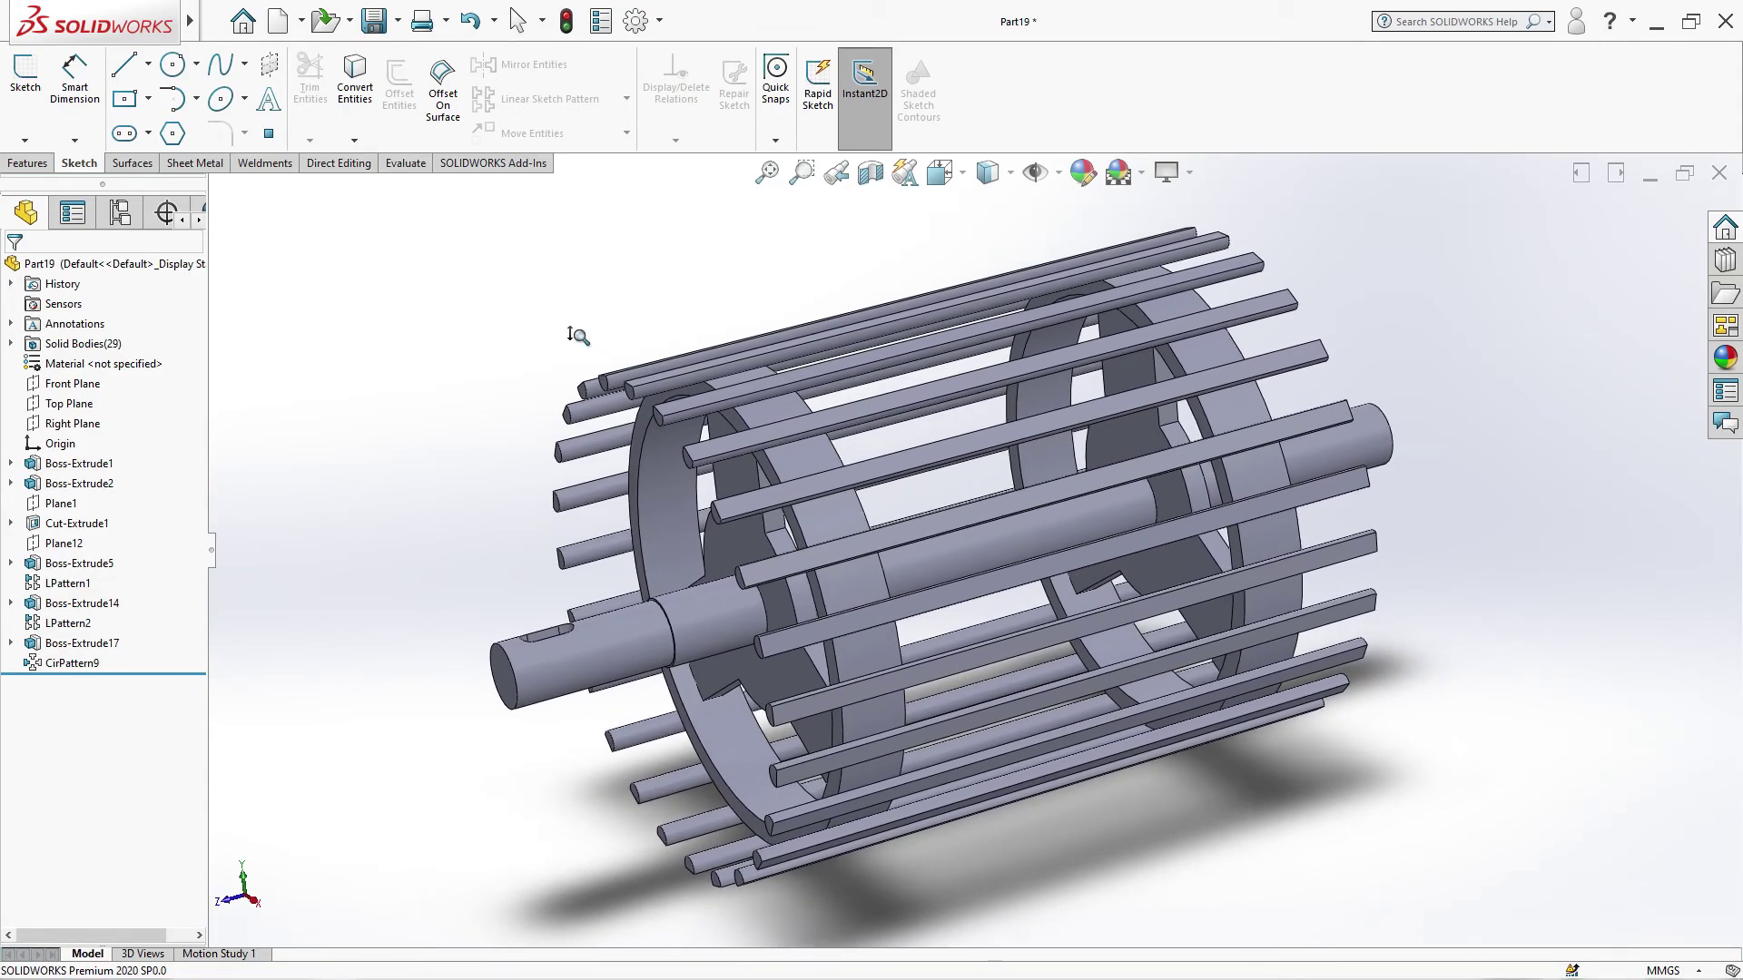
pyautogui.rightClick(577, 335)
pyautogui.click(568, 458)
pyautogui.moveTo(564, 439); pyautogui.dragTo(530, 411)
pyautogui.rightClick(514, 367)
pyautogui.click(542, 373)
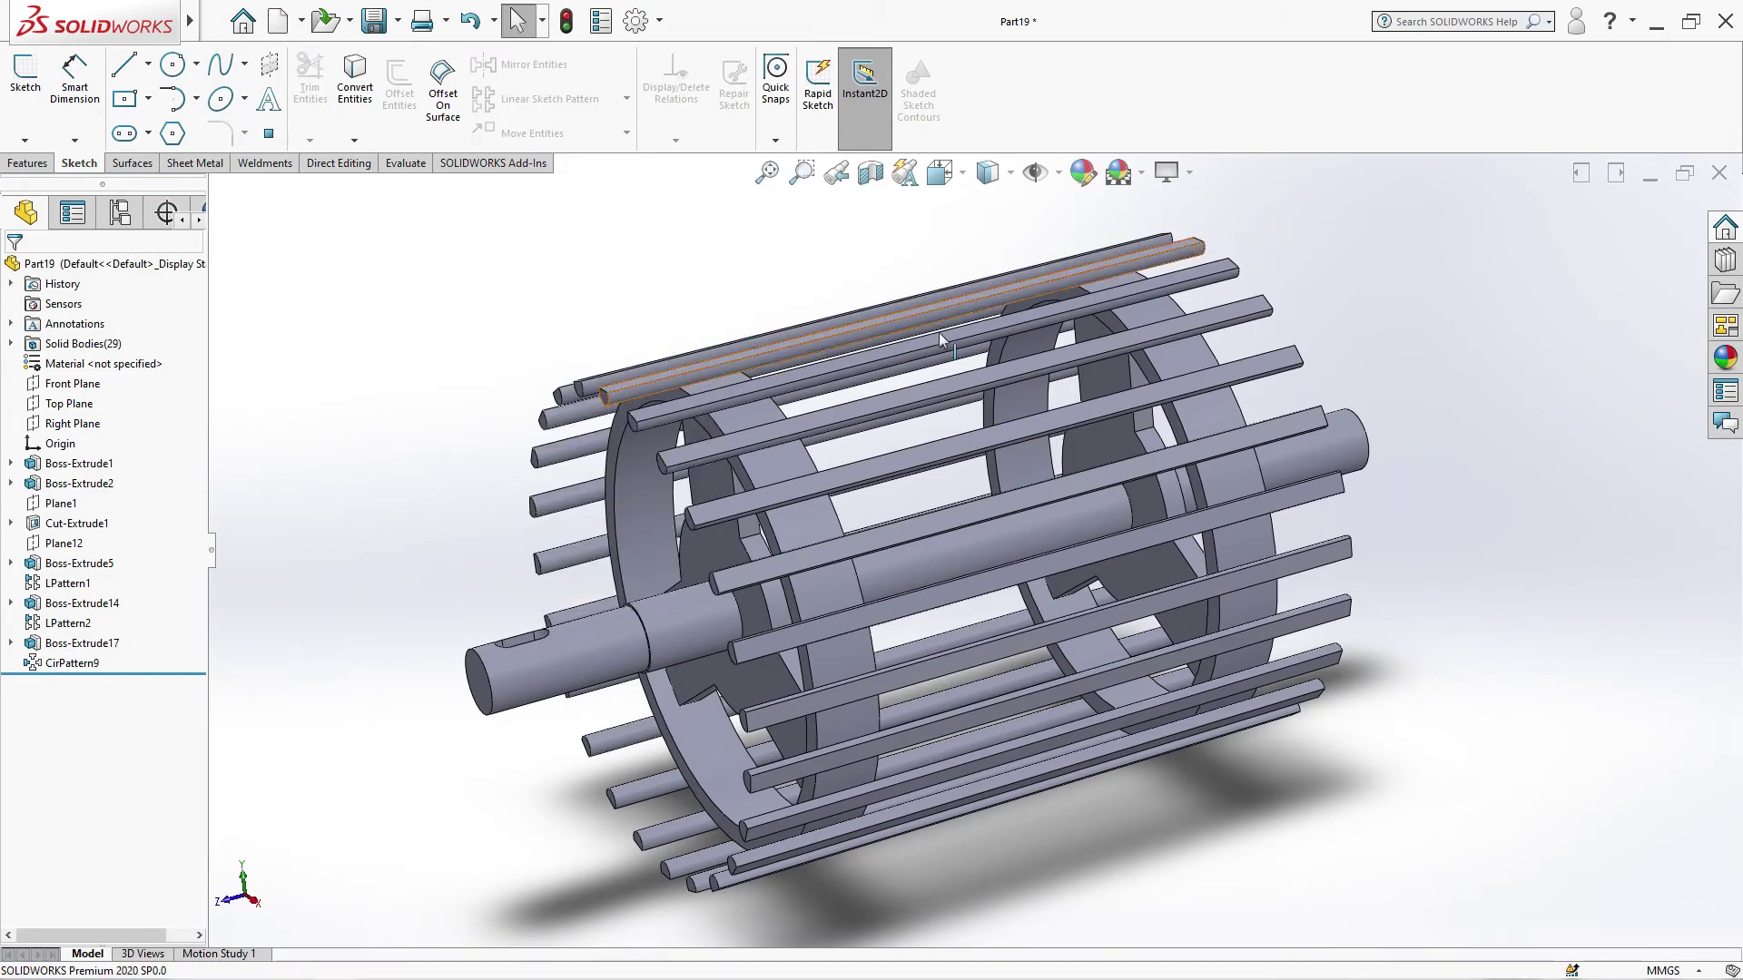
# Step: Apply the Metal > Magnesium cast magnesium appearance to the whole rotor part and bring up the Add-Ins tab
pyautogui.click(1724, 359)
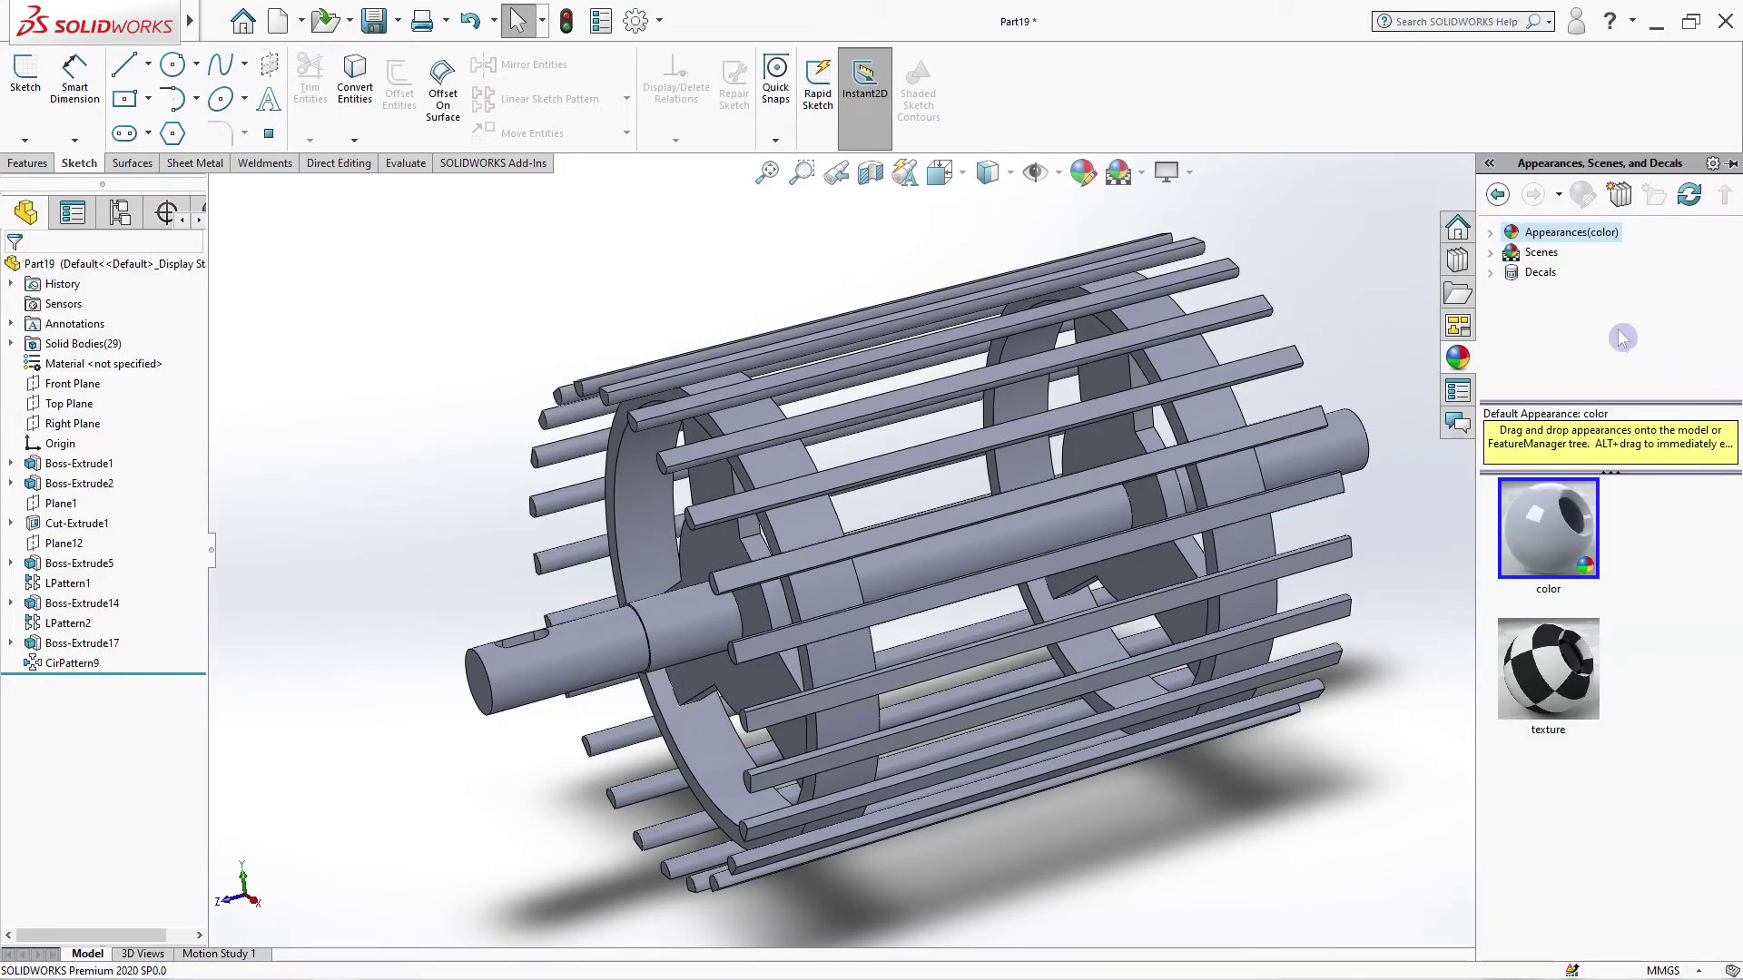
pyautogui.click(1489, 232)
pyautogui.click(1511, 273)
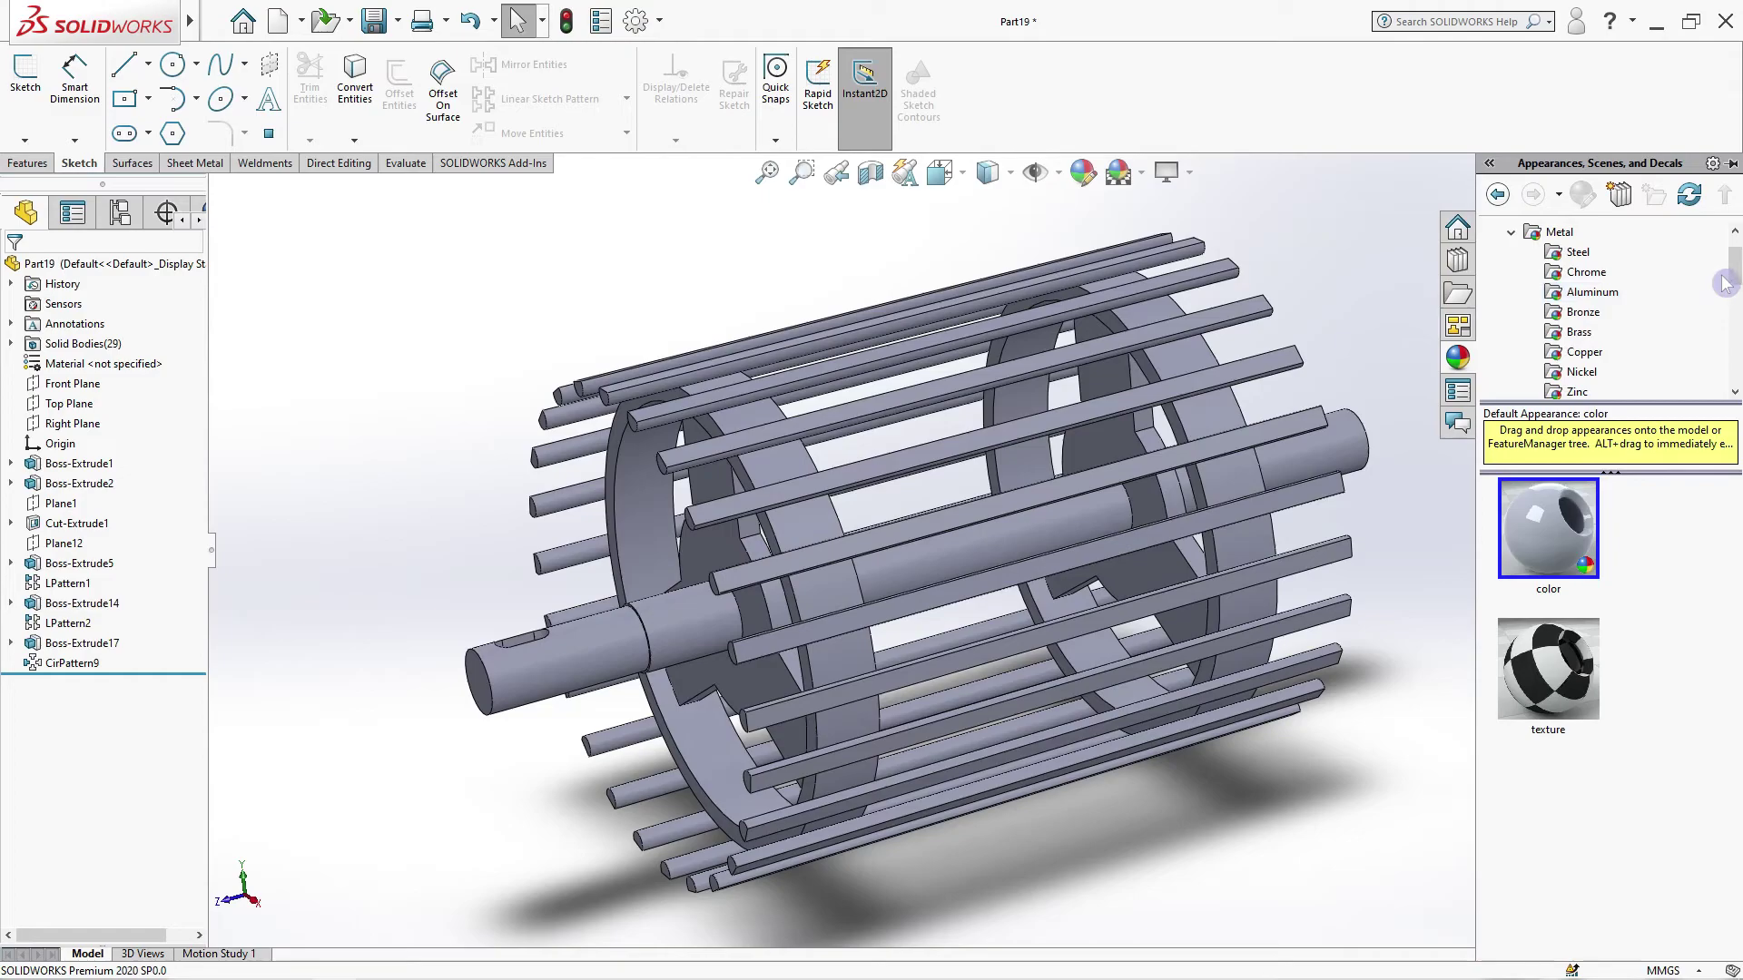
pyautogui.moveTo(1732, 259); pyautogui.dragTo(1732, 325)
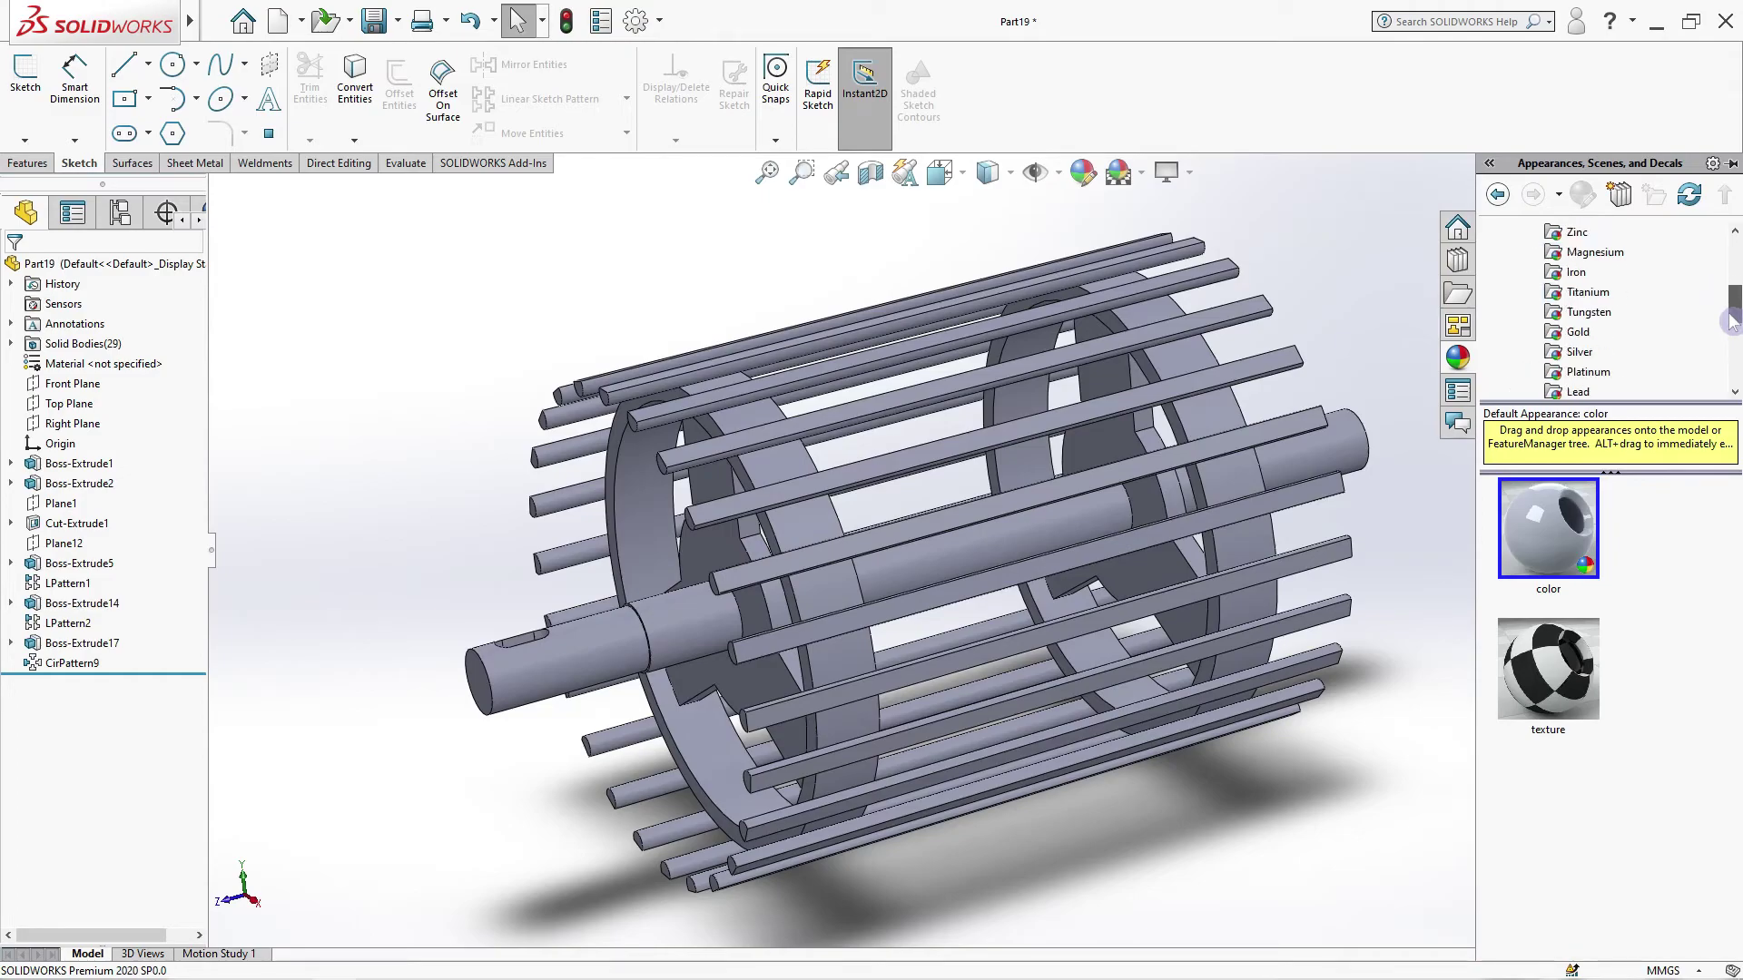
pyautogui.click(1595, 252)
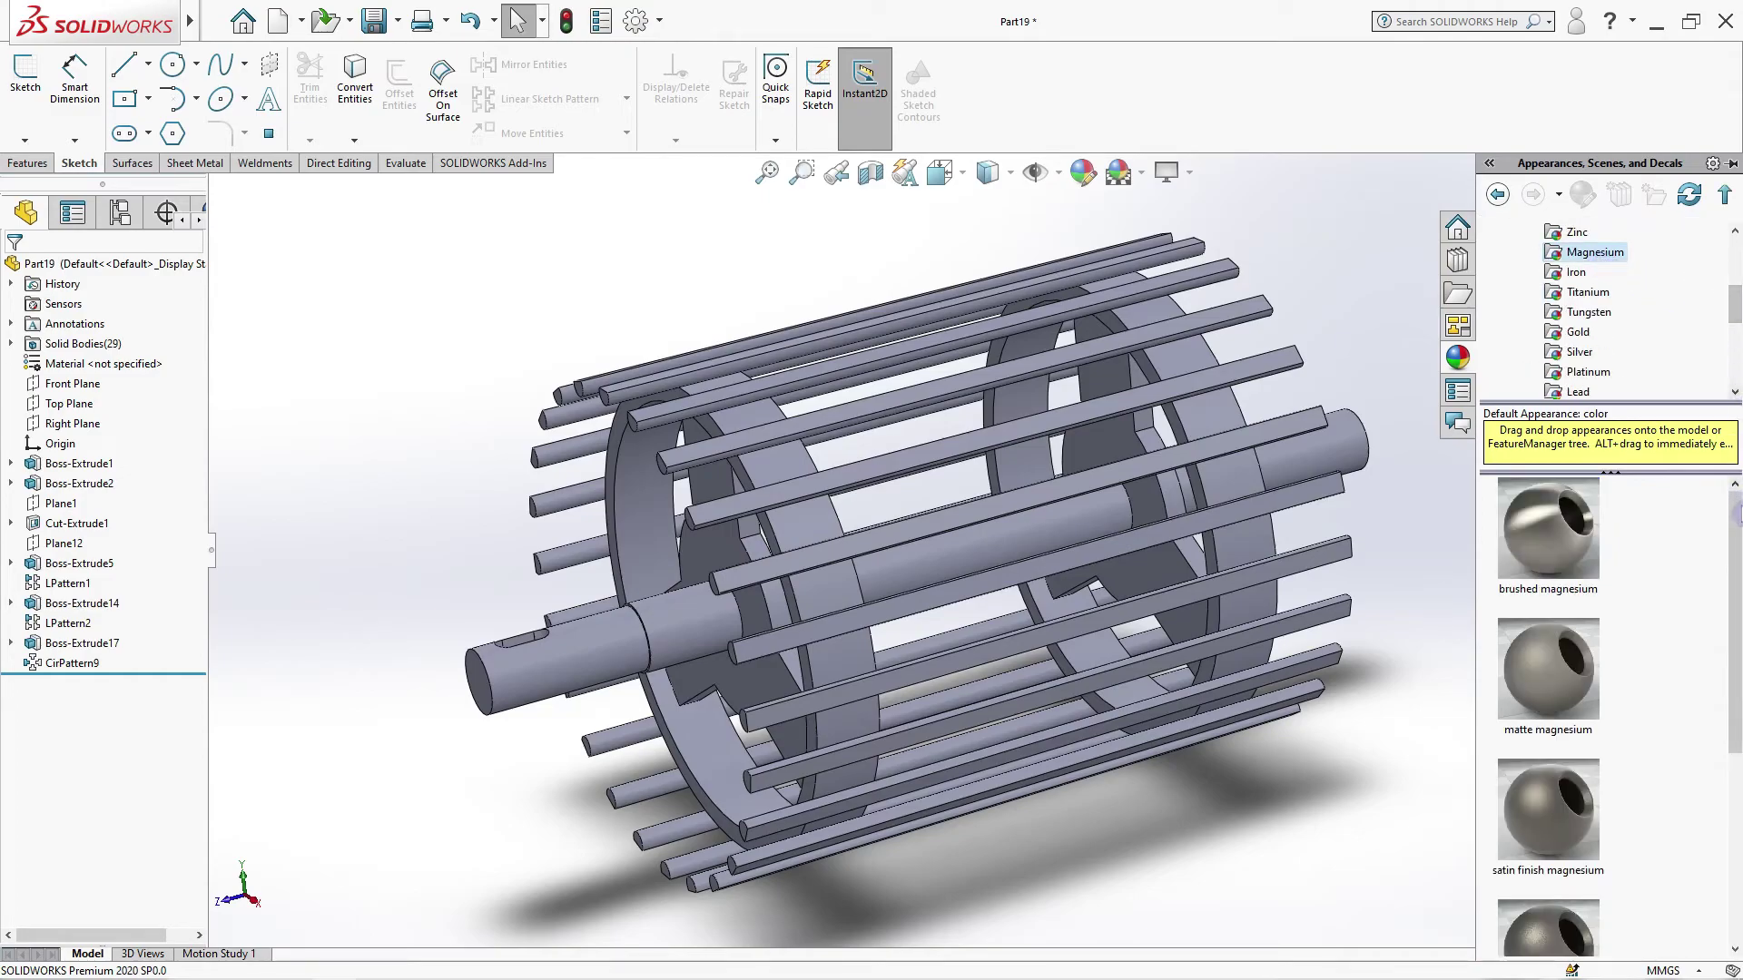
pyautogui.moveTo(1736, 515); pyautogui.dragTo(1736, 701)
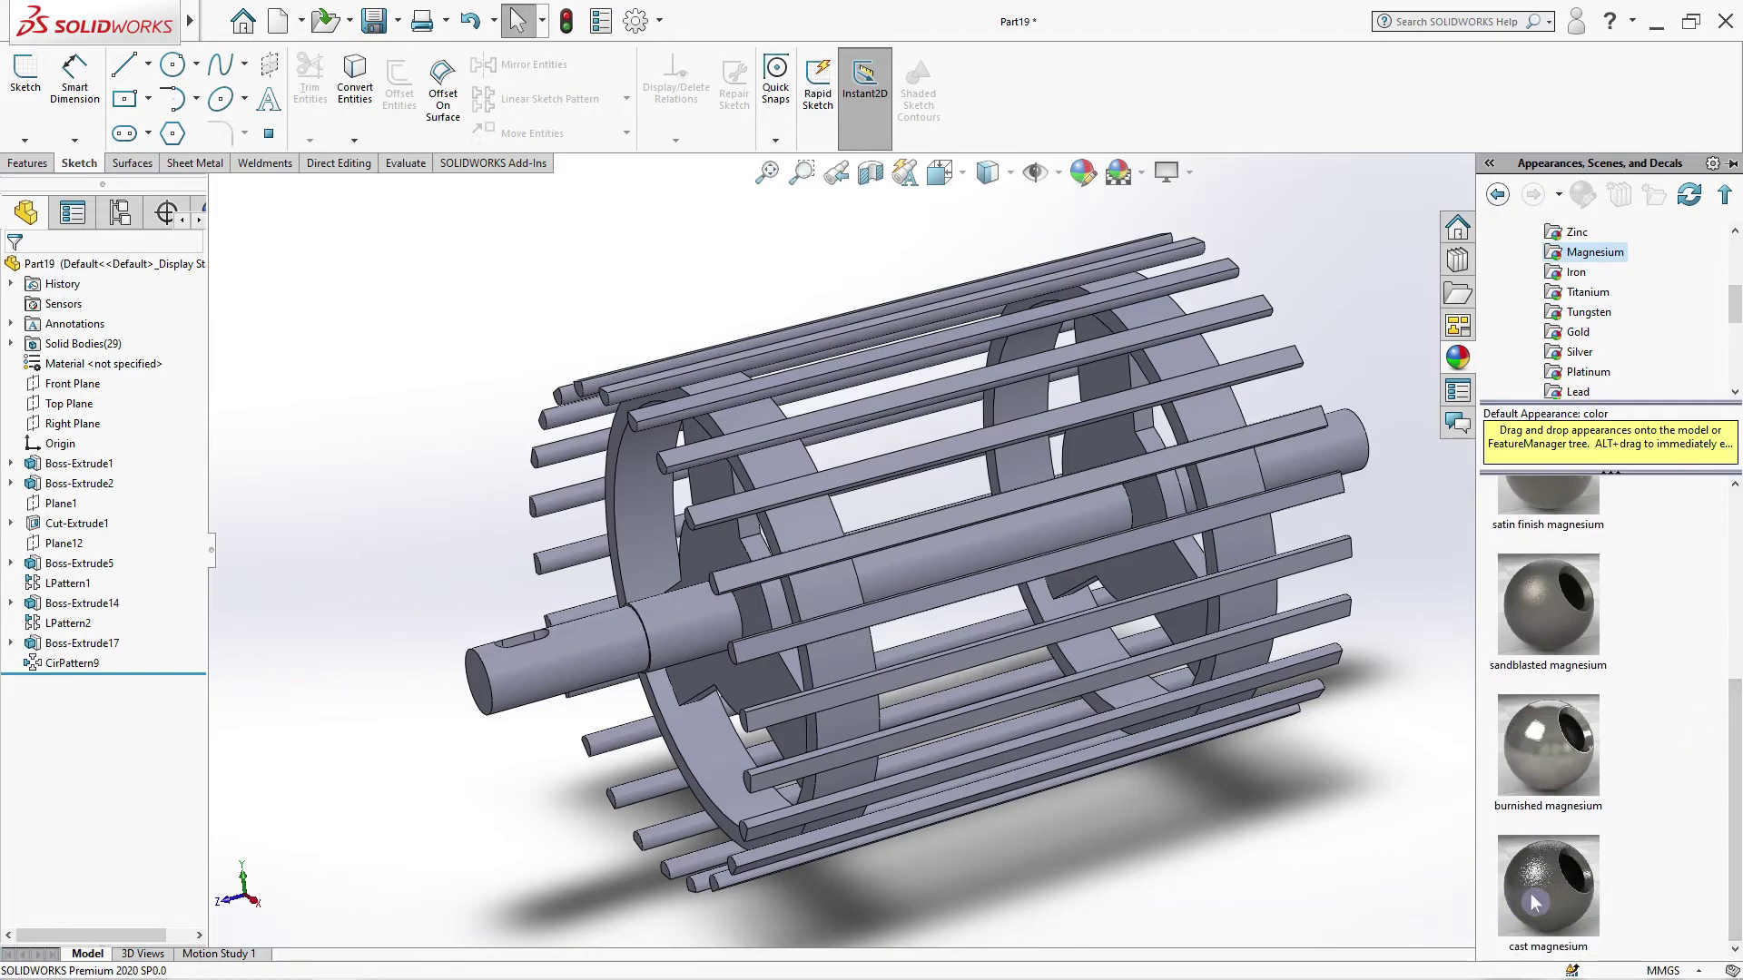
pyautogui.moveTo(1537, 901); pyautogui.dragTo(1253, 552)
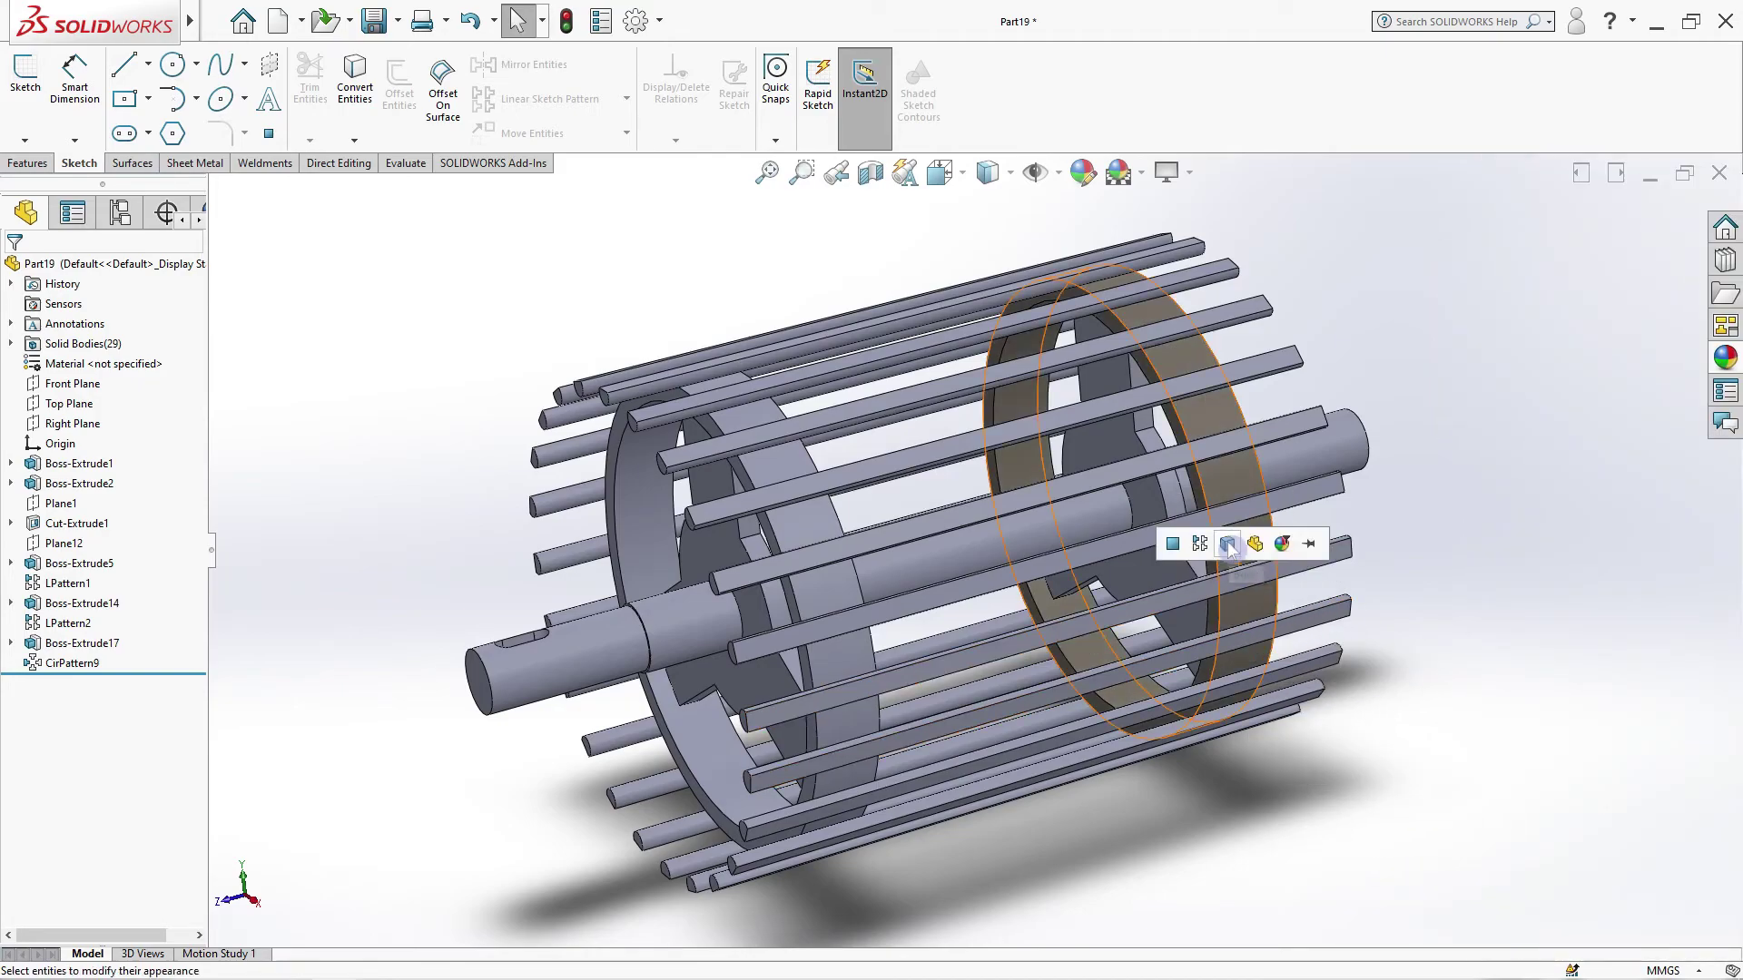
pyautogui.click(1254, 545)
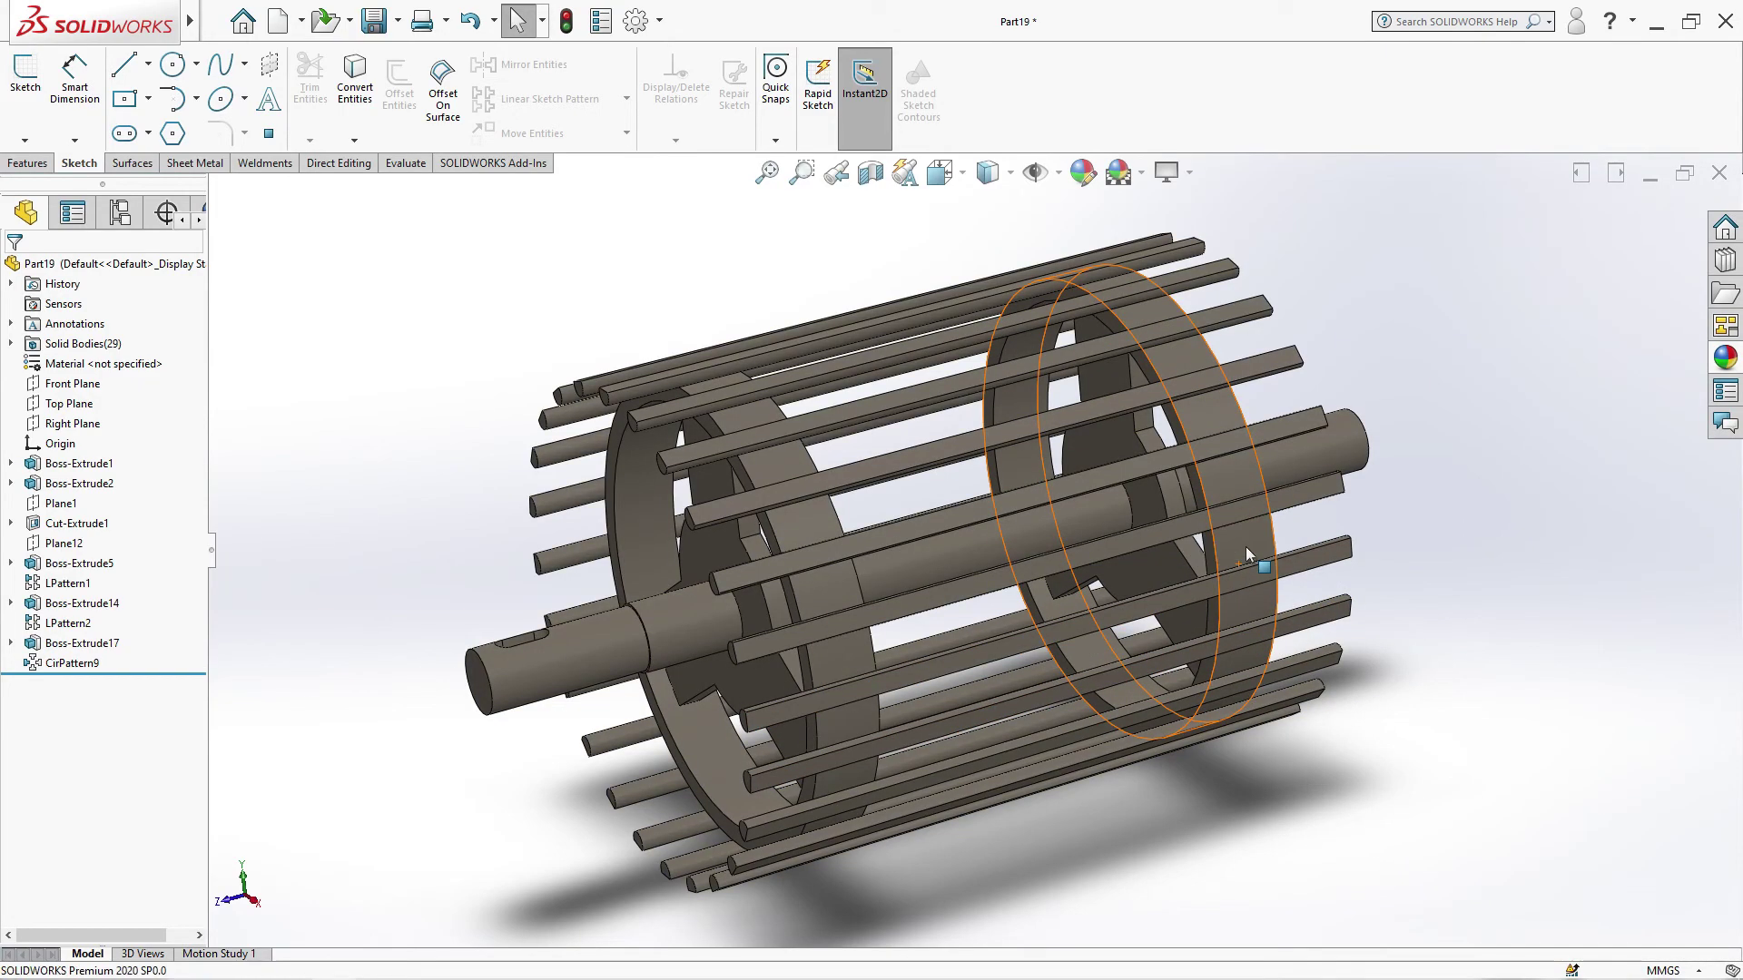
pyautogui.click(457, 169)
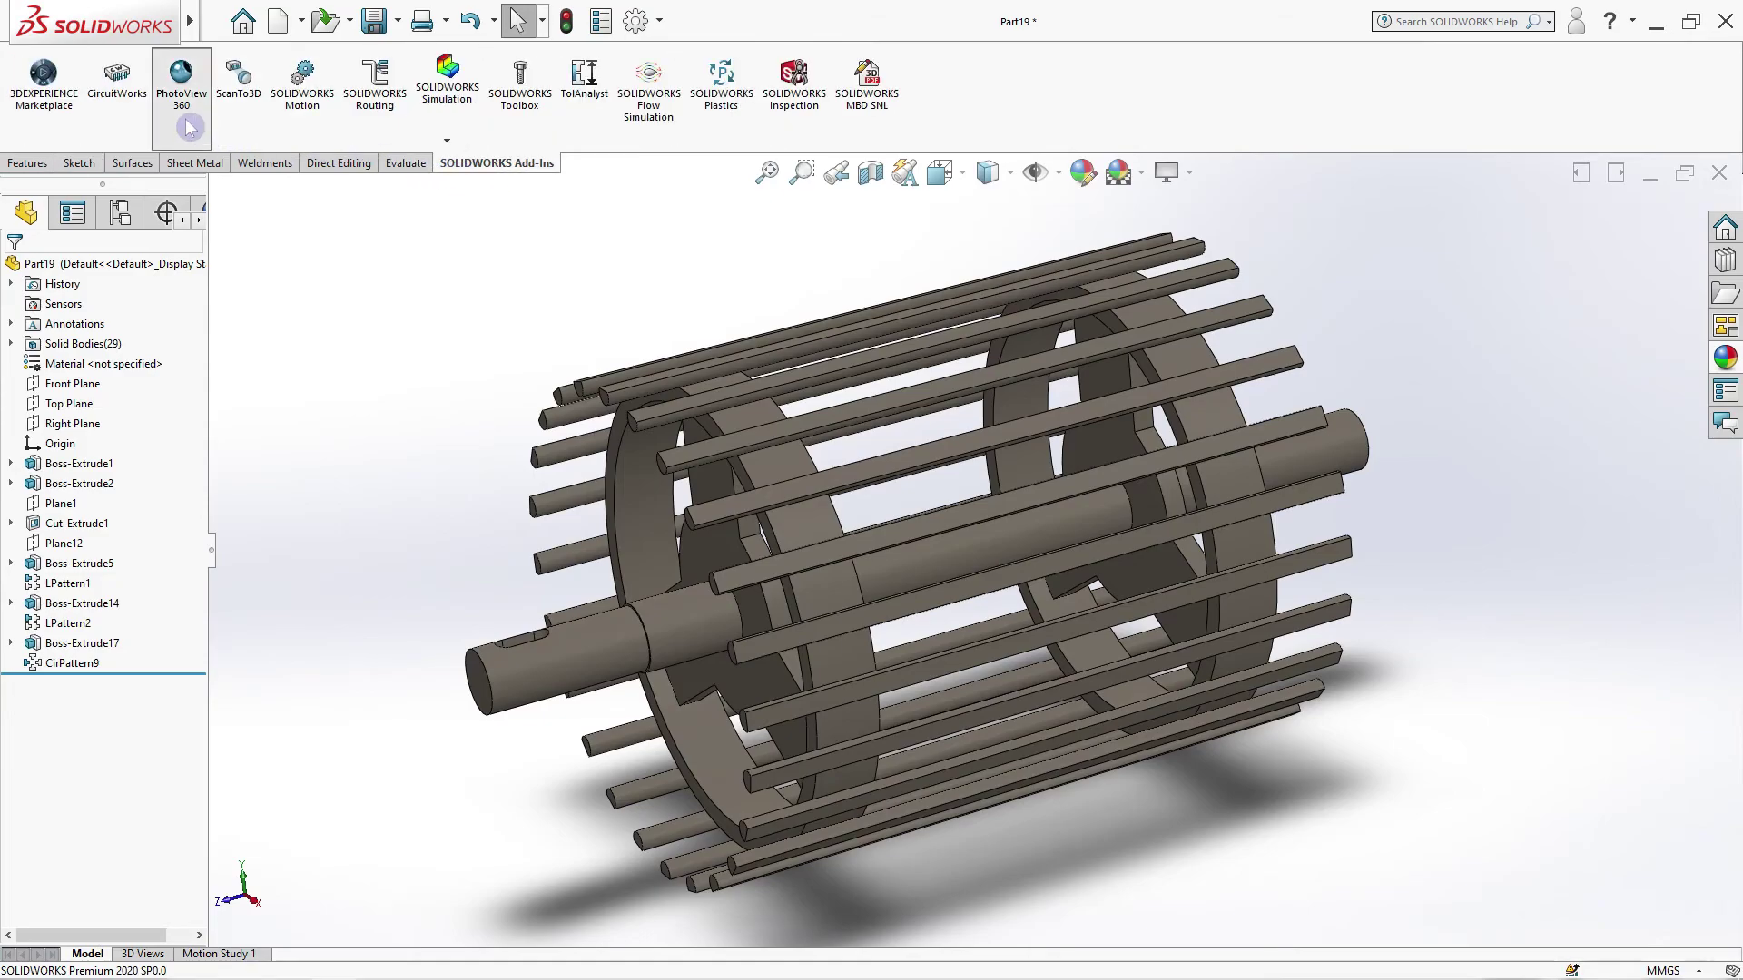
# Step: Enable PhotoView 360 and start an Integrated Preview render of the magnesium rotor
pyautogui.click(188, 127)
pyautogui.click(459, 165)
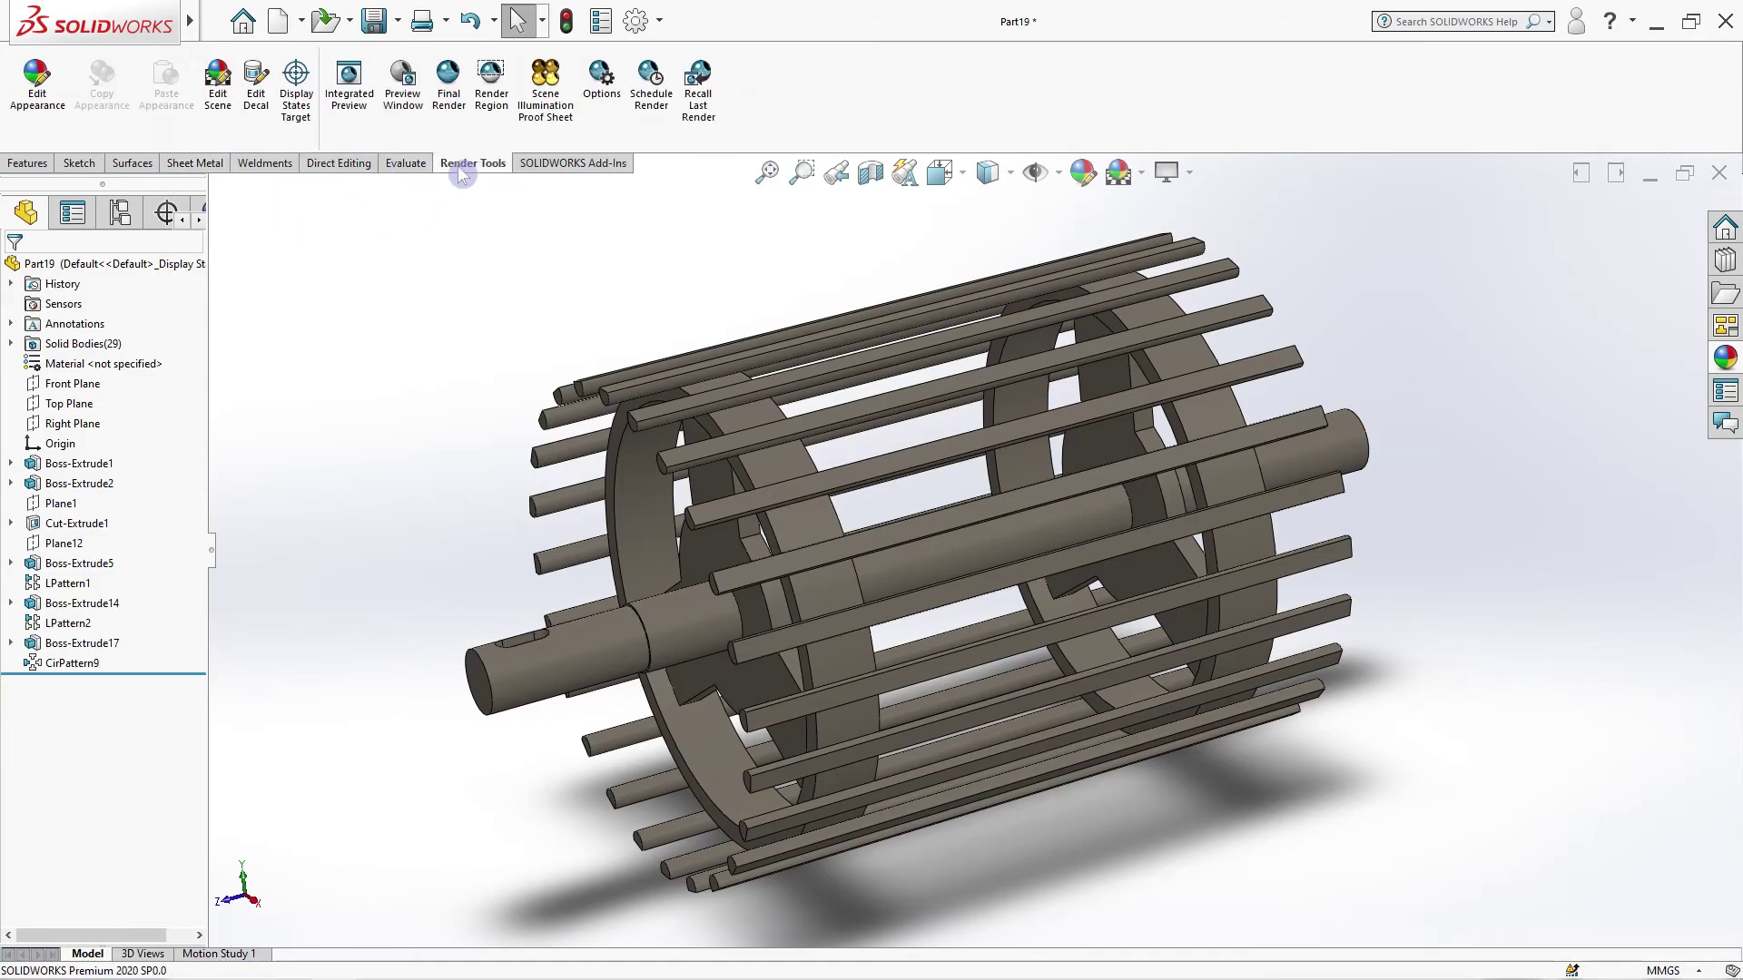
pyautogui.click(350, 127)
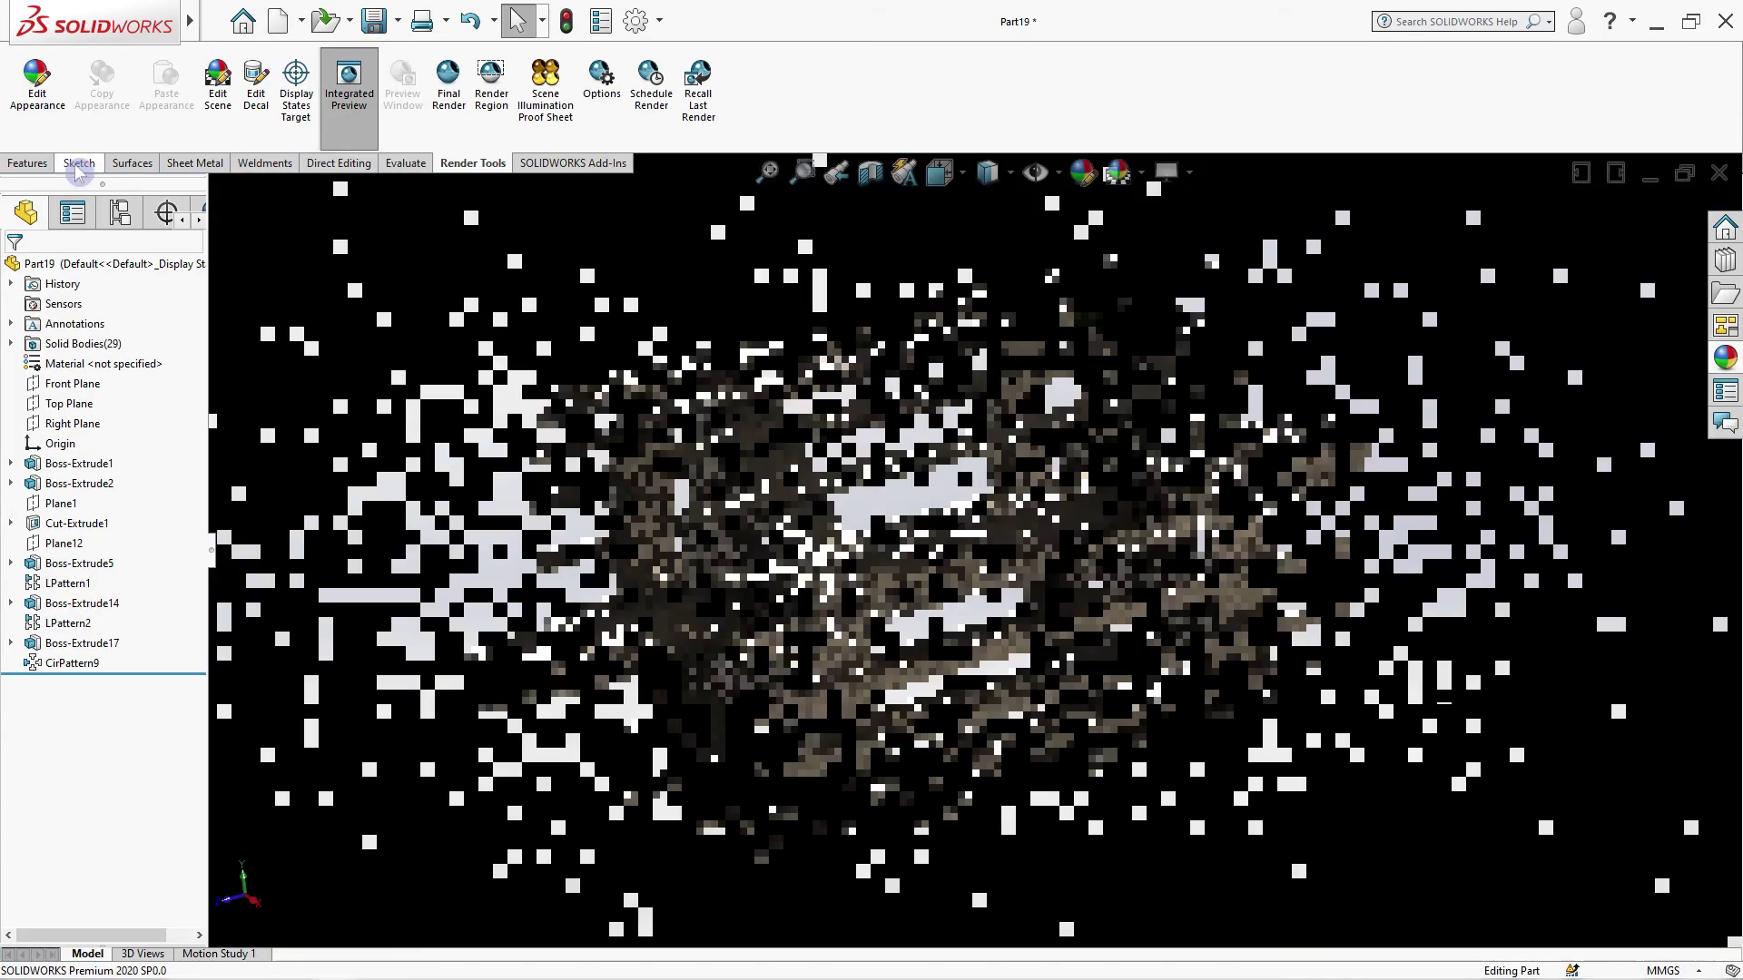
pyautogui.click(78, 165)
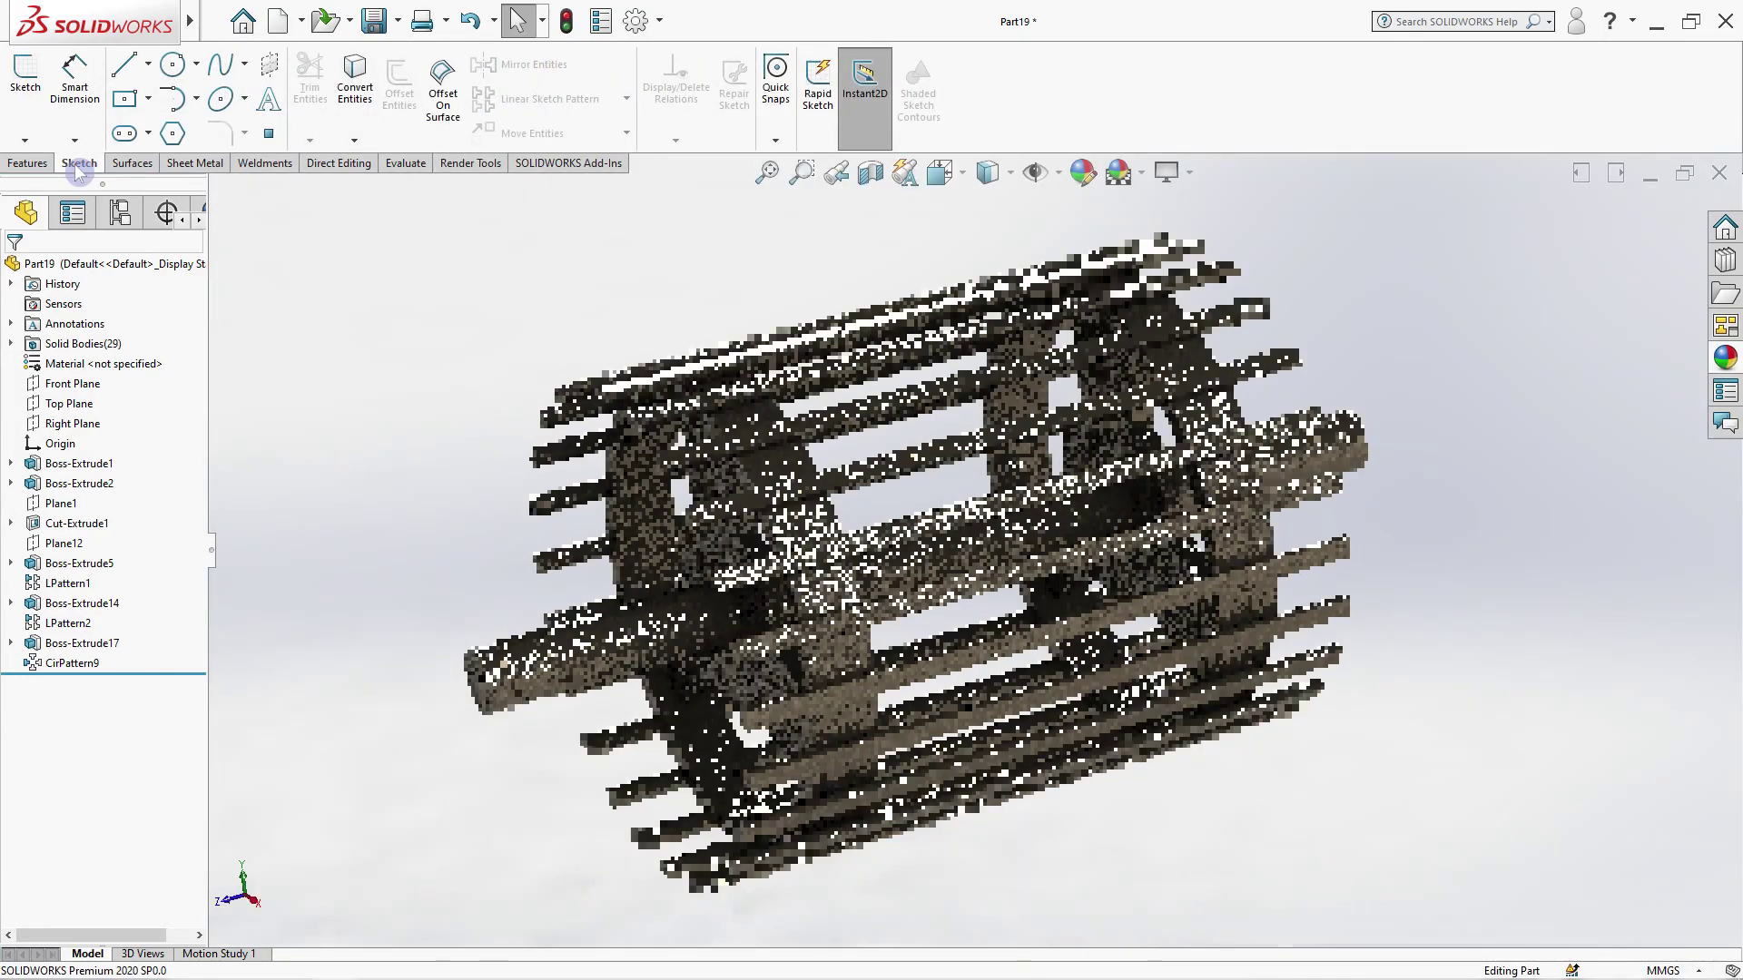